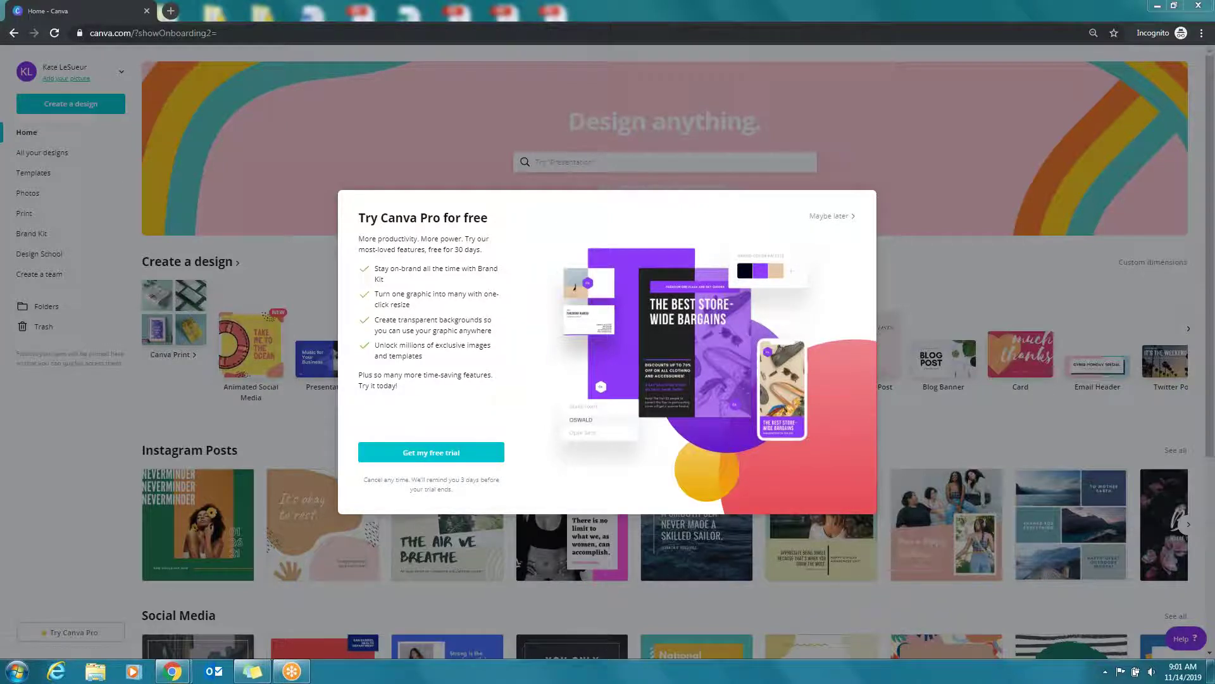
# Decline the Pro trial and open a blank Instagram Post with its templates listed
pyautogui.click(832, 216)
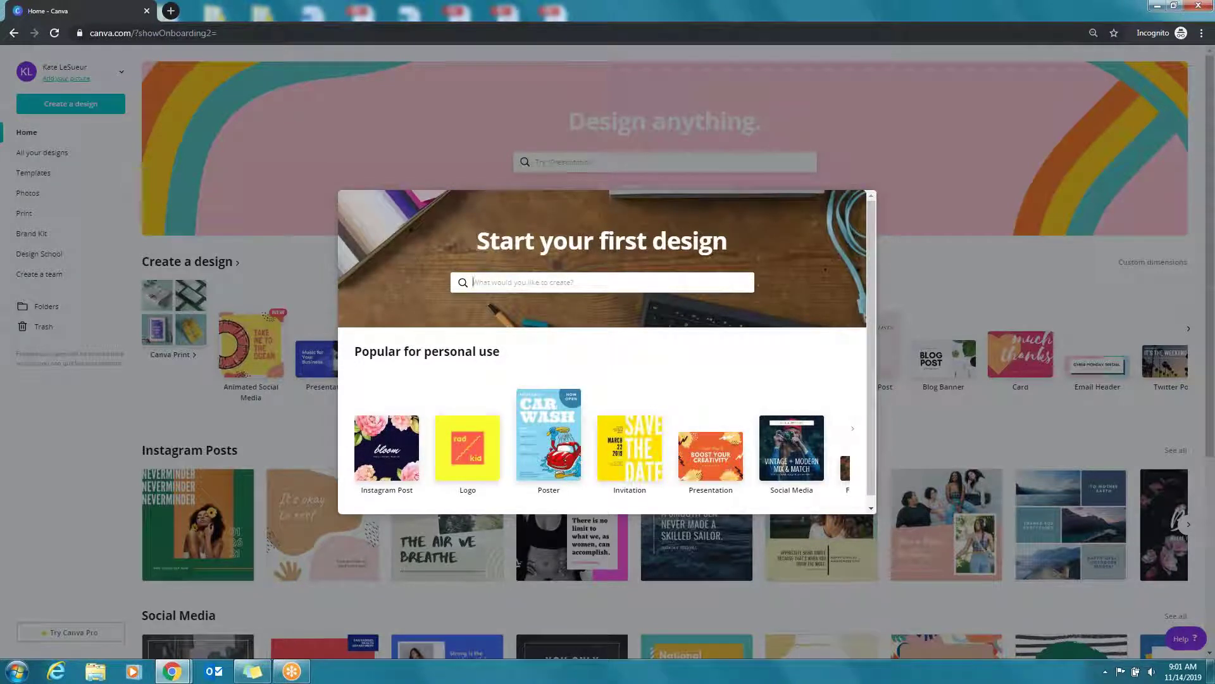
pyautogui.scroll(-1, 829, 287)
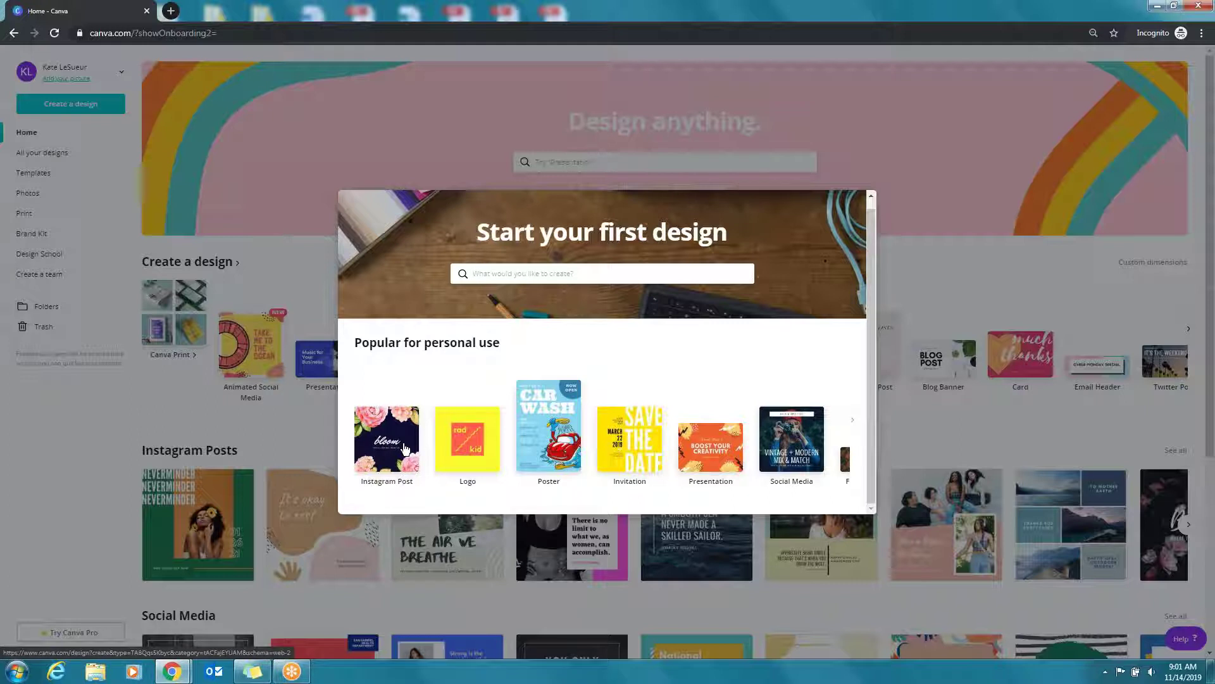
pyautogui.click(1139, 352)
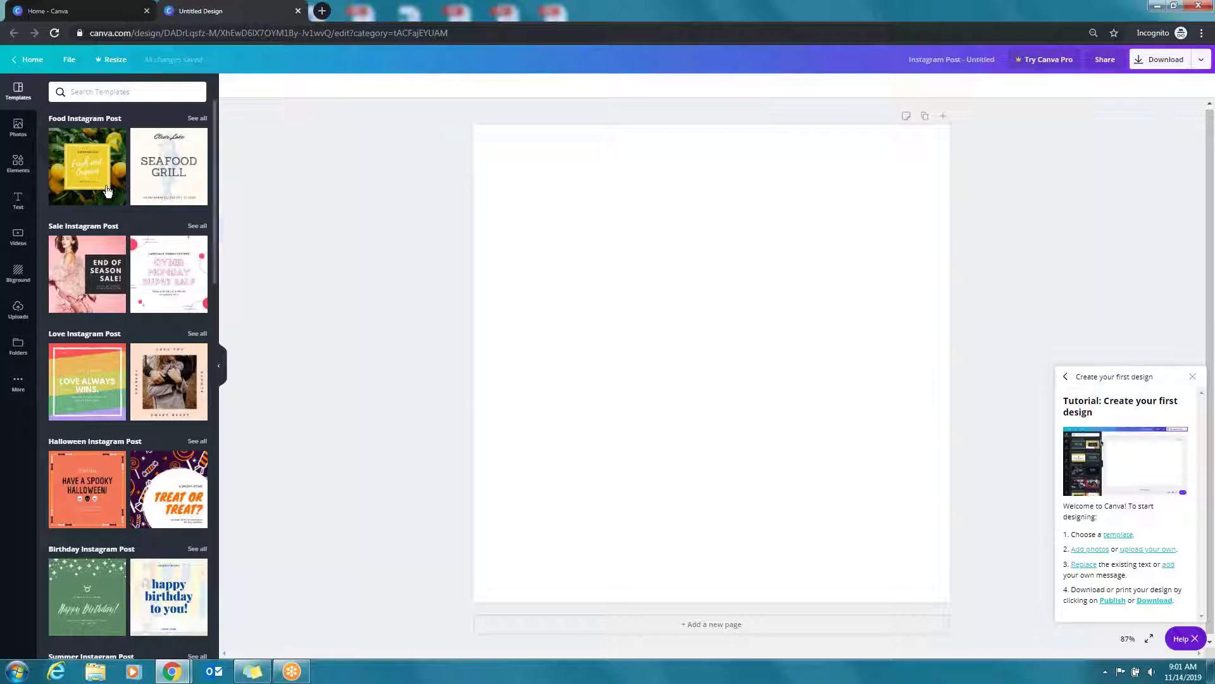
pyautogui.scroll(-5, 121, 265)
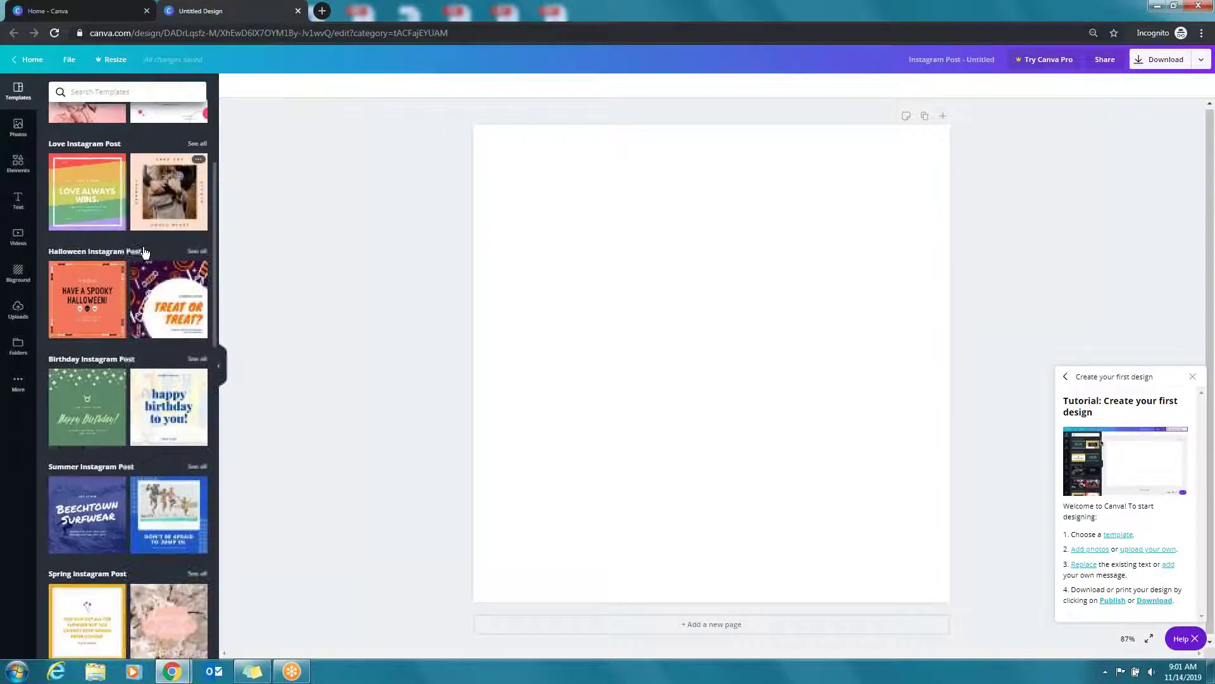
pyautogui.scroll(-5, 145, 412)
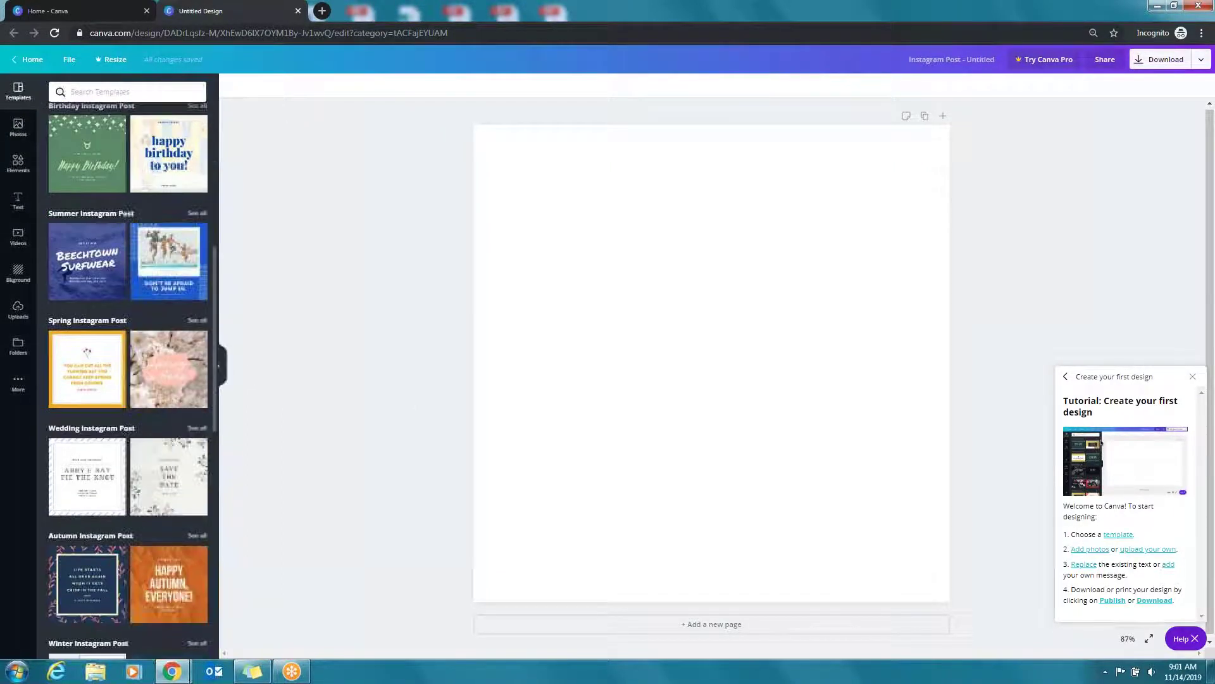
pyautogui.scroll(-4, 144, 413)
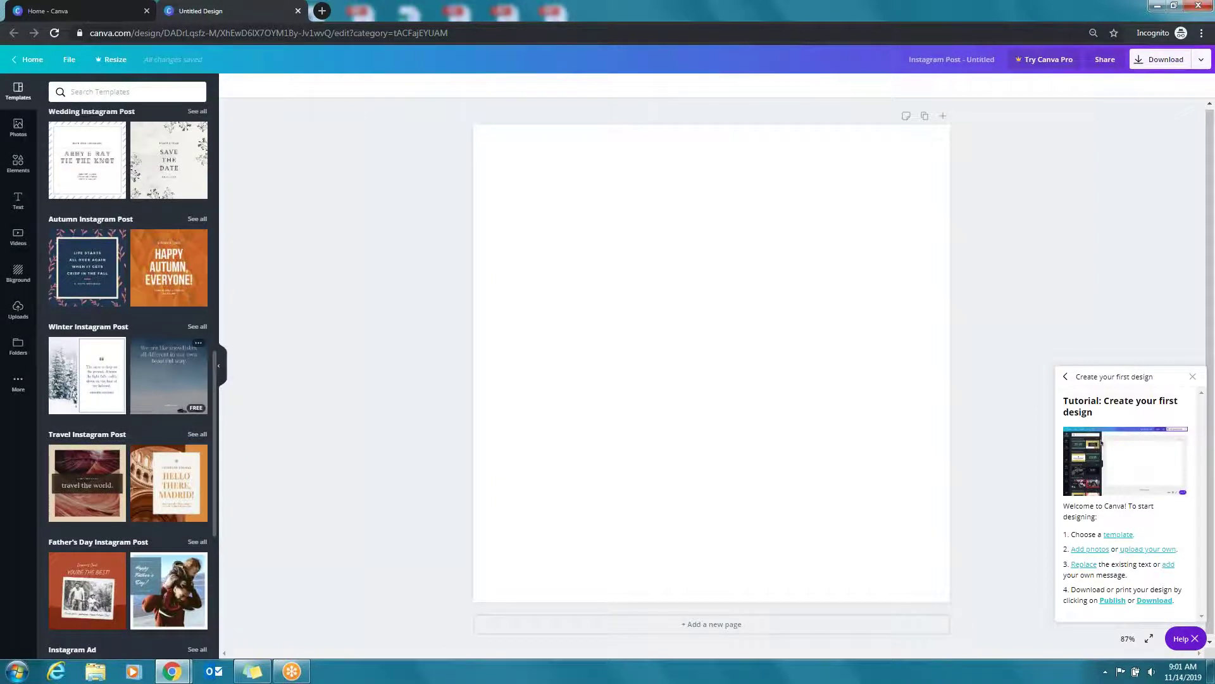
# Return Home and browse categories such as Social Media, Logos, Flyers and Presentations
pyautogui.click(34, 65)
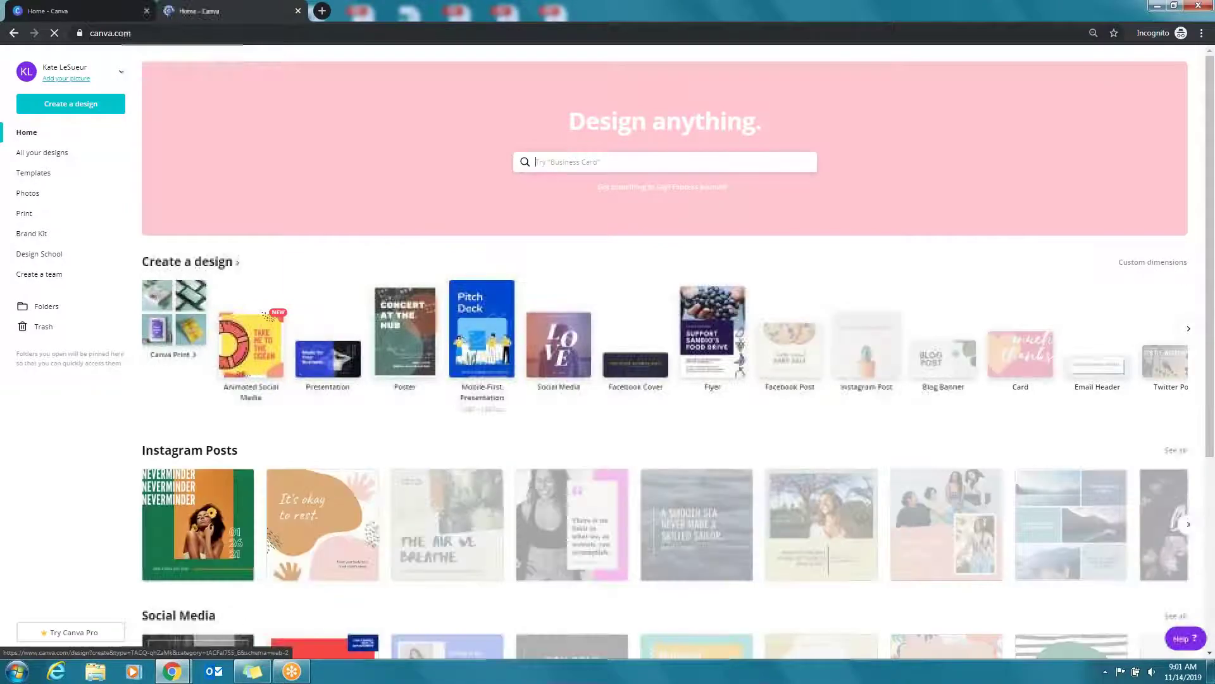
pyautogui.scroll(-2, 342, 276)
pyautogui.scroll(-5, 943, 491)
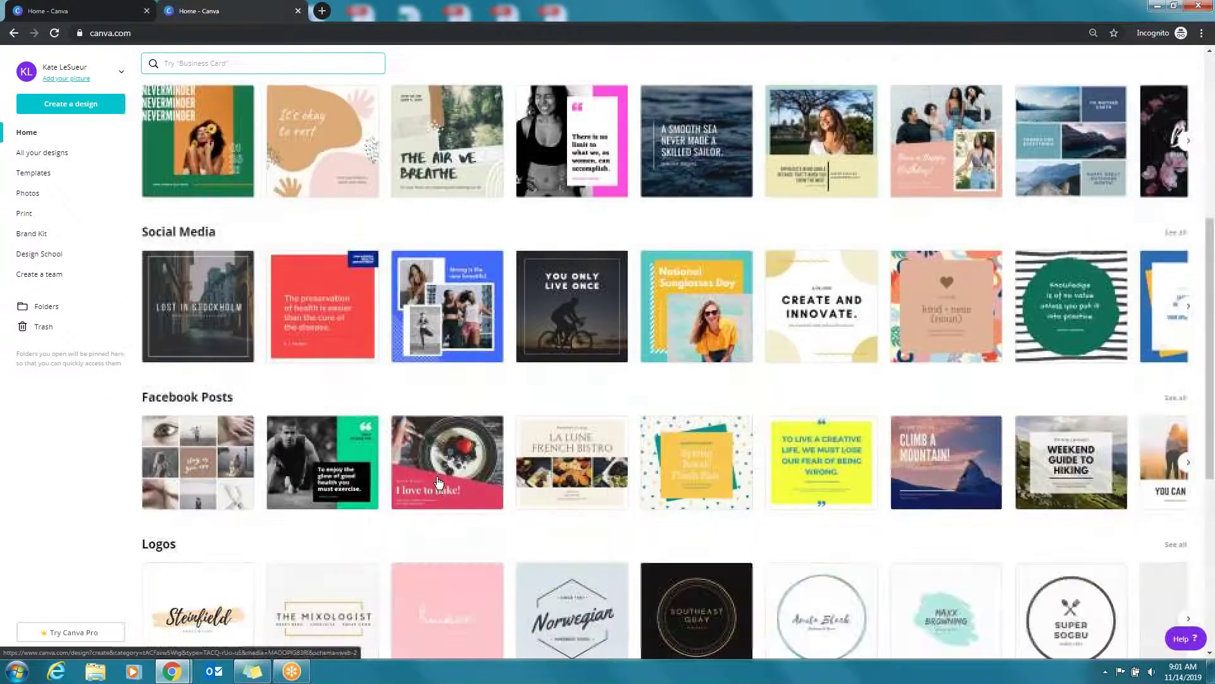
pyautogui.scroll(-3, 944, 491)
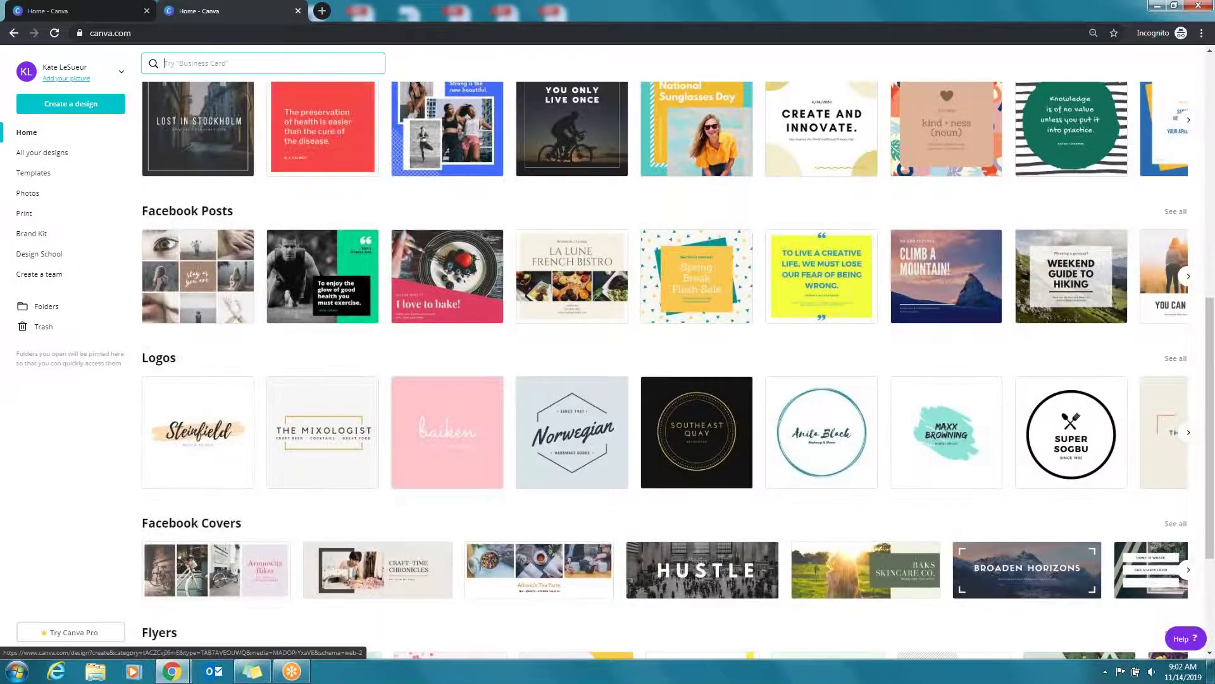
pyautogui.scroll(-4, 856, 538)
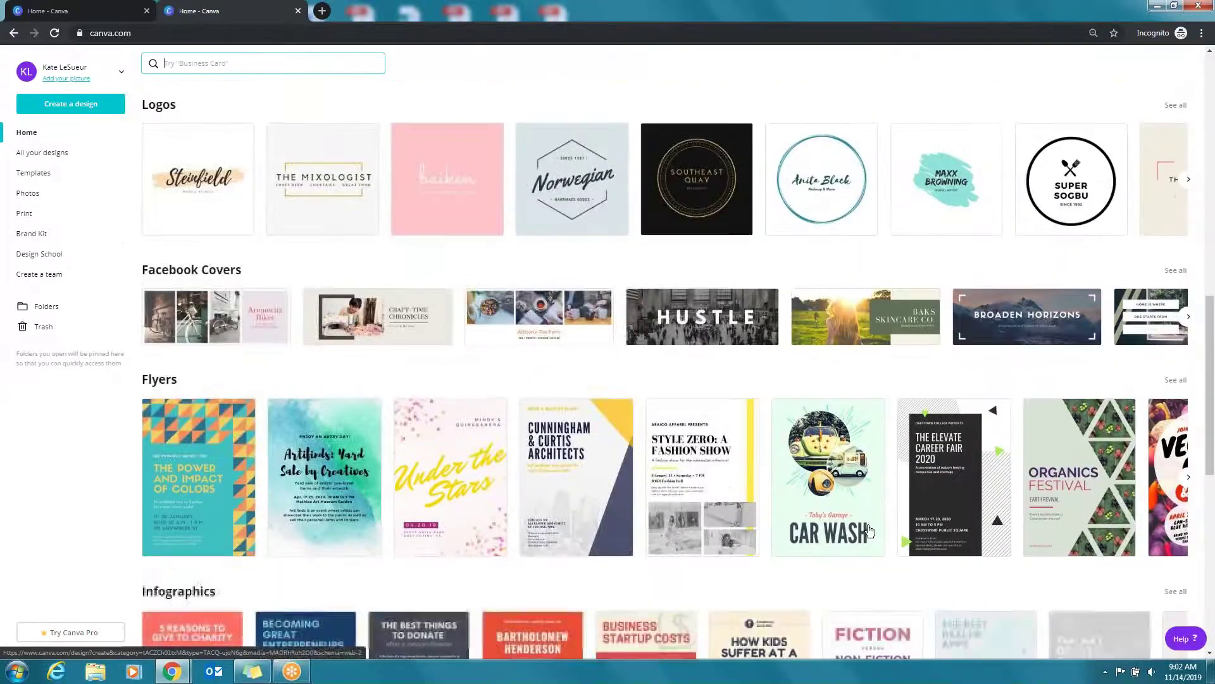
pyautogui.scroll(-8, 856, 537)
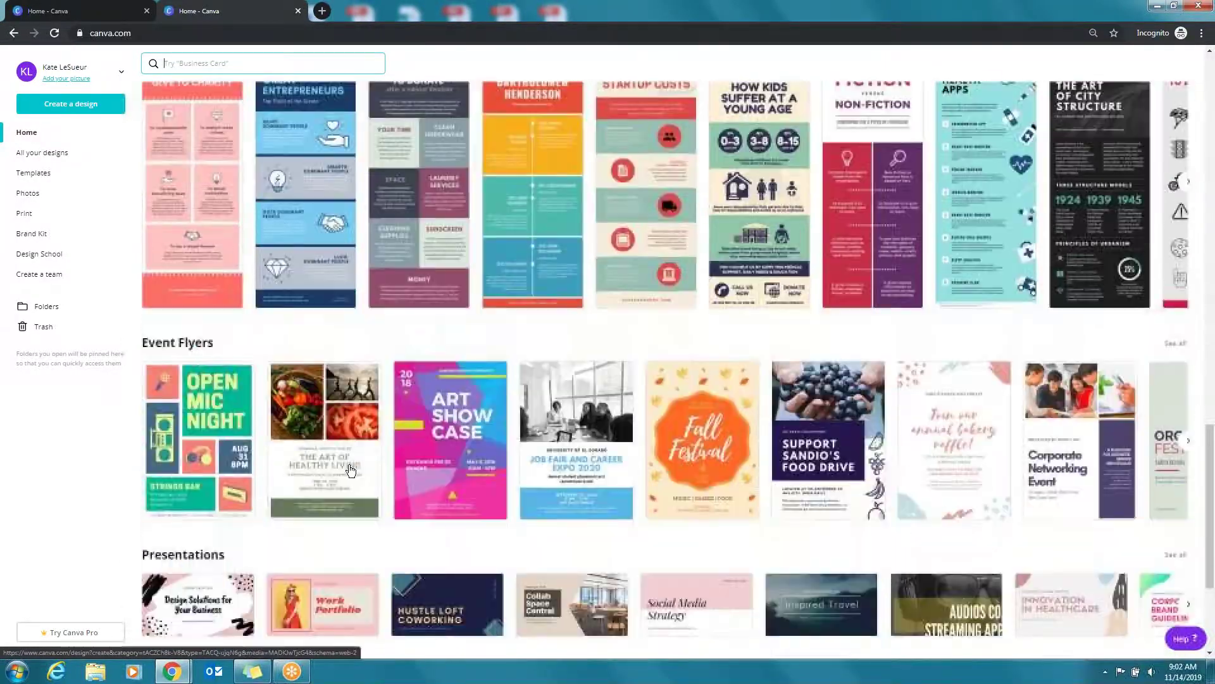
pyautogui.scroll(-4, 351, 470)
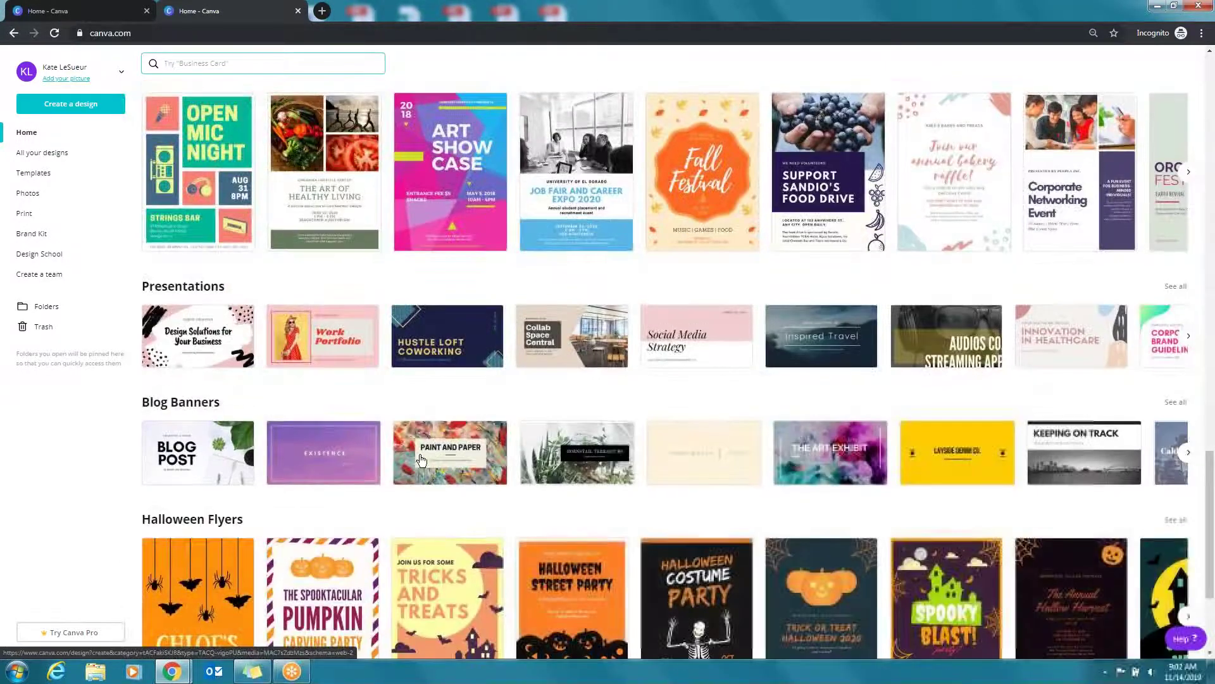
pyautogui.scroll(8, 673, 489)
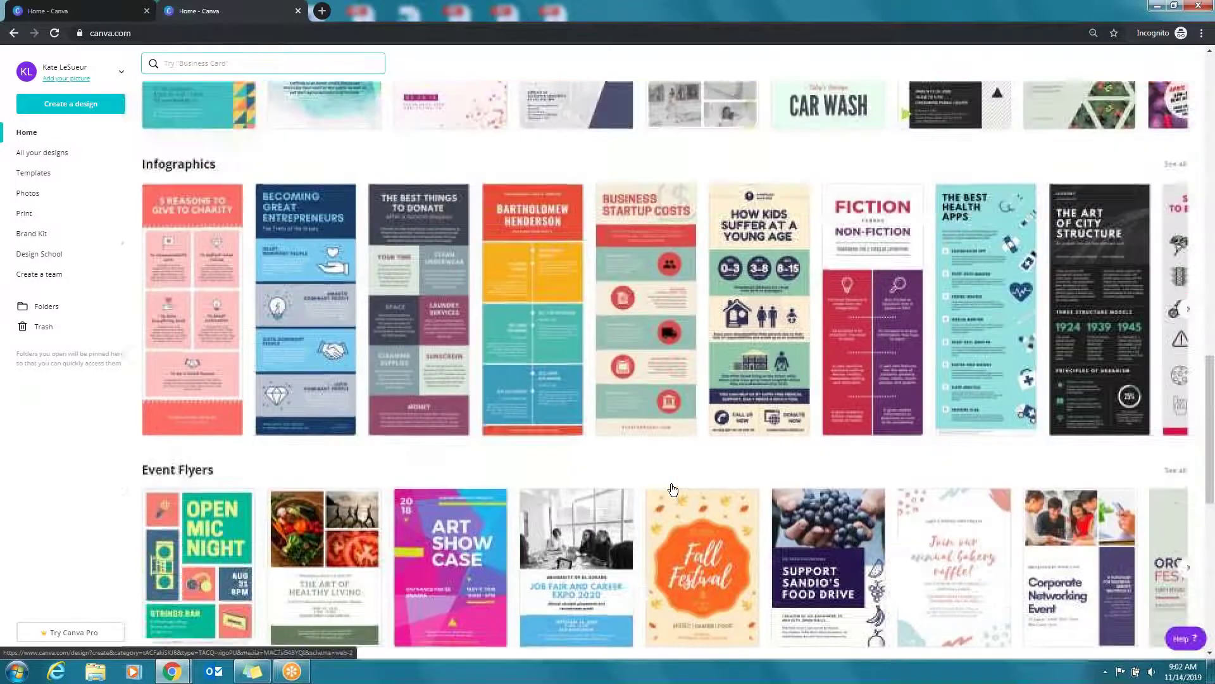
pyautogui.scroll(14, 673, 489)
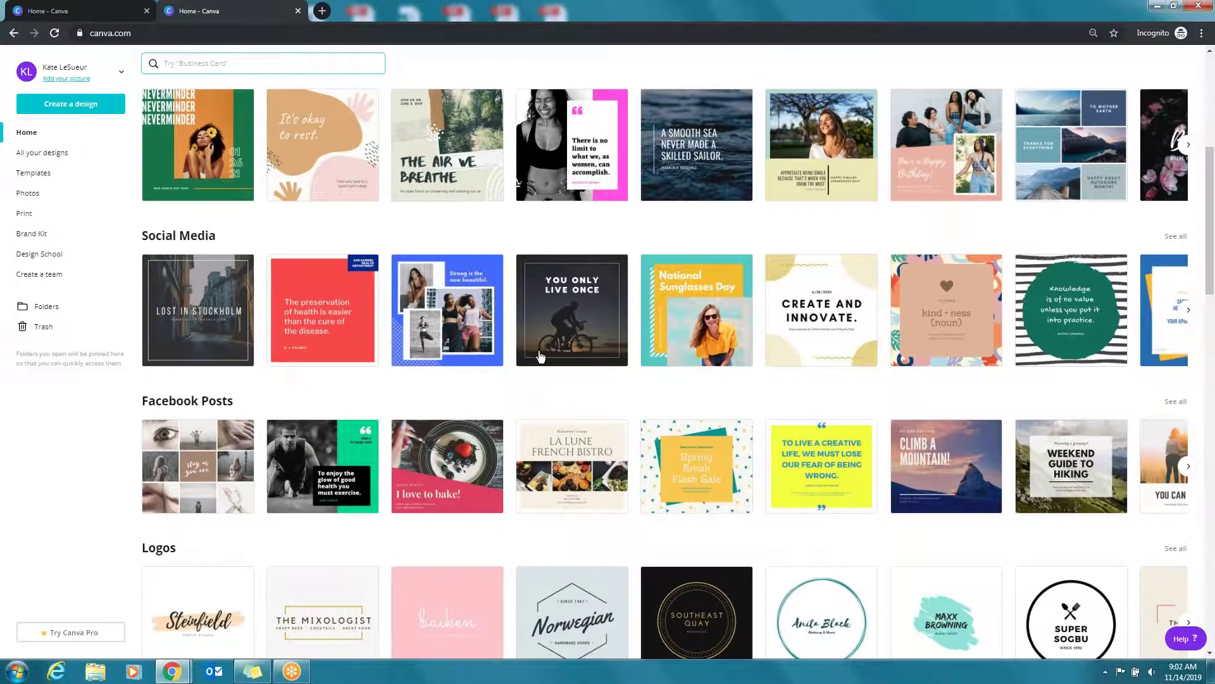
pyautogui.scroll(6, 540, 356)
# Search 'real estate' and open the Beechtown Luxury Property Real Estate Social Graphic template
pyautogui.click(592, 161)
pyautogui.write('real estate')
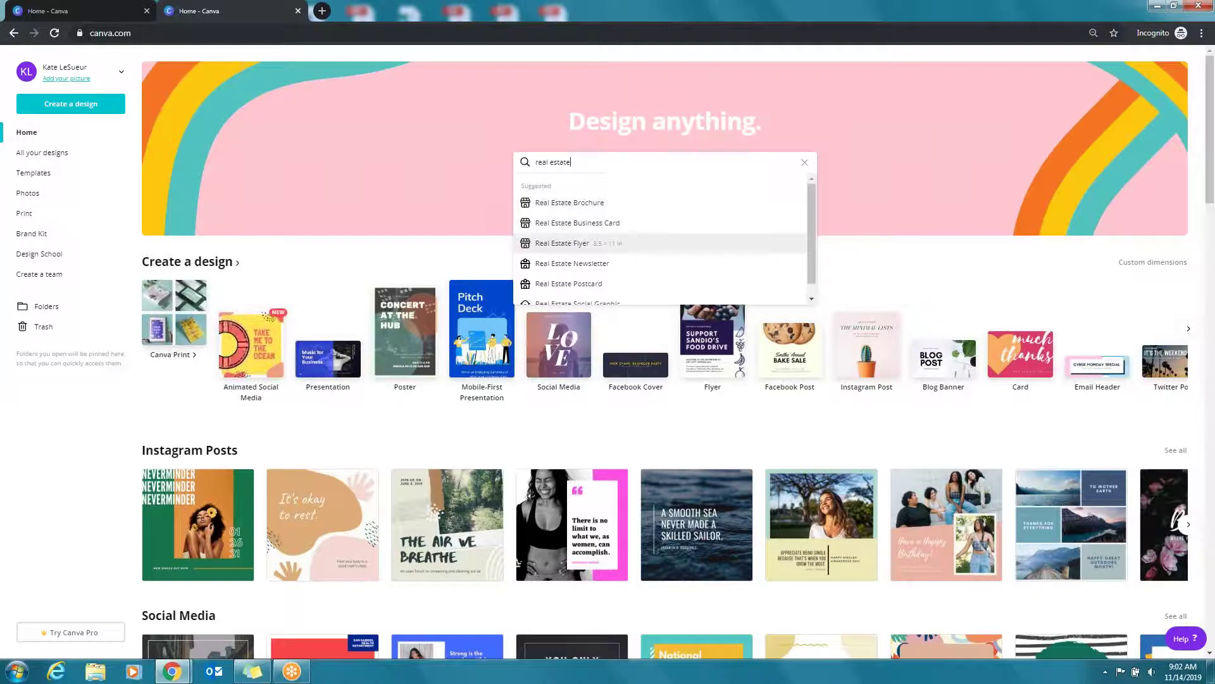
pyautogui.moveTo(816, 256); pyautogui.dragTo(814, 286)
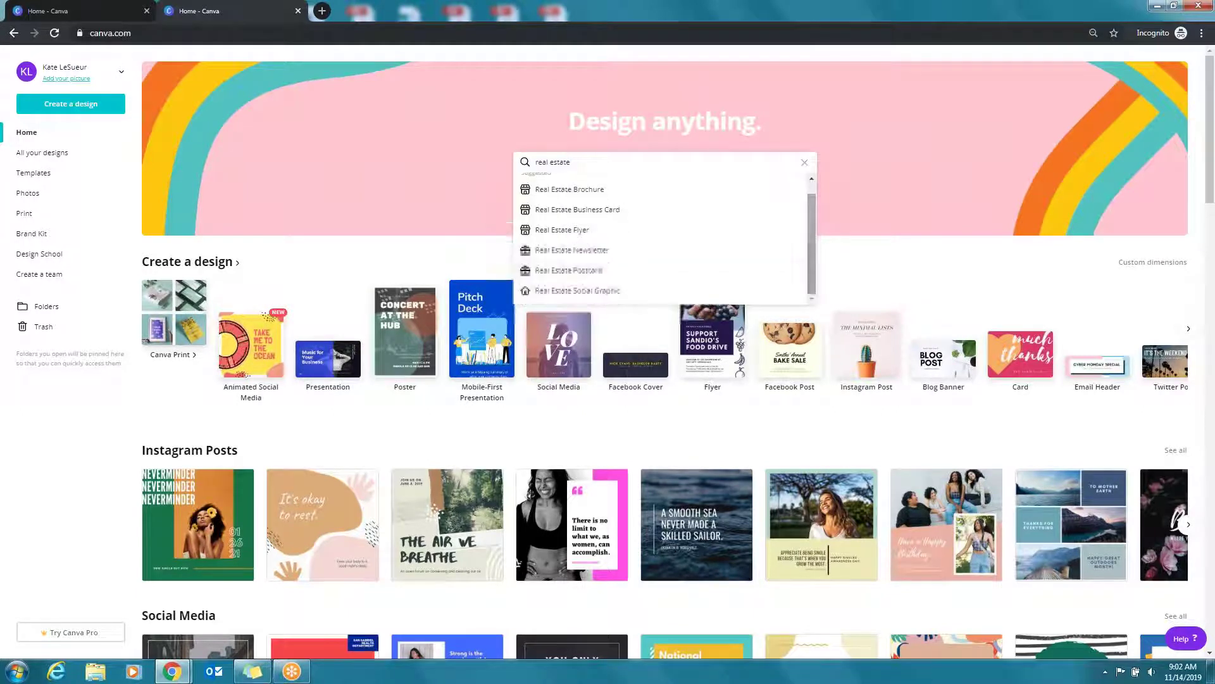
pyautogui.click(609, 291)
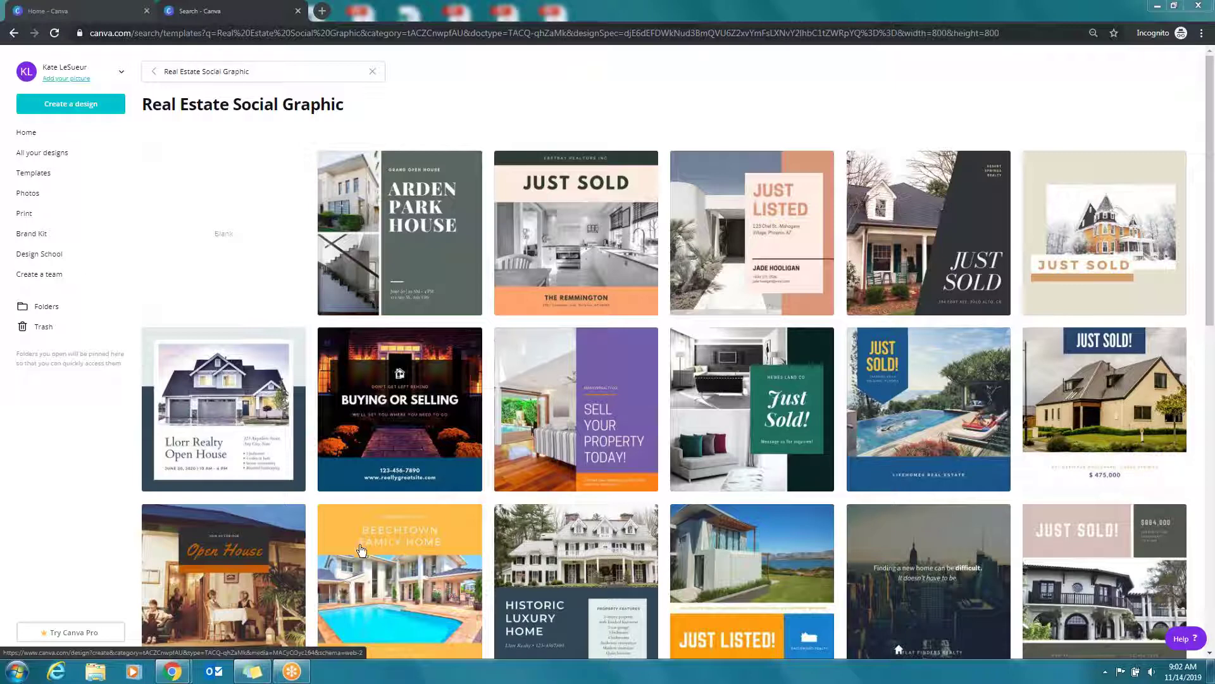
pyautogui.moveTo(1211, 228); pyautogui.dragTo(1211, 489)
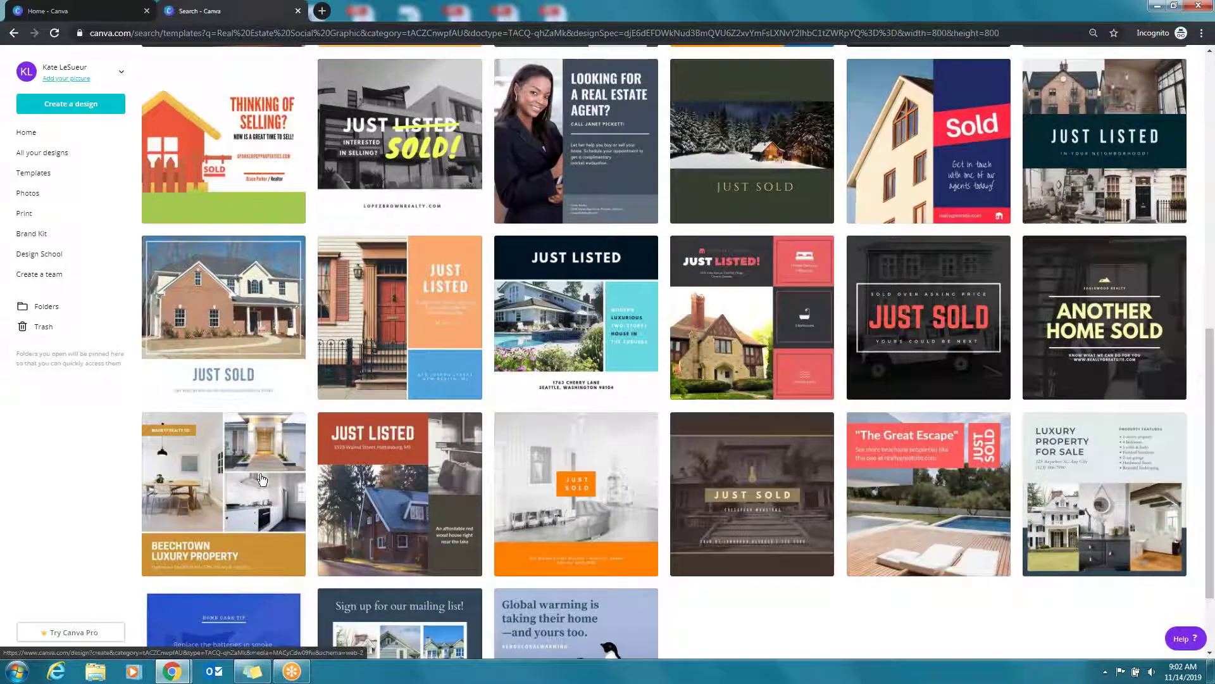
pyautogui.click(232, 469)
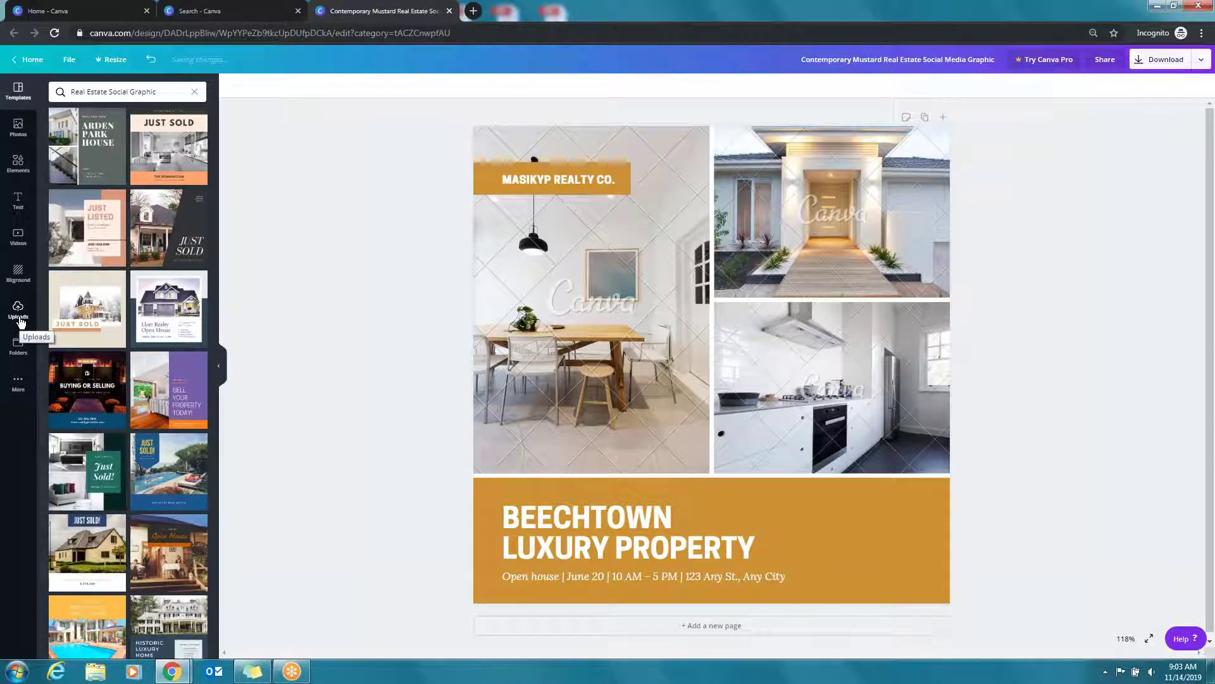
# Start an upload from Uploads and browse to MARKETING MATERIALS > Howard Hanna Logos
pyautogui.click(20, 322)
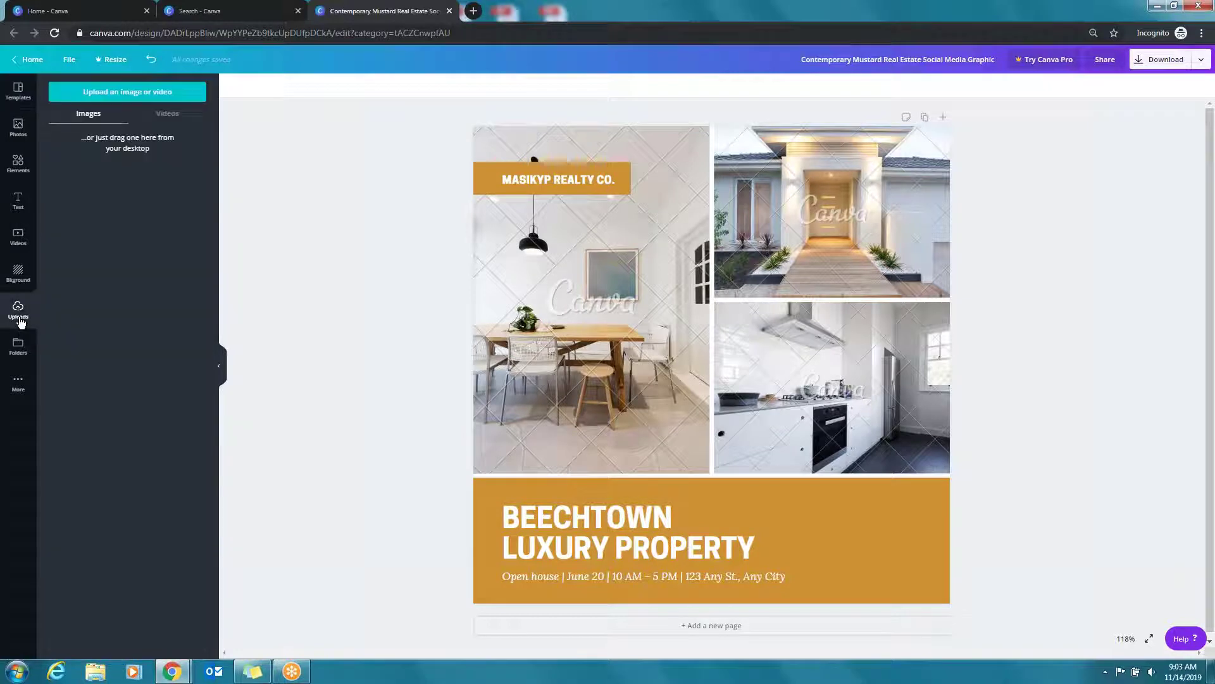
pyautogui.click(127, 92)
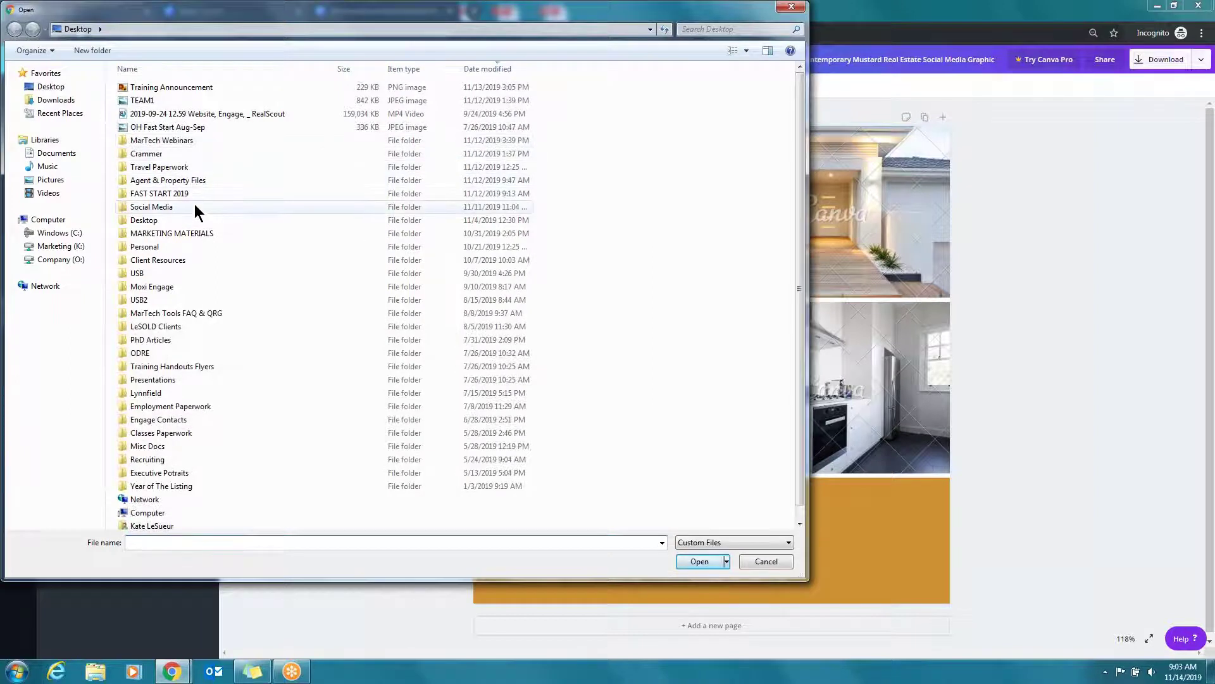
pyautogui.doubleClick(172, 235)
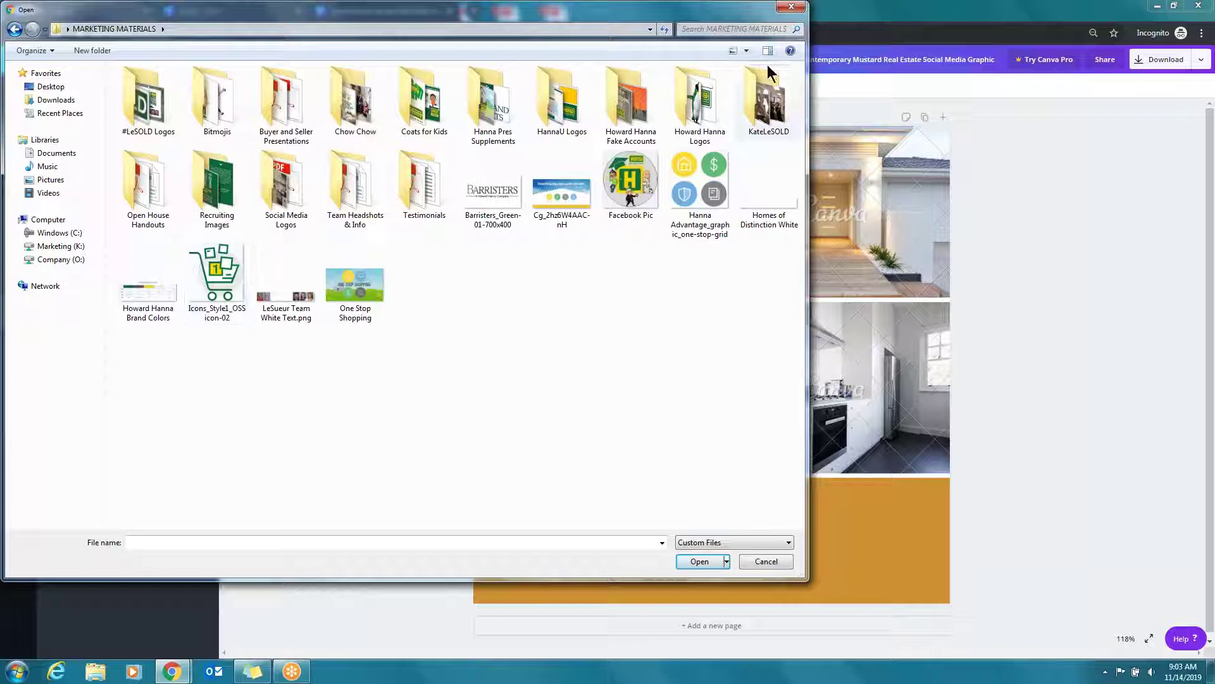
pyautogui.doubleClick(704, 117)
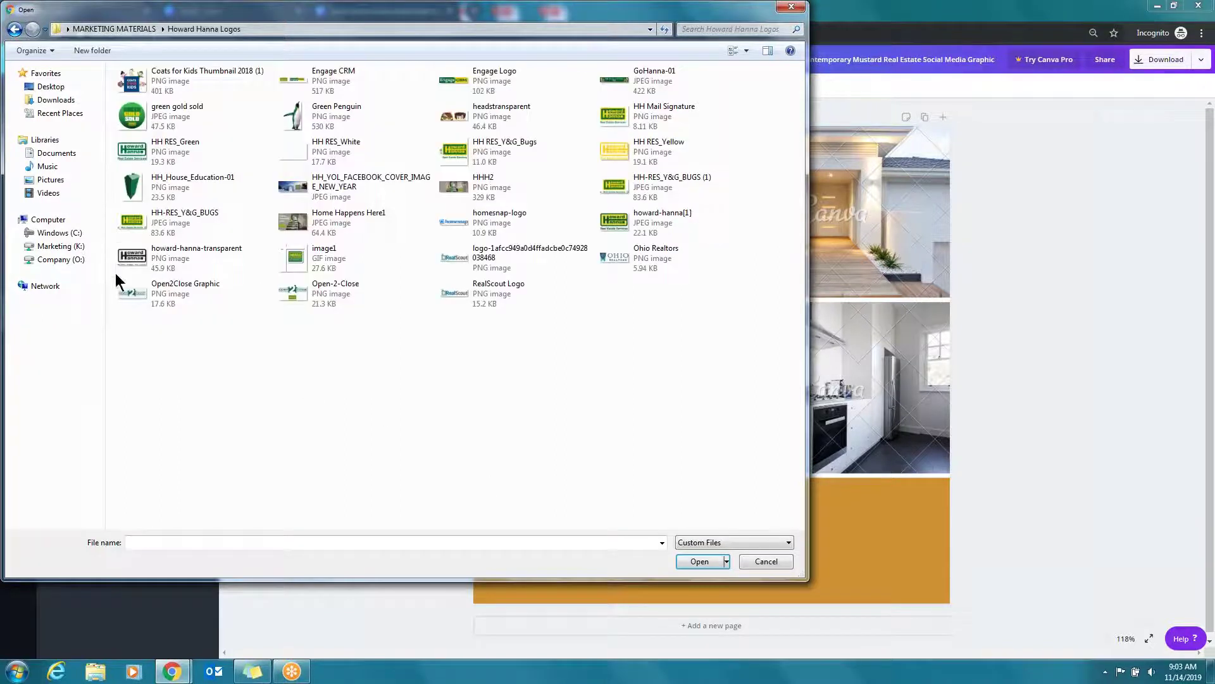
# Select the HH RES Green, Yellow, White, Y&G Bugs and other logo files and upload them
pyautogui.click(206, 145)
pyautogui.keyDown('shift'); pyautogui.click(179, 119); pyautogui.keyUp('shift')
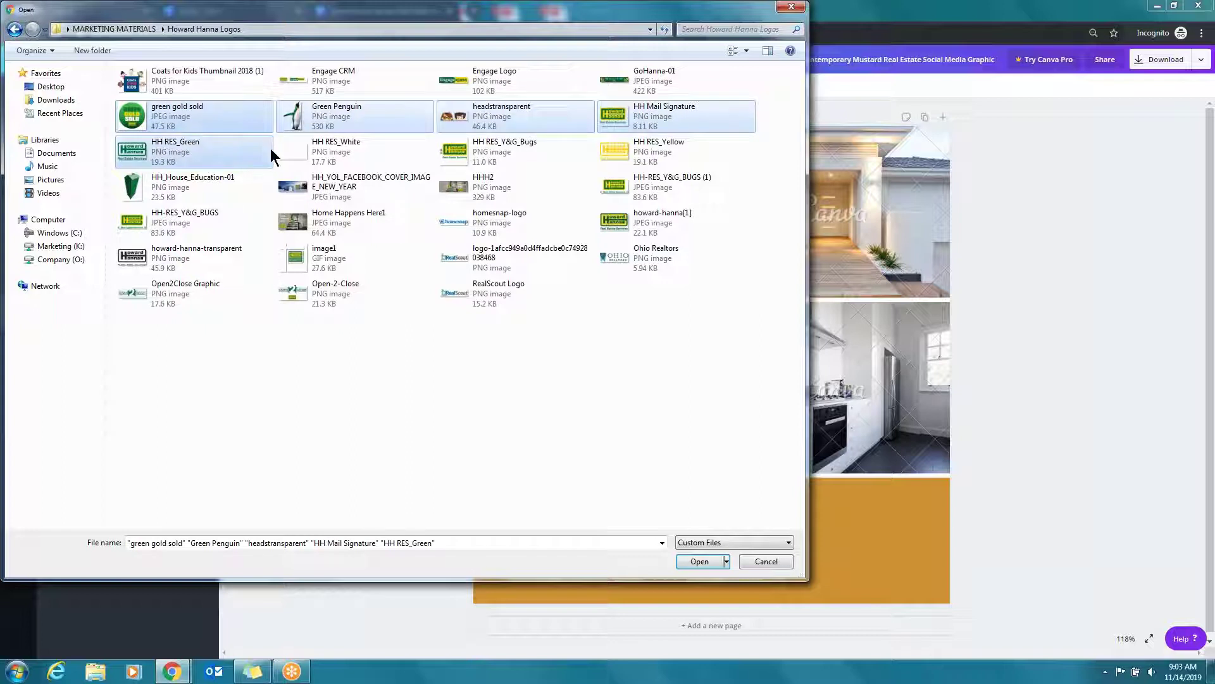
pyautogui.click(177, 120)
pyautogui.keyDown('ctrl'); pyautogui.click(184, 155); pyautogui.keyUp('ctrl')
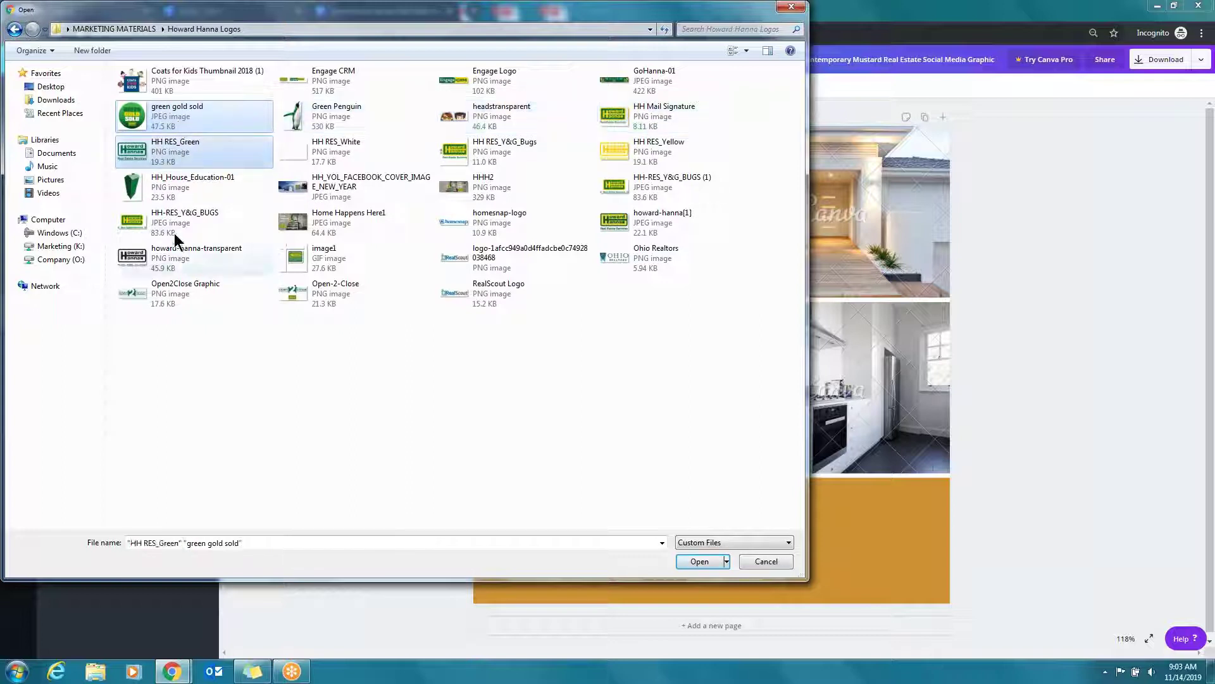
pyautogui.keyDown('ctrl'); pyautogui.click(190, 228); pyautogui.keyUp('ctrl')
pyautogui.keyDown('ctrl'); pyautogui.click(188, 259); pyautogui.keyUp('ctrl')
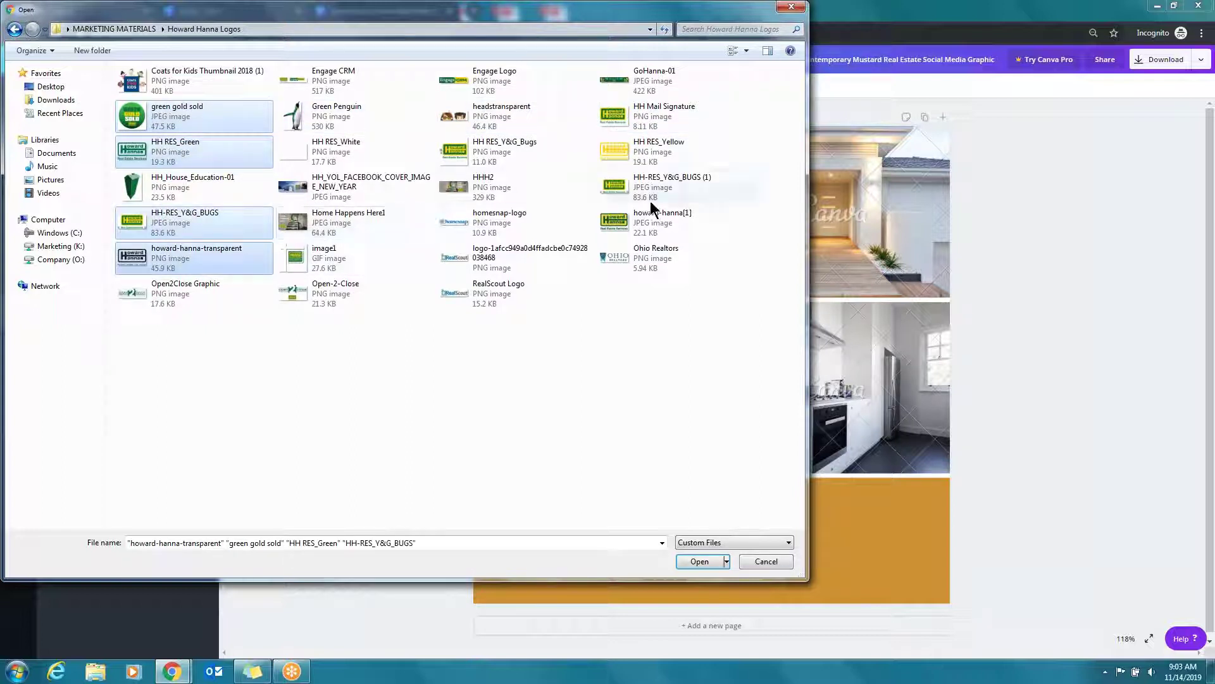
pyautogui.keyDown('ctrl'); pyautogui.click(684, 180); pyautogui.keyUp('ctrl')
pyautogui.keyDown('ctrl'); pyautogui.click(672, 152); pyautogui.keyUp('ctrl')
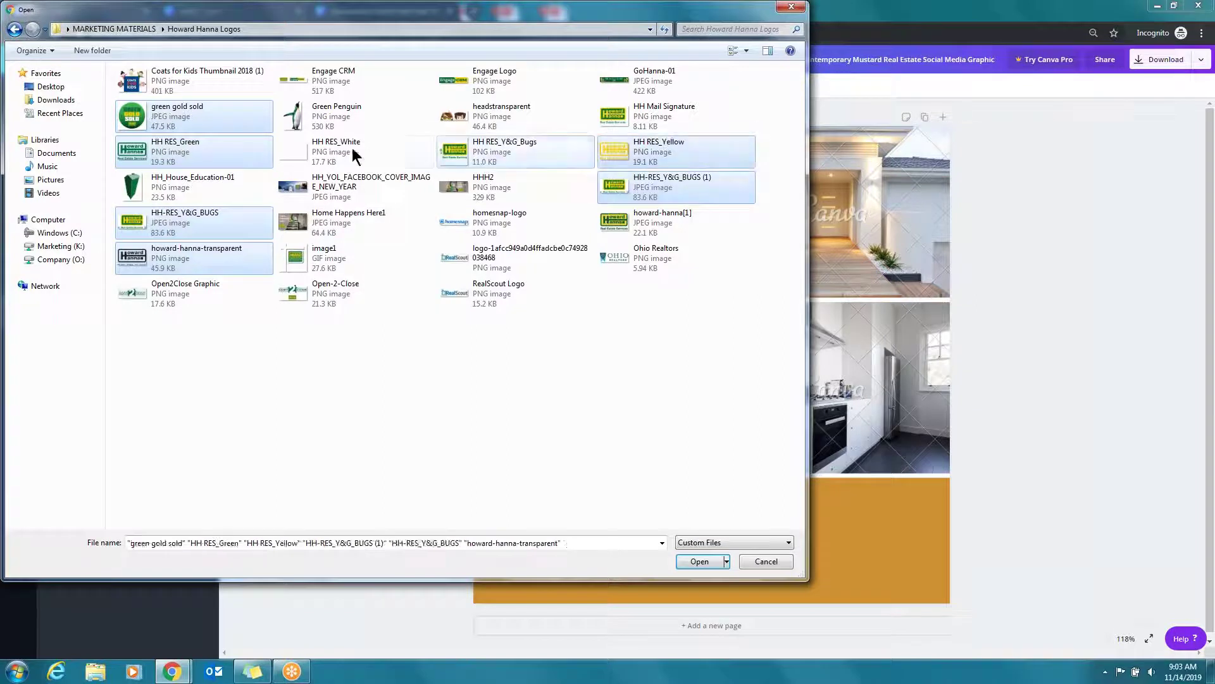
pyautogui.keyDown('ctrl'); pyautogui.click(506, 151); pyautogui.keyUp('ctrl')
pyautogui.keyDown('ctrl'); pyautogui.click(354, 152); pyautogui.keyUp('ctrl')
pyautogui.keyDown('ctrl'); pyautogui.click(670, 121); pyautogui.keyUp('ctrl')
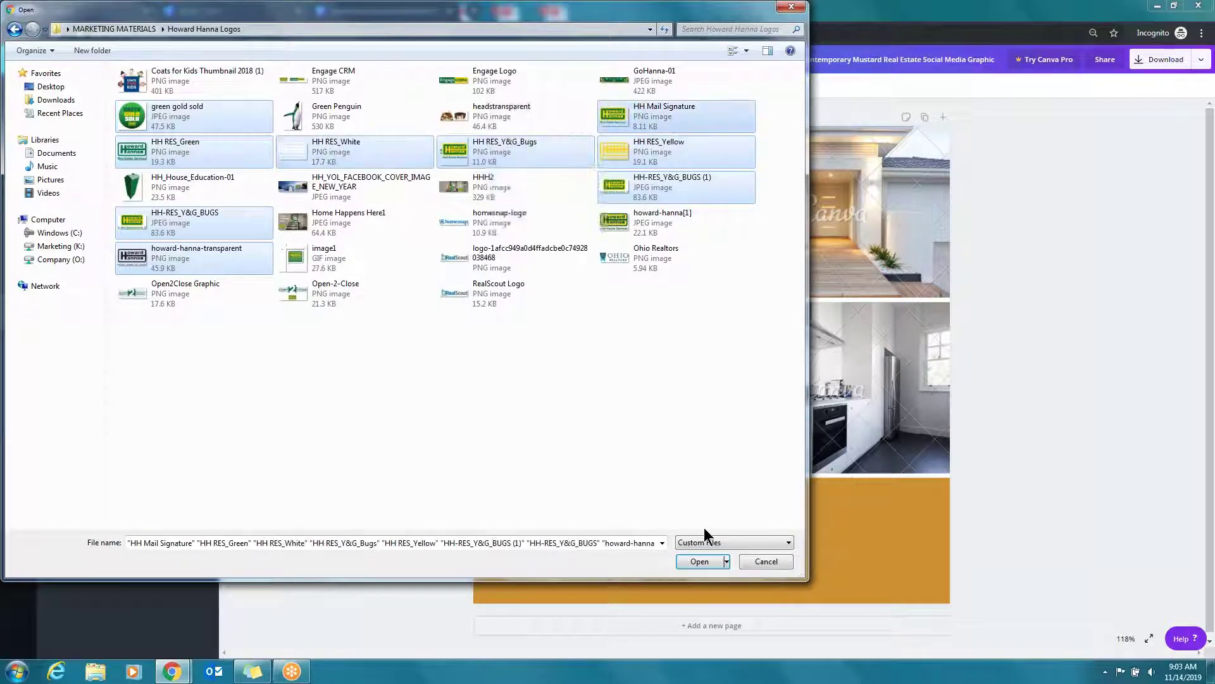
pyautogui.click(700, 561)
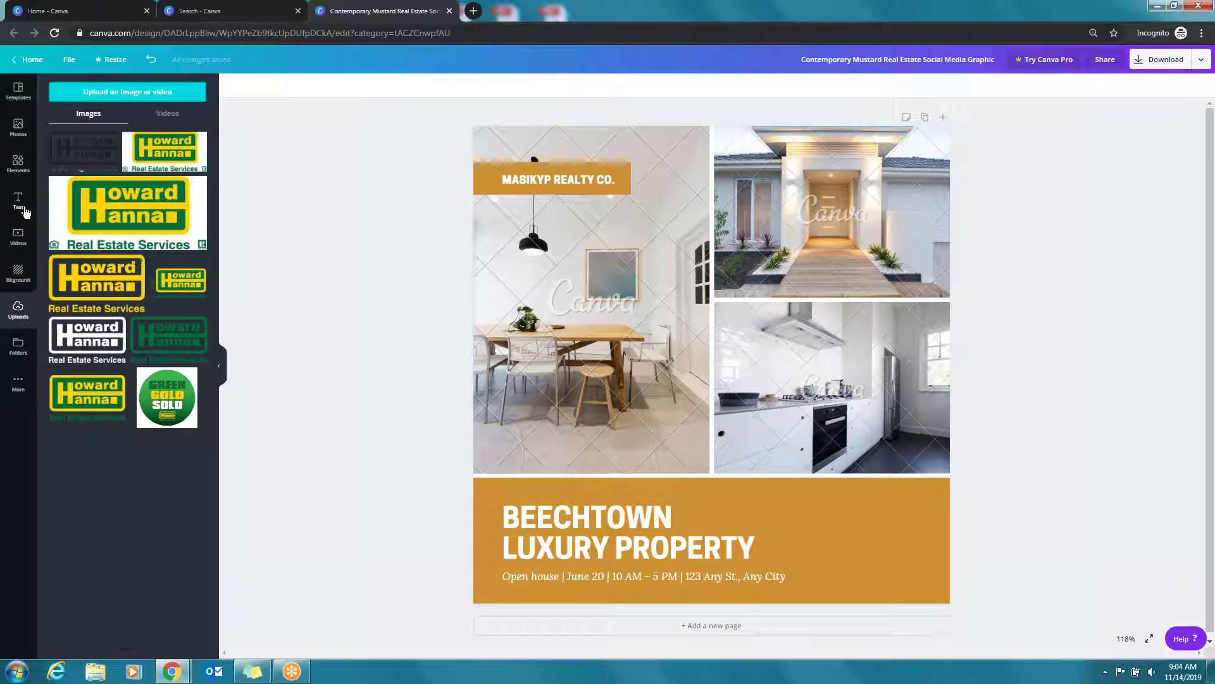
# Search the stock photo library for 'homes'
pyautogui.click(18, 126)
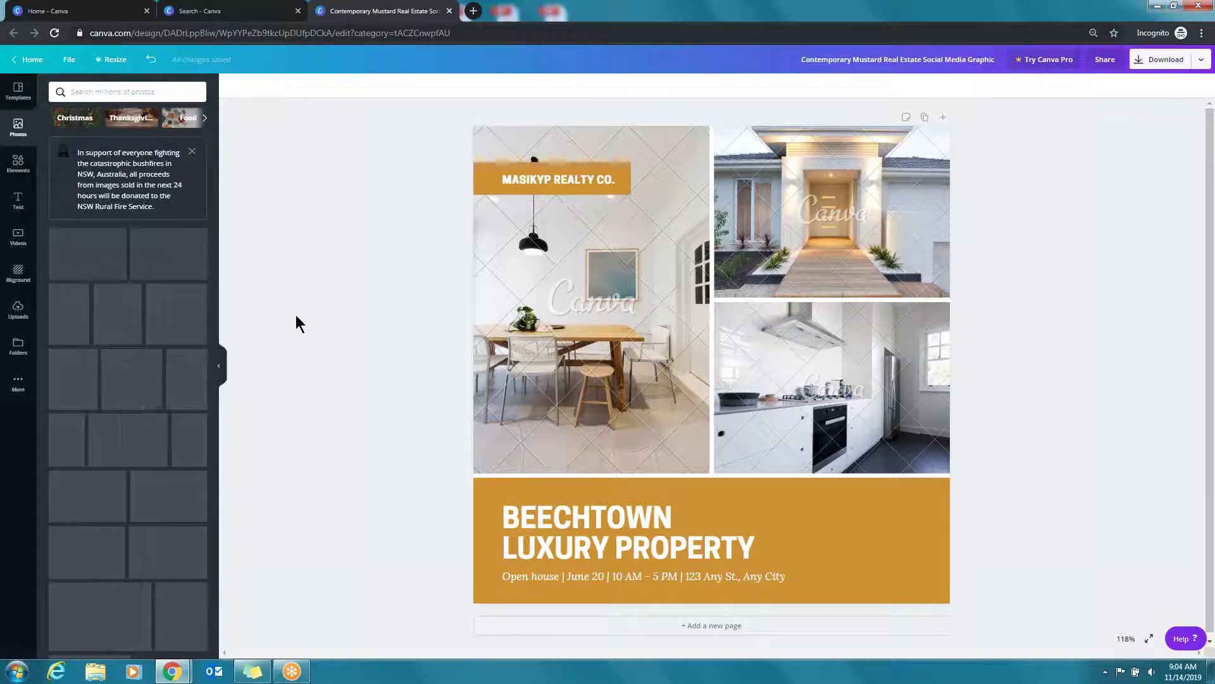
pyautogui.moveTo(102, 565); pyautogui.dragTo(355, 391)
pyautogui.scroll(-4, 155, 399)
pyautogui.scroll(-2, 155, 399)
pyautogui.click(127, 91)
pyautogui.write('homes')
pyautogui.press('Return')
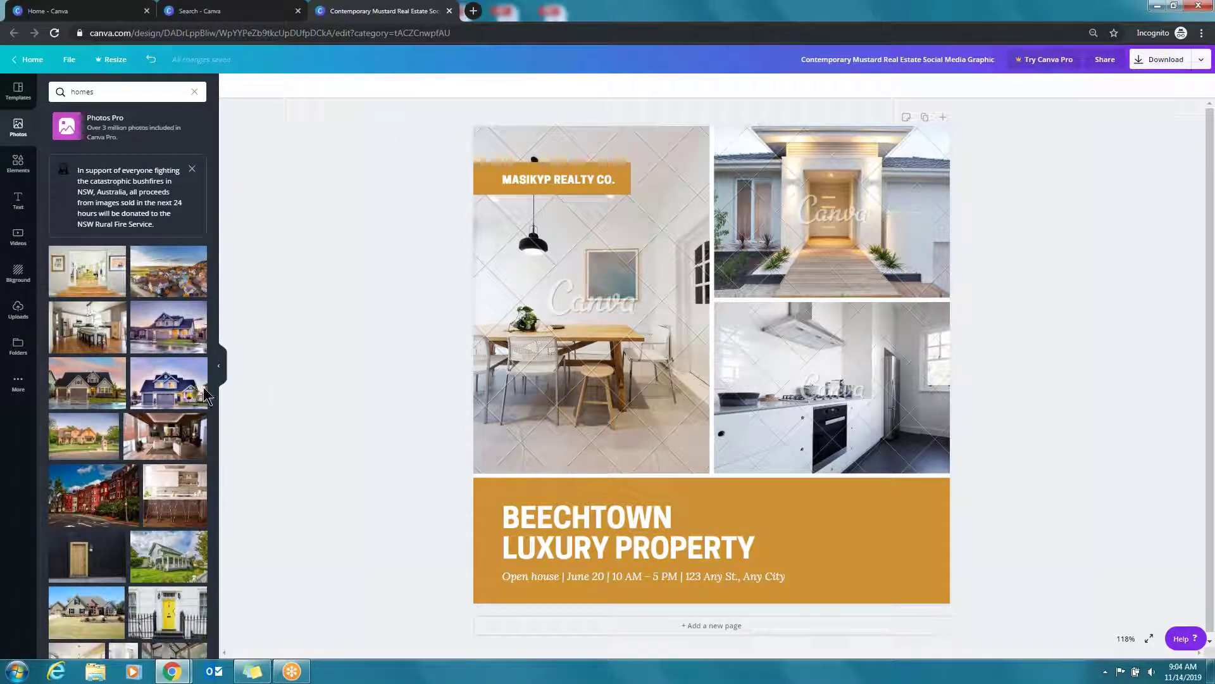
# Replace the three template photos with a house exterior, a yellow front door and a bedroom
pyautogui.moveTo(82, 392); pyautogui.dragTo(834, 189)
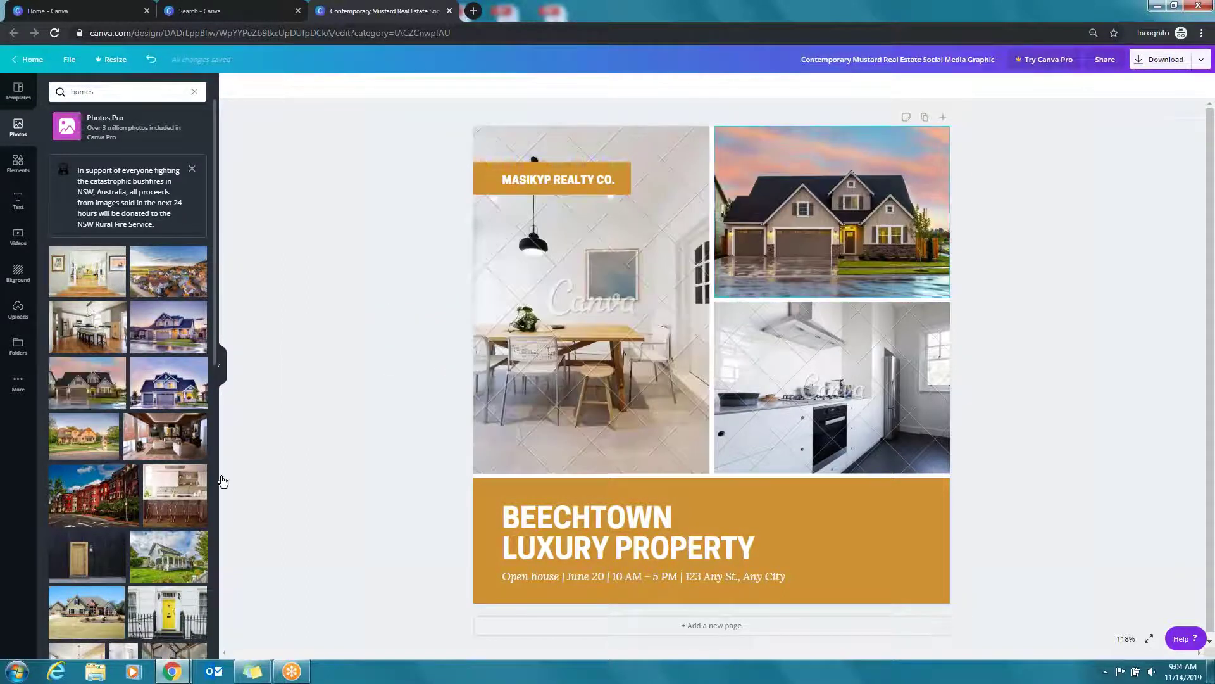
pyautogui.moveTo(168, 611); pyautogui.dragTo(570, 304)
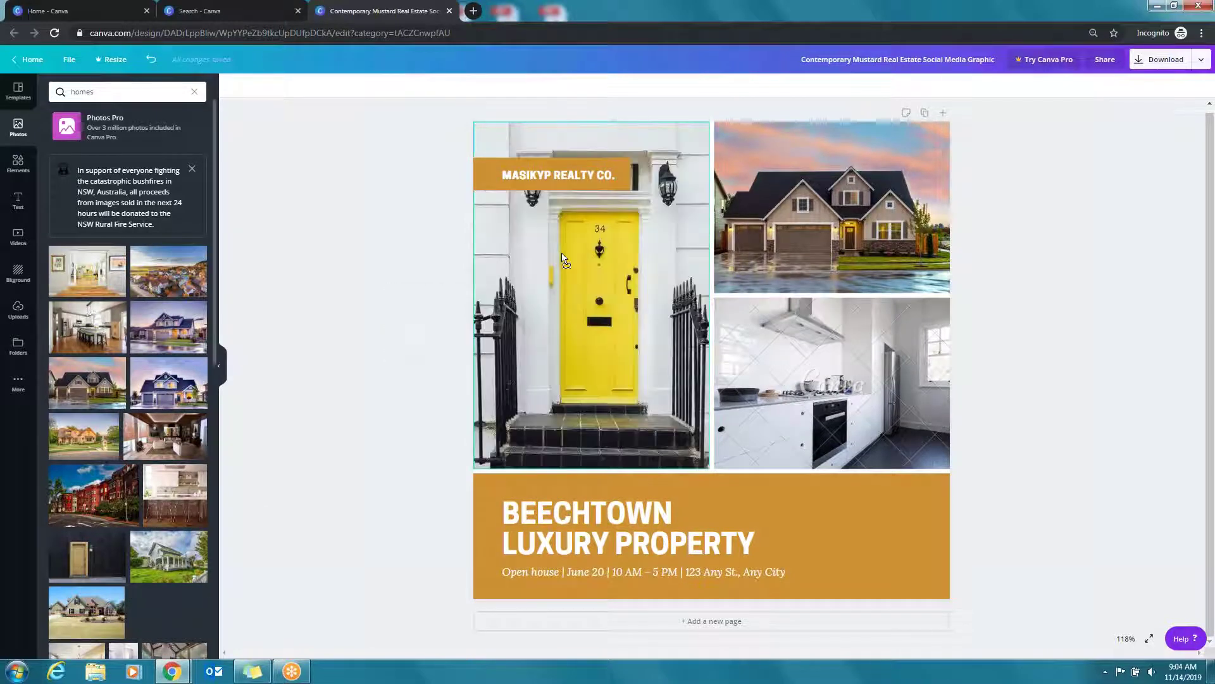
pyautogui.scroll(-4, 142, 472)
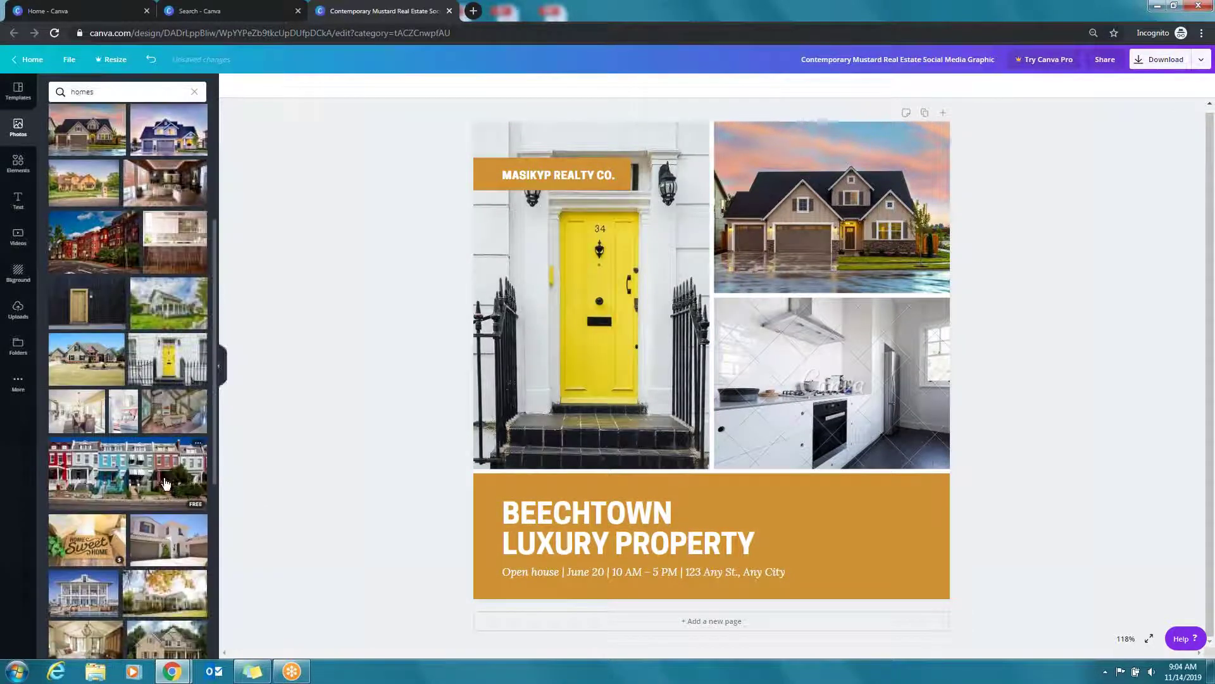
pyautogui.scroll(-1, 142, 472)
pyautogui.moveTo(86, 583); pyautogui.dragTo(831, 383)
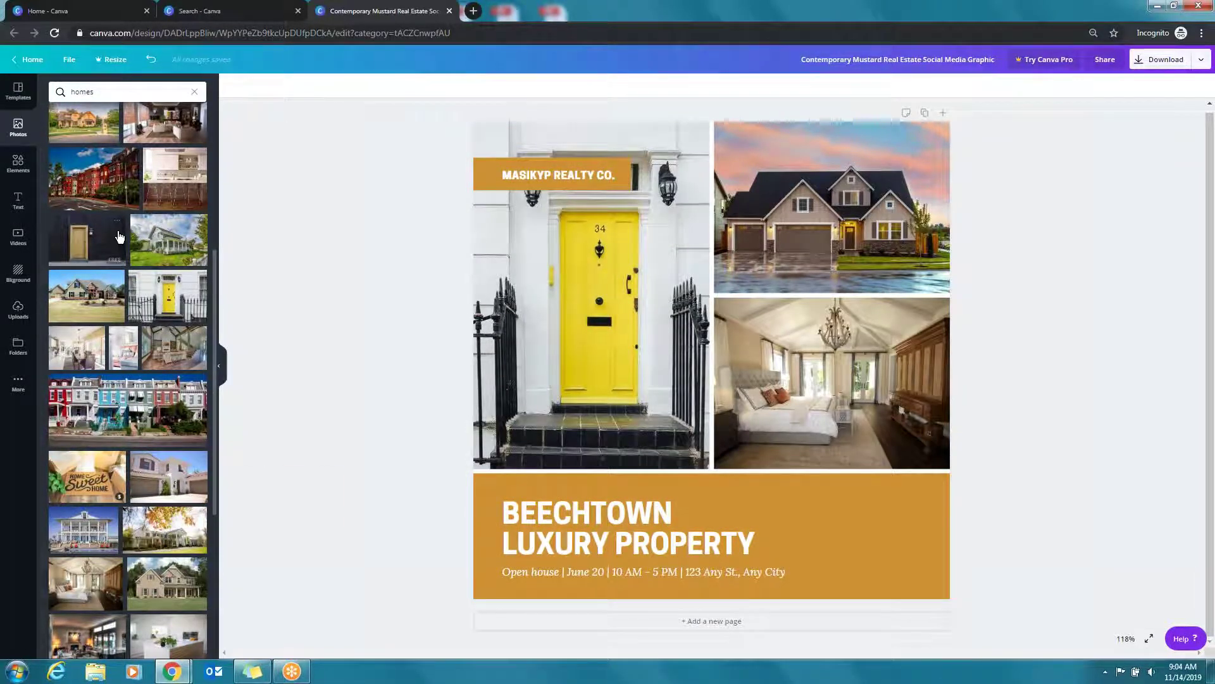
pyautogui.click(639, 302)
pyautogui.moveTo(87, 583); pyautogui.dragTo(569, 405)
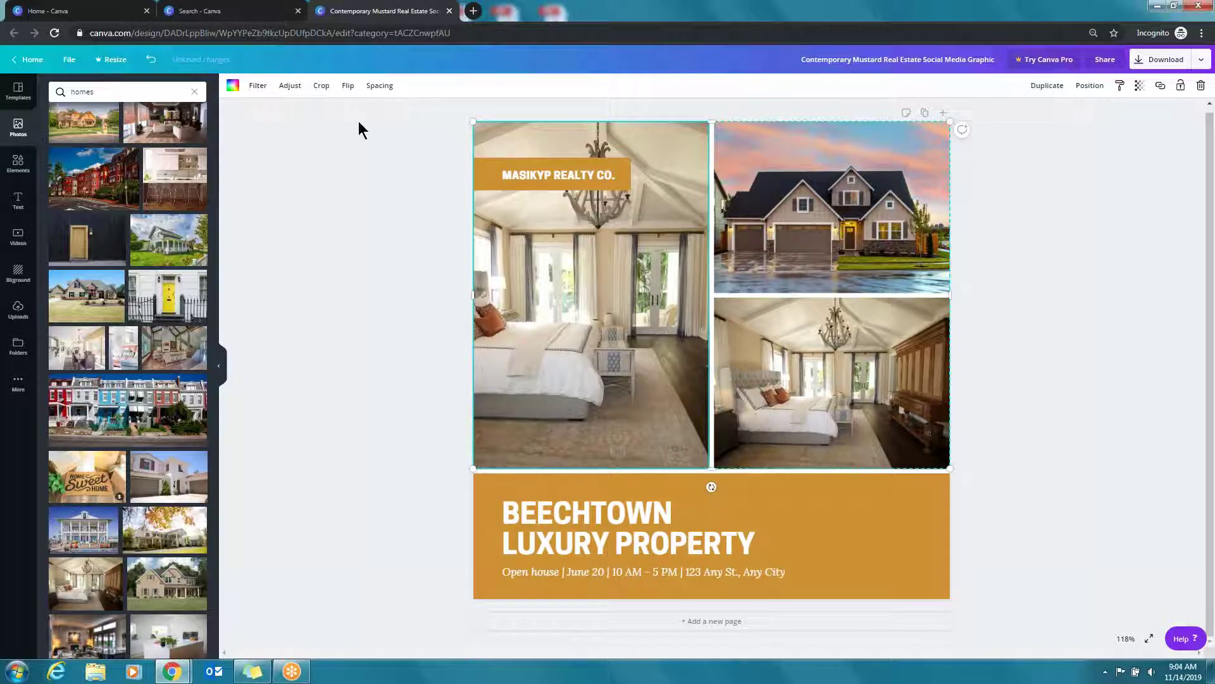
pyautogui.click(321, 87)
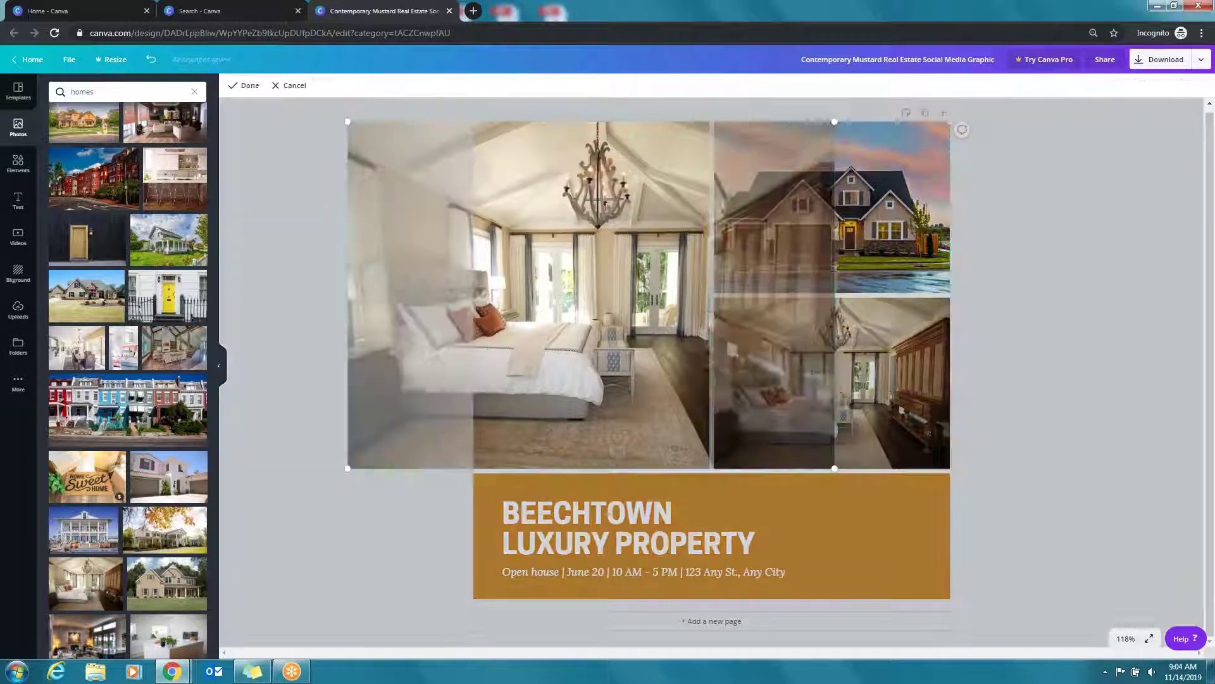
pyautogui.moveTo(574, 271); pyautogui.dragTo(543, 279)
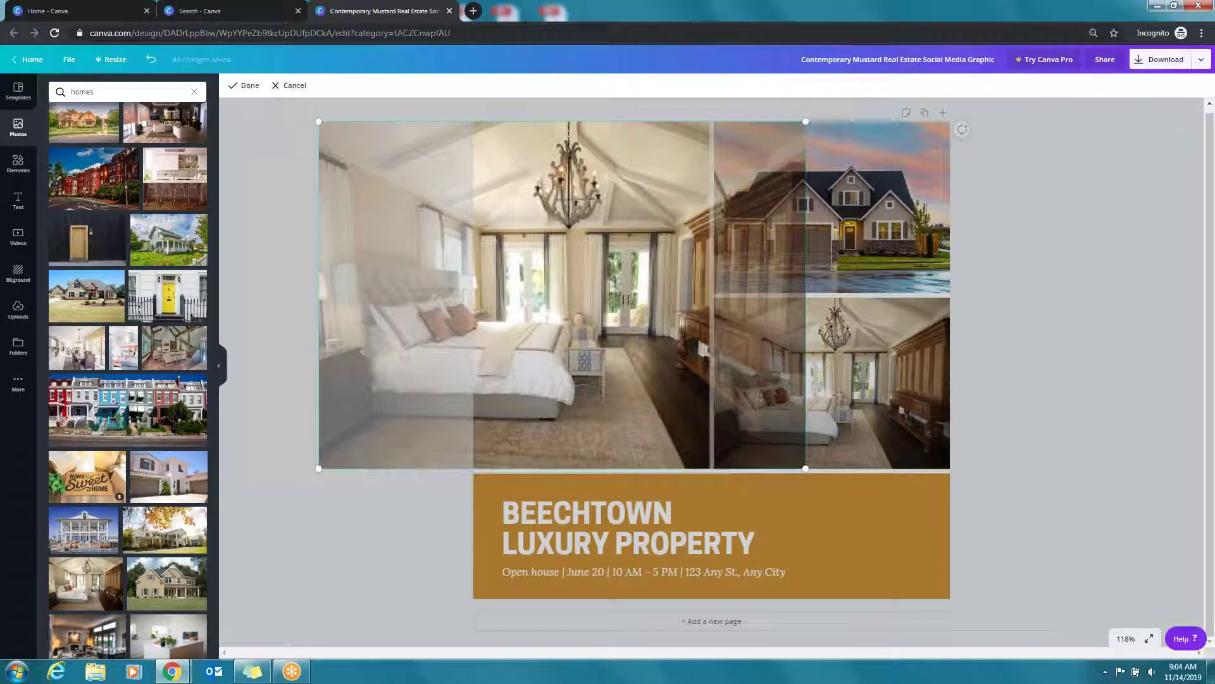
pyautogui.press('Return')
pyautogui.moveTo(155, 291); pyautogui.dragTo(592, 294)
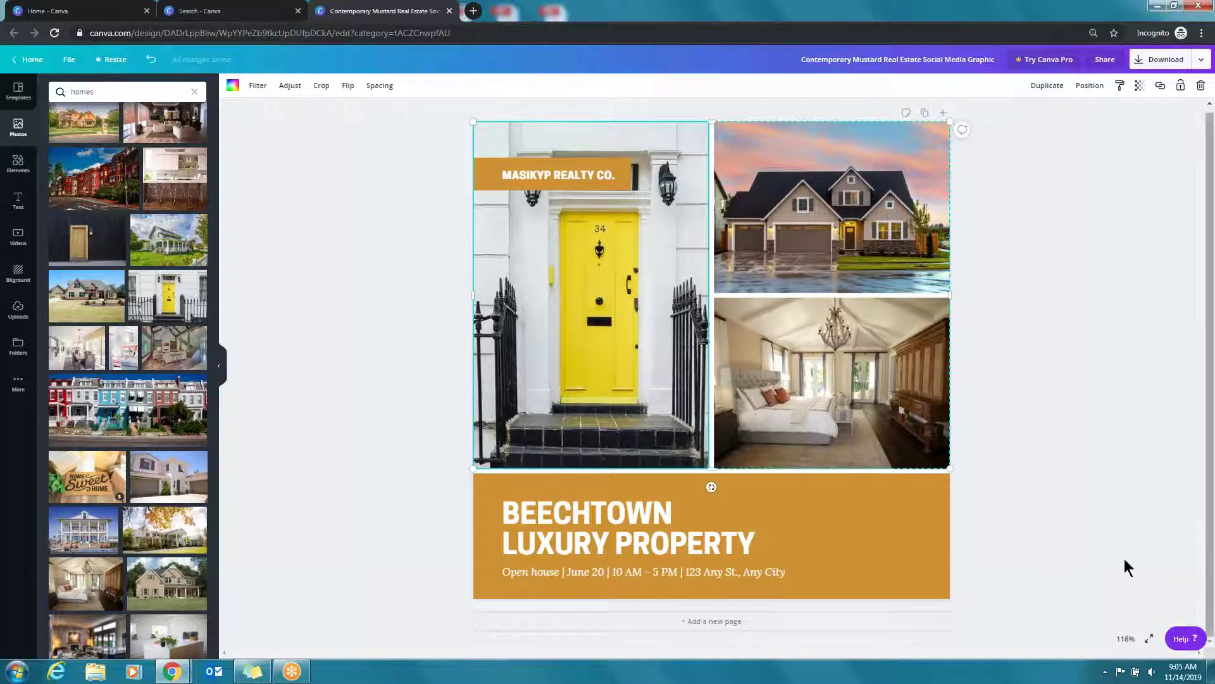
# Recolour the MASIKYP REALTY CO. label and the bottom headline box from mustard to #0c653a
pyautogui.click(485, 177)
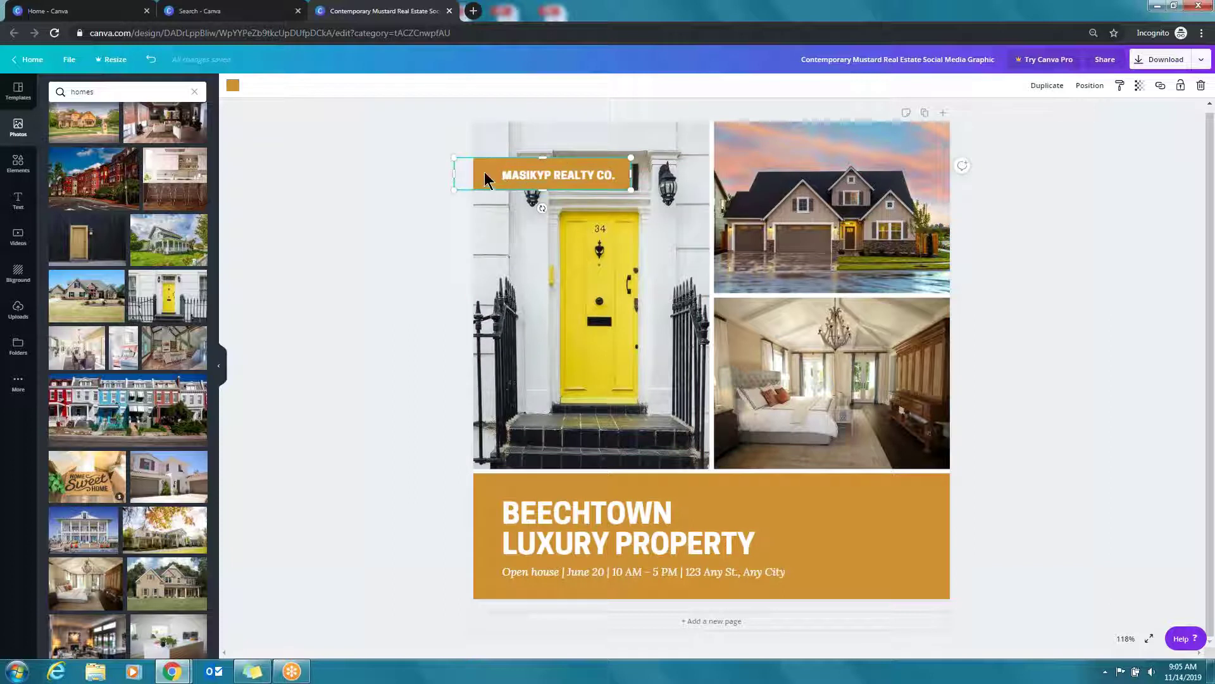
pyautogui.click(234, 89)
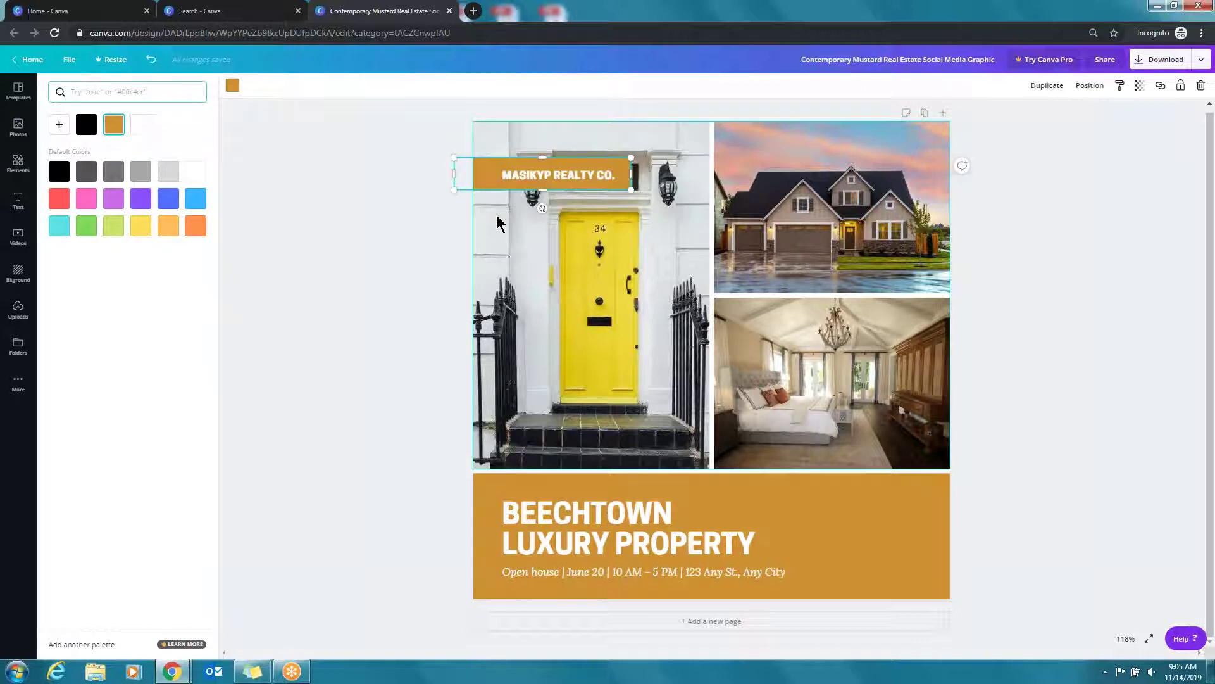
pyautogui.write('0c653a')
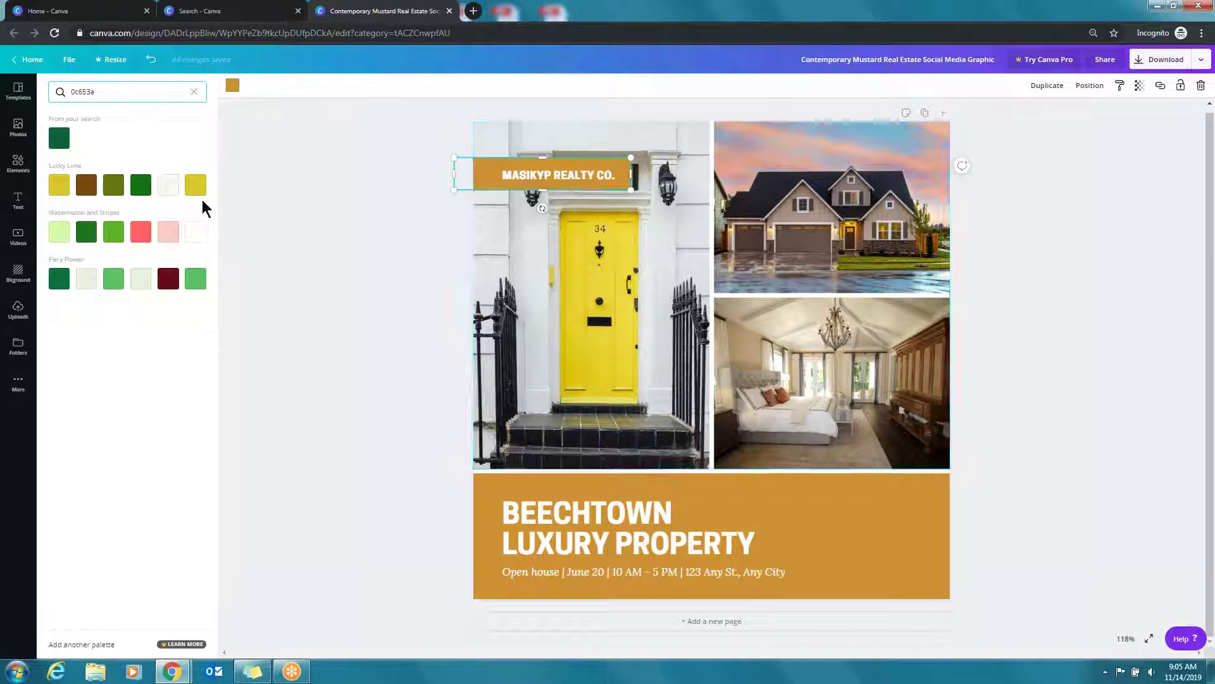
pyautogui.click(60, 139)
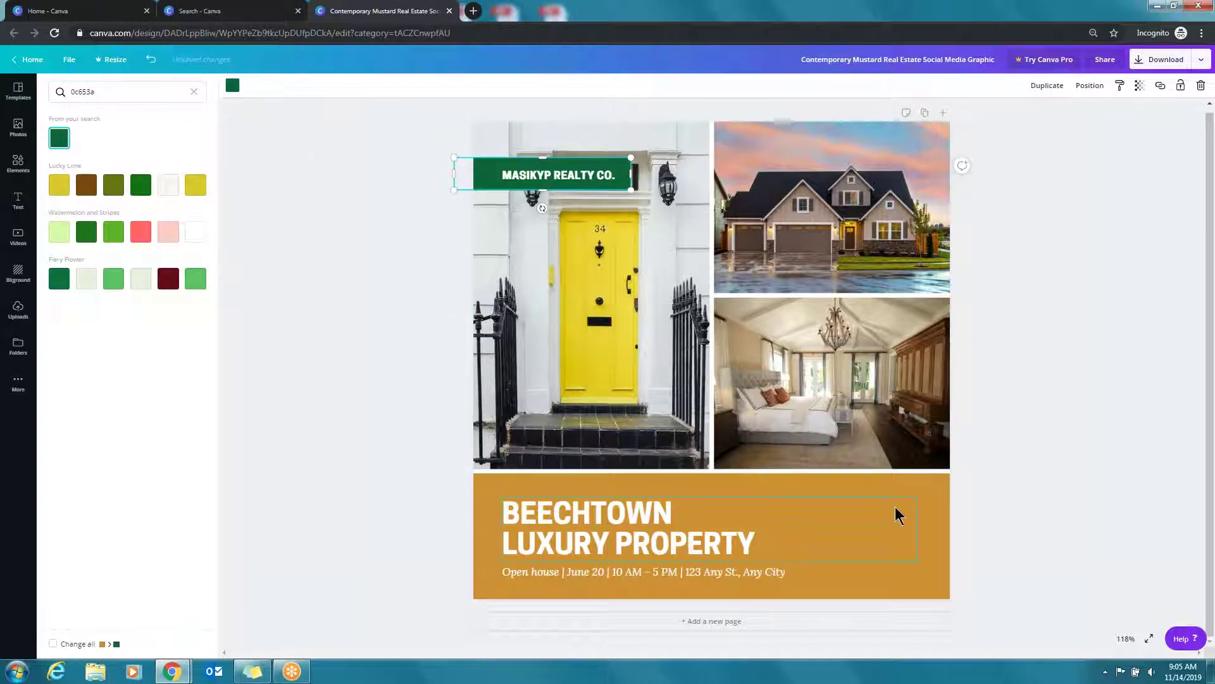
pyautogui.click(931, 508)
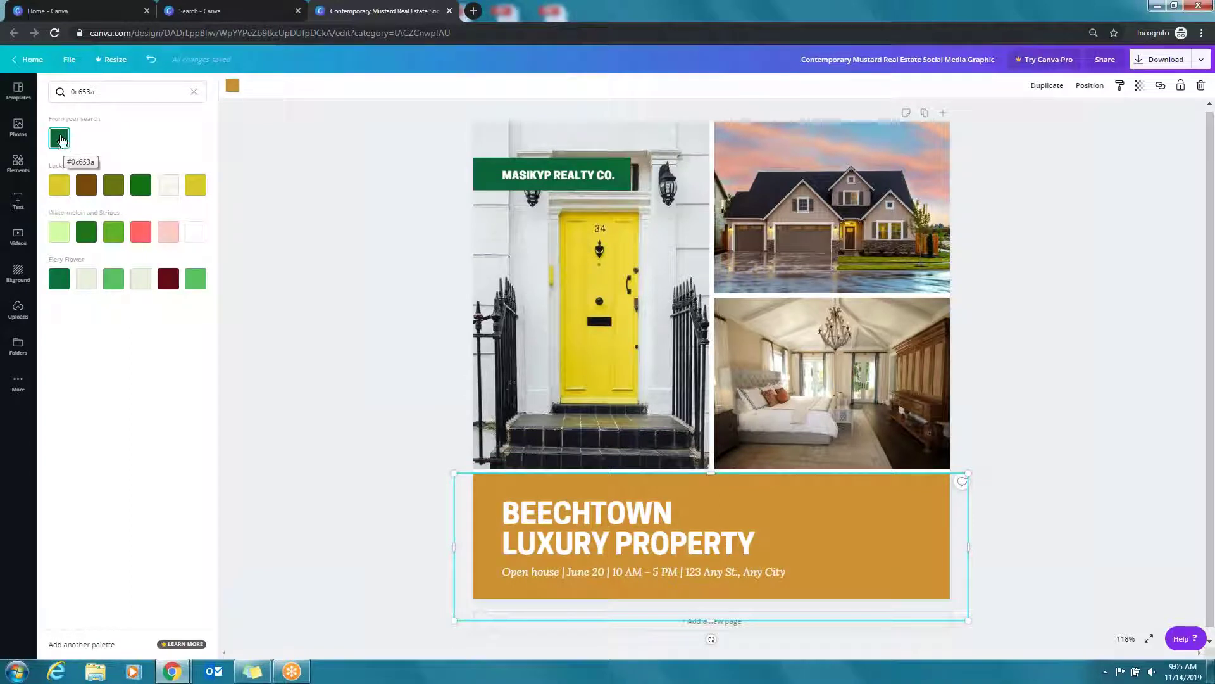
pyautogui.click(59, 138)
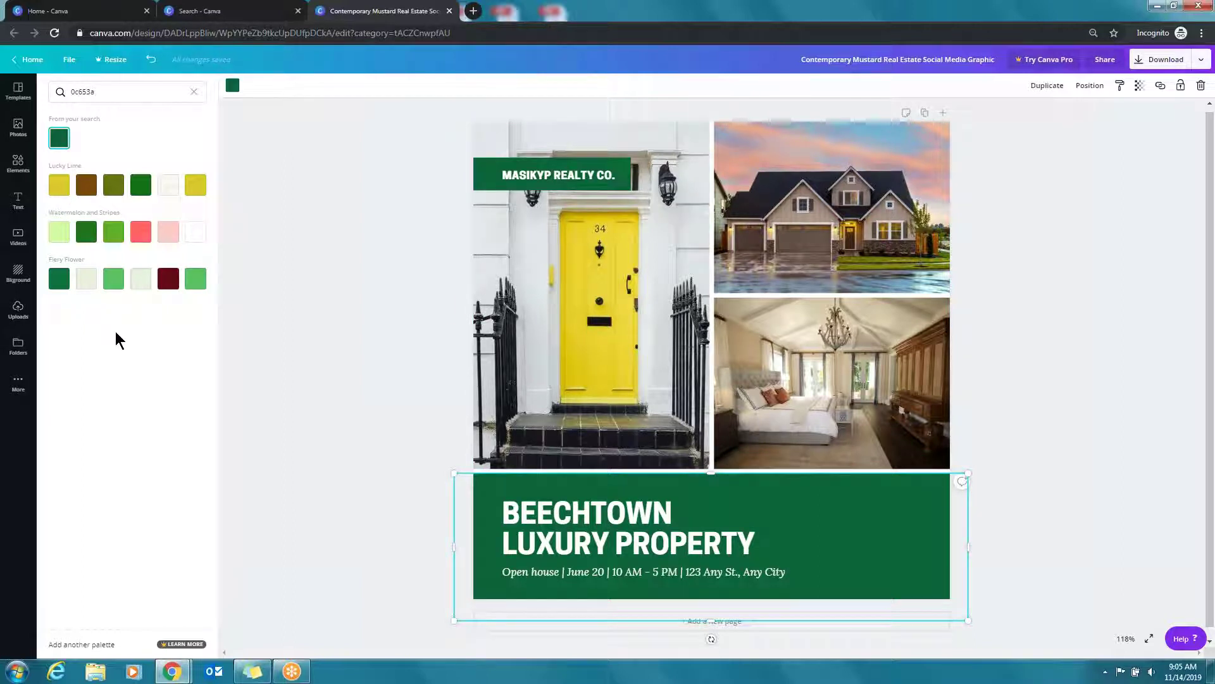
# Insert the large yellow company logo from Uploads and shrink it into the banner's bottom-right corner
pyautogui.click(21, 316)
pyautogui.click(130, 246)
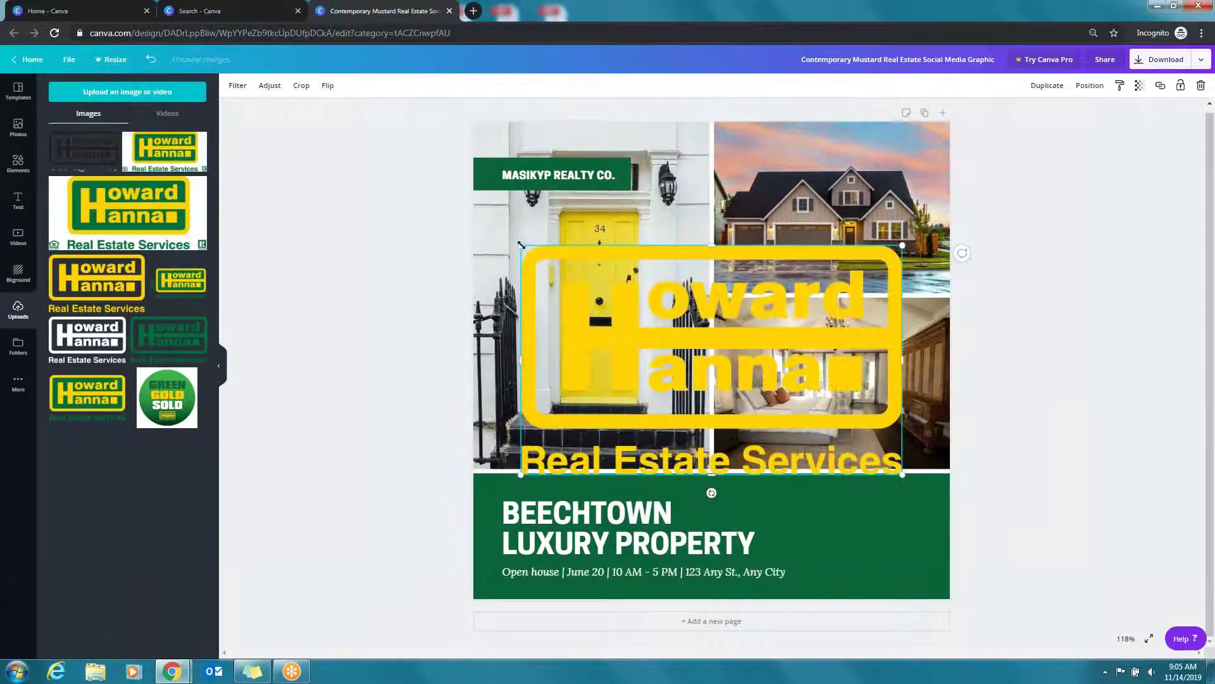
pyautogui.moveTo(521, 245); pyautogui.dragTo(854, 521)
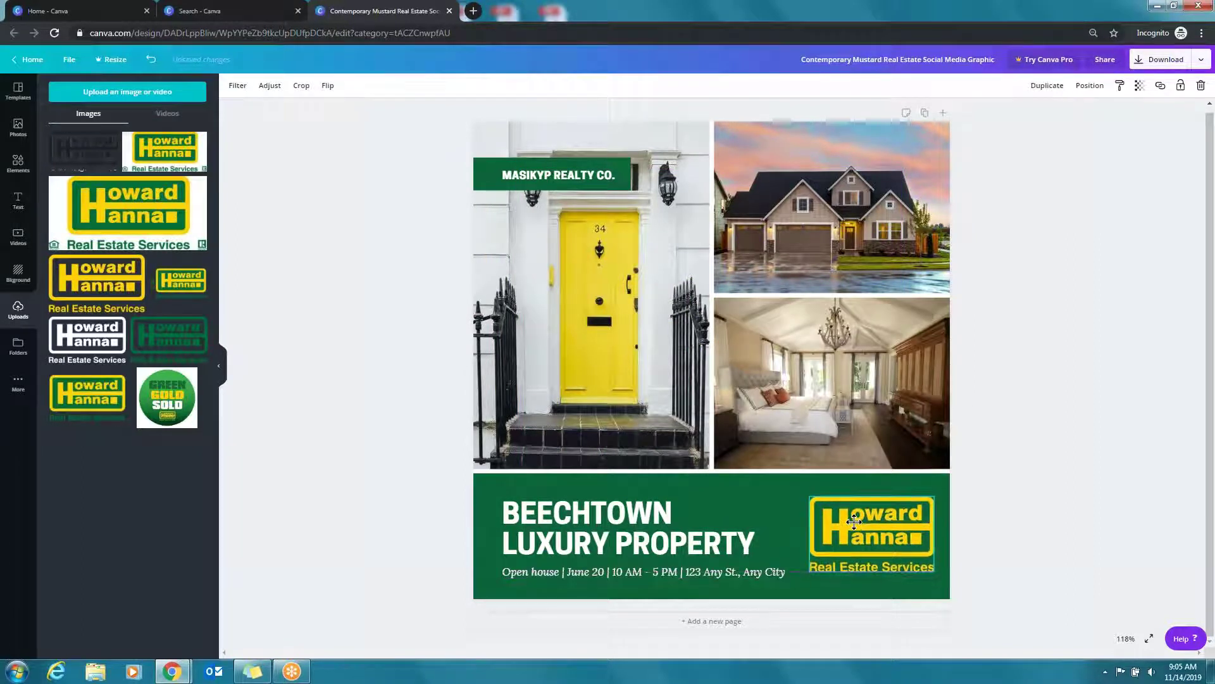
pyautogui.click(650, 530)
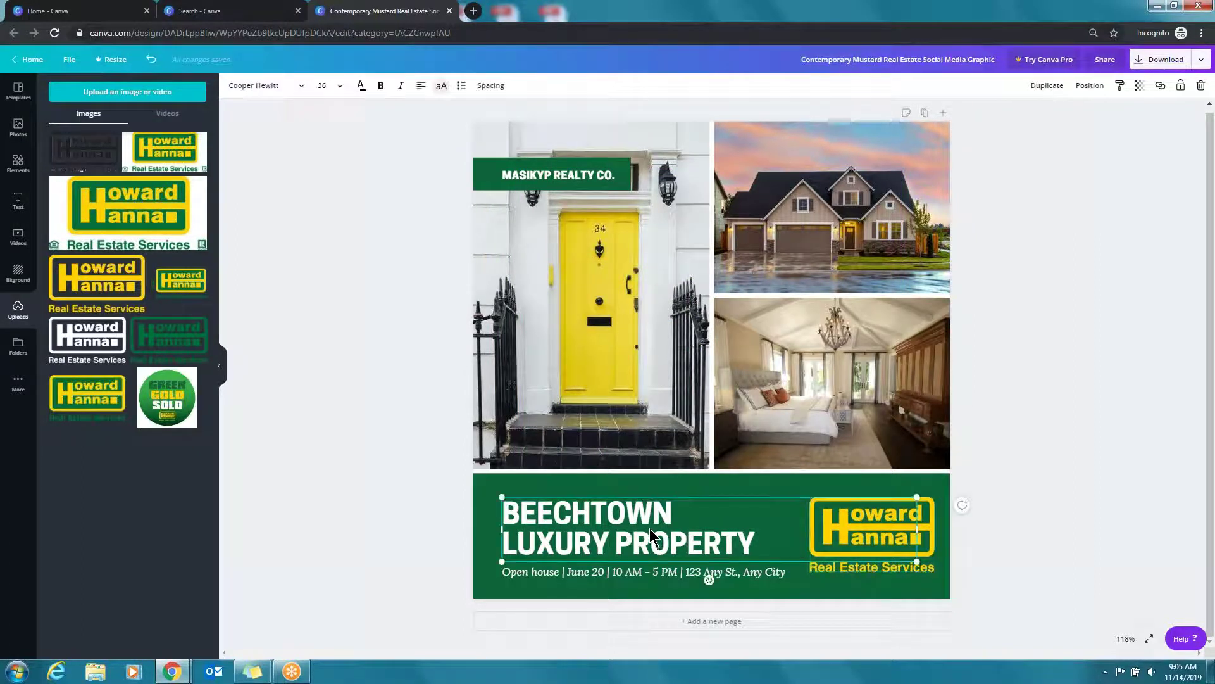
# Replace the LUXURY PROPERTY headline with '123 MAIN STREET' and shift it and the open-house line up
pyautogui.tripleClick(649, 528)
pyautogui.press('BackSpace')
pyautogui.press('BackSpace')
pyautogui.press('BackSpace')
pyautogui.press('BackSpace')
pyautogui.press('BackSpace')
pyautogui.press('BackSpace')
pyautogui.press('BackSpace')
pyautogui.press('BackSpace')
pyautogui.press('BackSpace')
pyautogui.press('BackSpace')
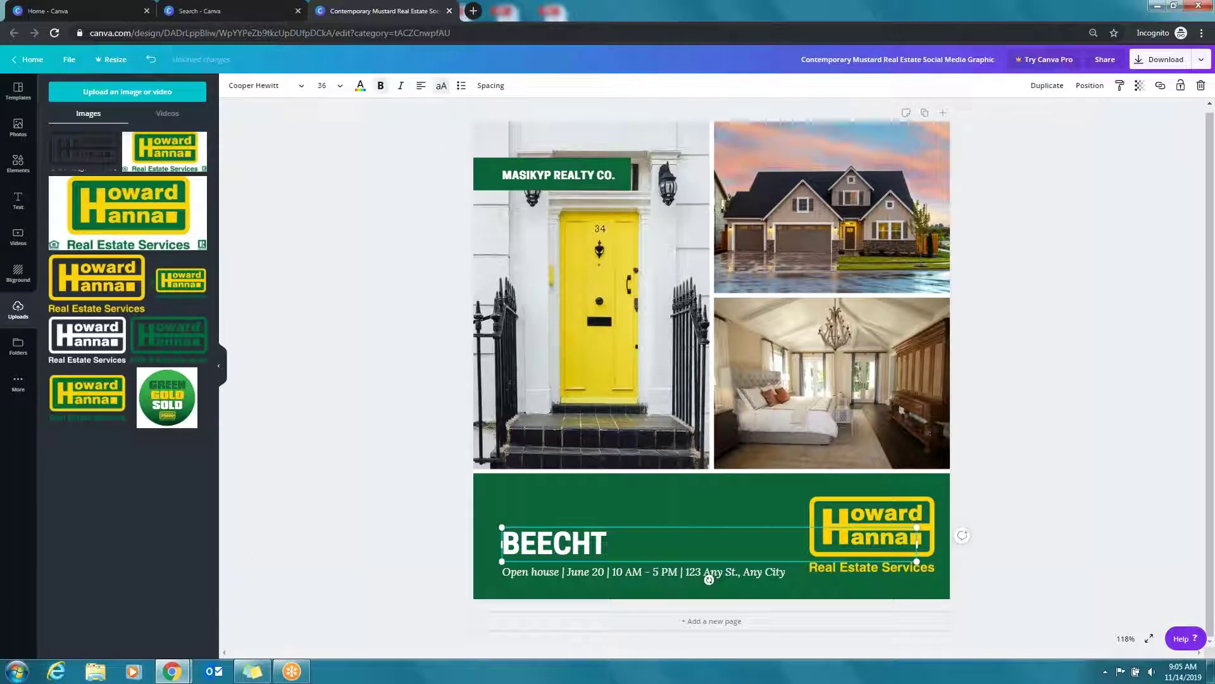
pyautogui.press('BackSpace')
pyautogui.write('123')
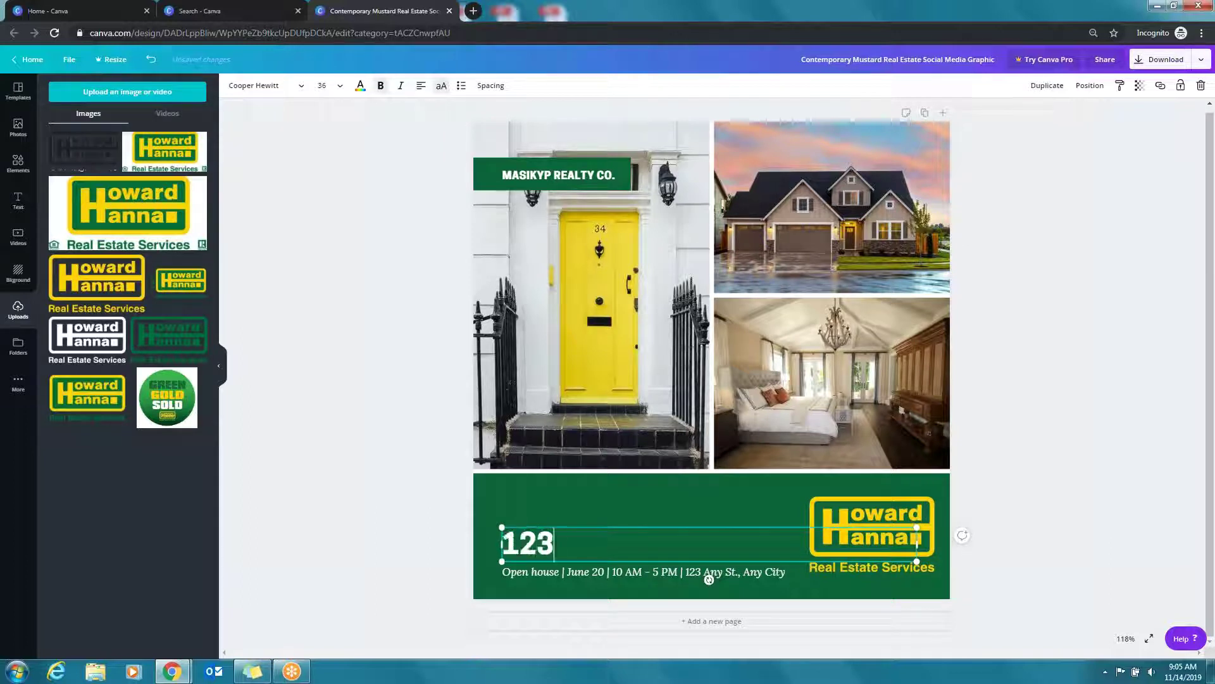
pyautogui.write(' MAIN STREET')
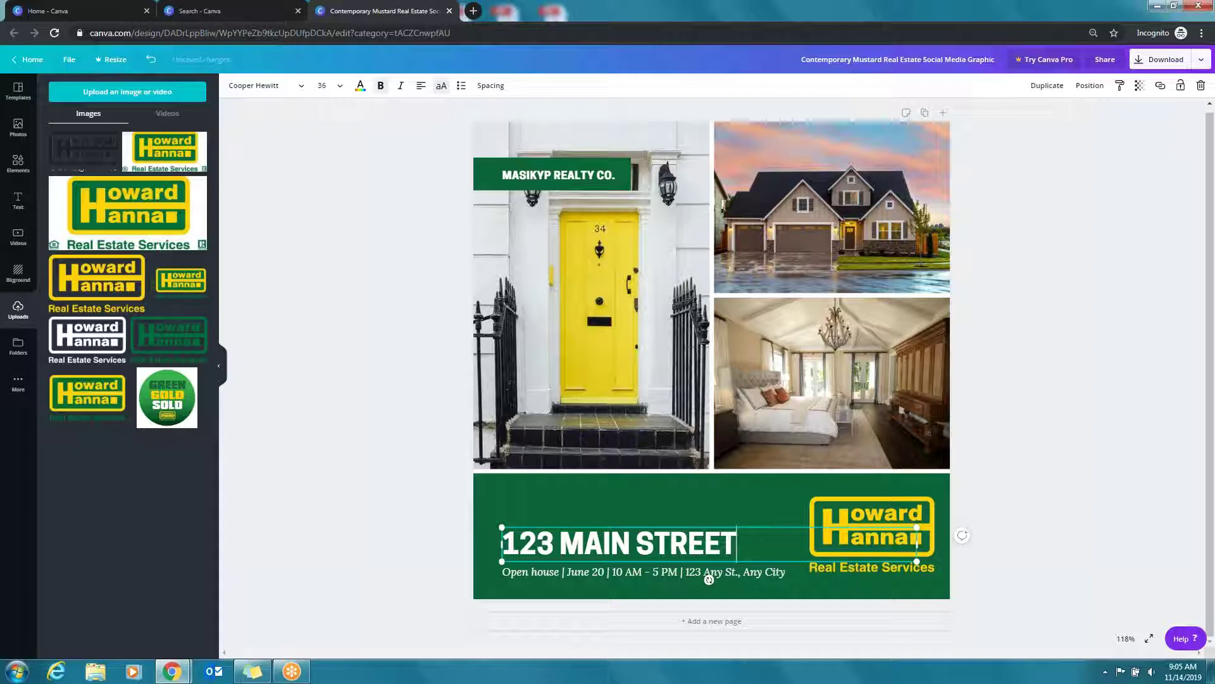
pyautogui.click(1077, 496)
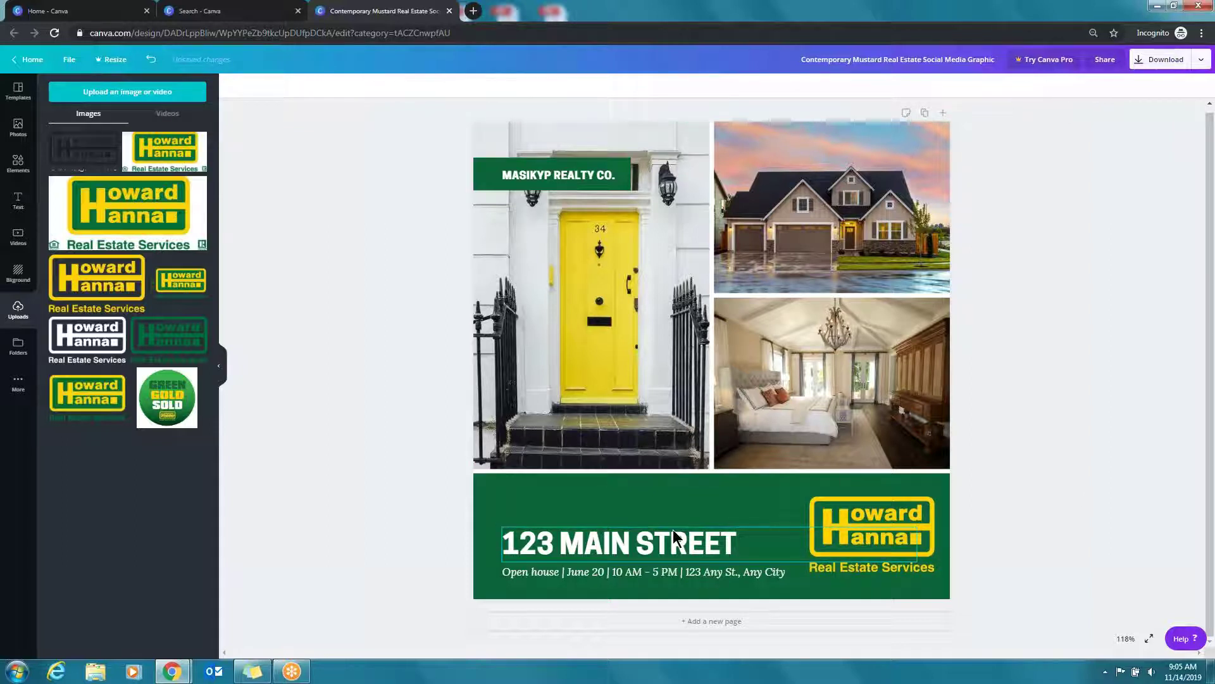
pyautogui.moveTo(673, 529); pyautogui.dragTo(673, 501)
pyautogui.moveTo(630, 568); pyautogui.dragTo(630, 537)
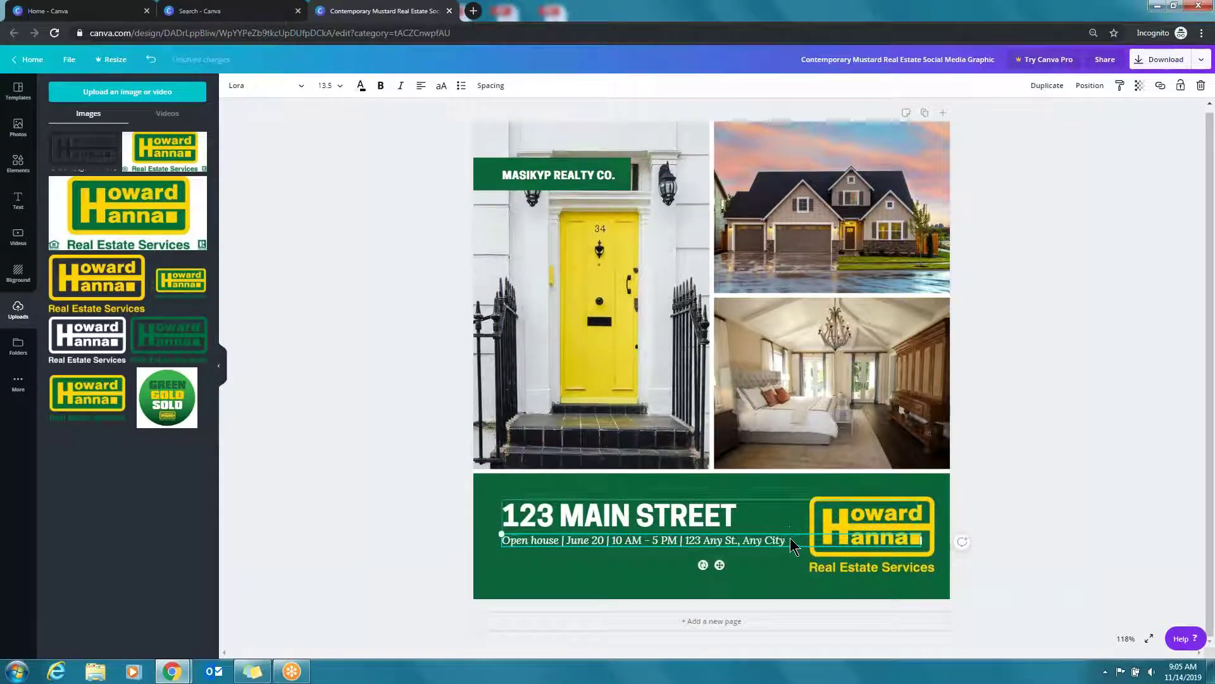
# Type the agent's e-mail, web address and phone number on new lines under the open-house details
pyautogui.click(862, 539)
pyautogui.press('Return')
pyautogui.press('BackSpace')
pyautogui.press('BackSpace')
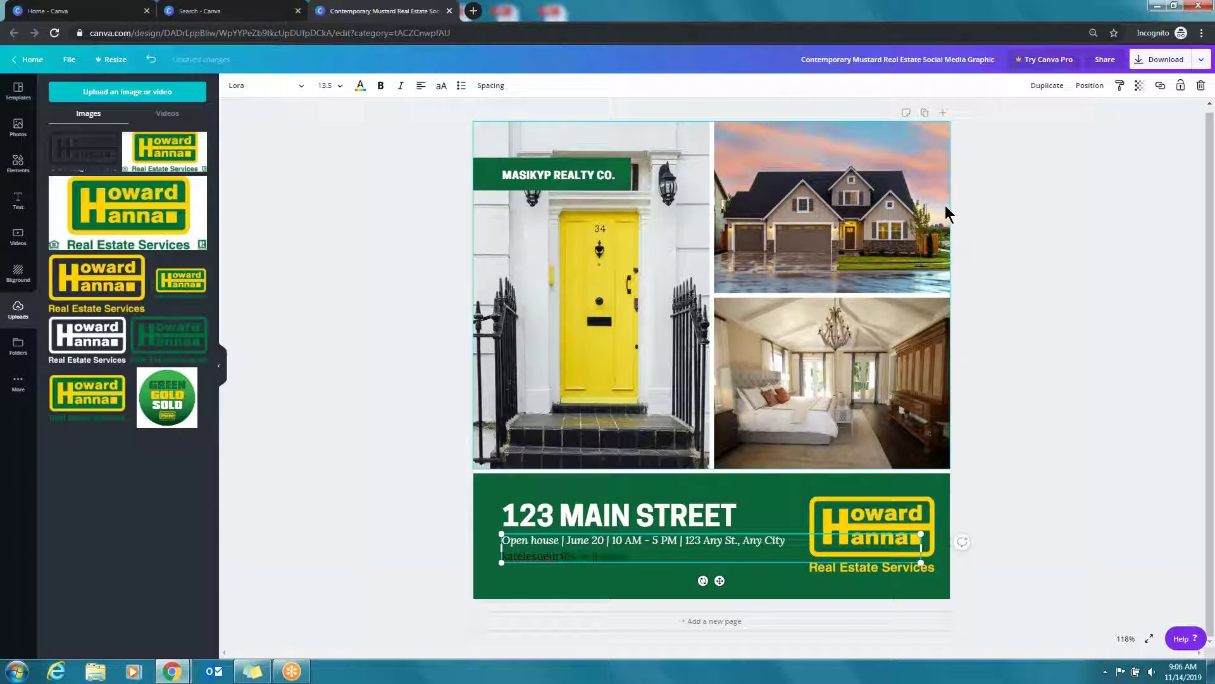
pyautogui.press('Return')
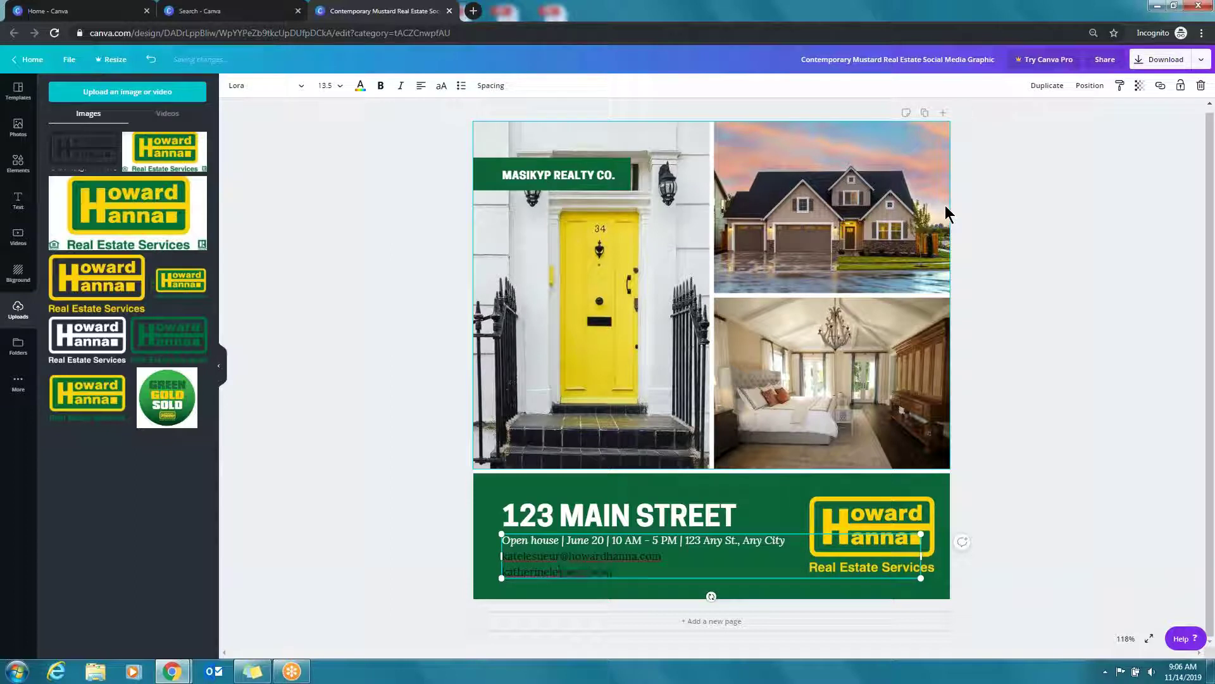
pyautogui.press('Return')
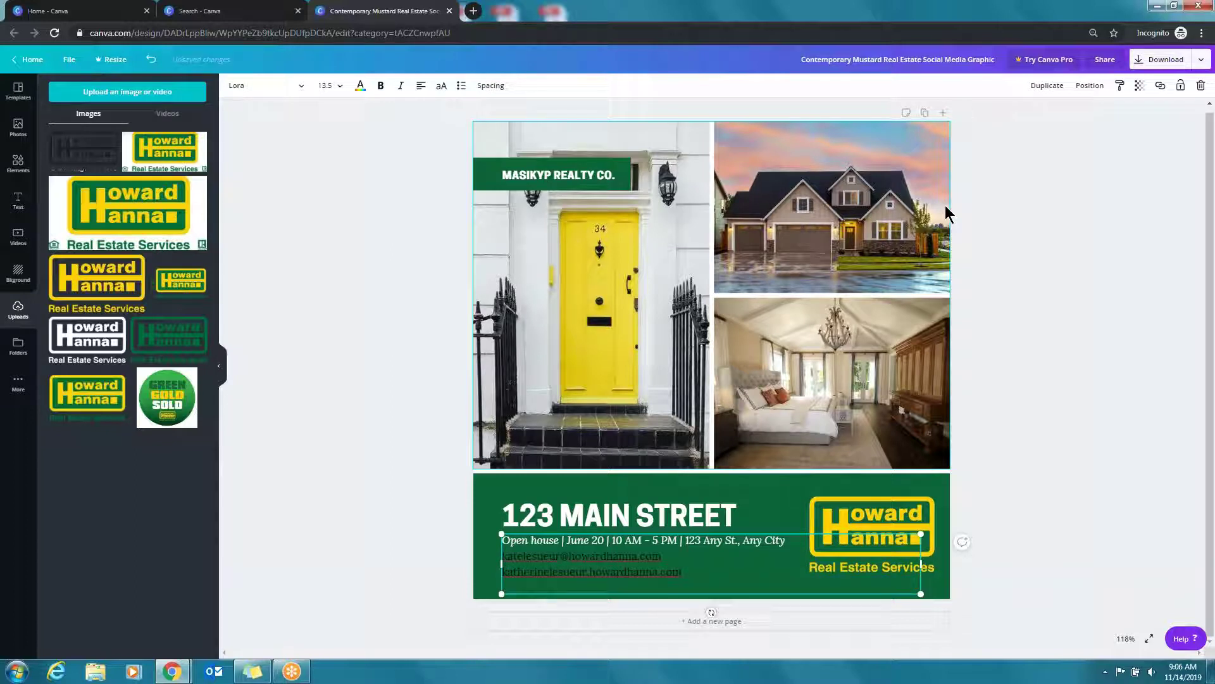
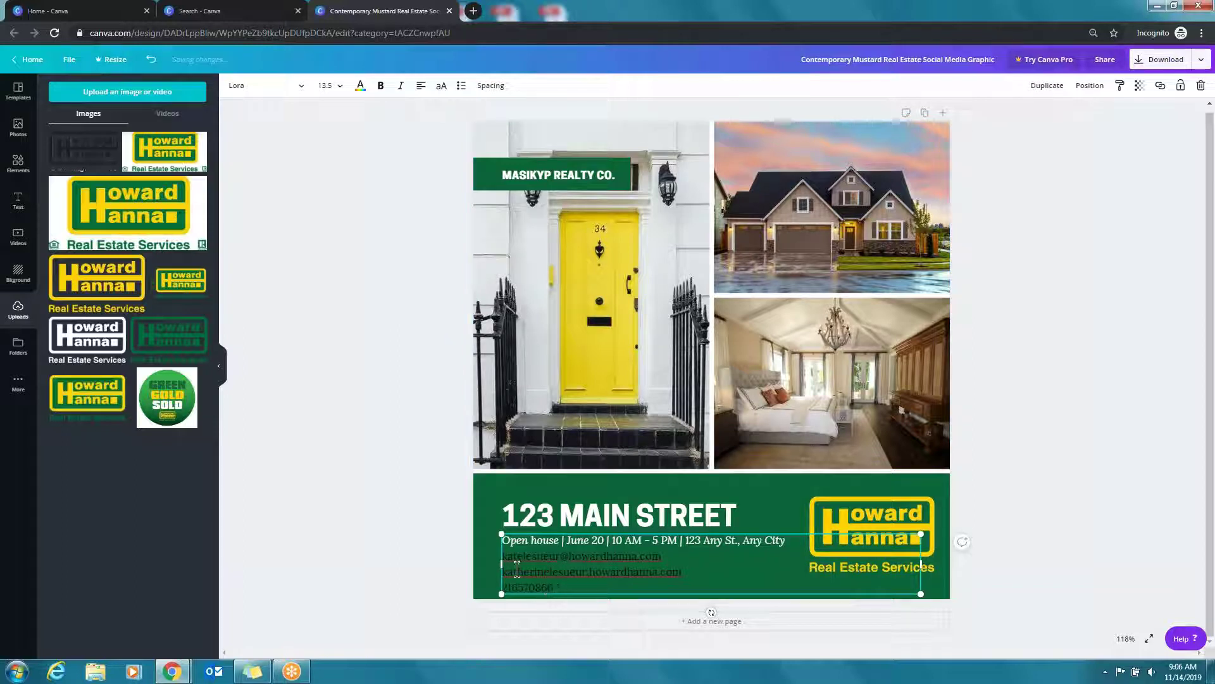
pyautogui.moveTo(517, 569); pyautogui.dragTo(502, 555)
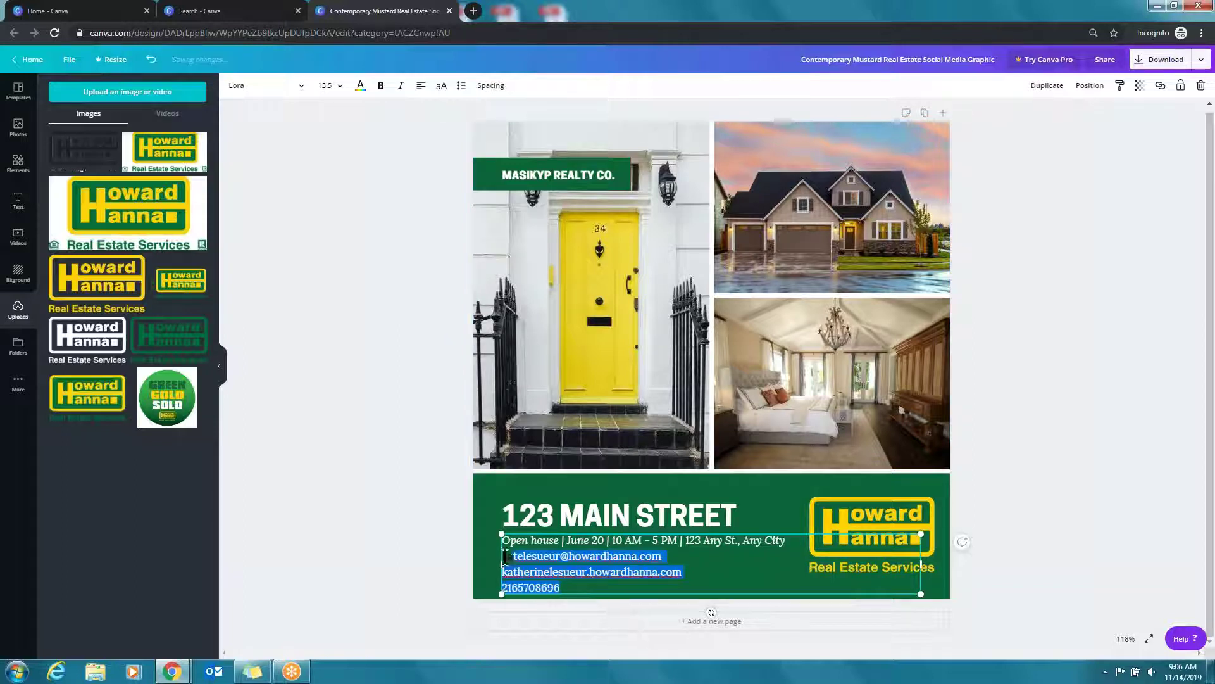
# Set the contact lines in Advent Pro Medium with white text colour
pyautogui.click(298, 89)
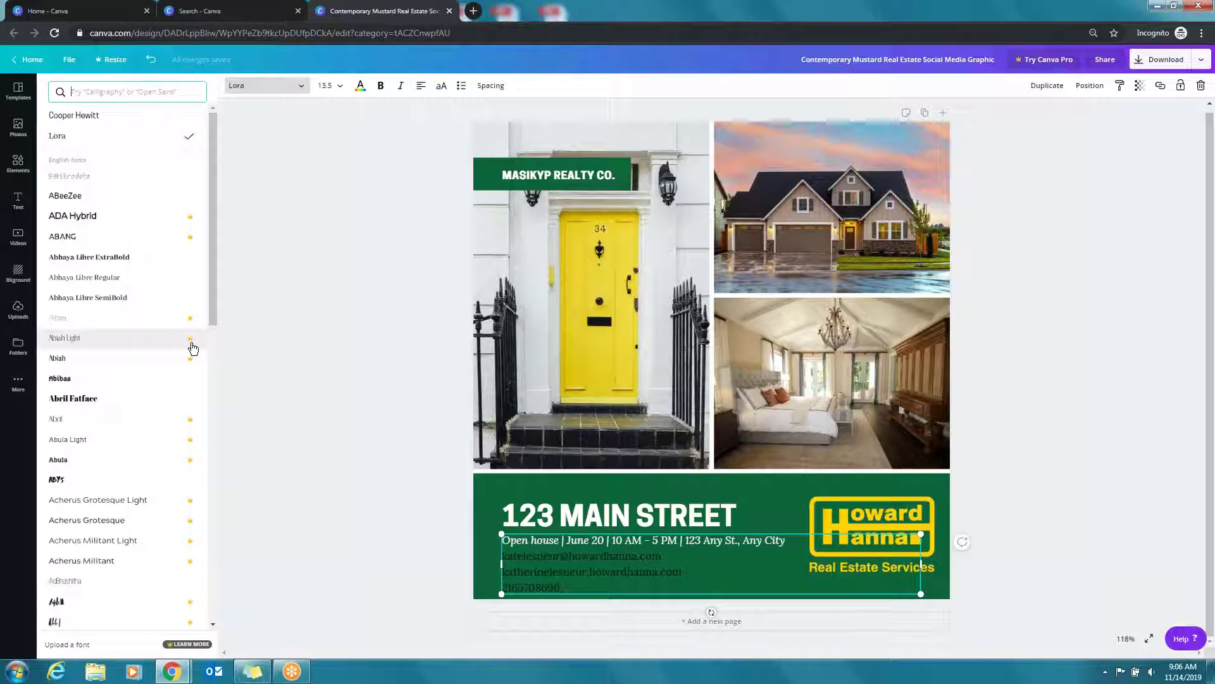
pyautogui.scroll(-4, 154, 543)
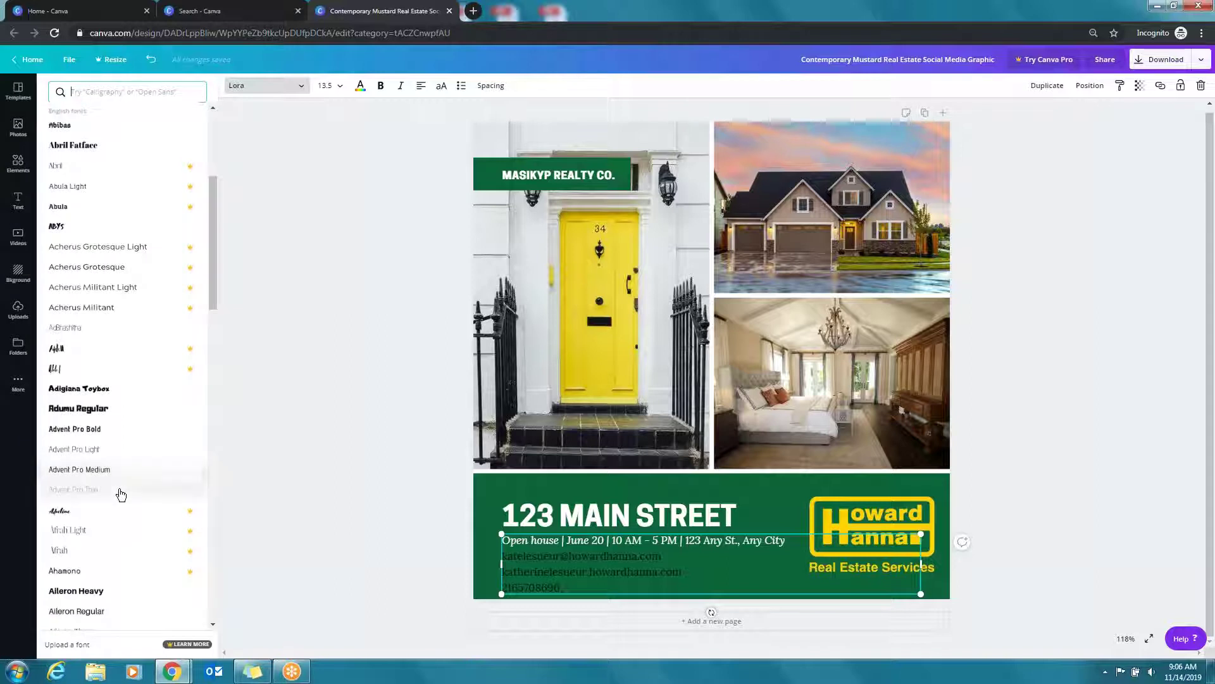
pyautogui.click(160, 477)
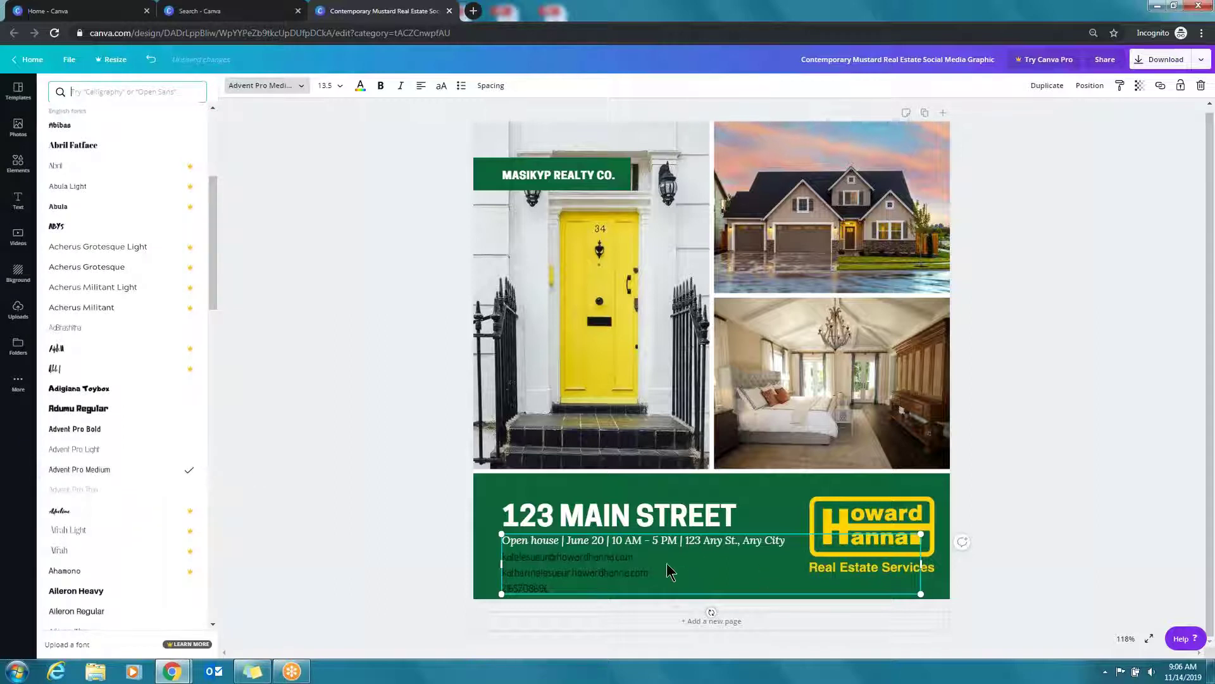
pyautogui.click(359, 87)
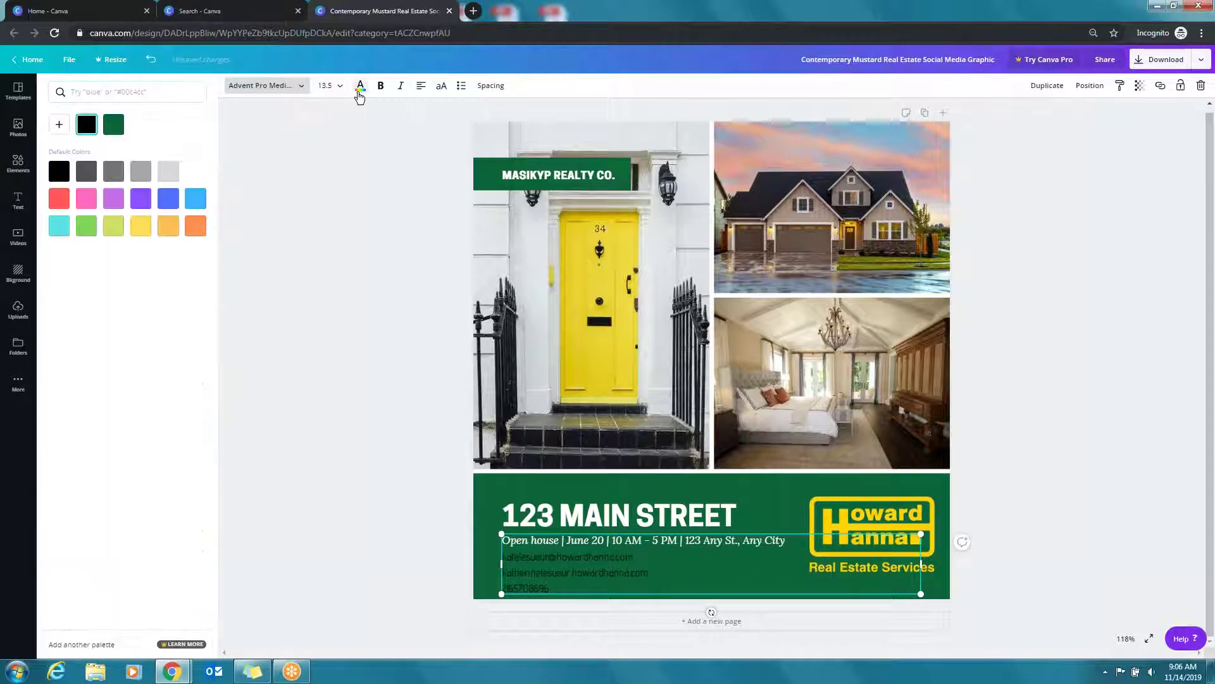
pyautogui.click(148, 127)
pyautogui.click(335, 520)
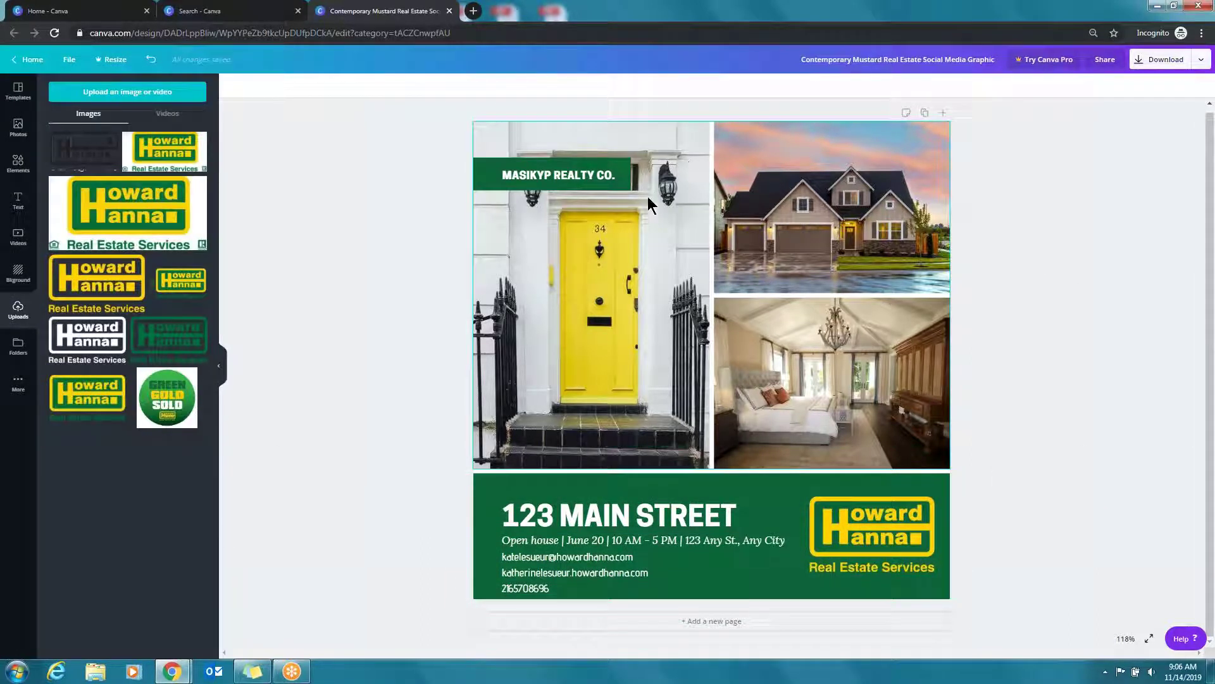
# Download the finished open-house flyer from Canva with PNG as the file type
pyautogui.click(1151, 64)
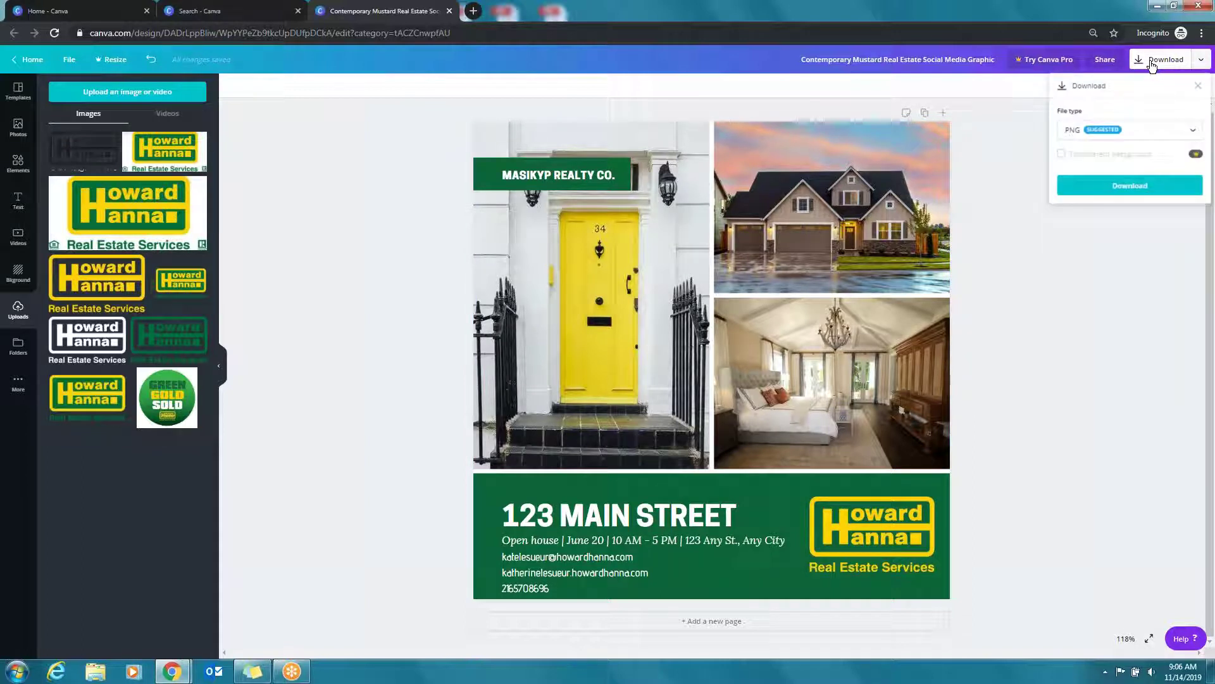
pyautogui.click(1119, 134)
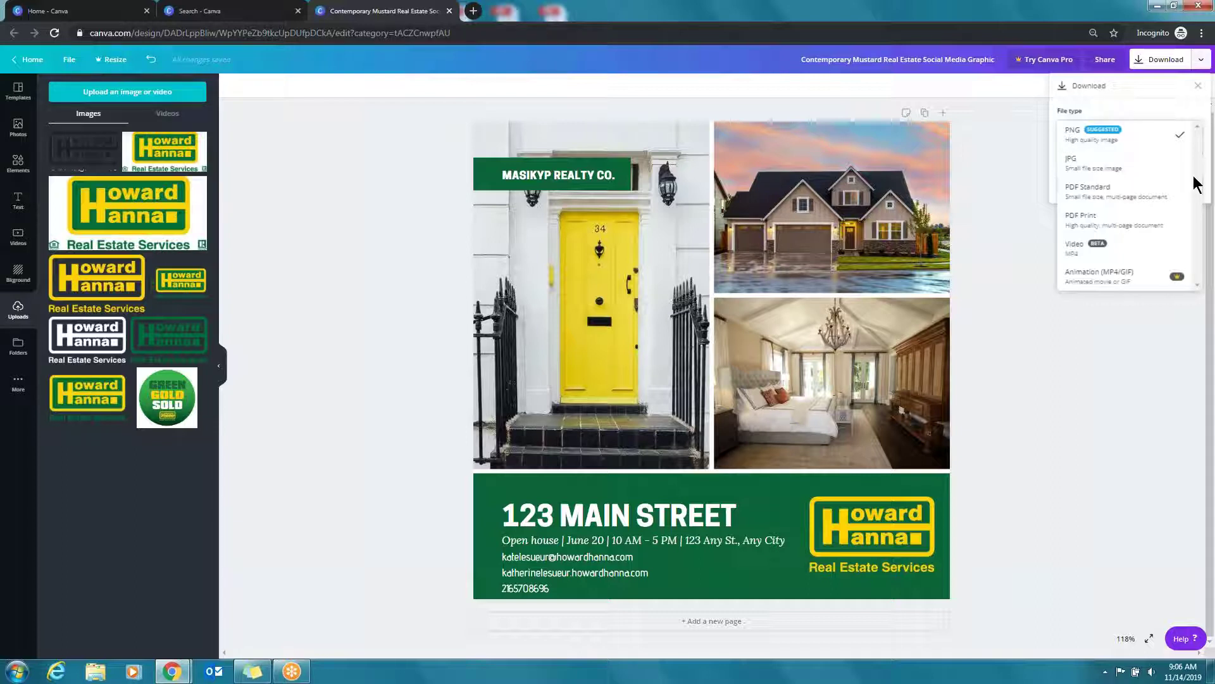
pyautogui.click(1095, 138)
pyautogui.click(1138, 193)
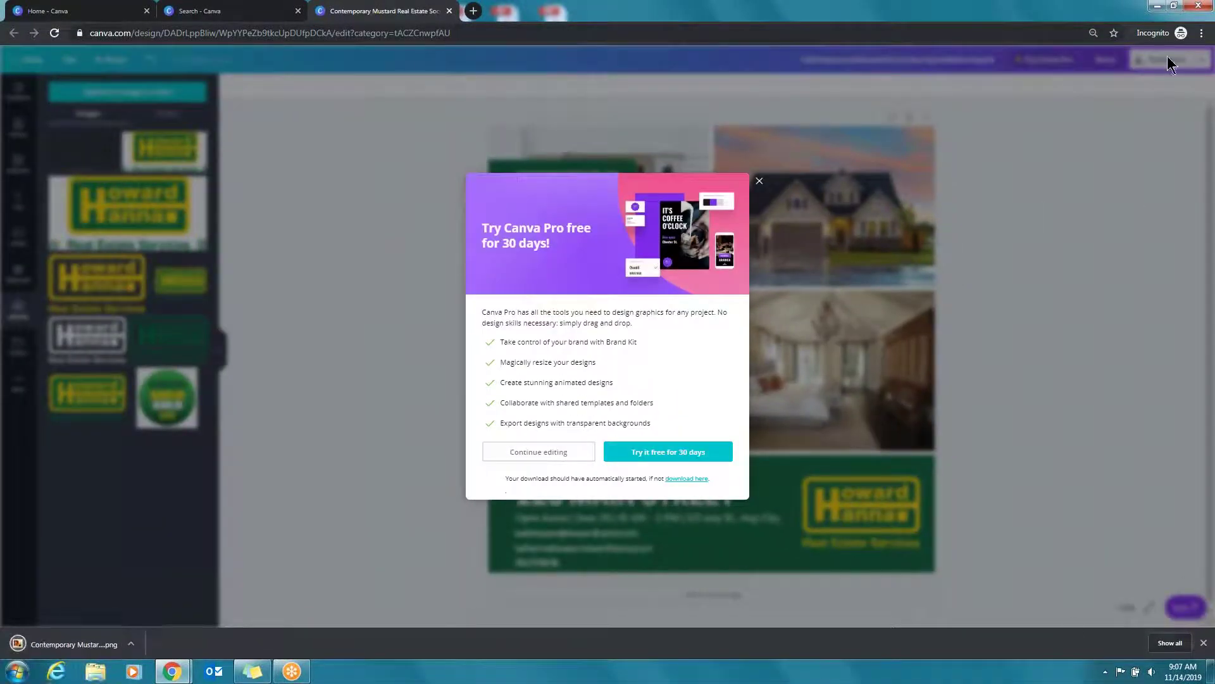
# Drag the downloaded PNG from the download bar onto the desktop and rename it 'Open House Post'
pyautogui.click(1173, 5)
pyautogui.moveTo(211, 635); pyautogui.dragTo(572, 332)
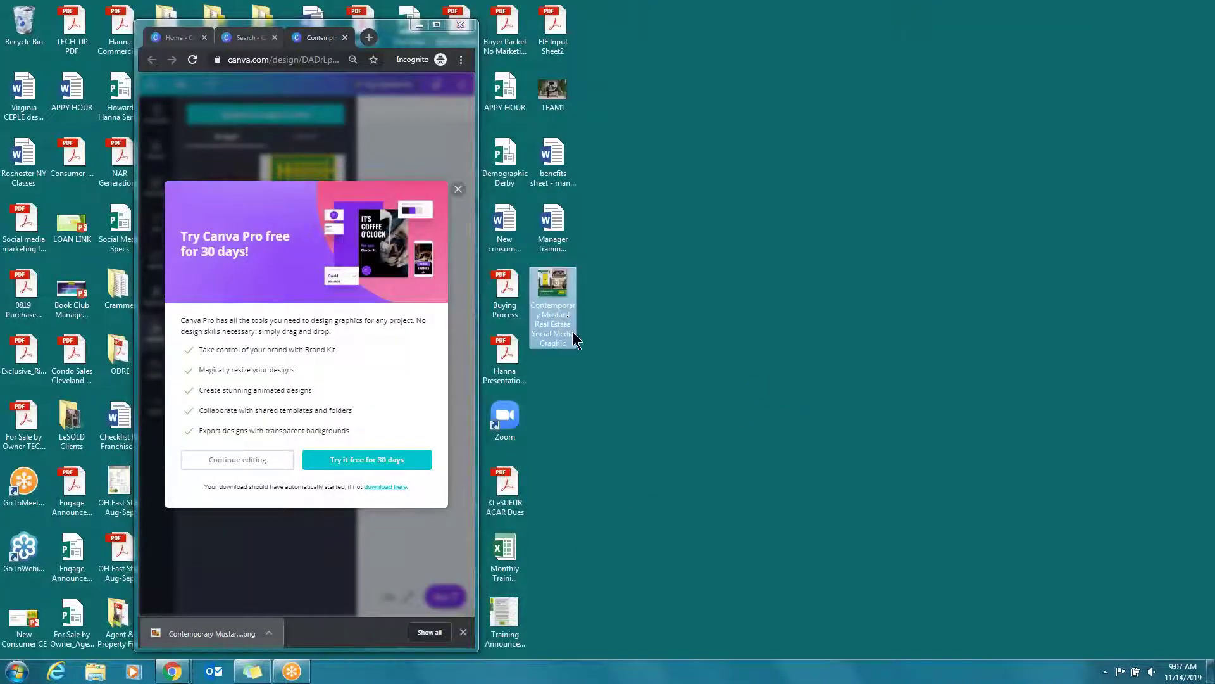
pyautogui.click(560, 336)
pyautogui.write('Open House')
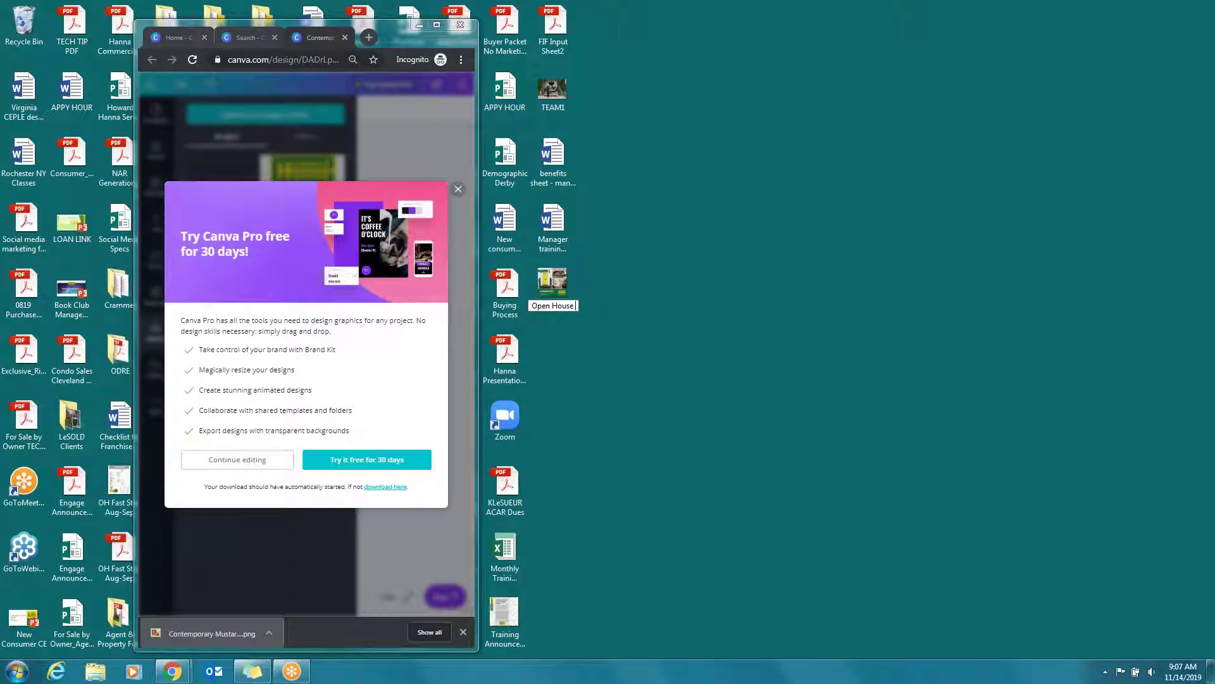
pyautogui.write(' Pos')
pyautogui.press('Return')
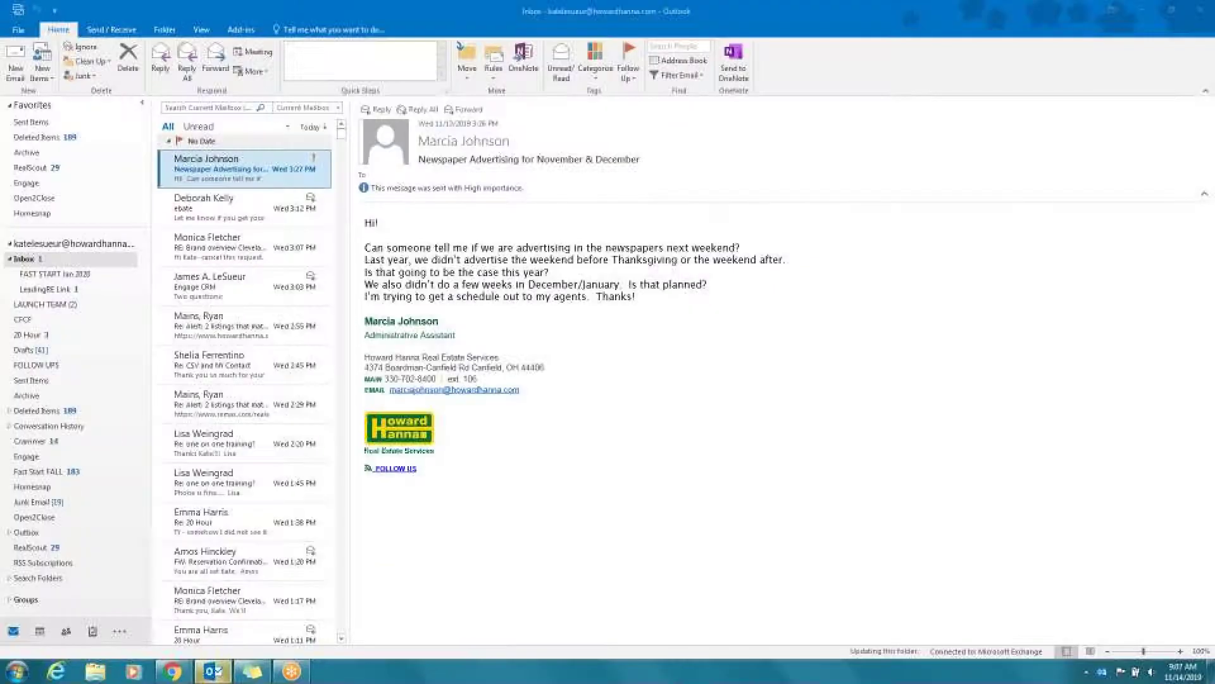
pyautogui.click(28, 74)
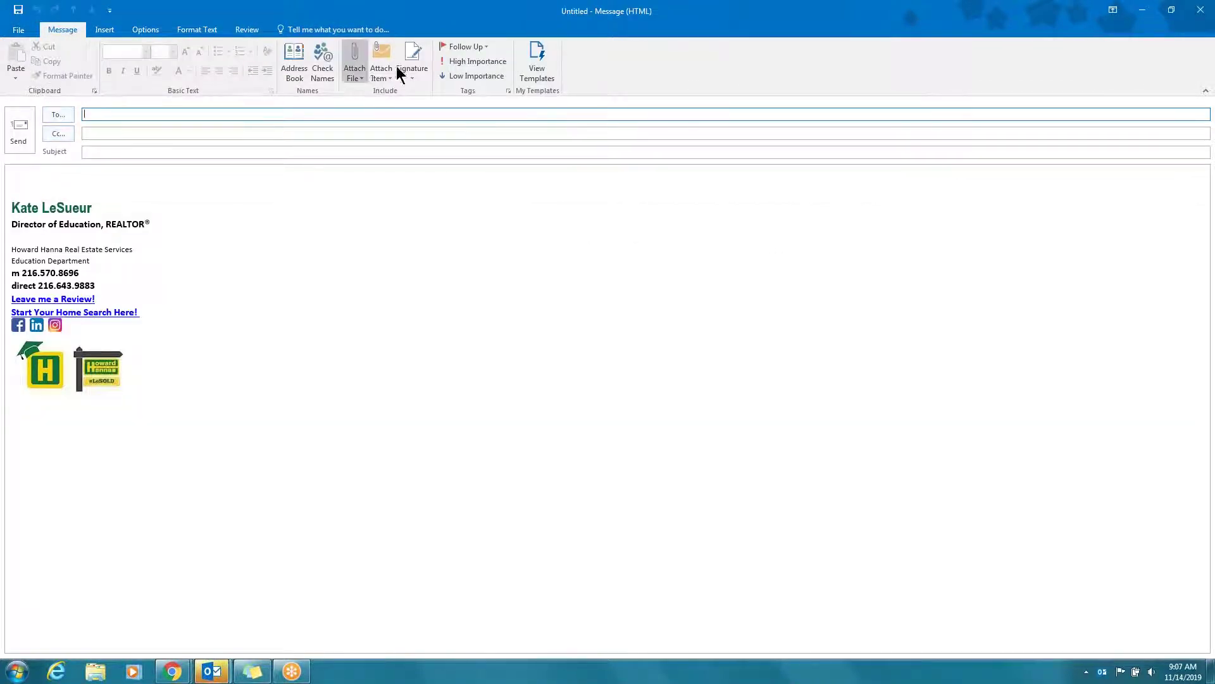
pyautogui.click(107, 29)
pyautogui.click(72, 174)
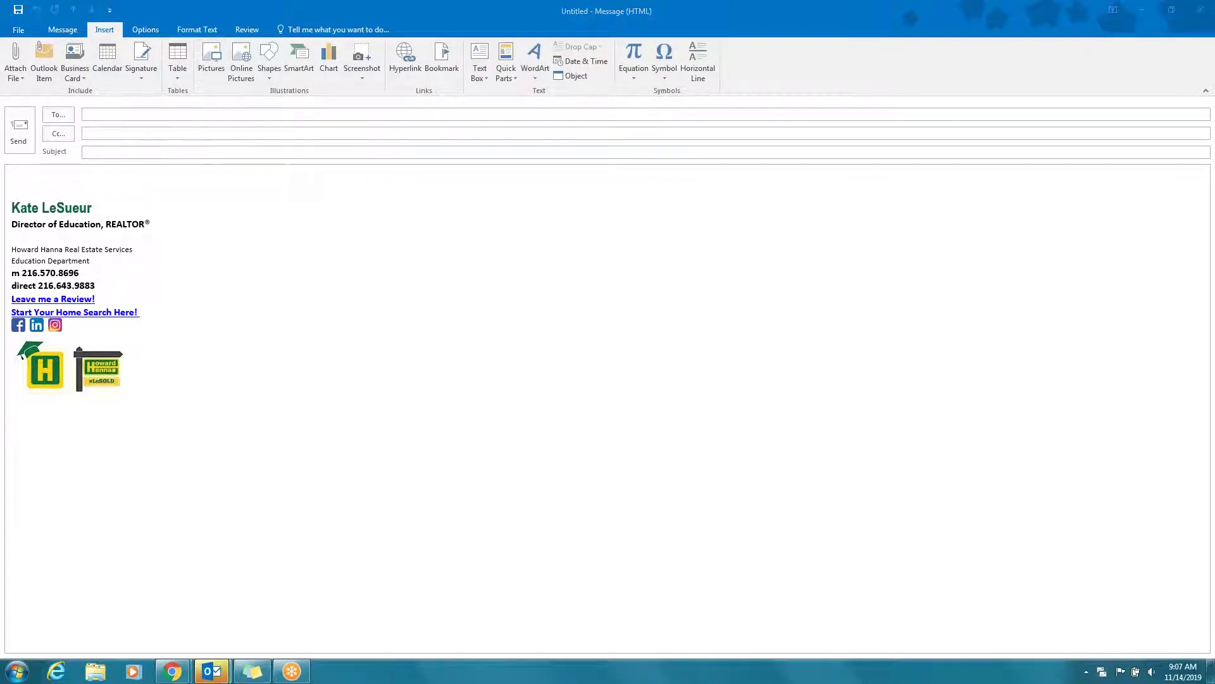
pyautogui.click(50, 113)
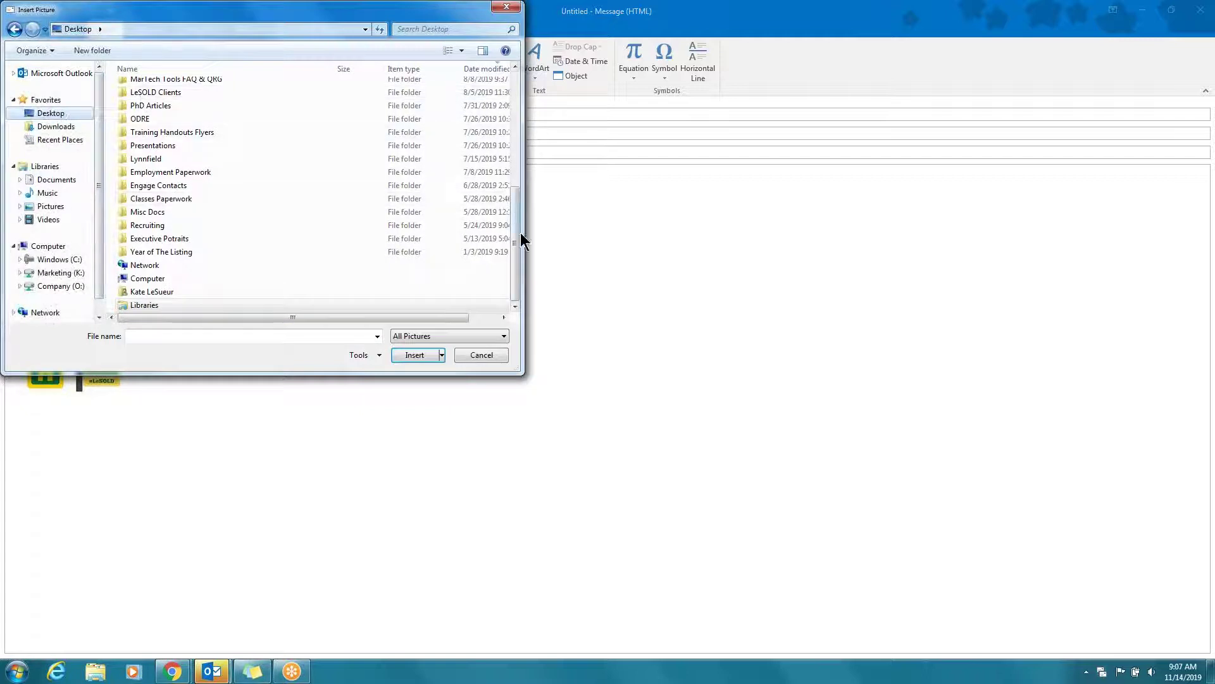
pyautogui.moveTo(513, 219); pyautogui.dragTo(515, 89)
pyautogui.doubleClick(195, 90)
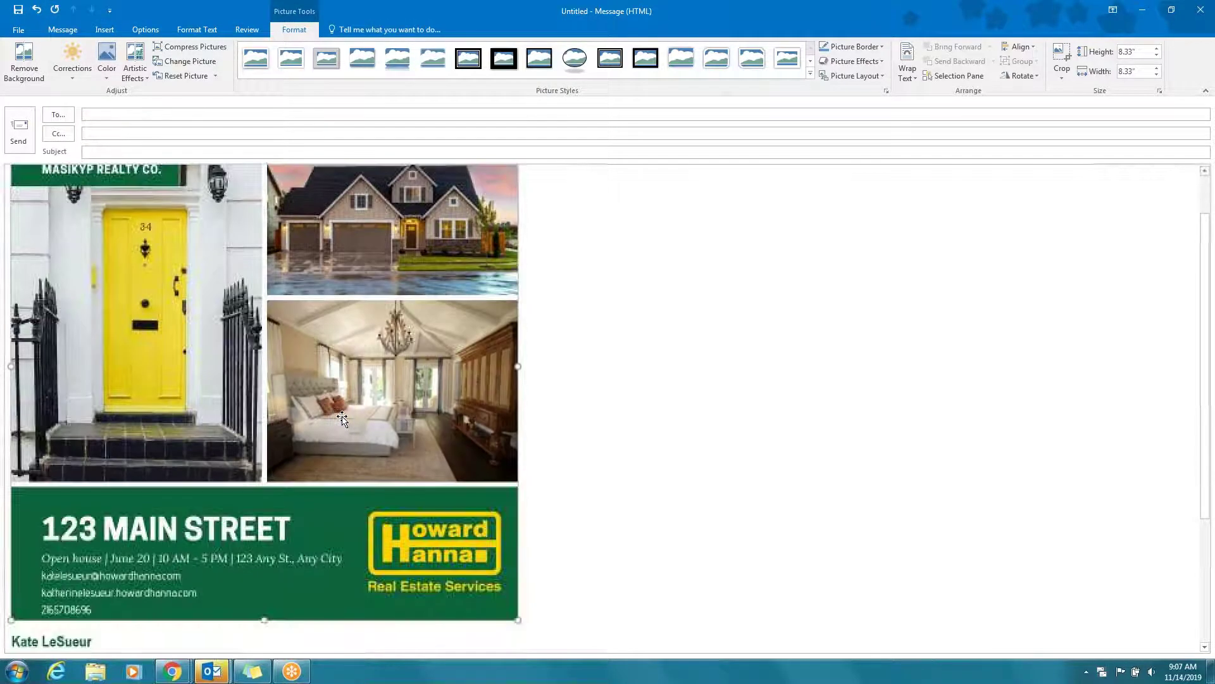
pyautogui.scroll(1, 484, 344)
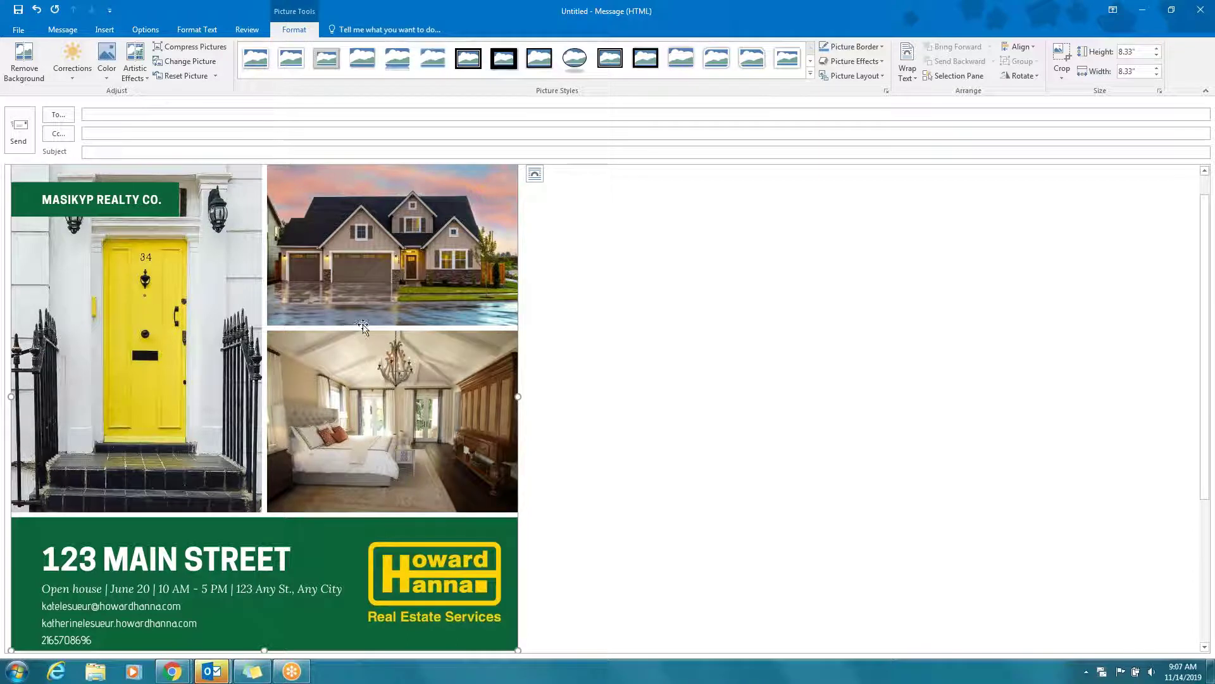
pyautogui.click(1201, 9)
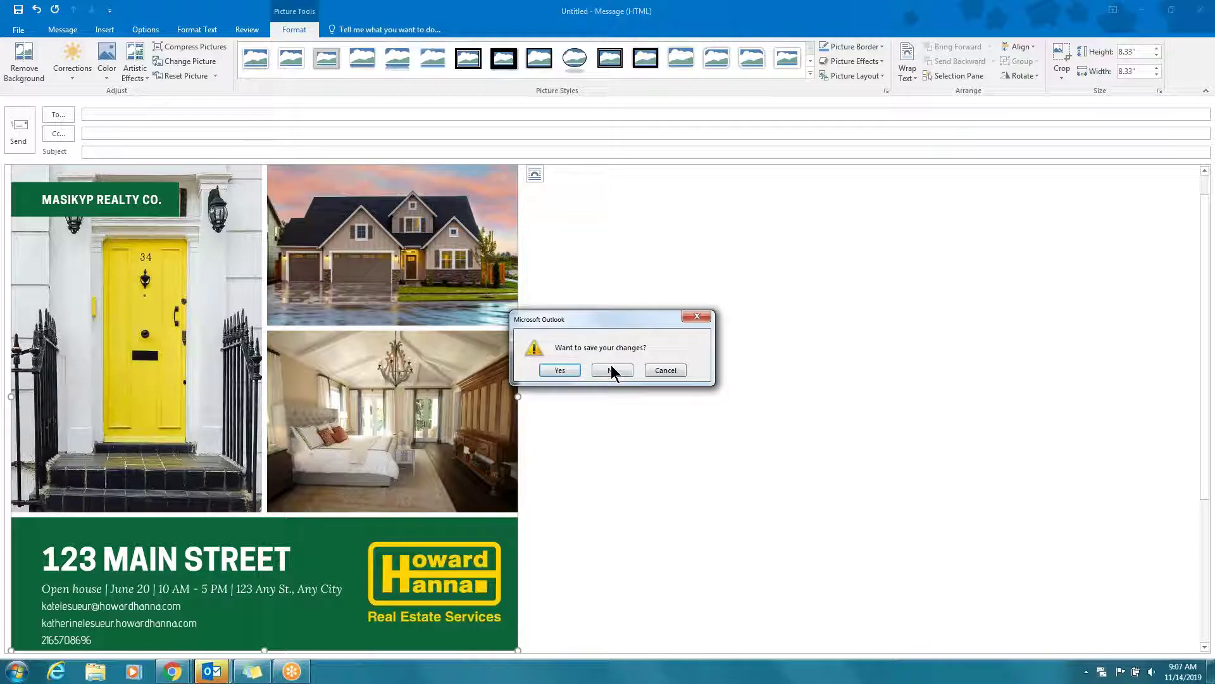
pyautogui.click(611, 370)
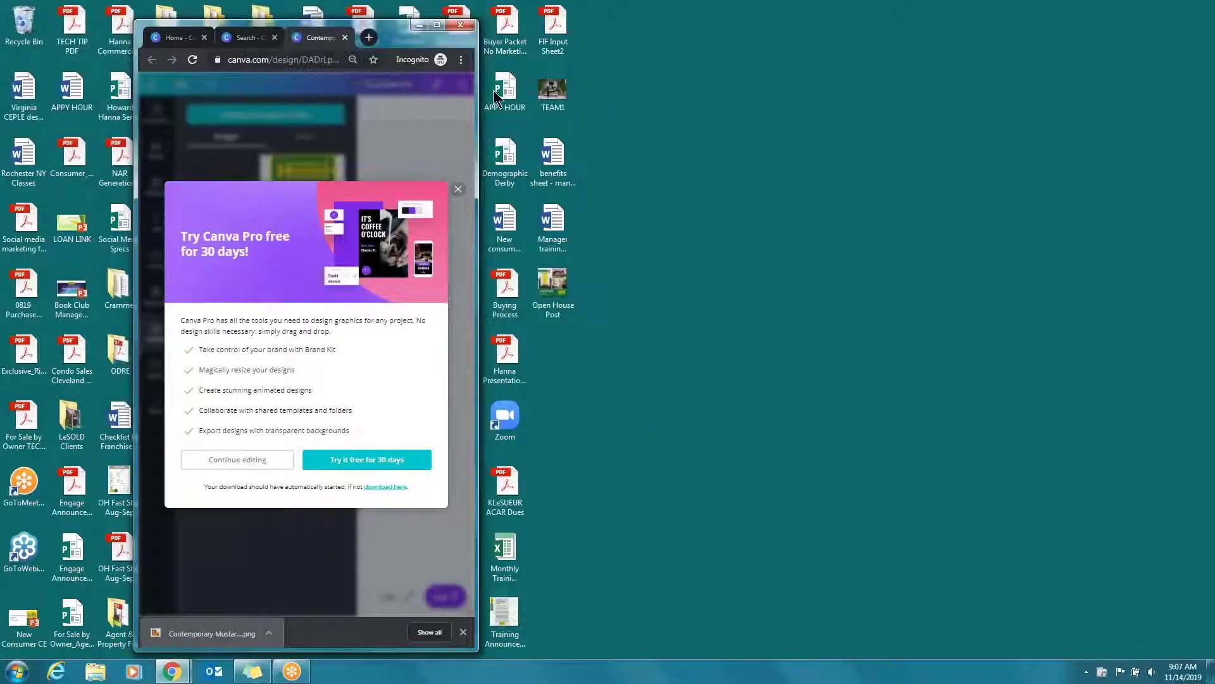
# Maximize Chrome, close the download bar and Canva Pro popup, and return to Canva Home
pyautogui.click(436, 25)
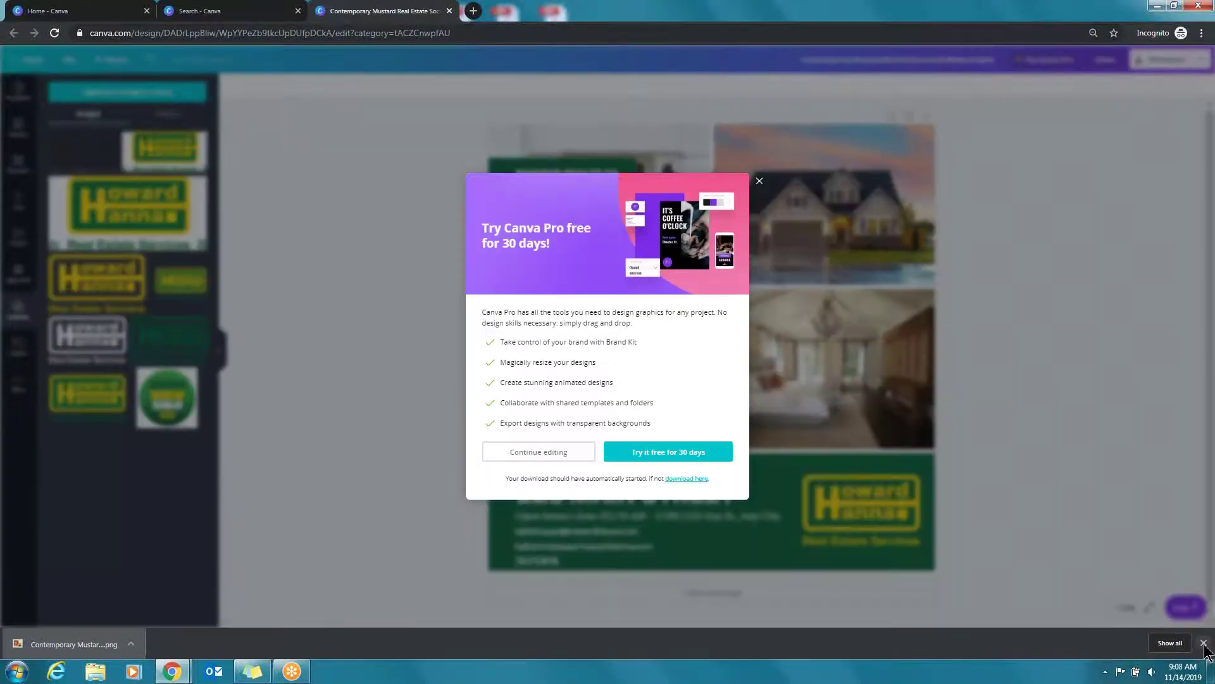
pyautogui.click(1204, 643)
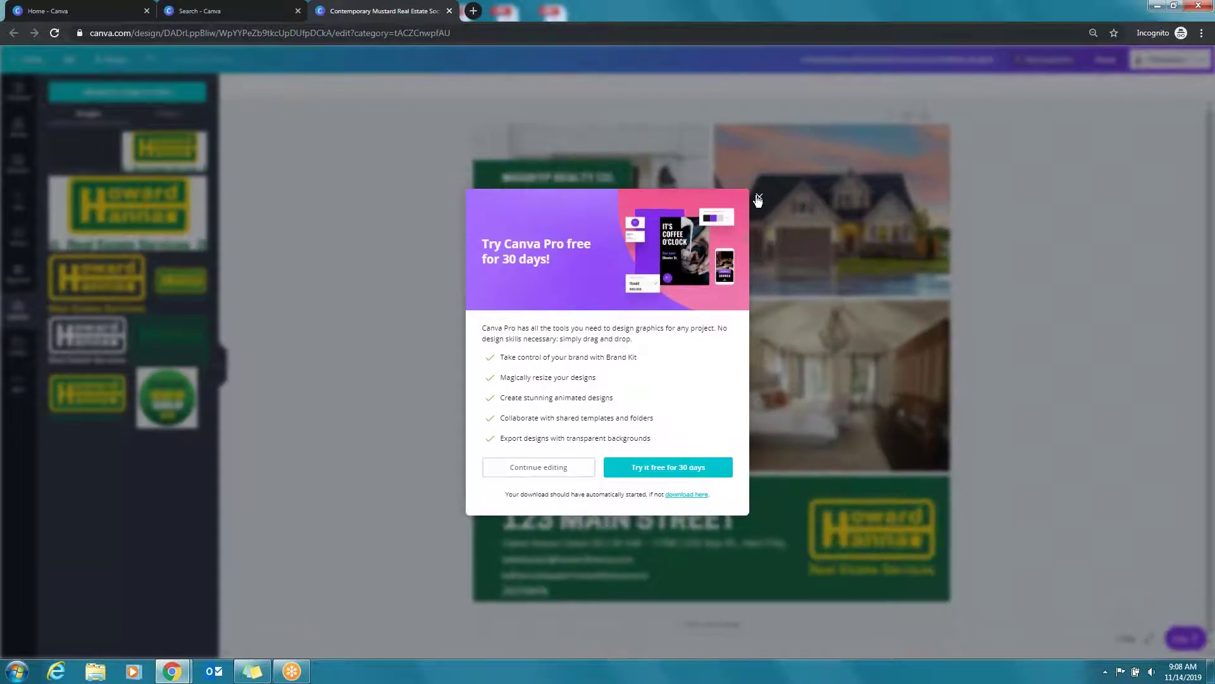
pyautogui.click(760, 198)
pyautogui.click(35, 66)
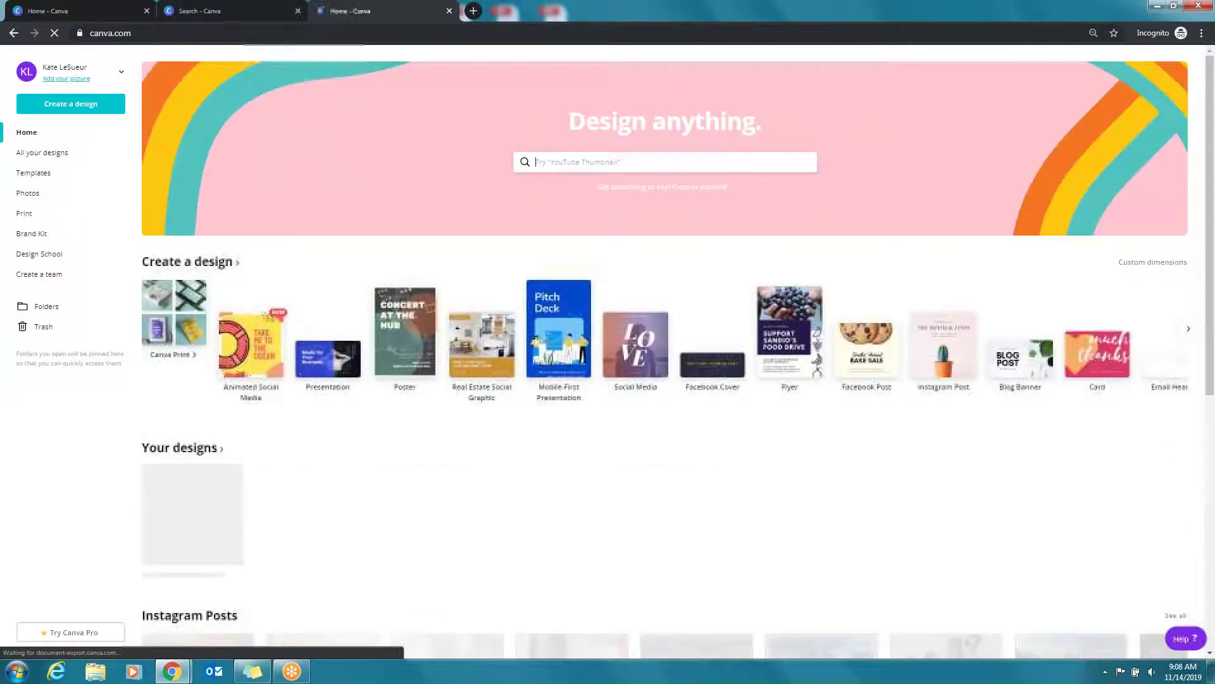
# In Brand Kit, set the palette colours to green #0c653a and yellow fce20
pyautogui.click(46, 243)
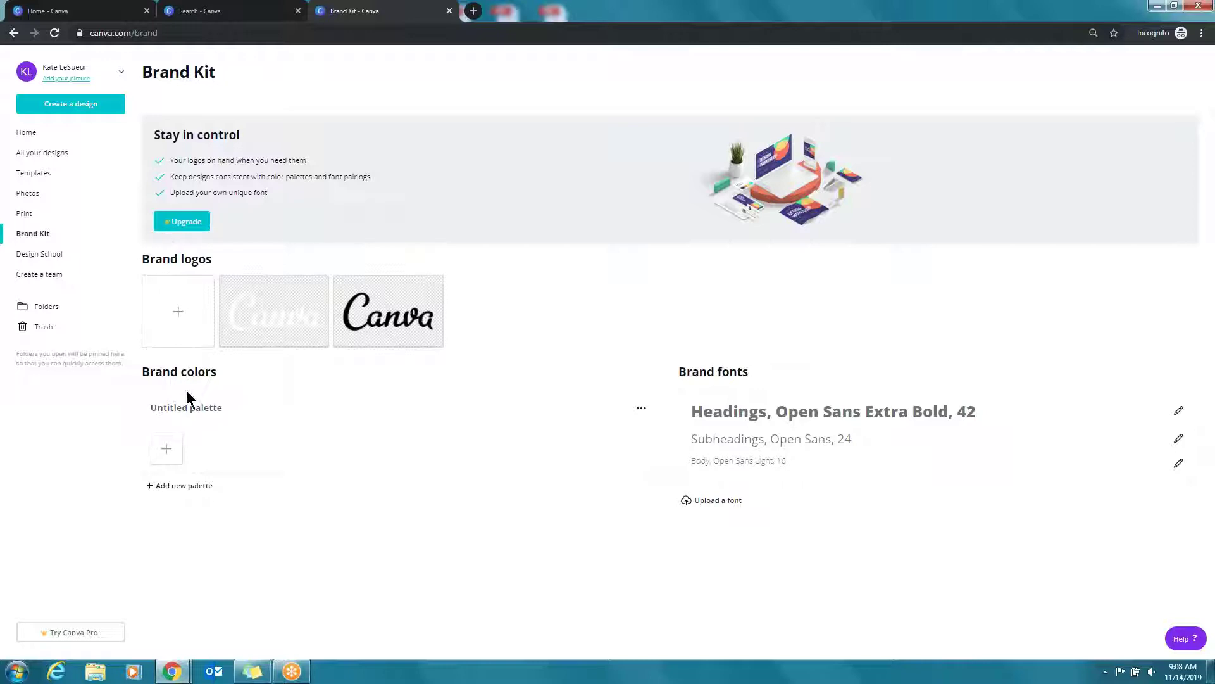
pyautogui.click(172, 449)
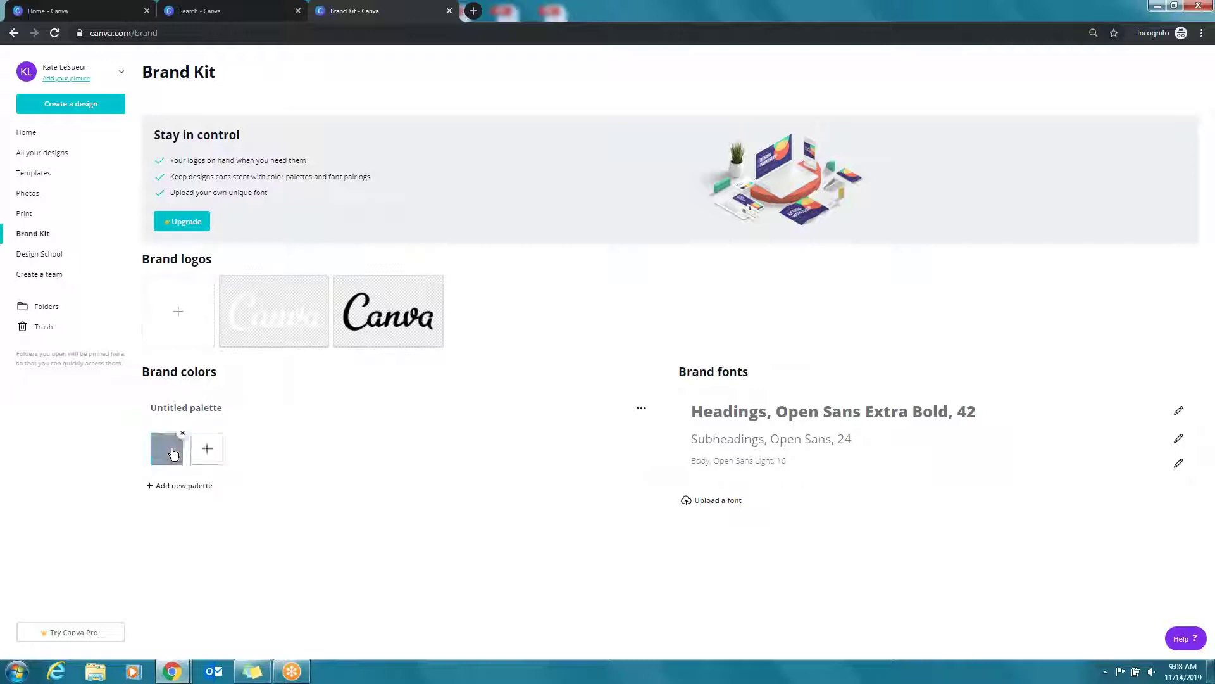
pyautogui.click(207, 449)
pyautogui.click(167, 448)
pyautogui.moveTo(243, 565); pyautogui.dragTo(226, 565)
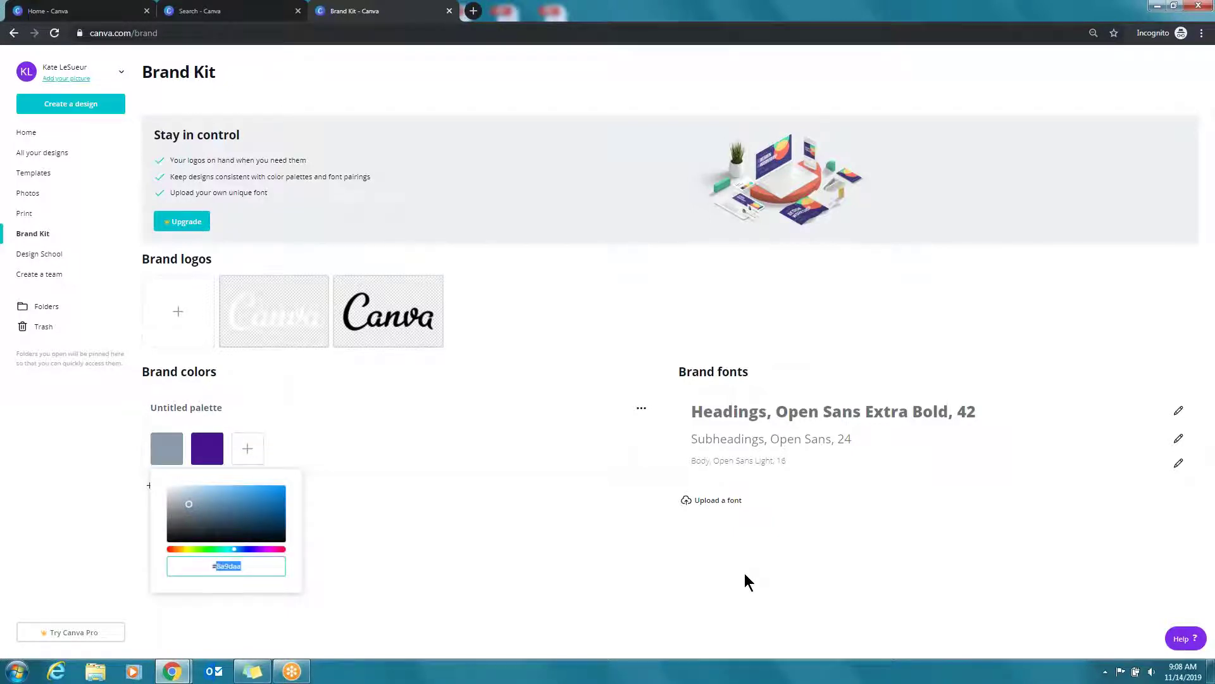
pyautogui.write('0')
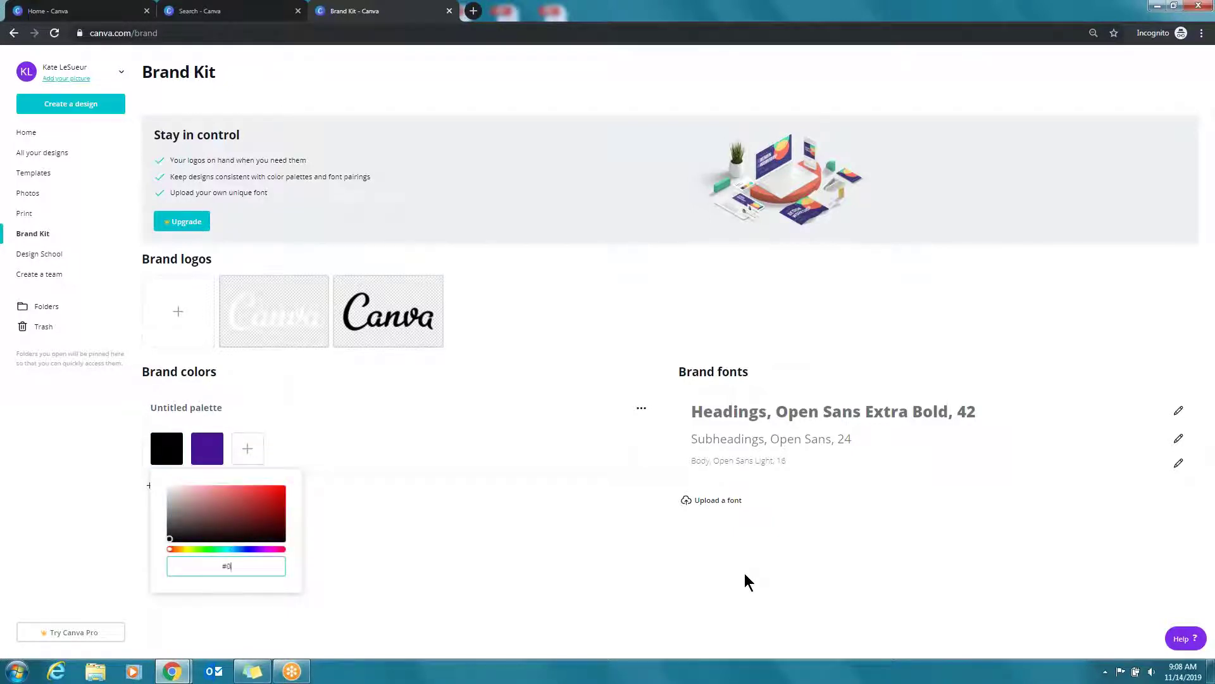
pyautogui.write('c653a')
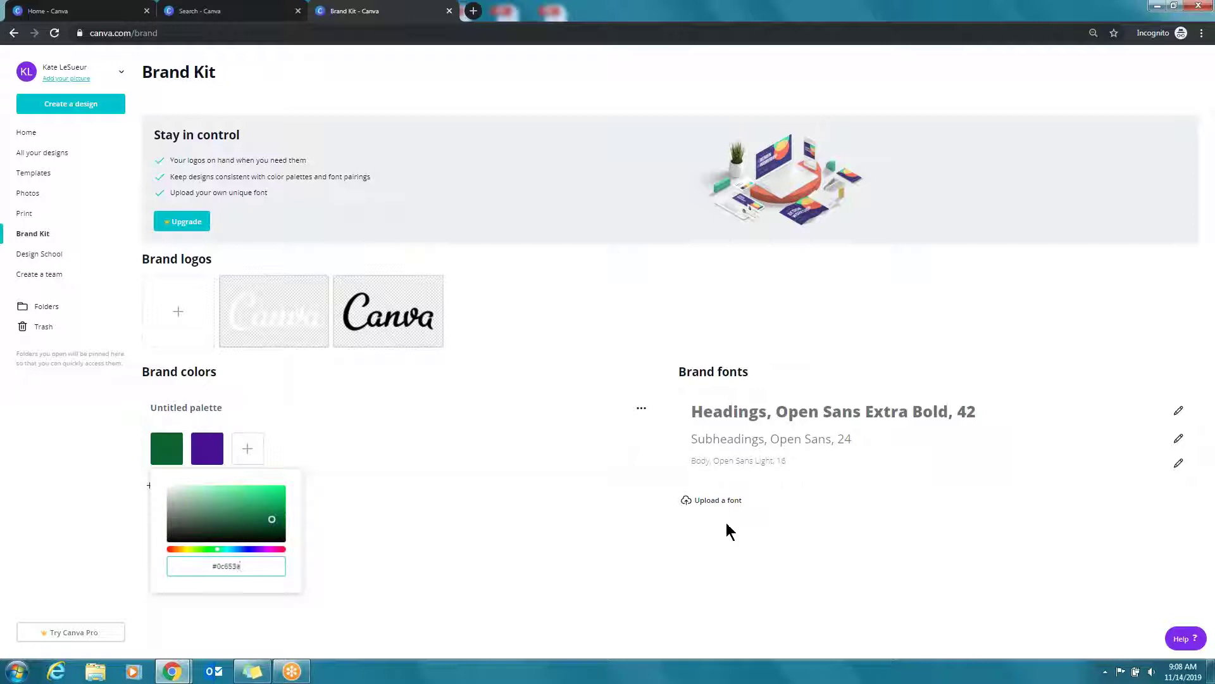
pyautogui.click(214, 448)
pyautogui.click(205, 454)
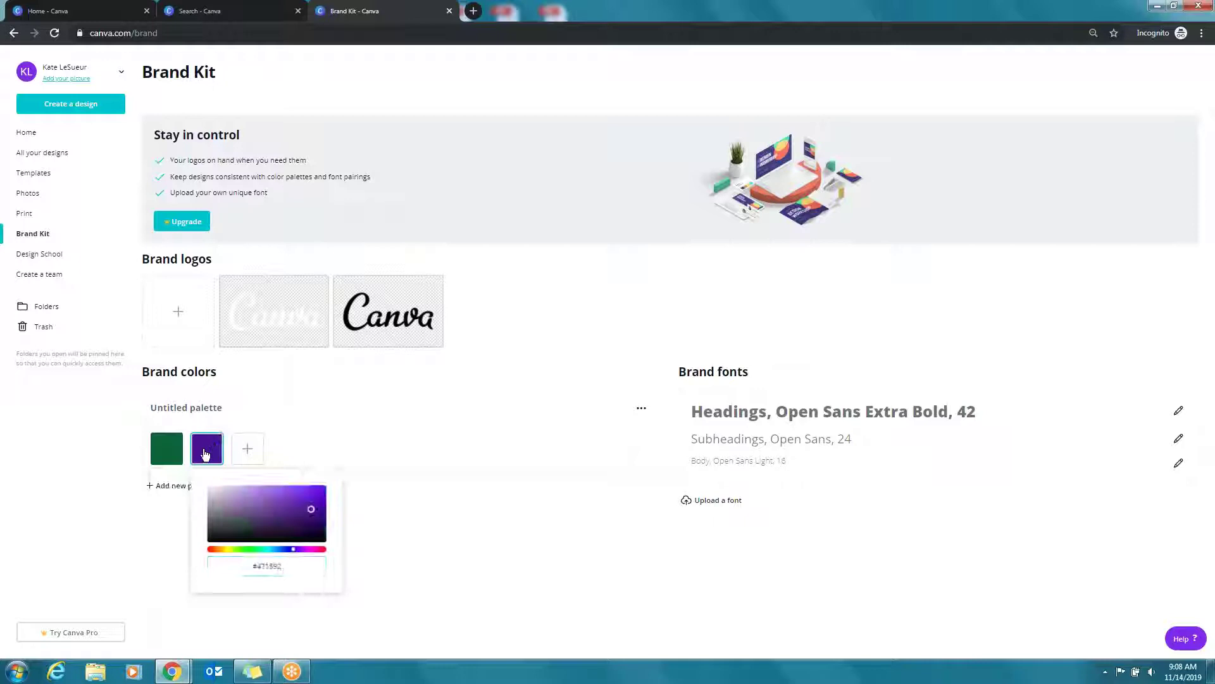
pyautogui.click(278, 565)
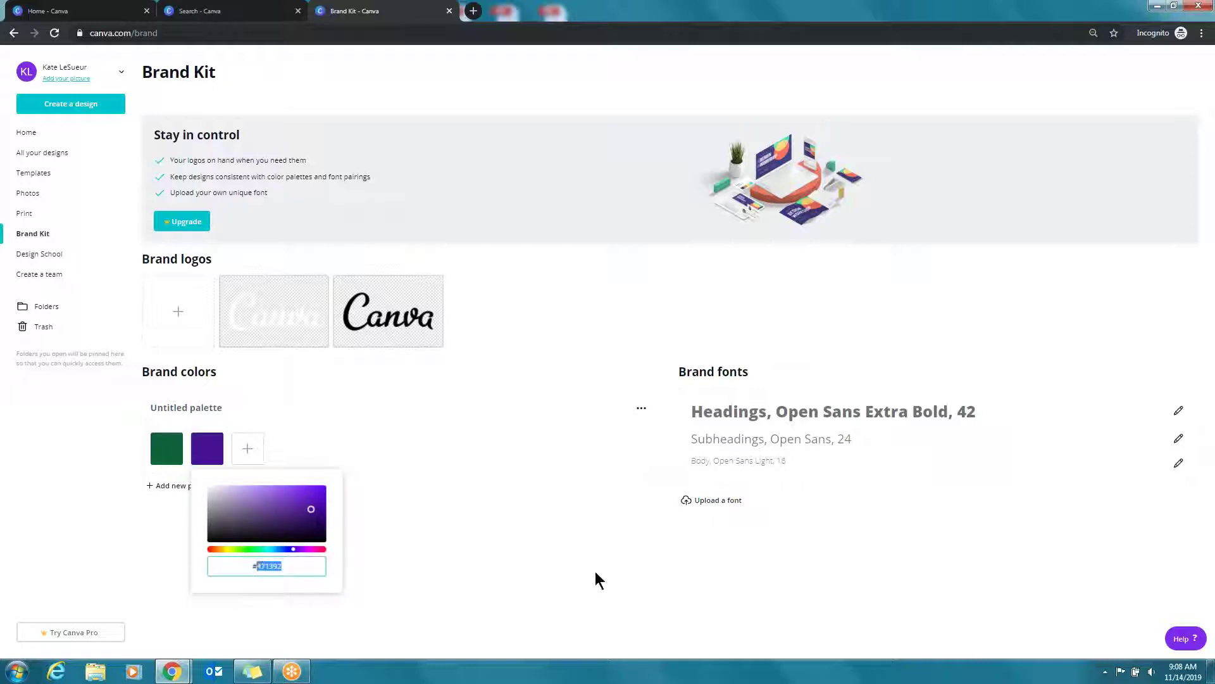
pyautogui.write('fce2')
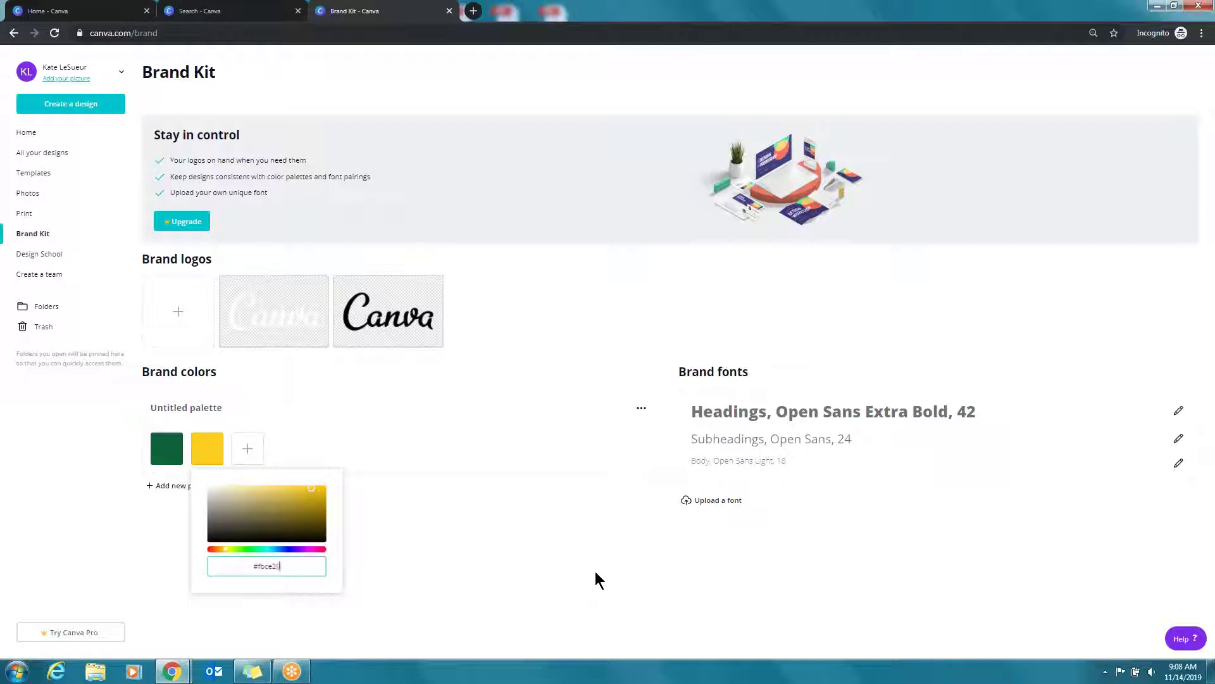
pyautogui.write('0')
pyautogui.click(344, 461)
# Add a third palette colour with hex #797979 grey
pyautogui.click(247, 449)
pyautogui.click(247, 448)
pyautogui.click(317, 568)
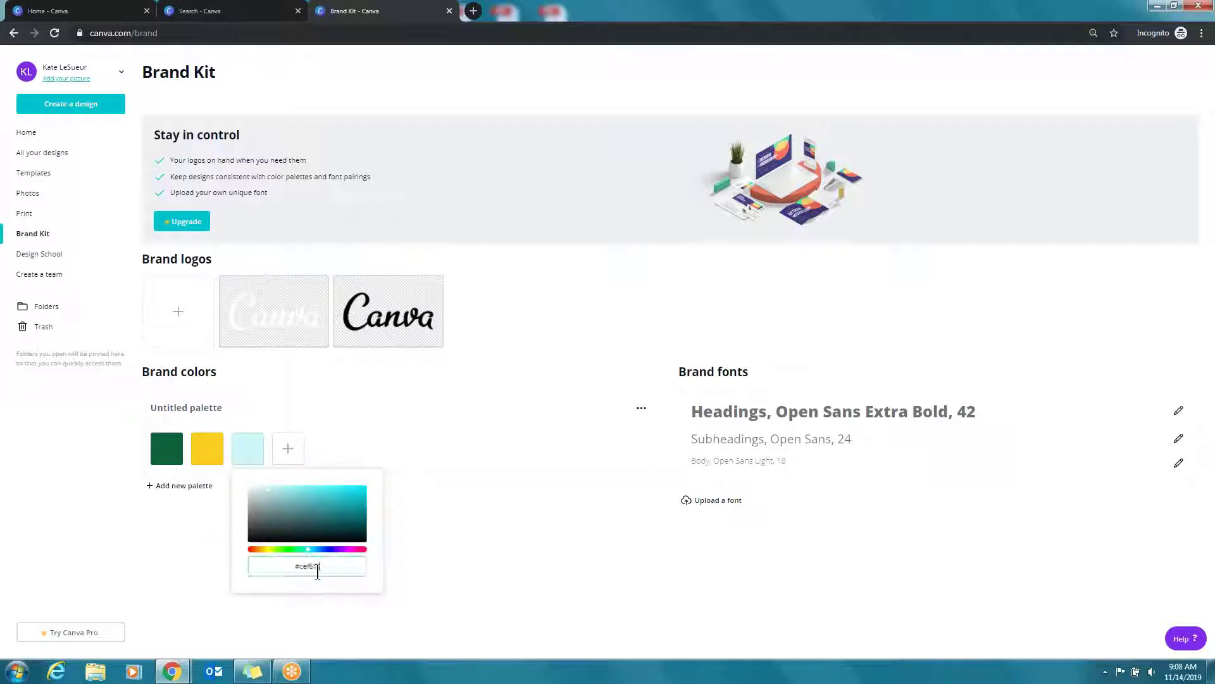
pyautogui.write('79')
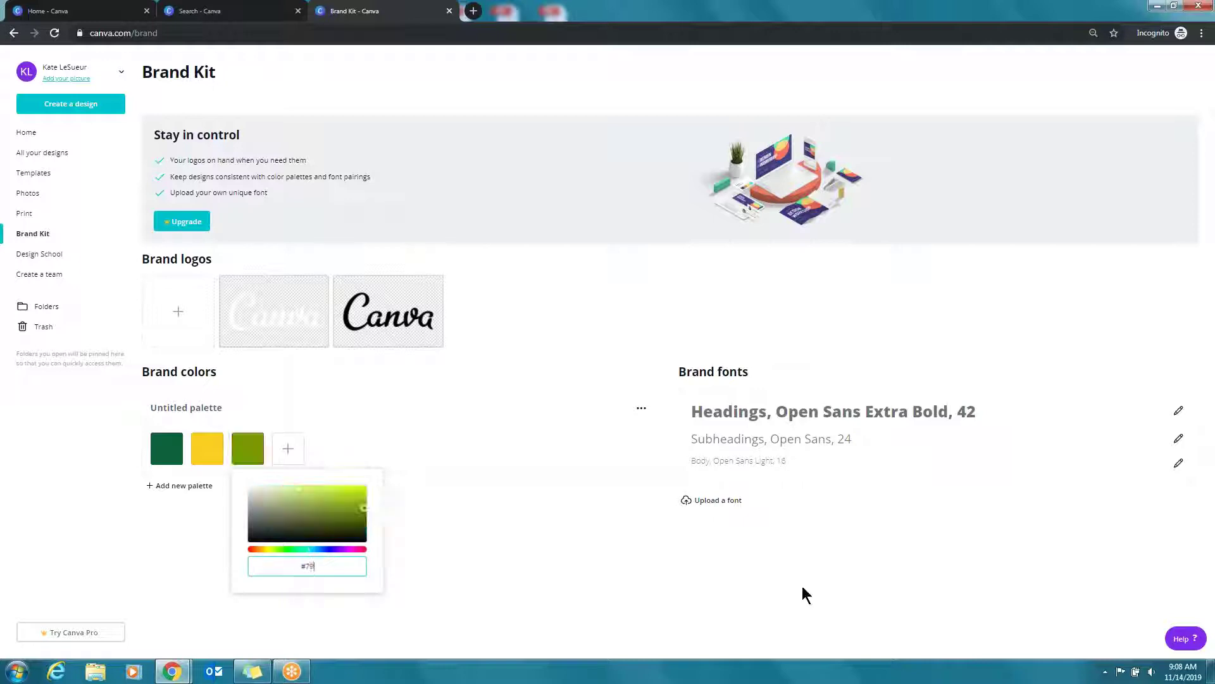
pyautogui.write('7979')
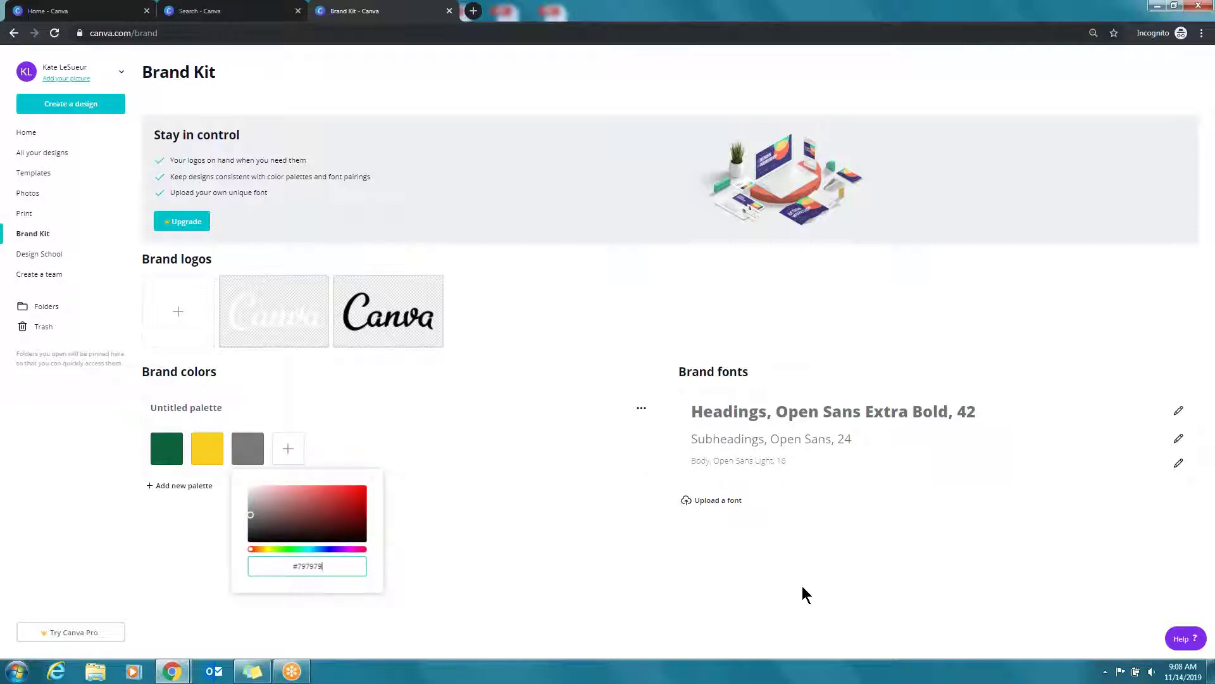
pyautogui.click(560, 426)
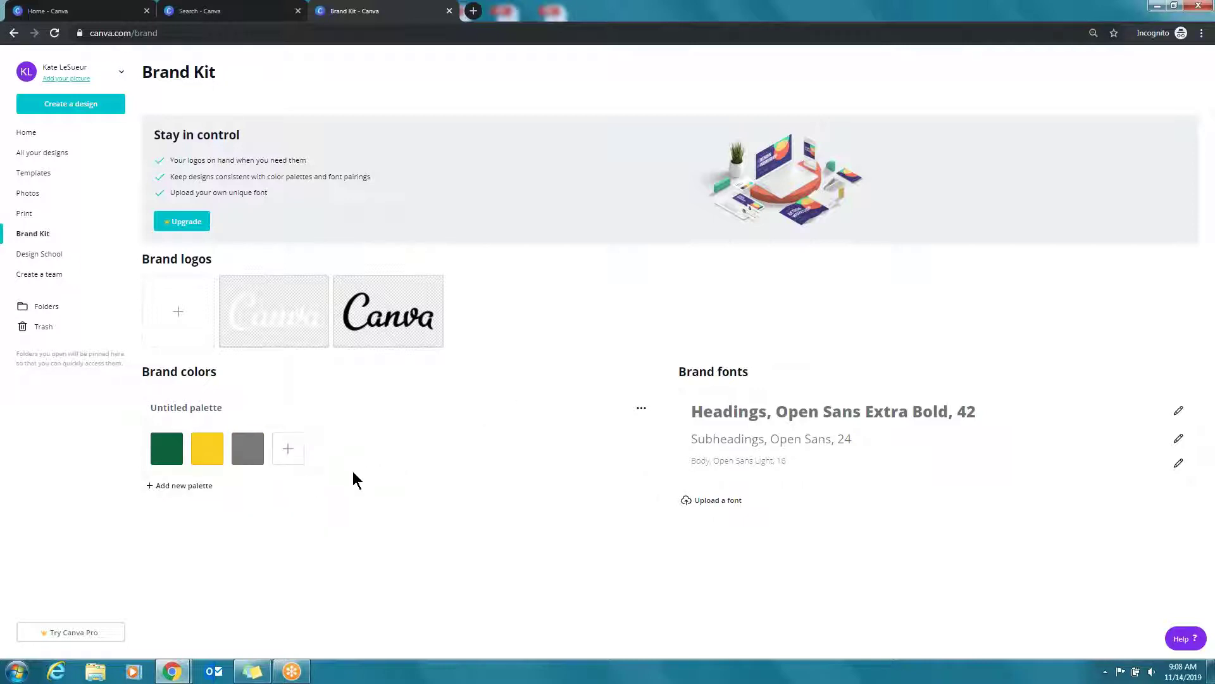
# Search 'real estate' from Home and open the Alluring Real Estate Flyer template
pyautogui.click(50, 133)
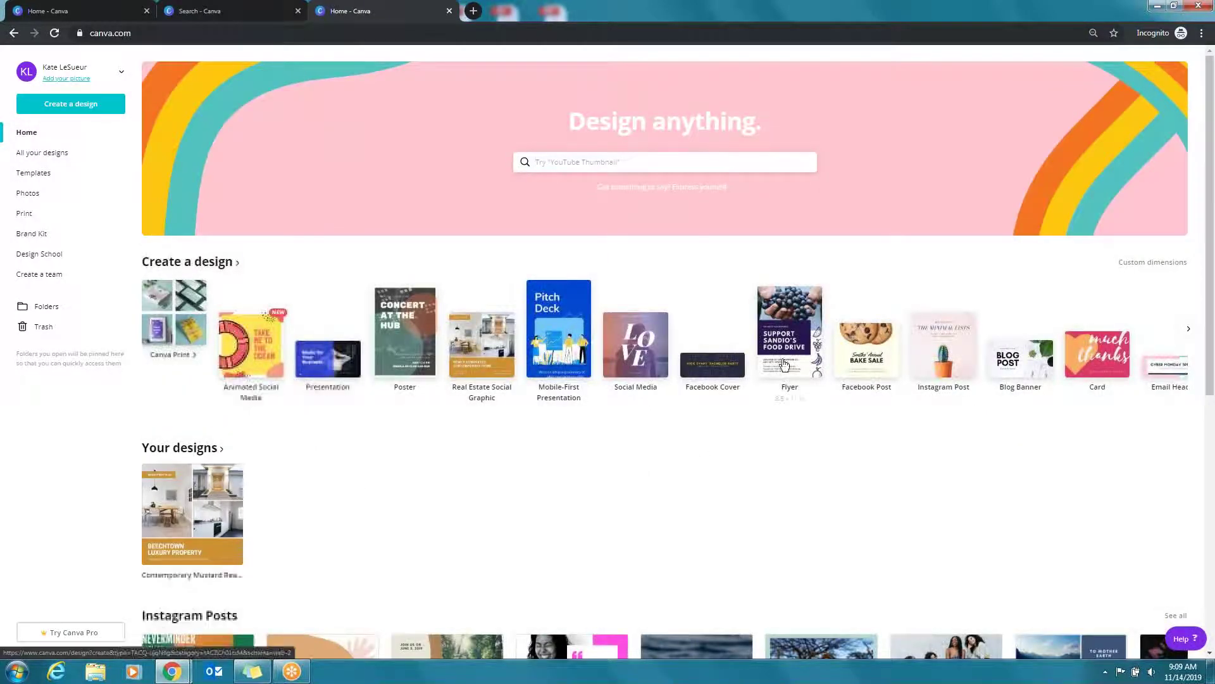
pyautogui.write('real estate')
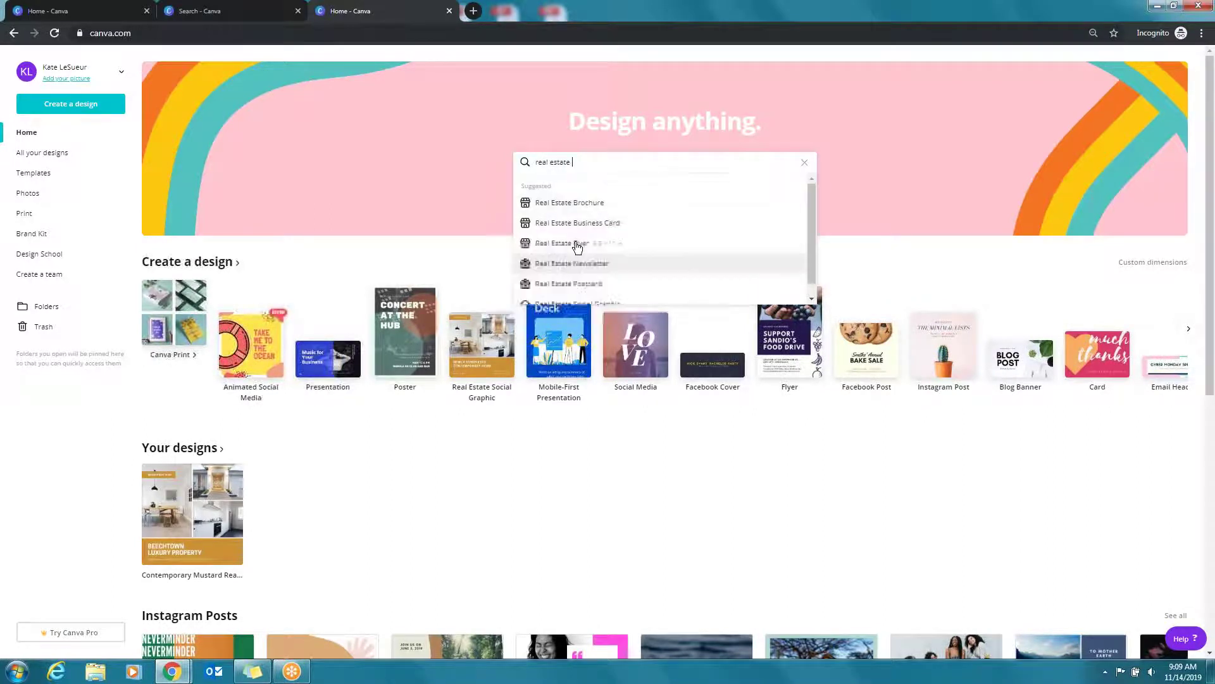
pyautogui.click(572, 243)
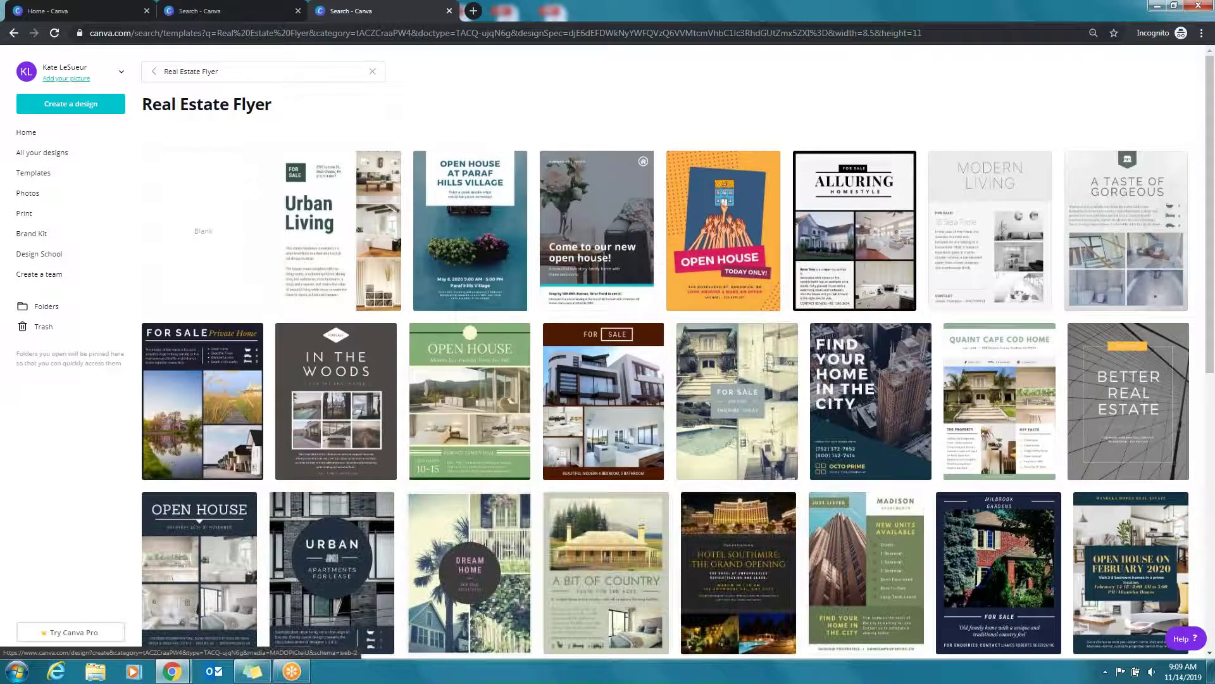
pyautogui.click(863, 247)
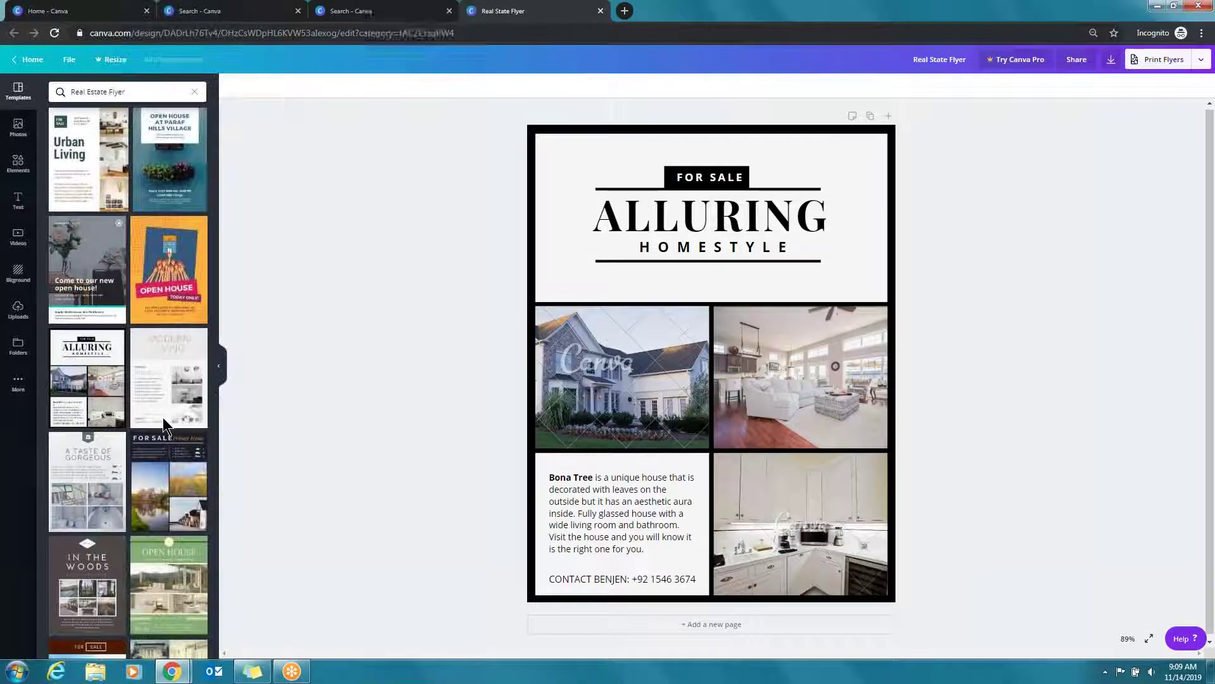
# Change the flyer's black frame and the FOR SALE box to the palette's dark green
pyautogui.click(532, 131)
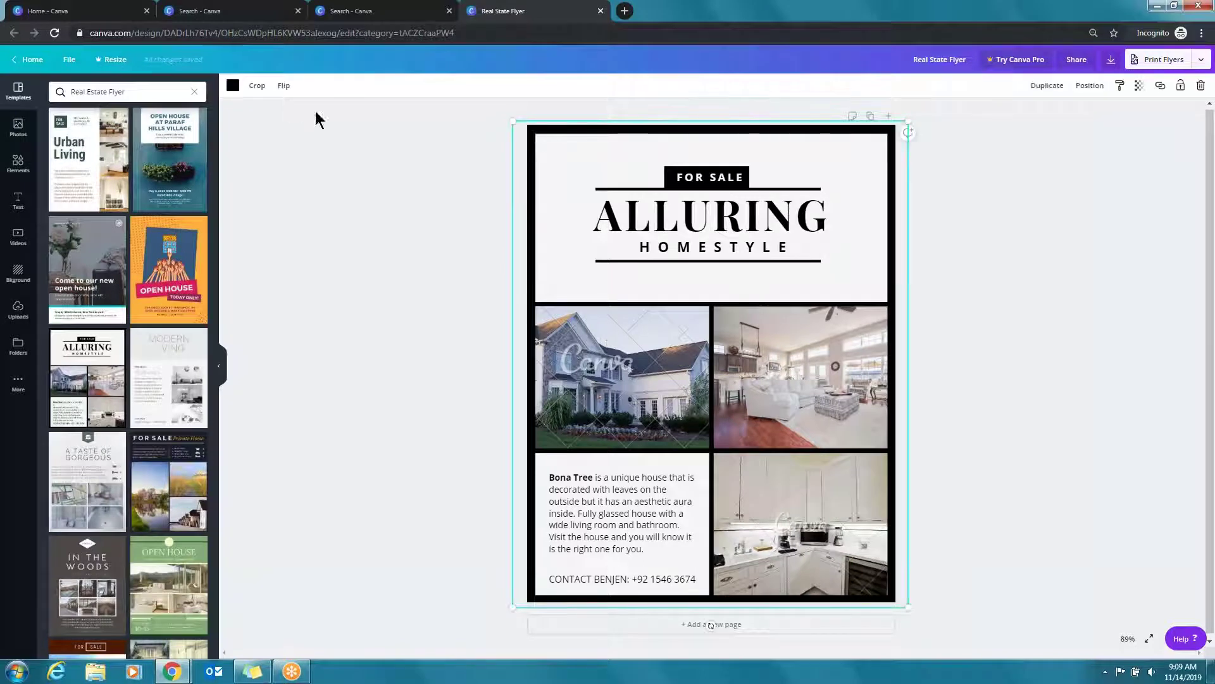
pyautogui.click(236, 90)
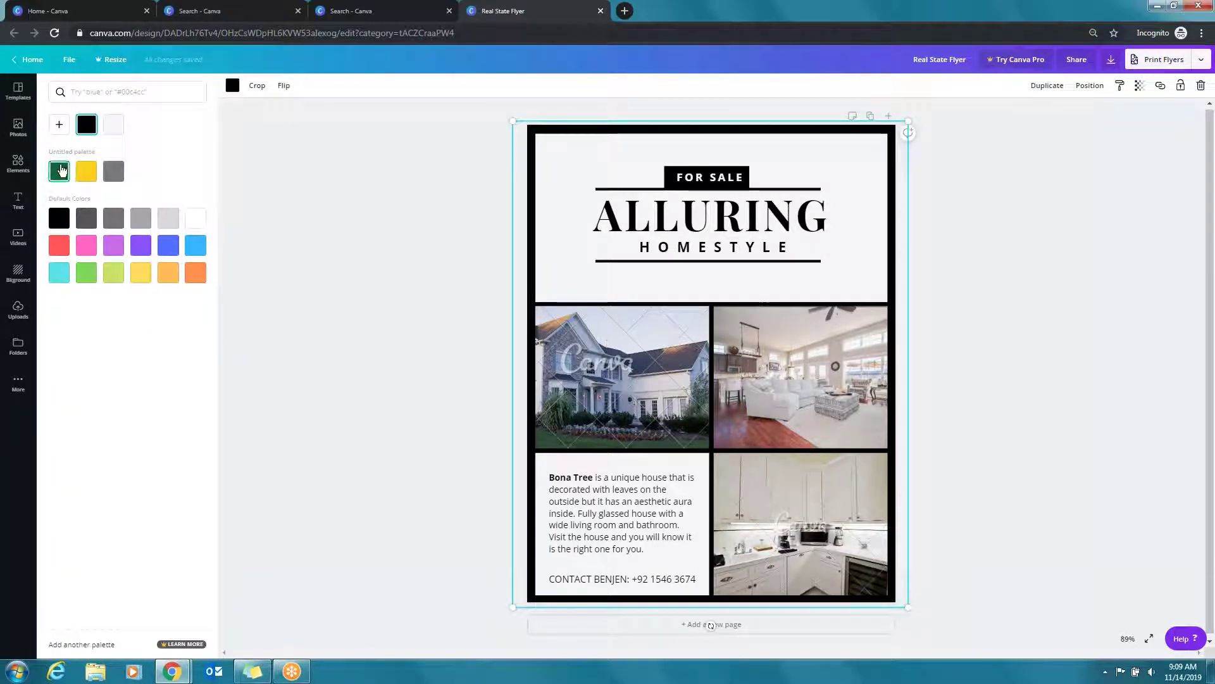
pyautogui.click(58, 172)
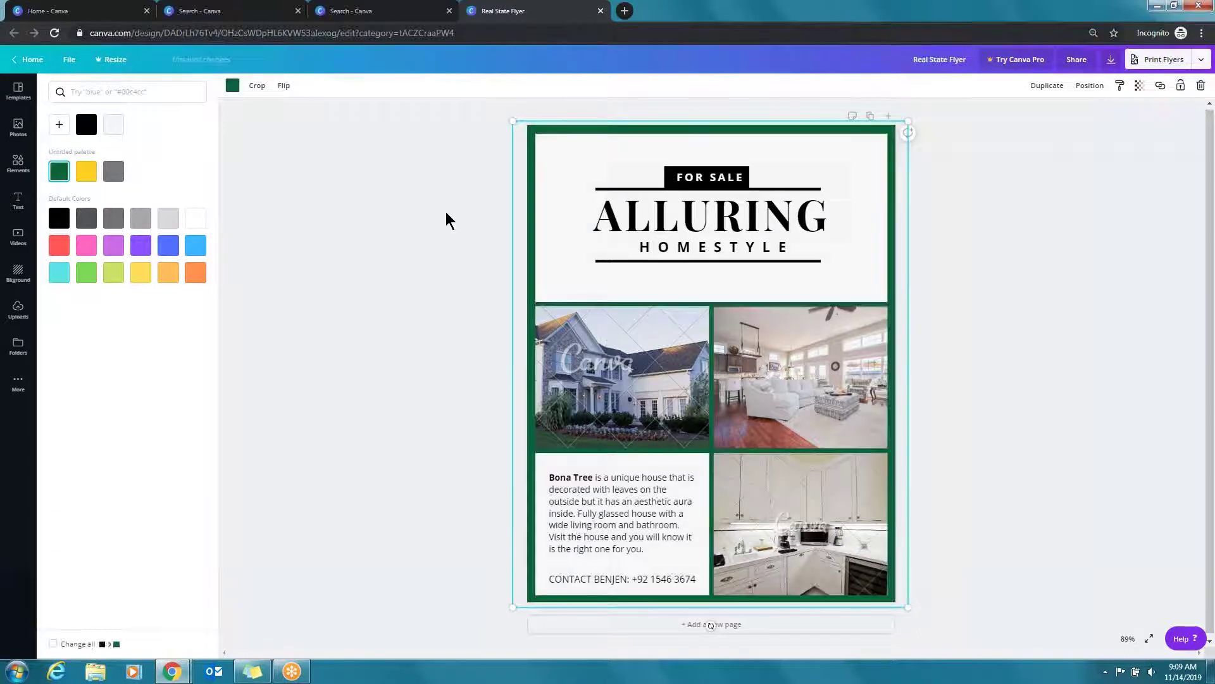
pyautogui.click(731, 182)
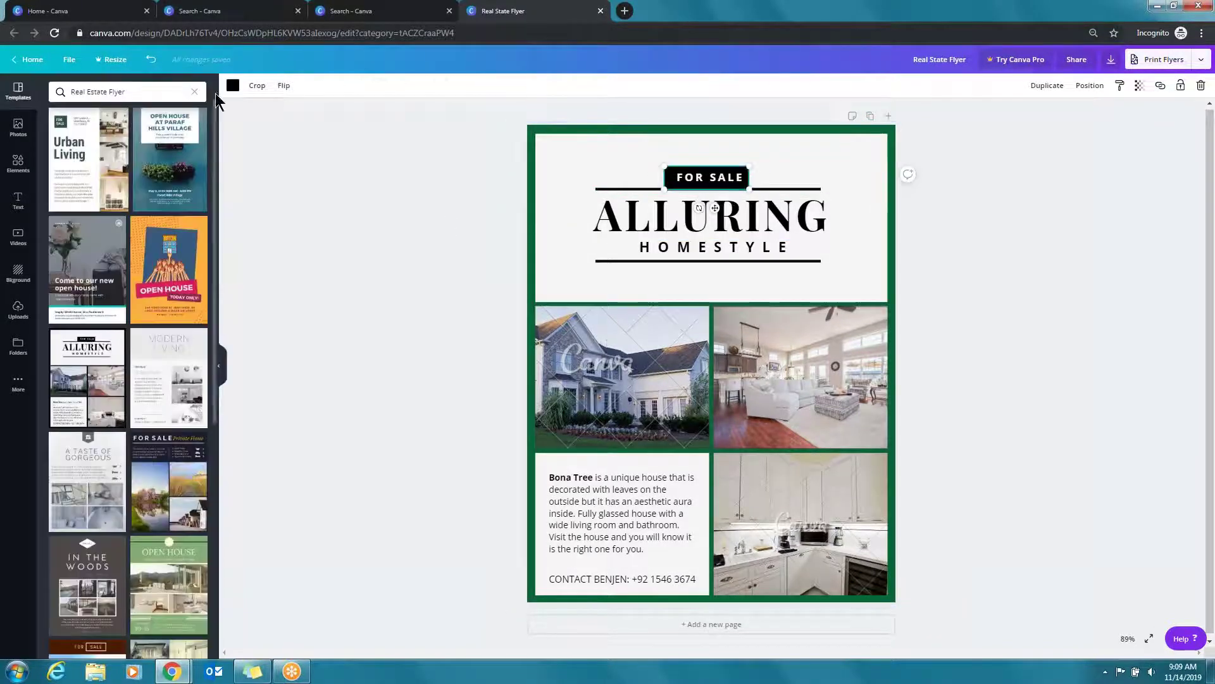
pyautogui.click(232, 86)
pyautogui.click(62, 176)
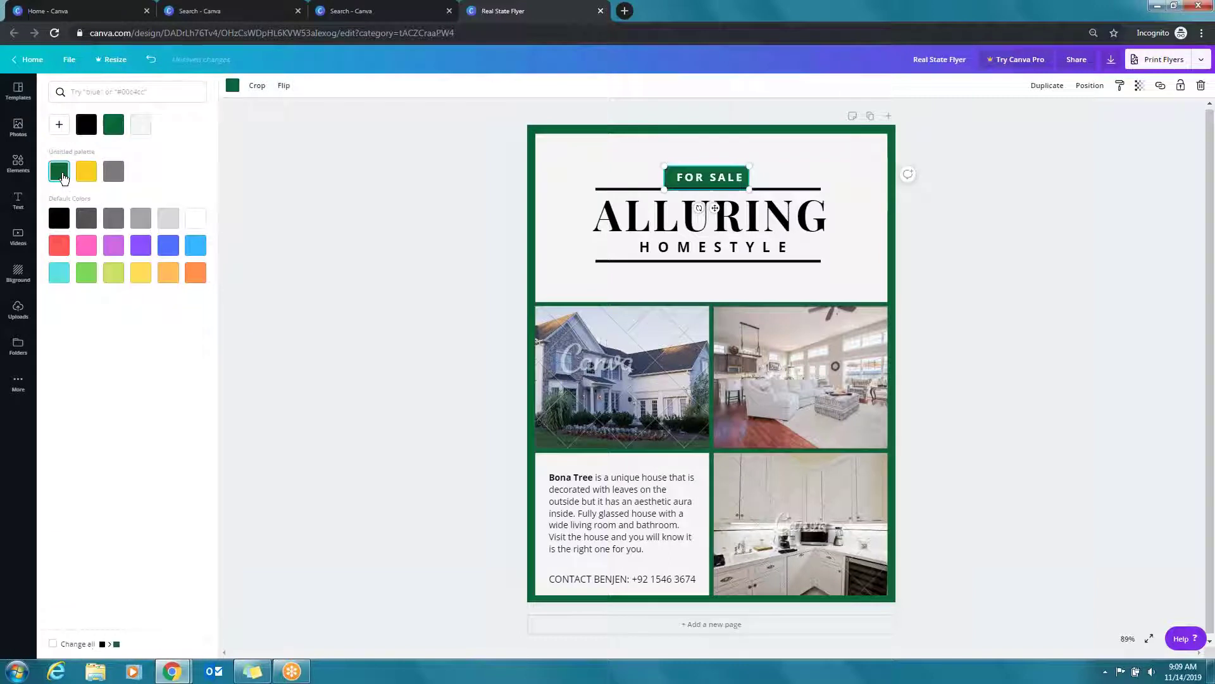
pyautogui.click(1050, 292)
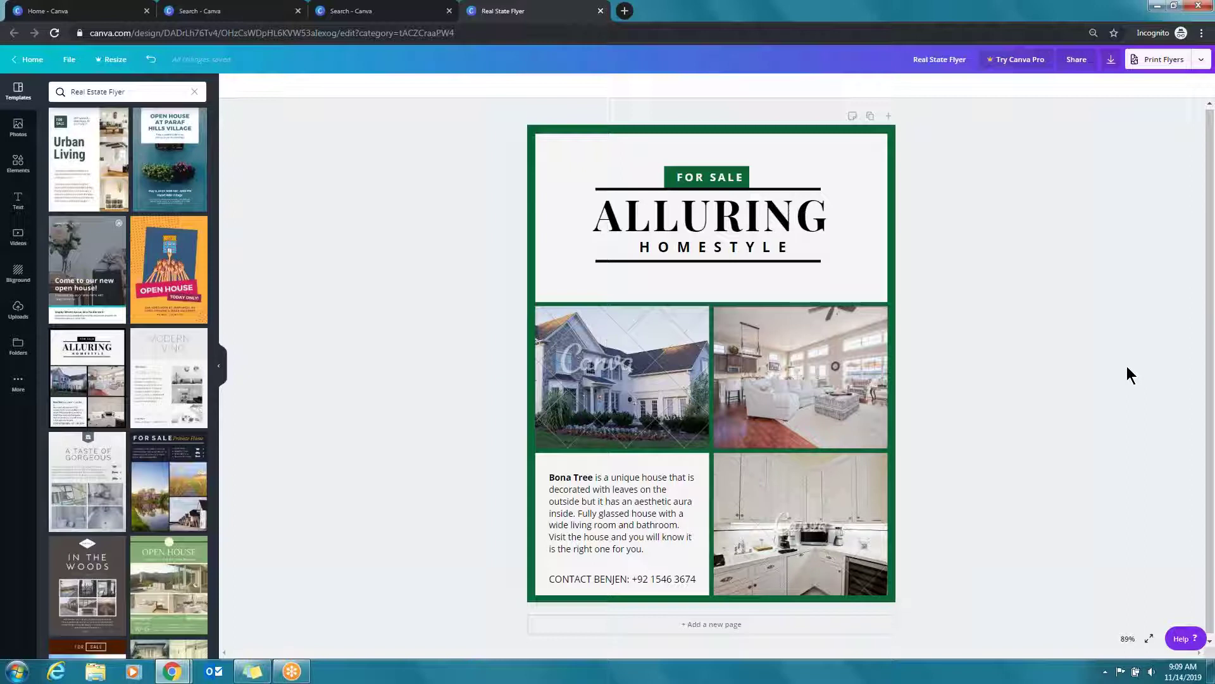
# Search 'birthday in' for Birthday Instagram Post templates and open Have a Roaring Birthday
pyautogui.click(26, 62)
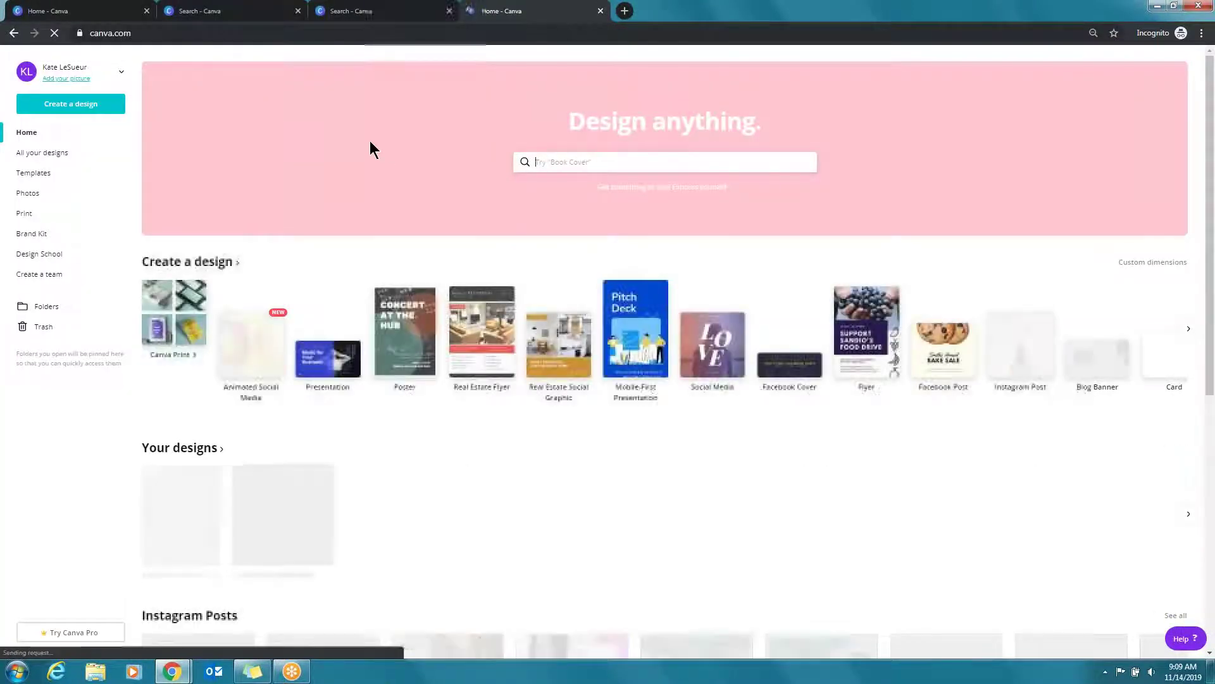
pyautogui.click(627, 161)
pyautogui.write('birthday')
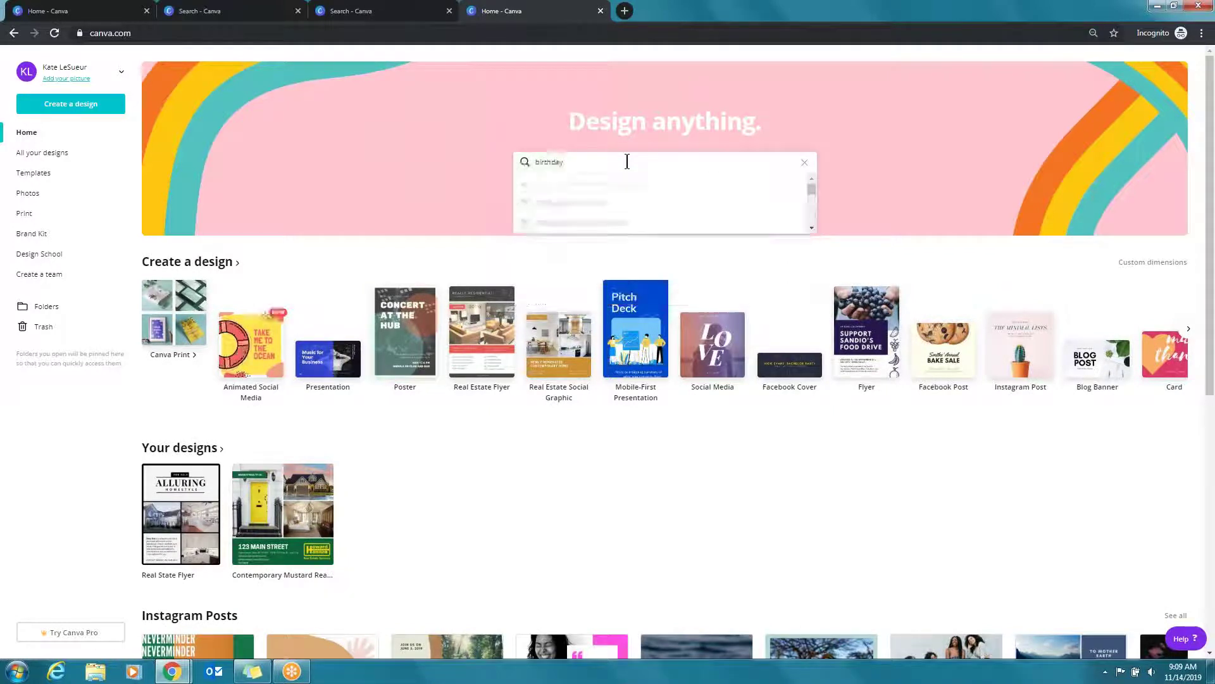
pyautogui.write(' in')
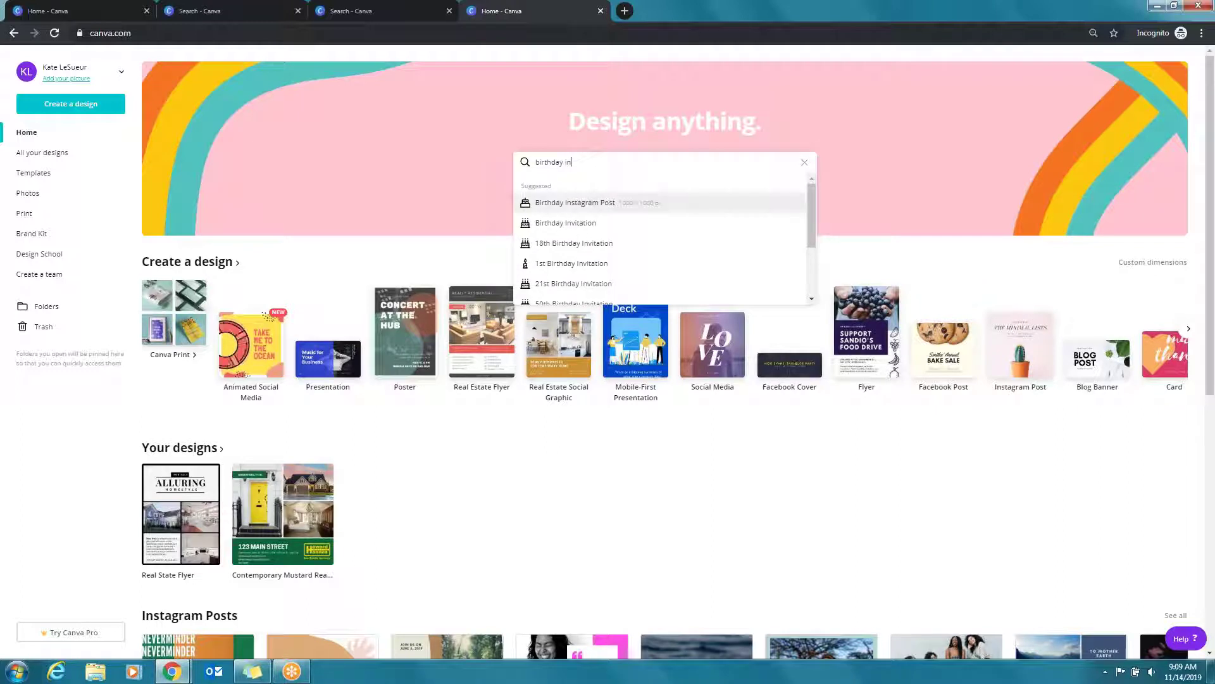
pyautogui.press('Return')
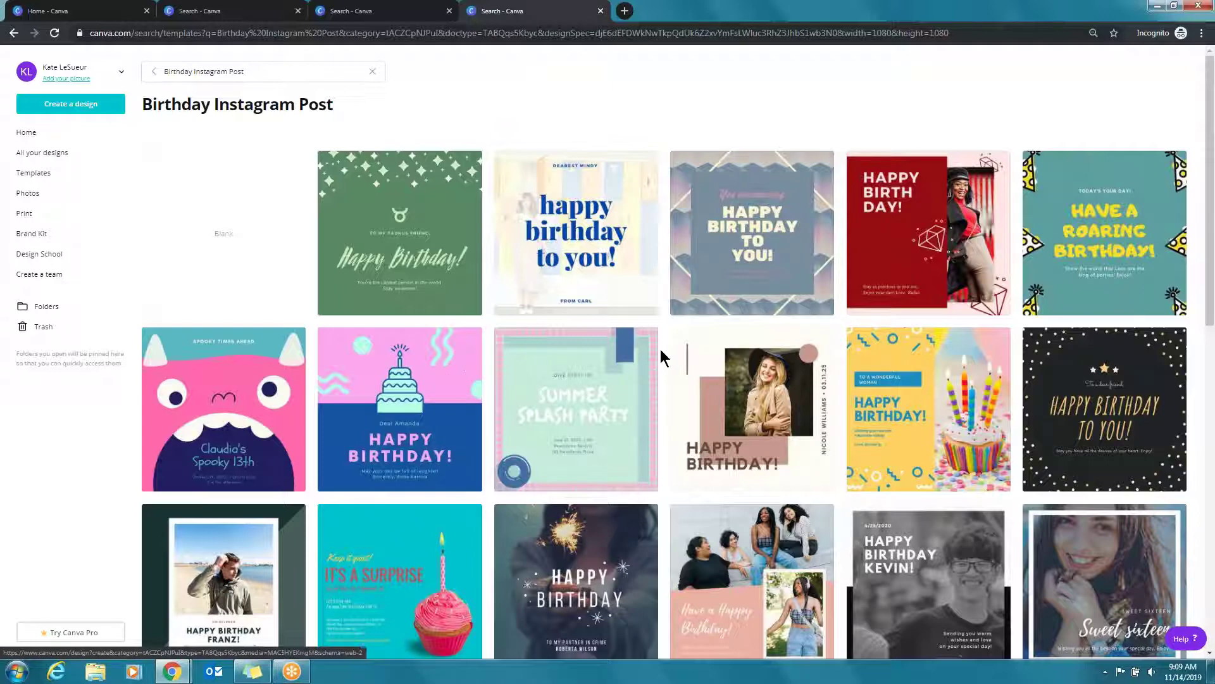
pyautogui.scroll(-1, 437, 433)
pyautogui.scroll(-5, 437, 434)
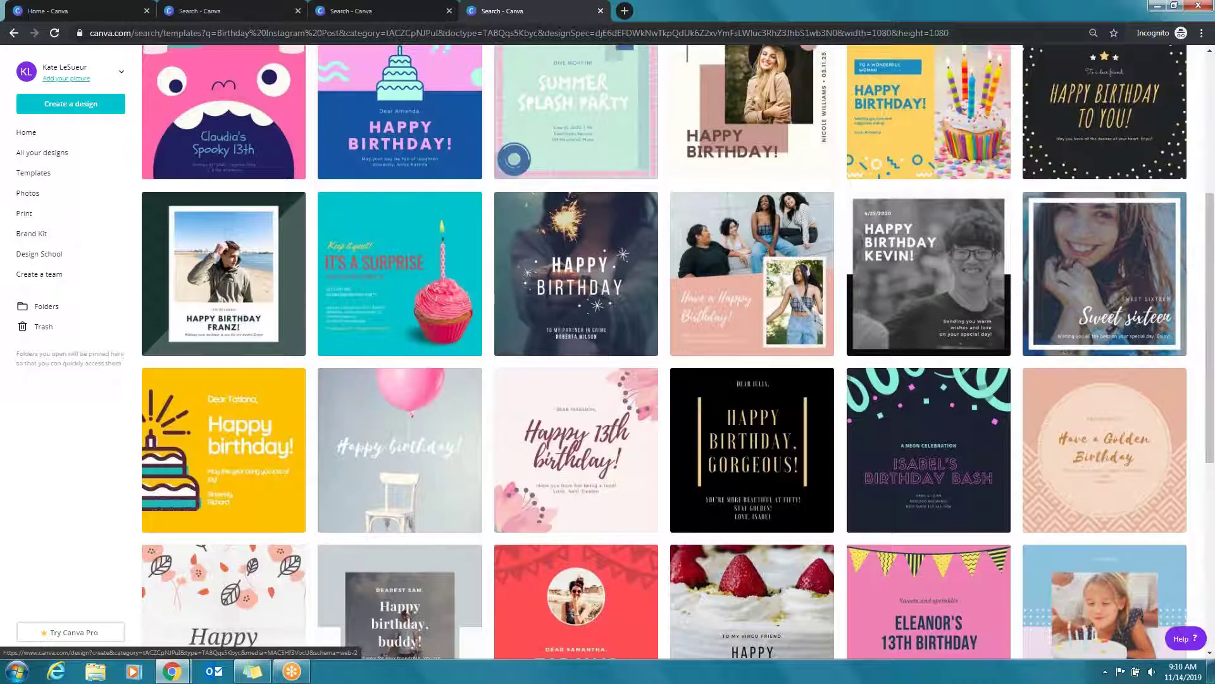
pyautogui.scroll(4, 484, 418)
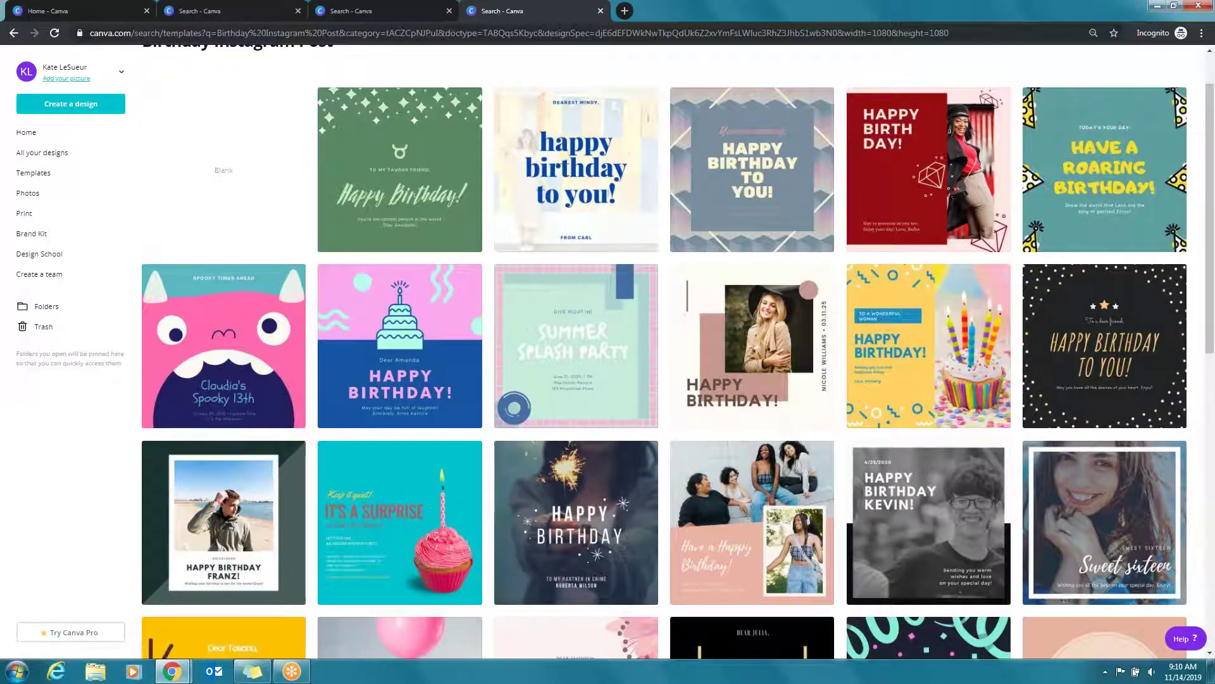
pyautogui.click(1091, 124)
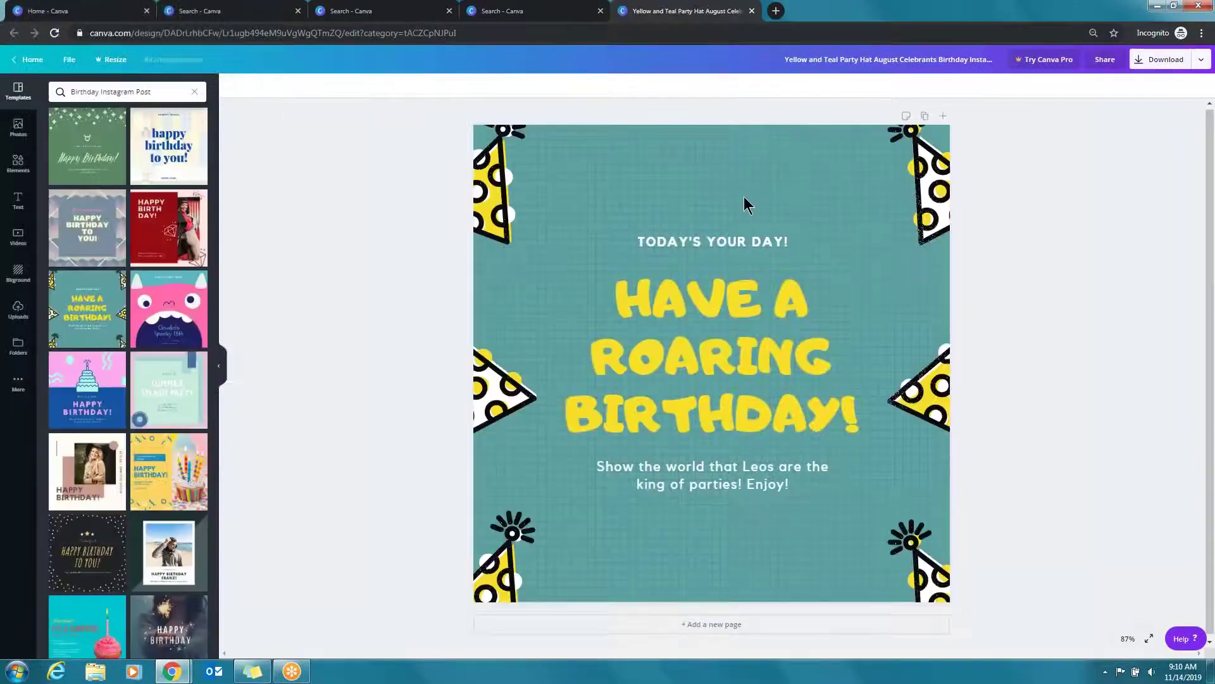
# Make the post's teal background the brand grey and the top-left party hat dark green
pyautogui.click(723, 147)
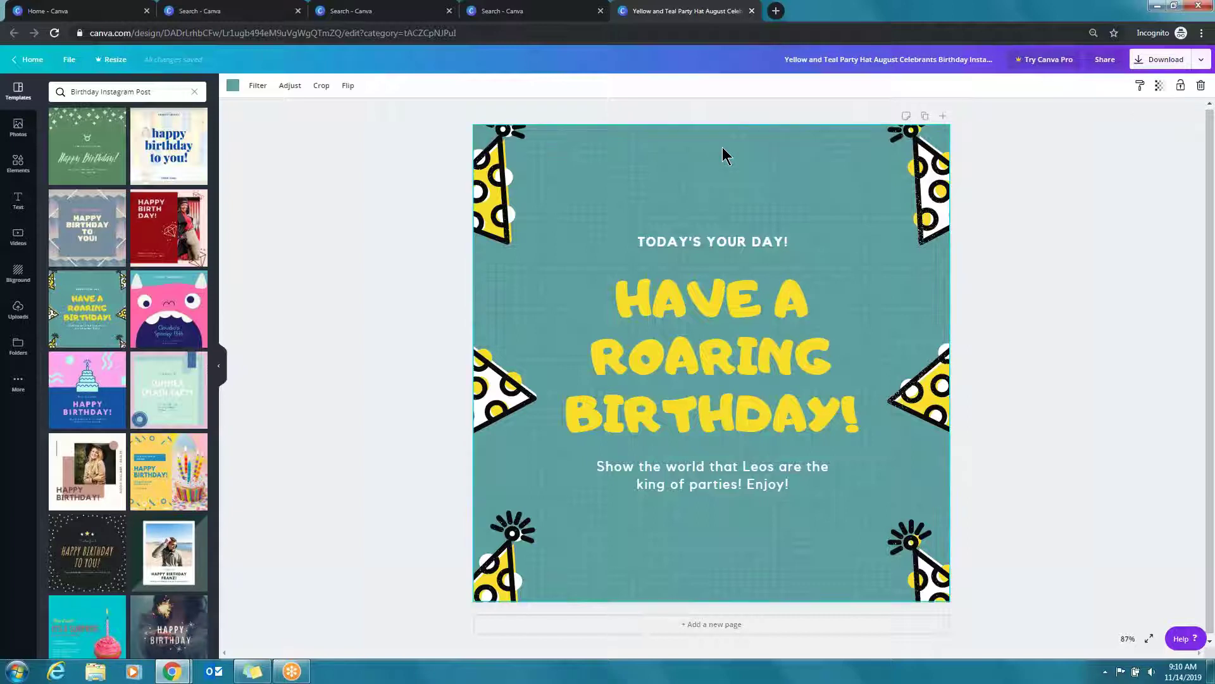
pyautogui.click(233, 85)
pyautogui.click(114, 171)
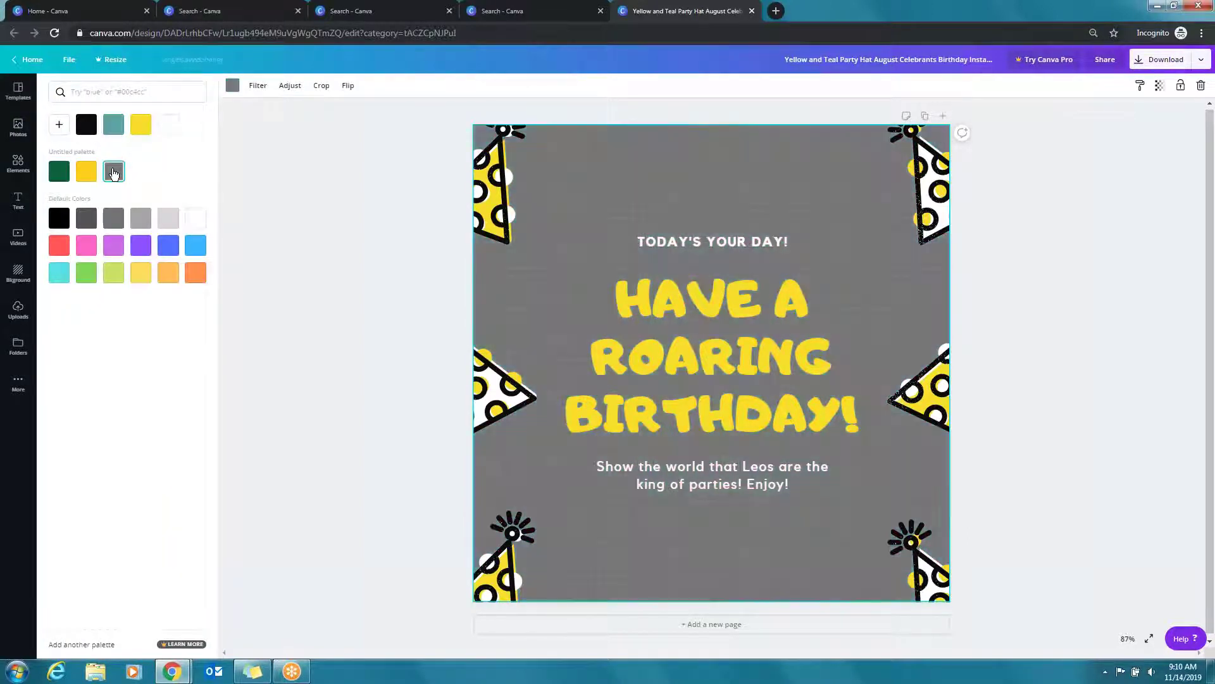
pyautogui.click(487, 197)
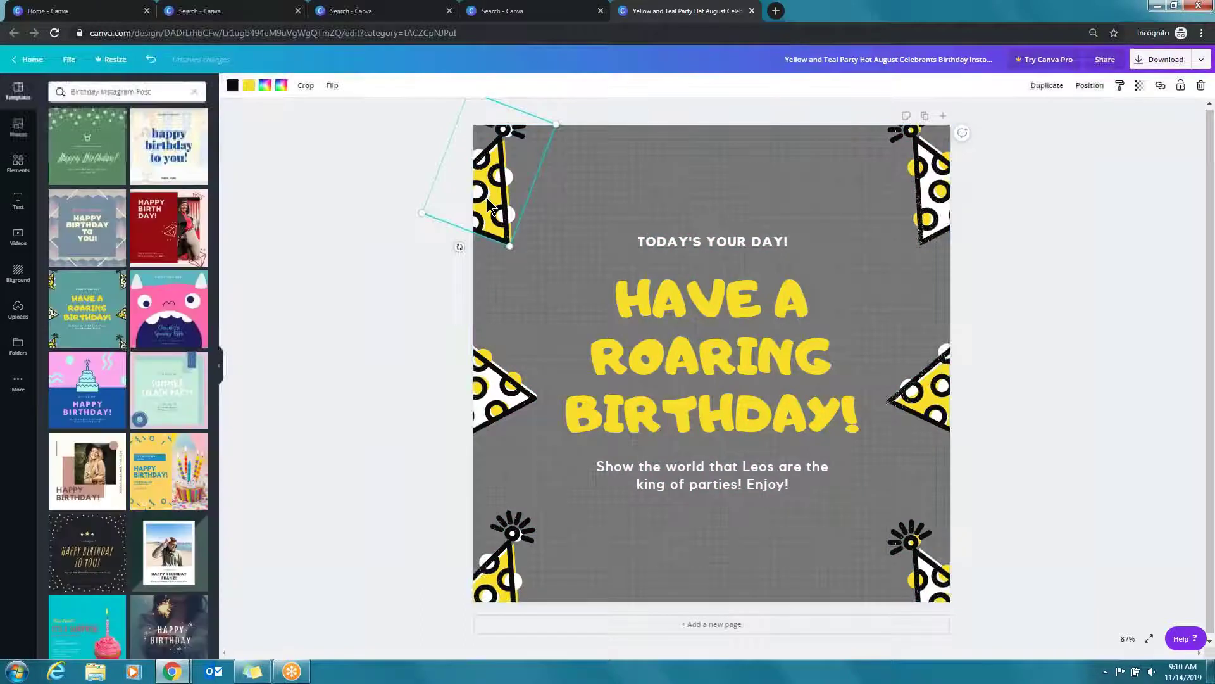
pyautogui.click(249, 88)
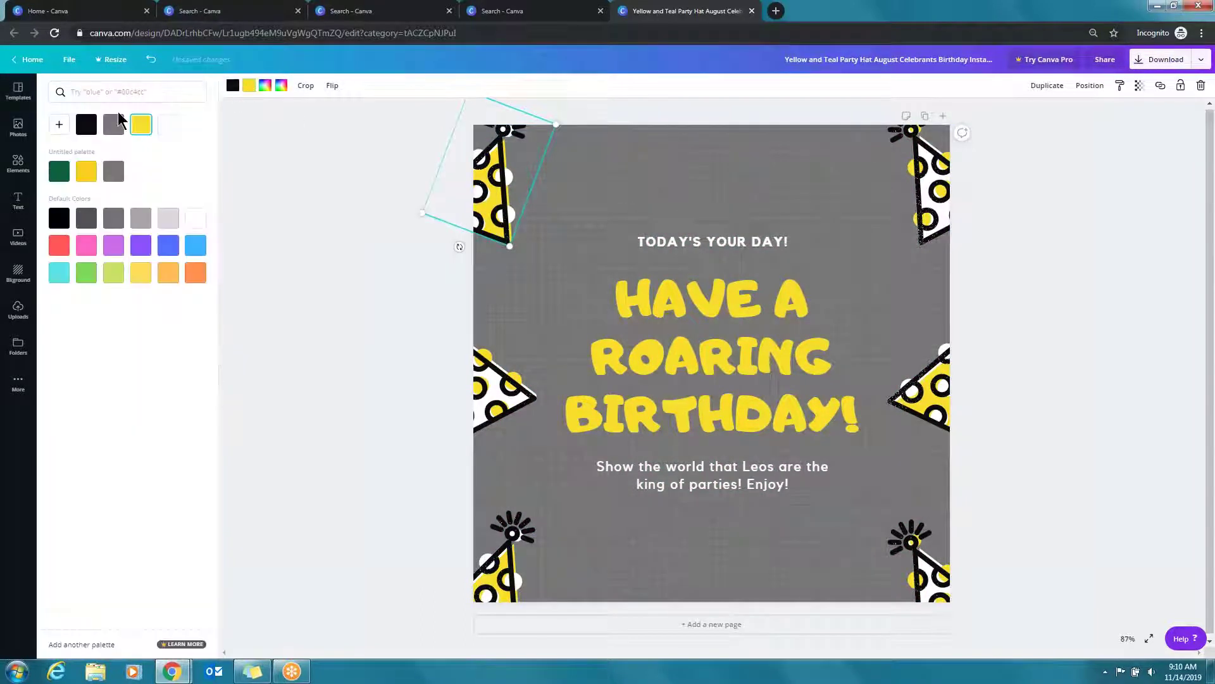
pyautogui.click(58, 171)
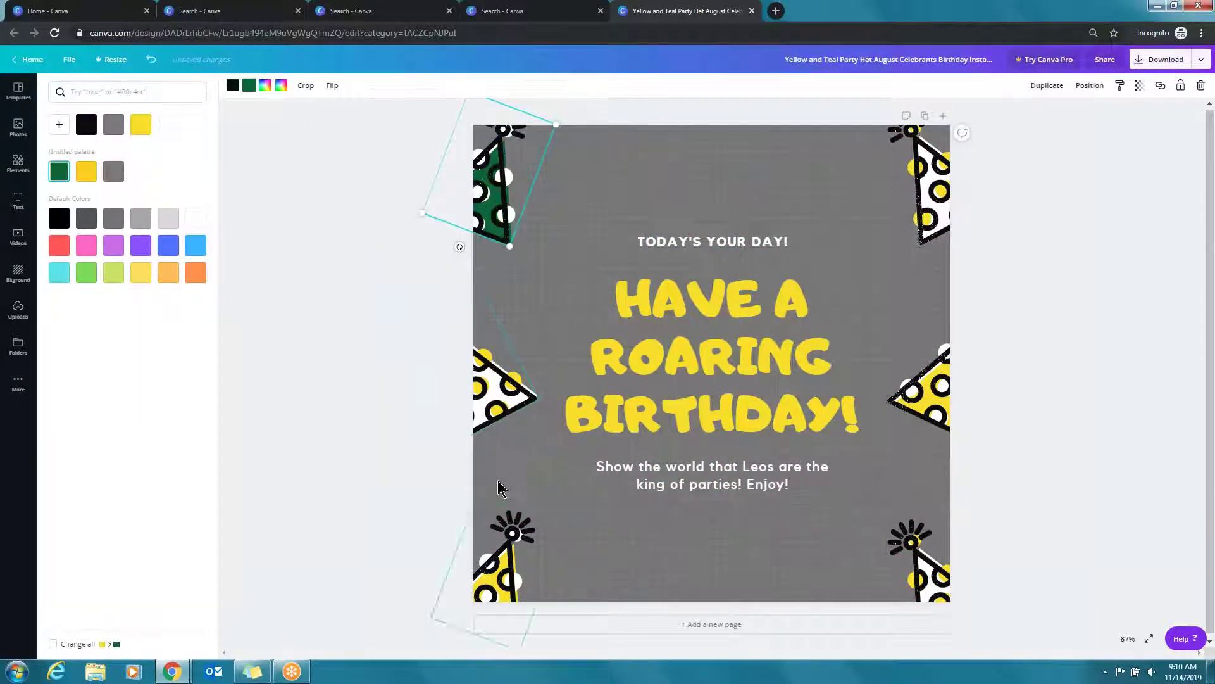
# Recolour the mid-left hat yellow with green dots and the bottom-left hat dark green and white
pyautogui.click(497, 414)
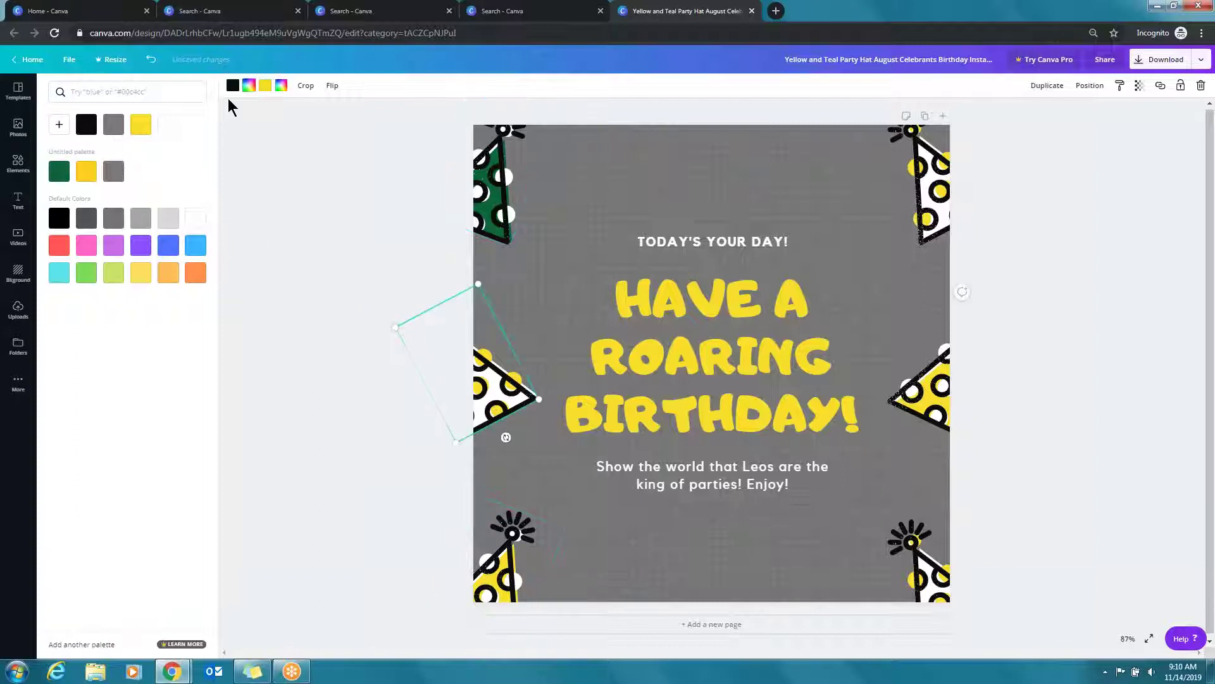
pyautogui.click(87, 171)
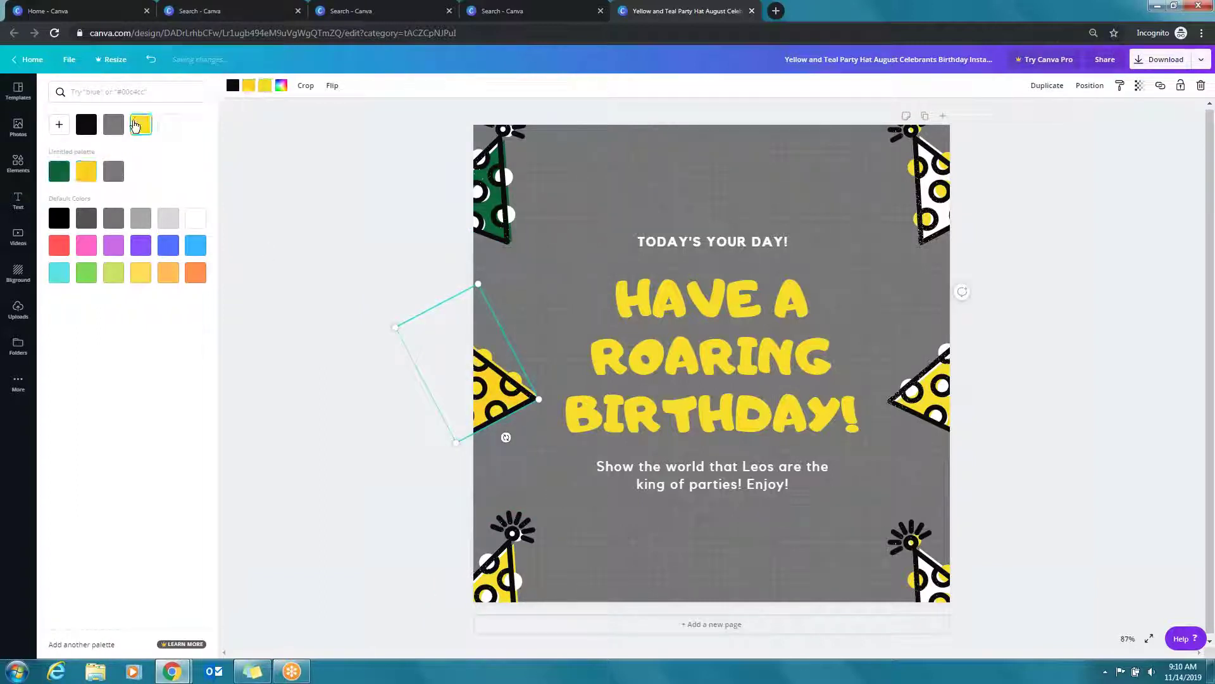
pyautogui.click(57, 172)
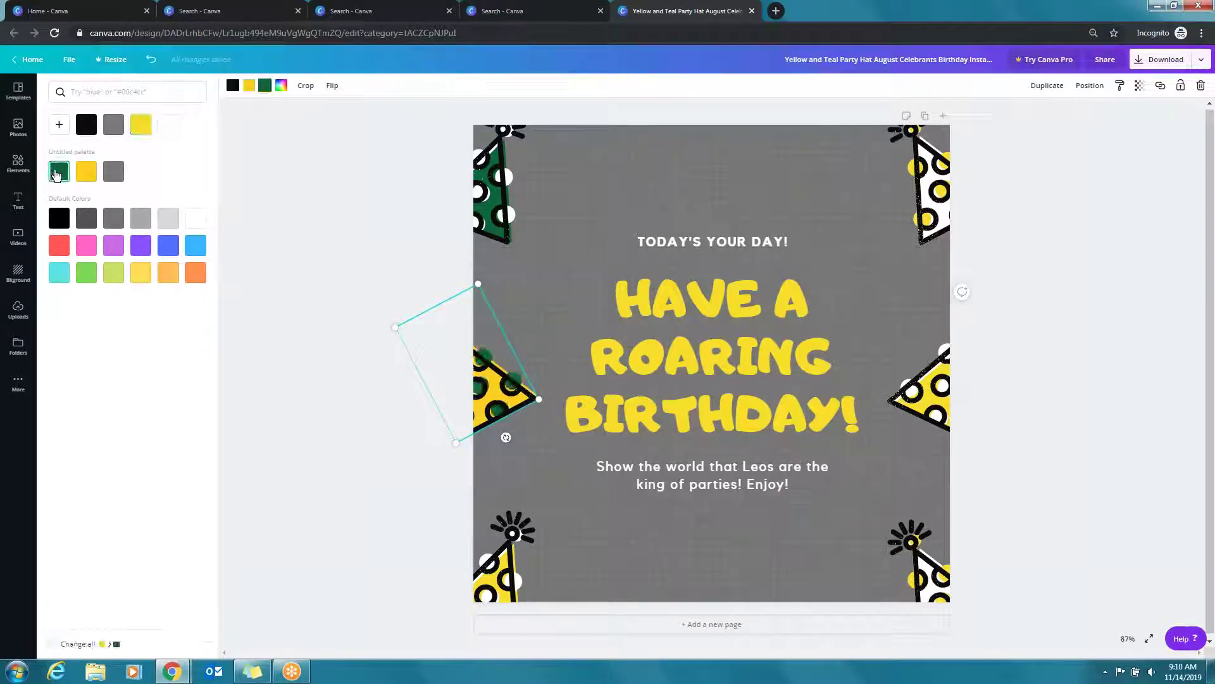
pyautogui.click(504, 560)
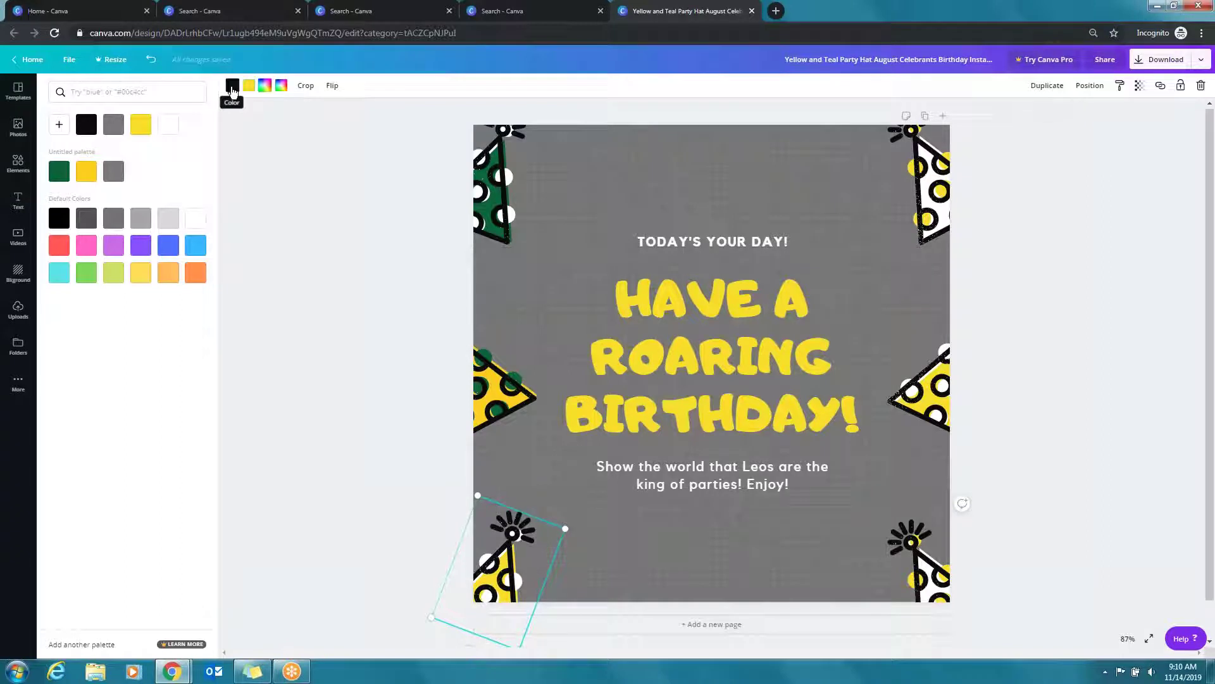
pyautogui.click(248, 88)
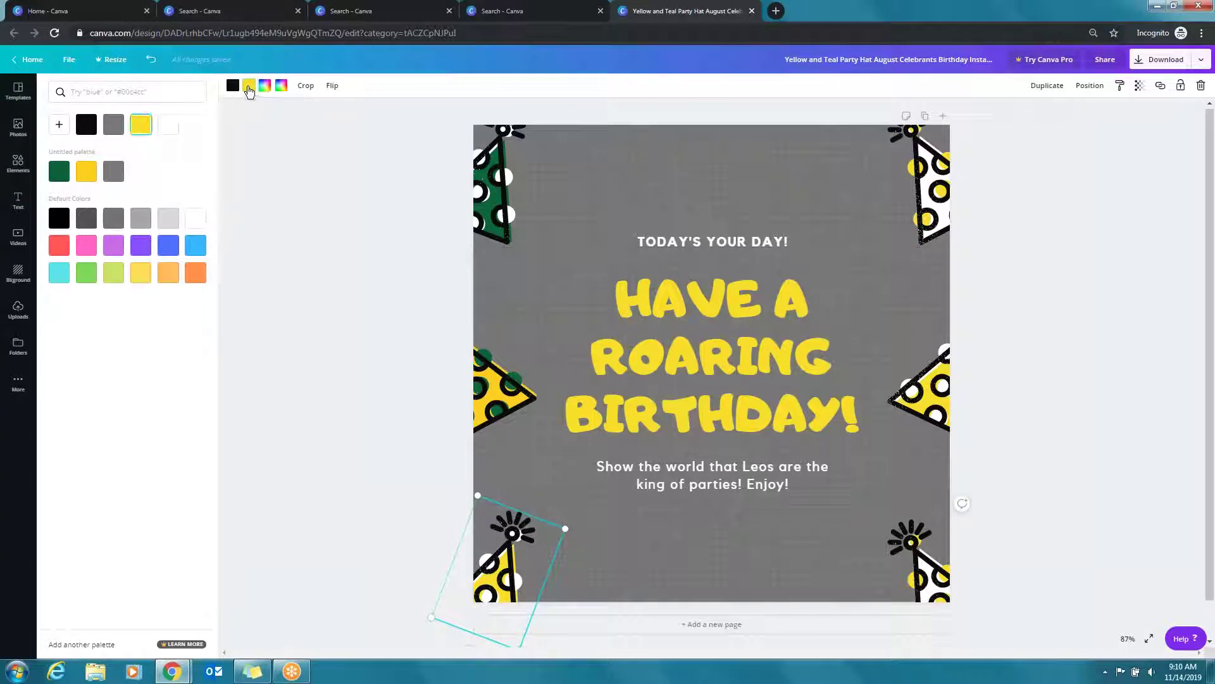
pyautogui.click(168, 124)
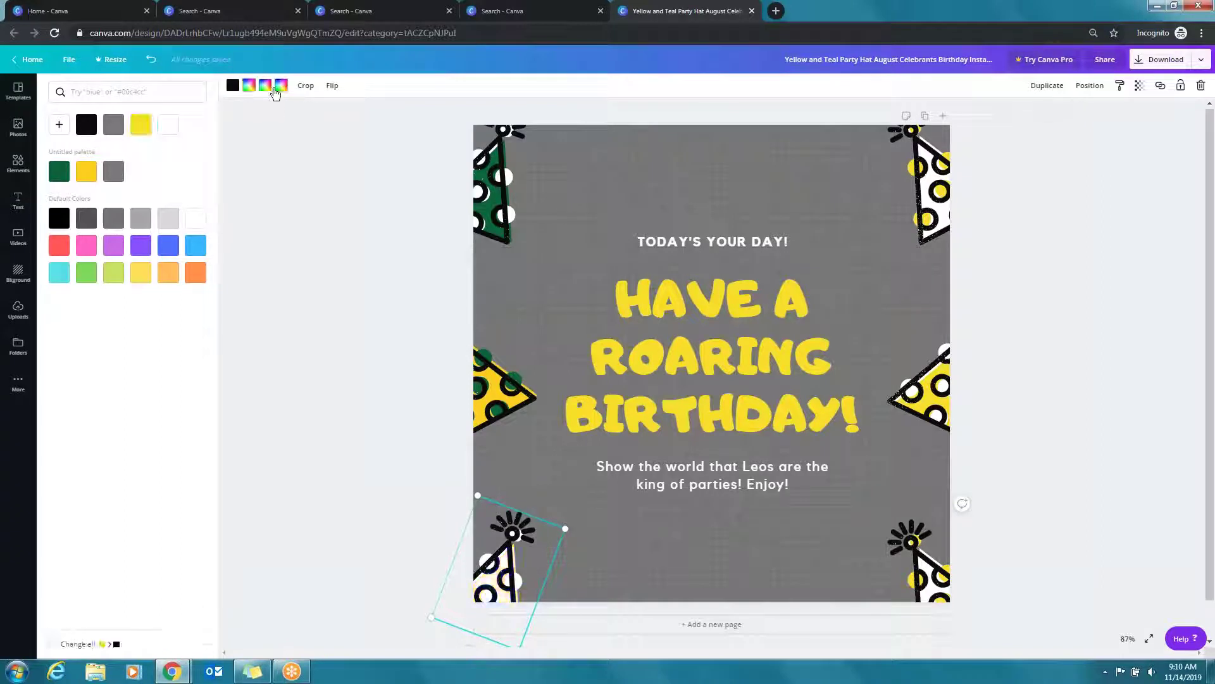
pyautogui.click(233, 86)
pyautogui.click(59, 171)
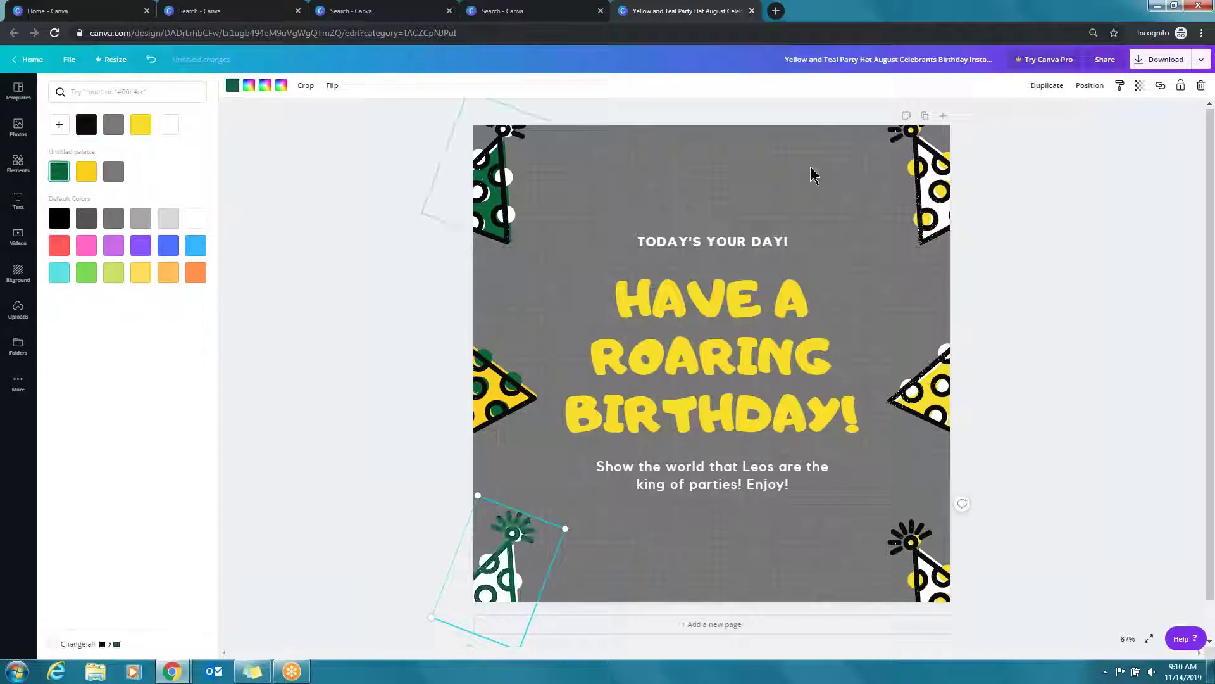
# Give the right-side hats dark green dots and apply the palette yellow to the bottom-right hat
pyautogui.click(941, 200)
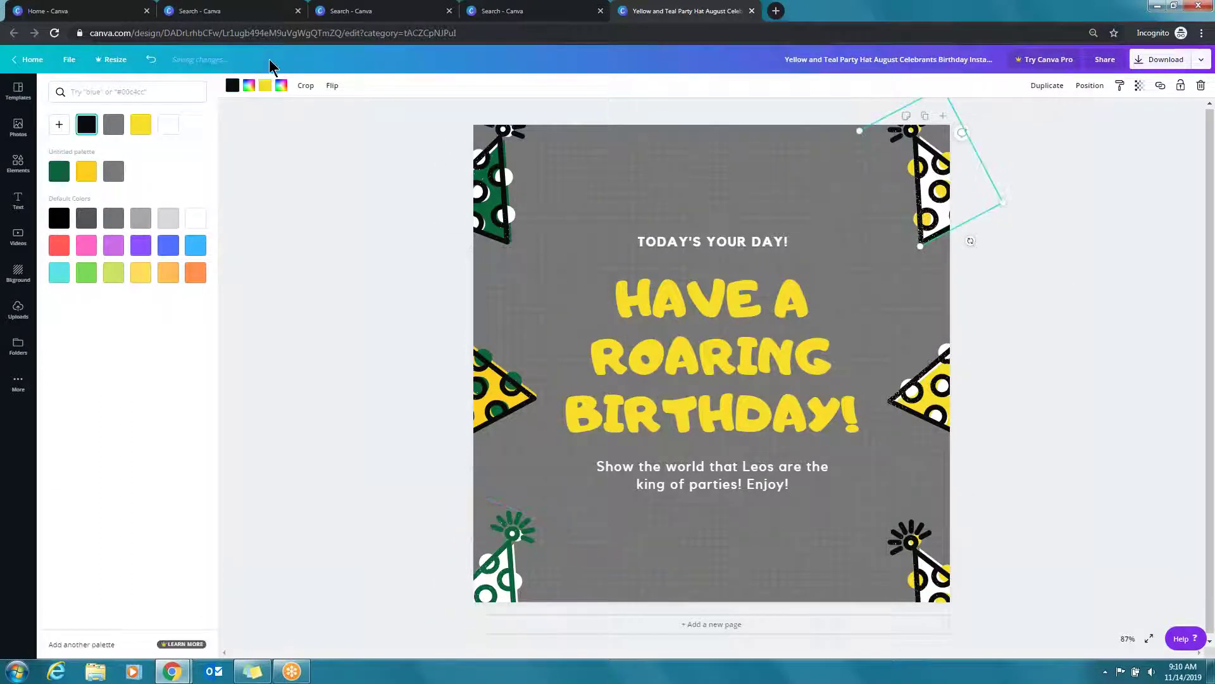
pyautogui.click(59, 171)
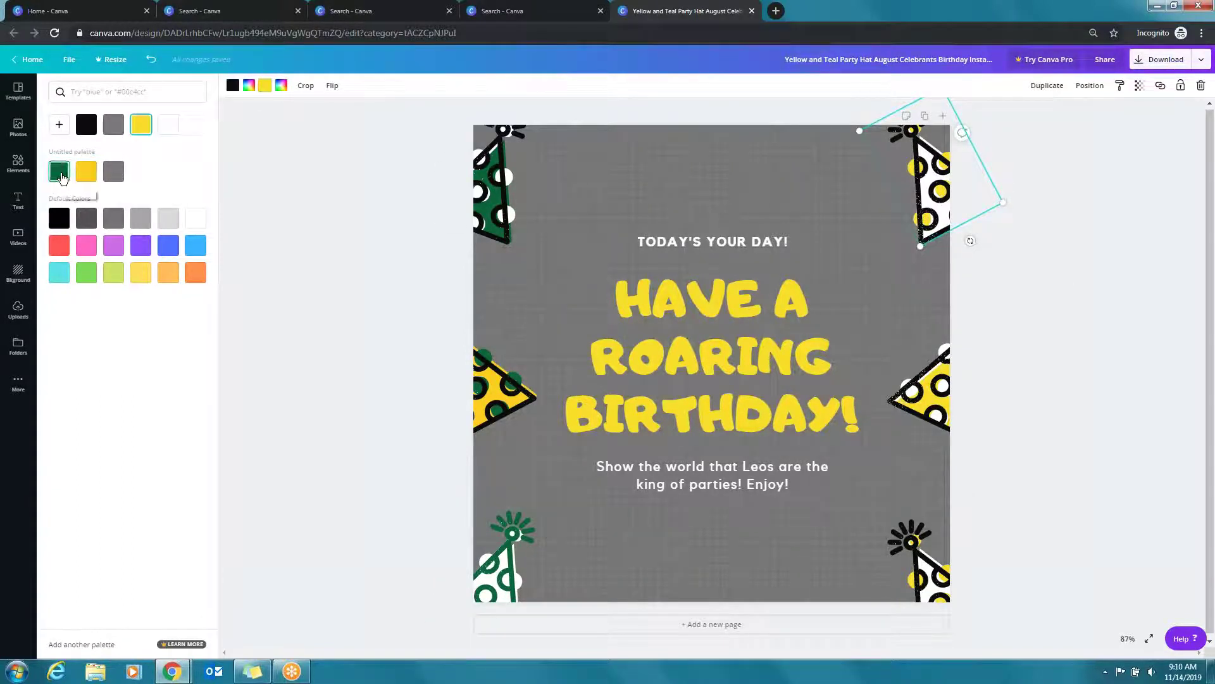
pyautogui.click(942, 405)
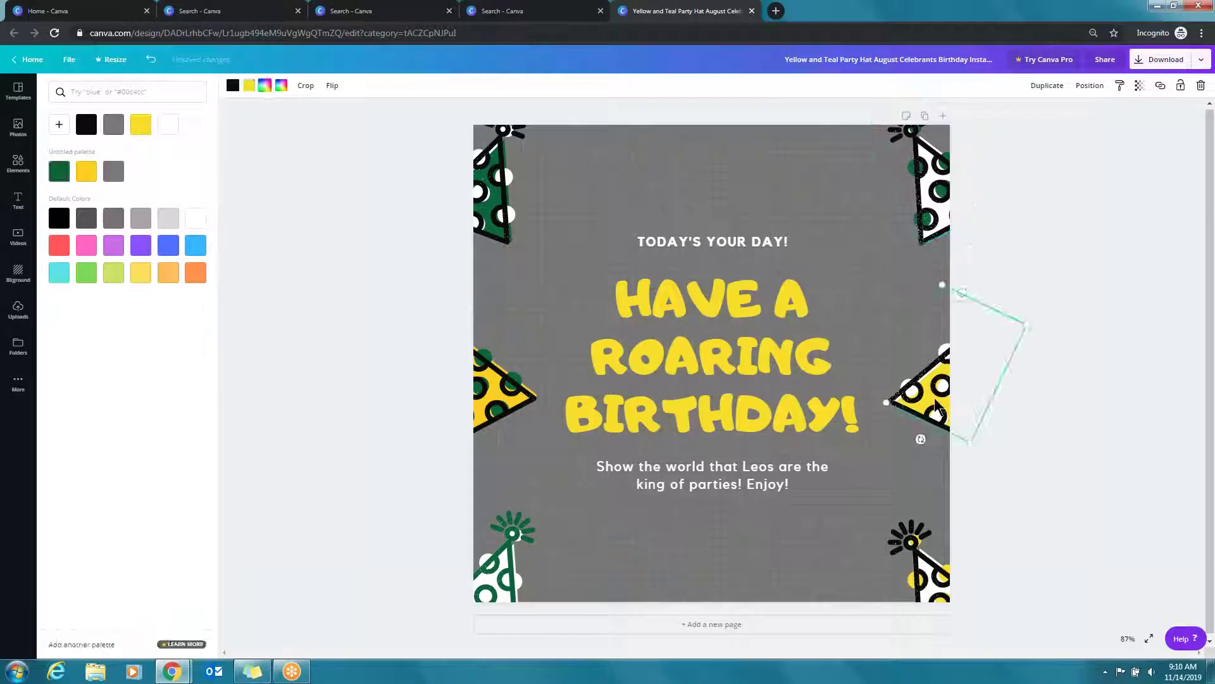
pyautogui.click(59, 171)
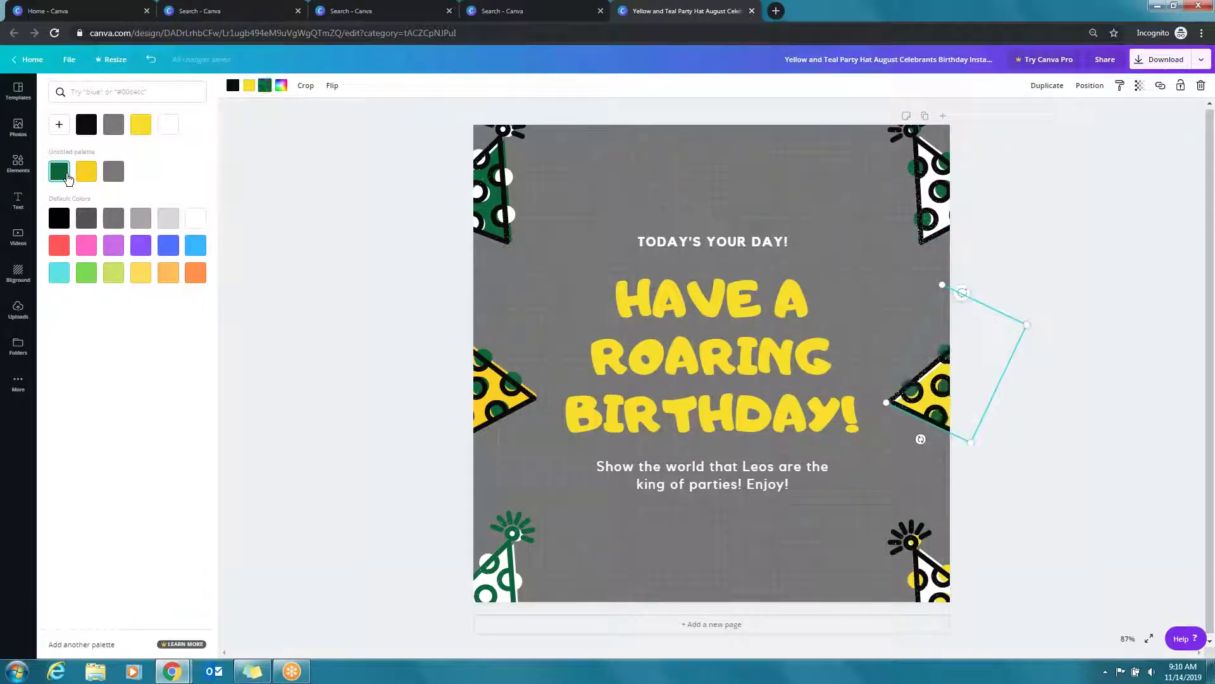
pyautogui.click(950, 586)
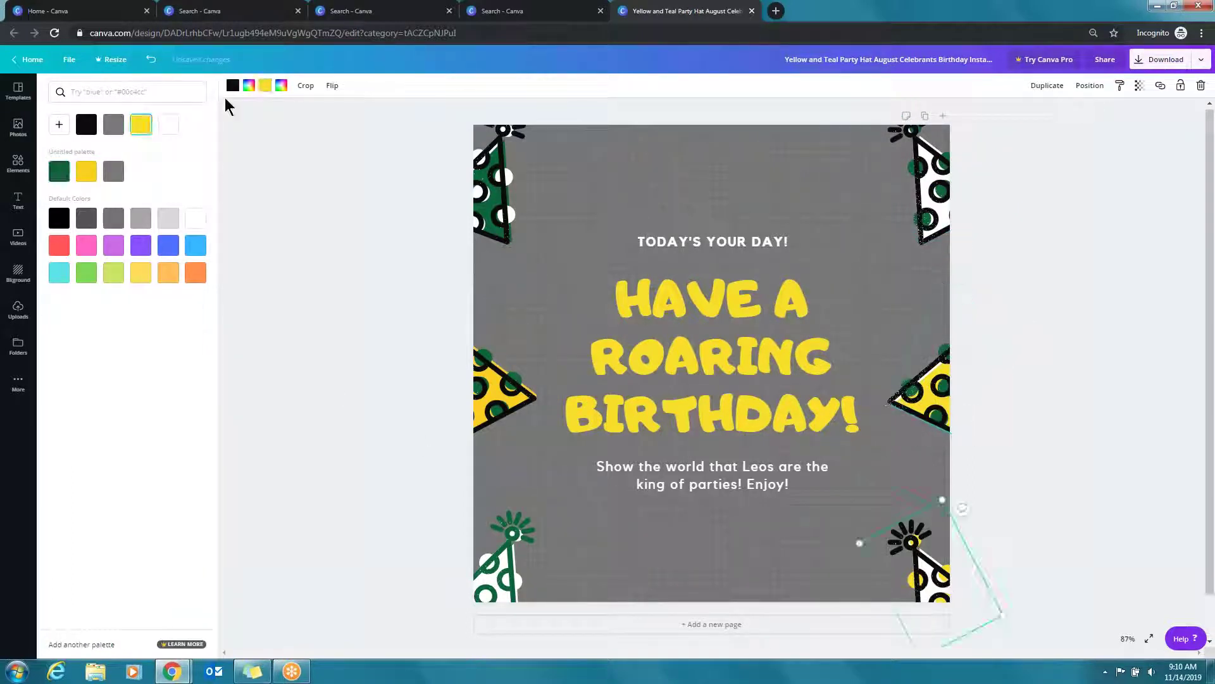
pyautogui.click(266, 88)
pyautogui.click(264, 92)
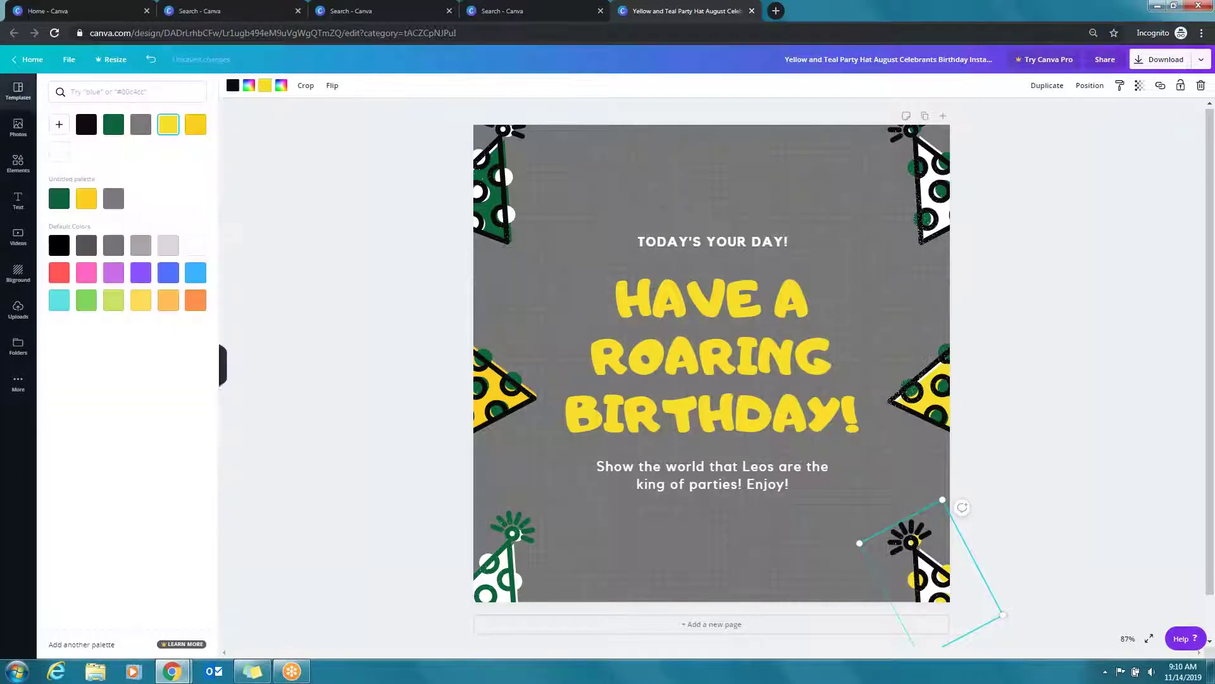
pyautogui.click(87, 198)
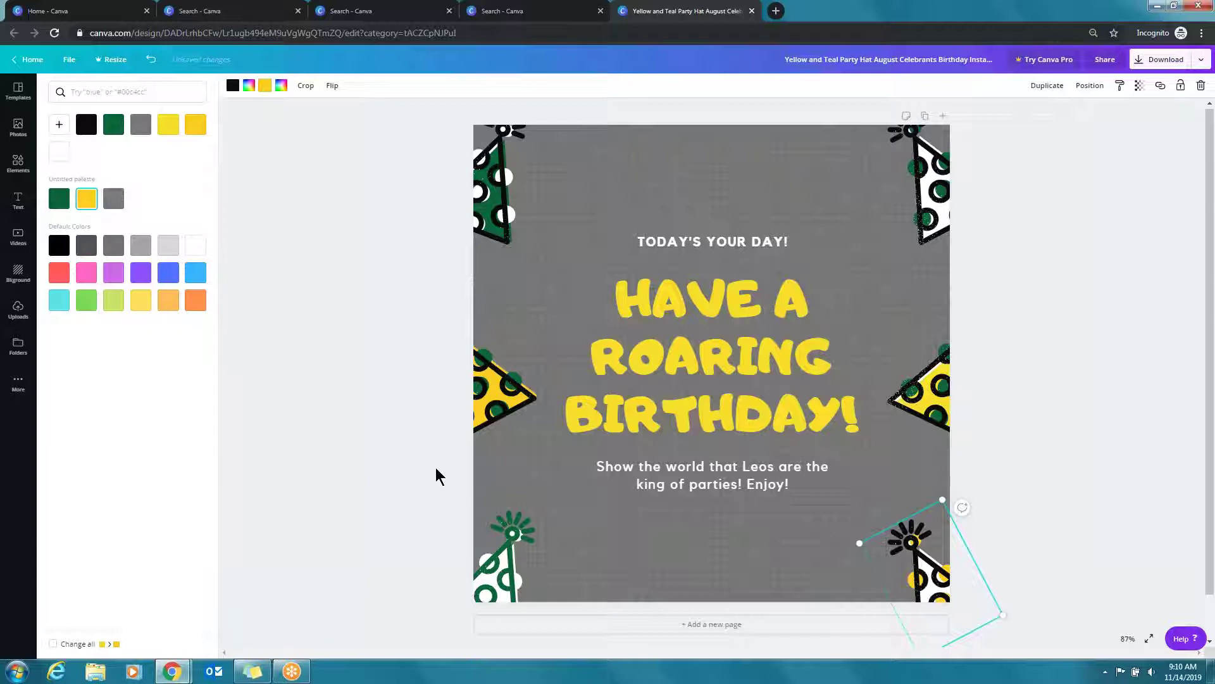
# Adjust the bottom hats: bottom-left to green and yellow, bottom-right's yellow to green
pyautogui.click(497, 573)
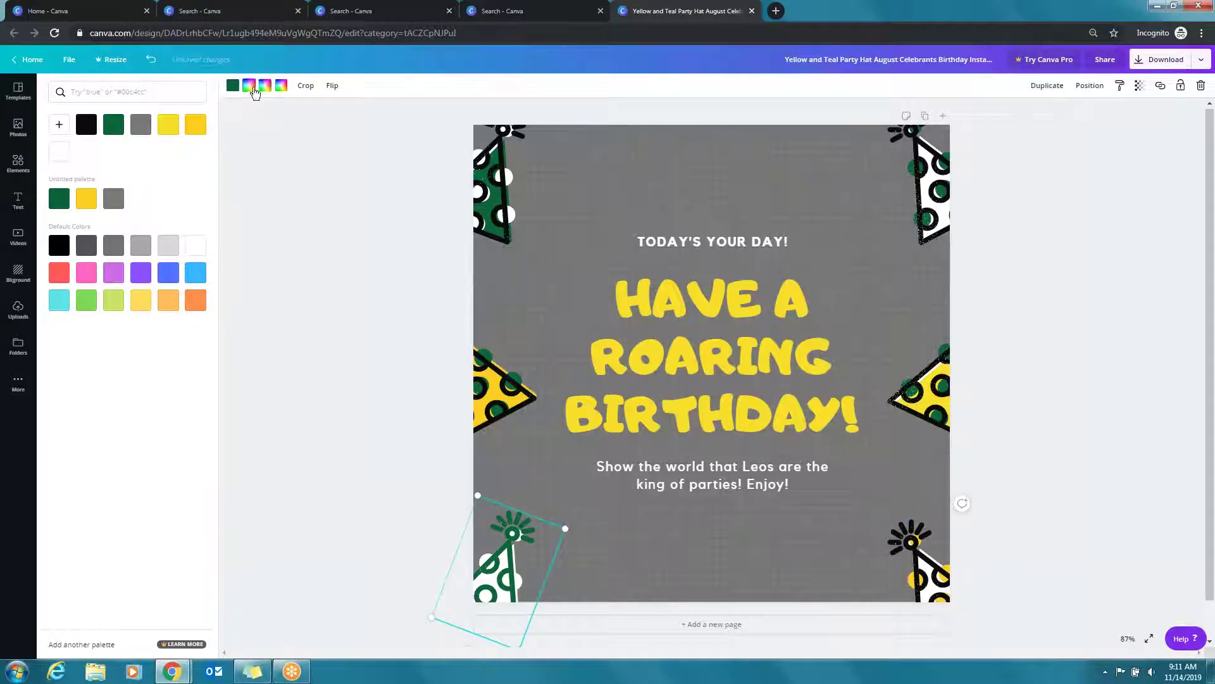
pyautogui.click(59, 198)
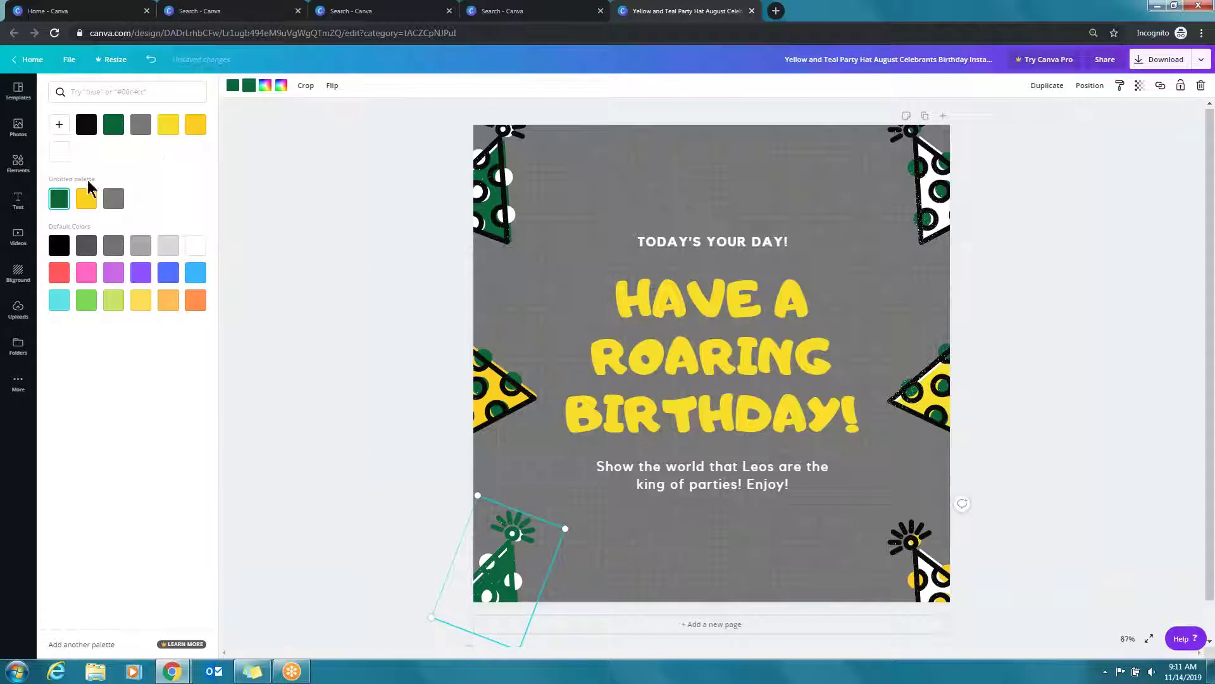
pyautogui.click(84, 200)
pyautogui.click(937, 576)
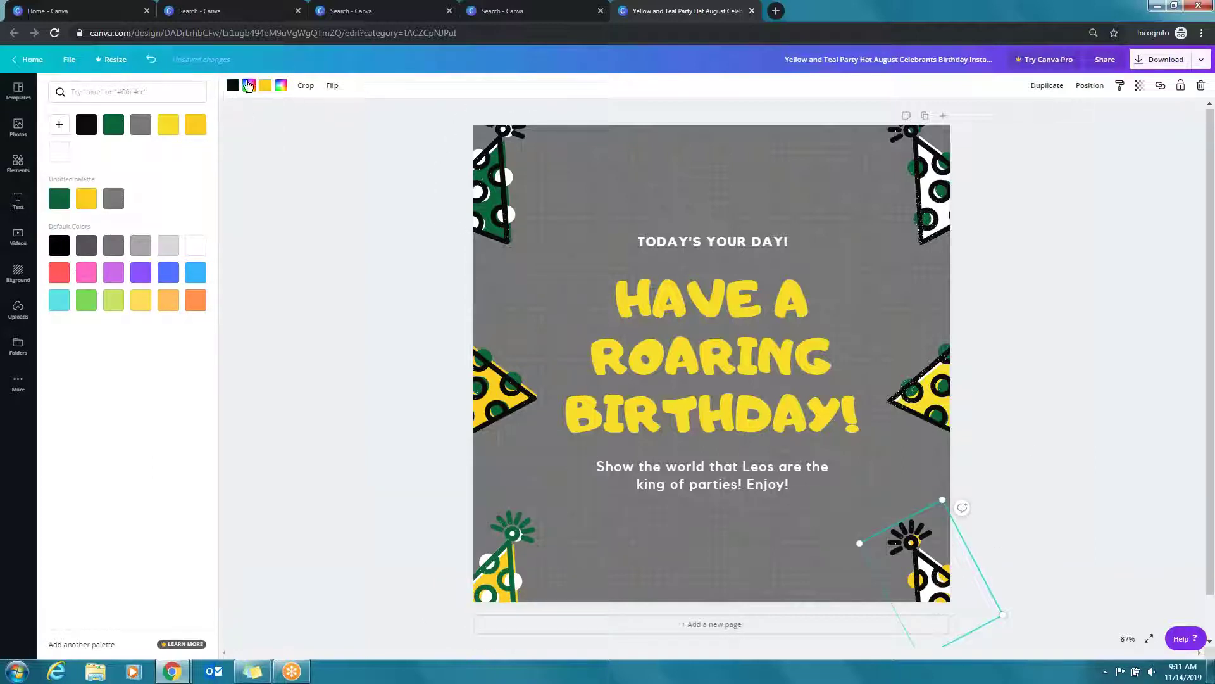
pyautogui.click(59, 199)
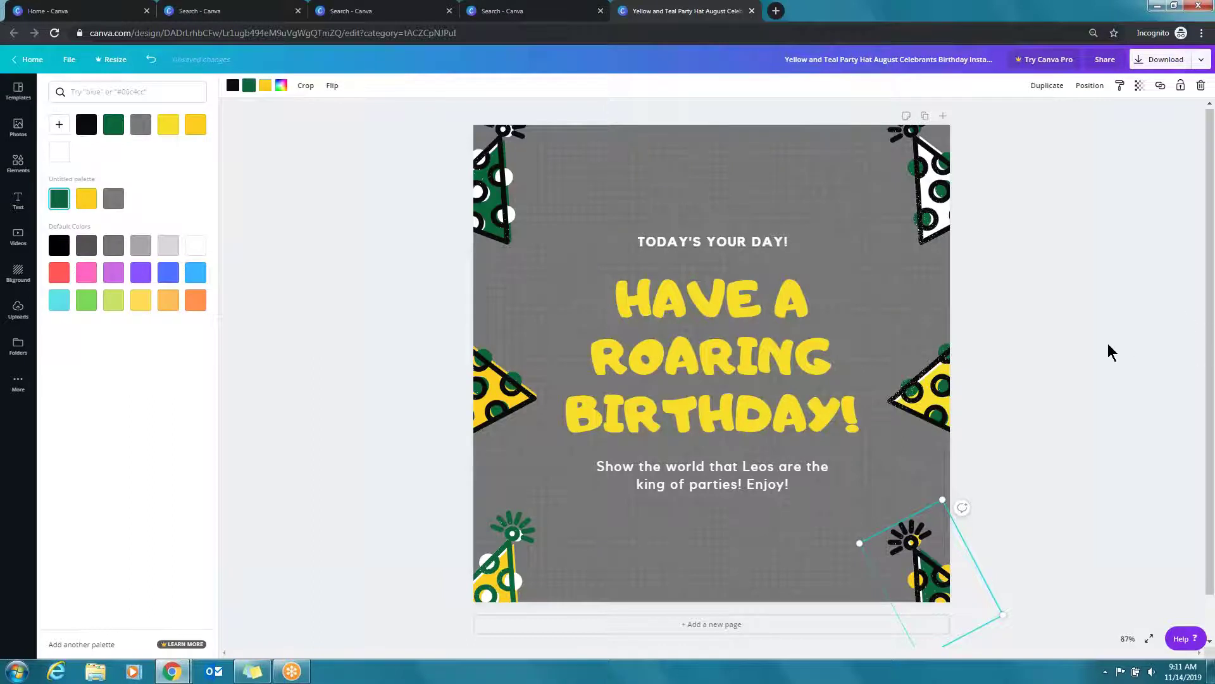
pyautogui.click(1108, 343)
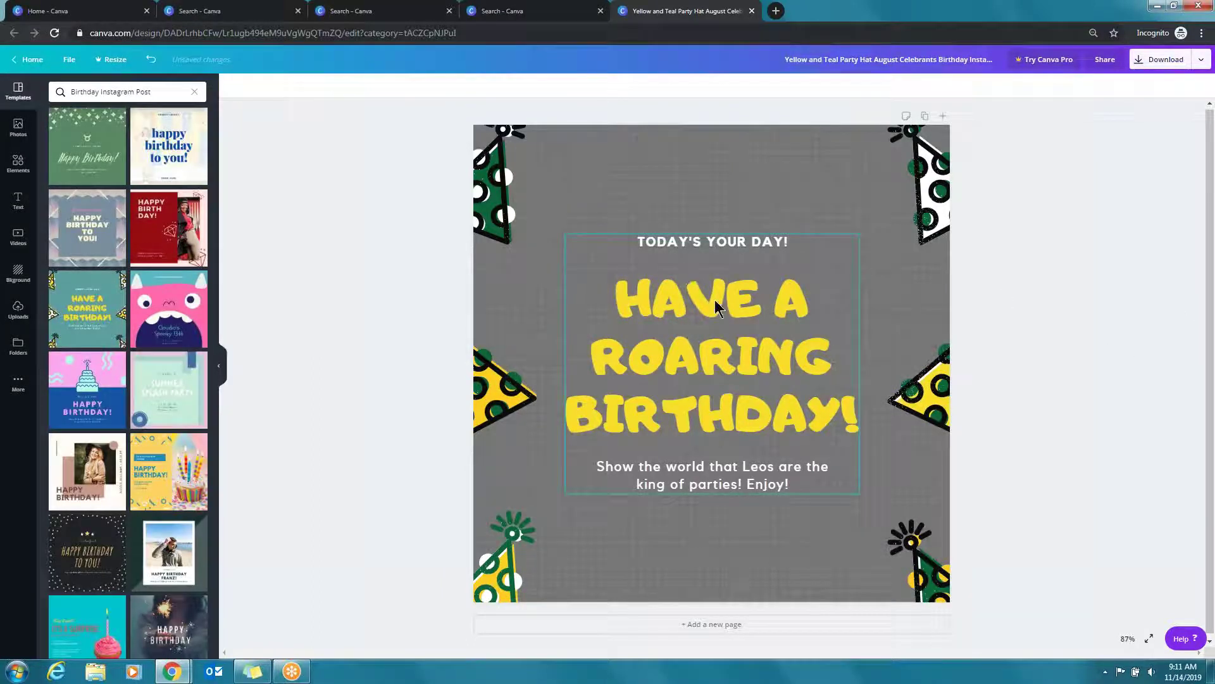
# Move the text group higher and delete the bottom subtitle and the TODAY'S YOUR DAY! line
pyautogui.moveTo(715, 299); pyautogui.dragTo(714, 209)
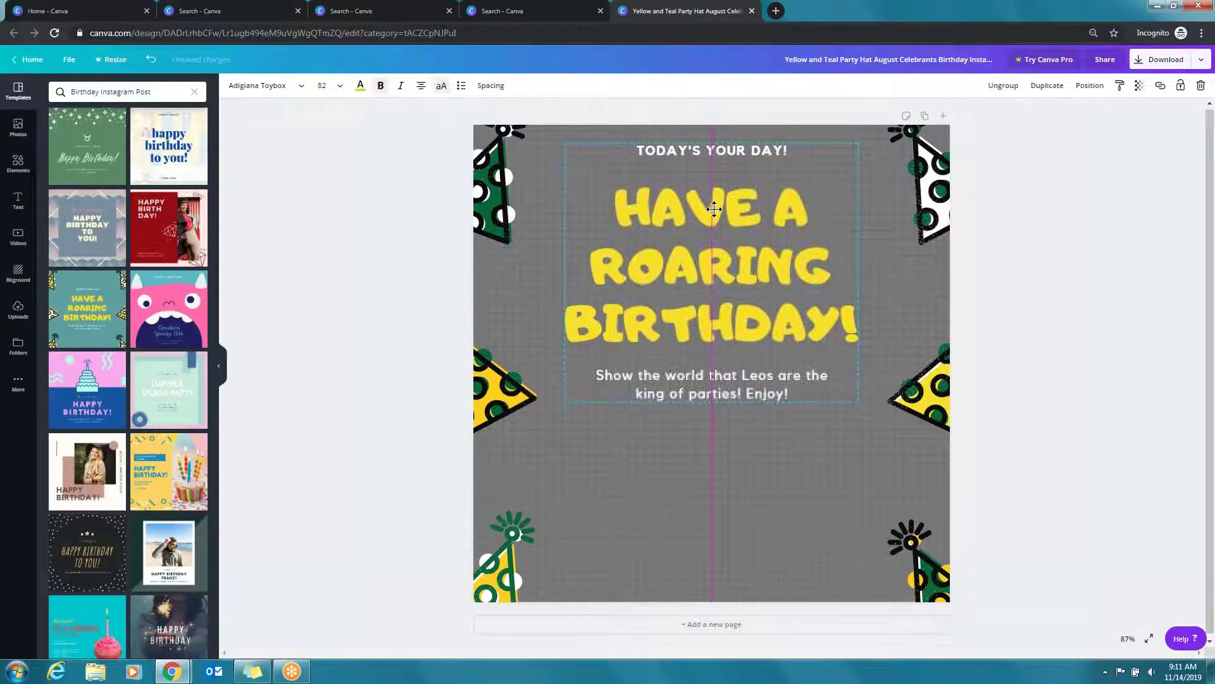
pyautogui.click(717, 385)
pyautogui.click(716, 385)
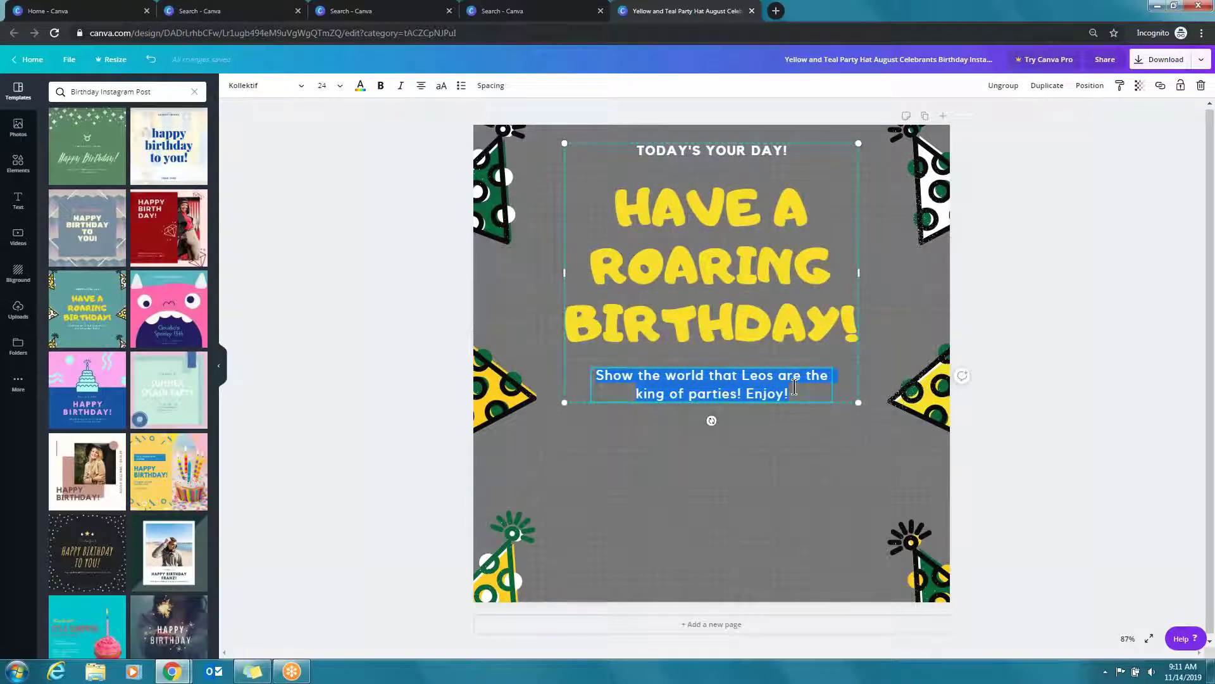
pyautogui.press('Delete')
pyautogui.click(1096, 370)
pyautogui.click(737, 161)
pyautogui.hotkey('ctrl', 'a')
pyautogui.press('Delete')
# Replace ROARING with WONDERFUL in the headline and widen its box to the page edges
pyautogui.click(734, 299)
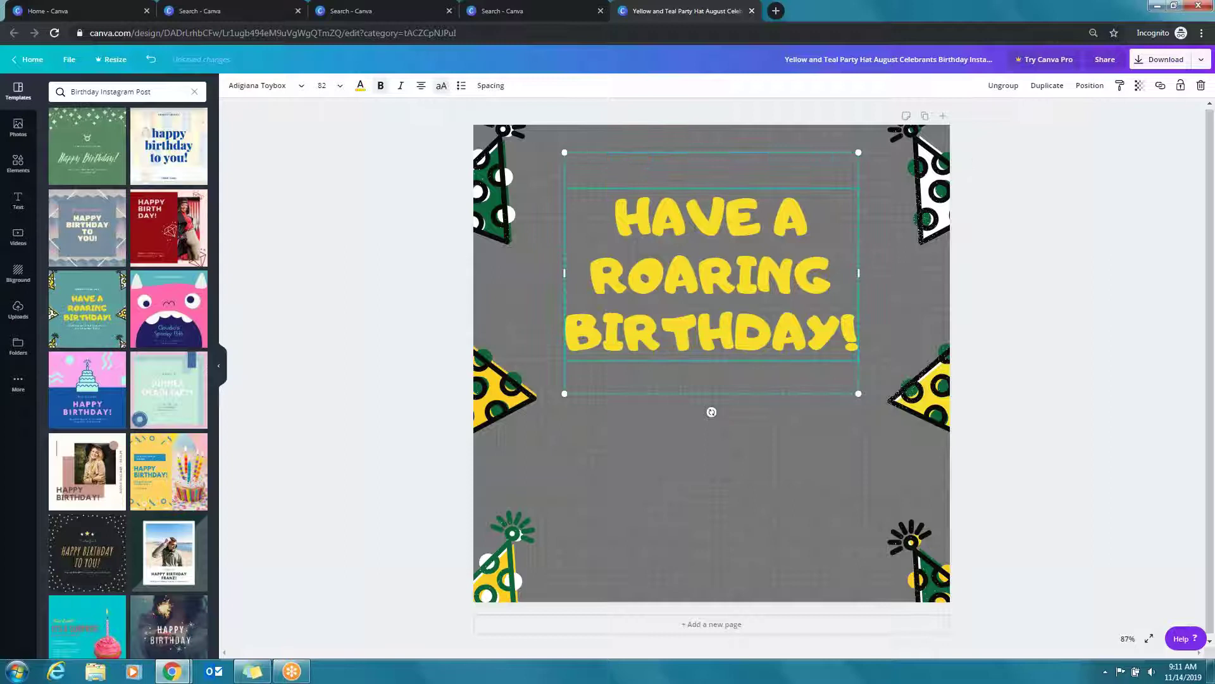
pyautogui.doubleClick(717, 252)
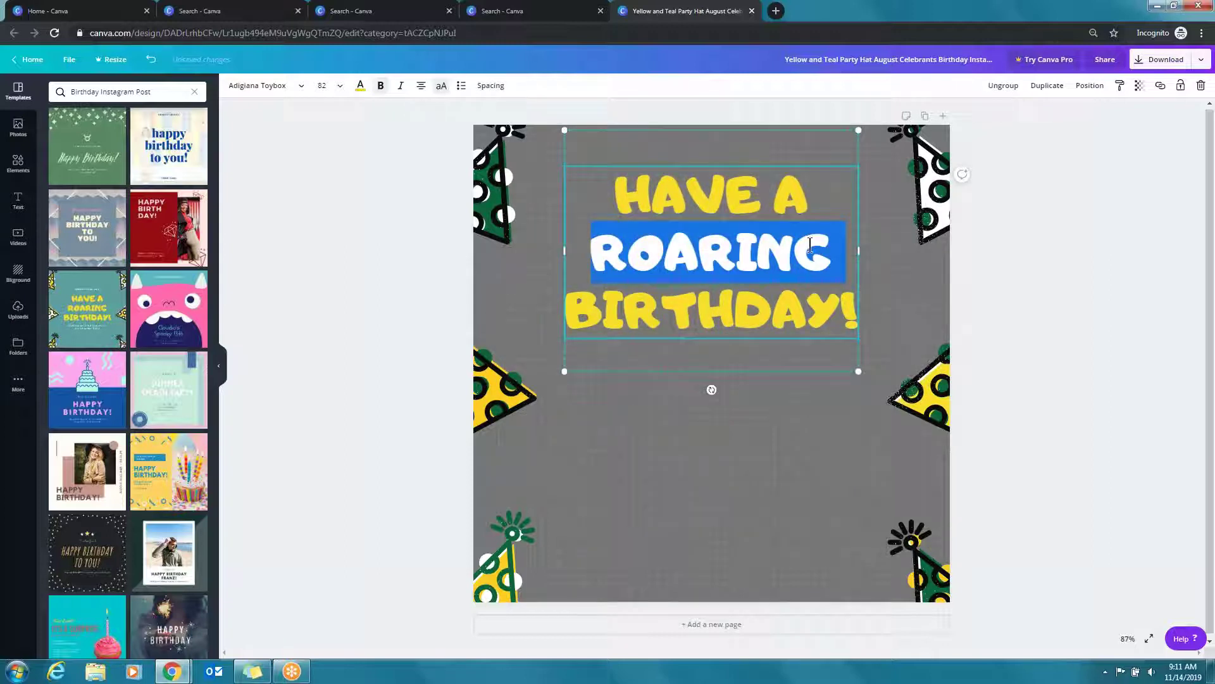
pyautogui.press('BackSpace')
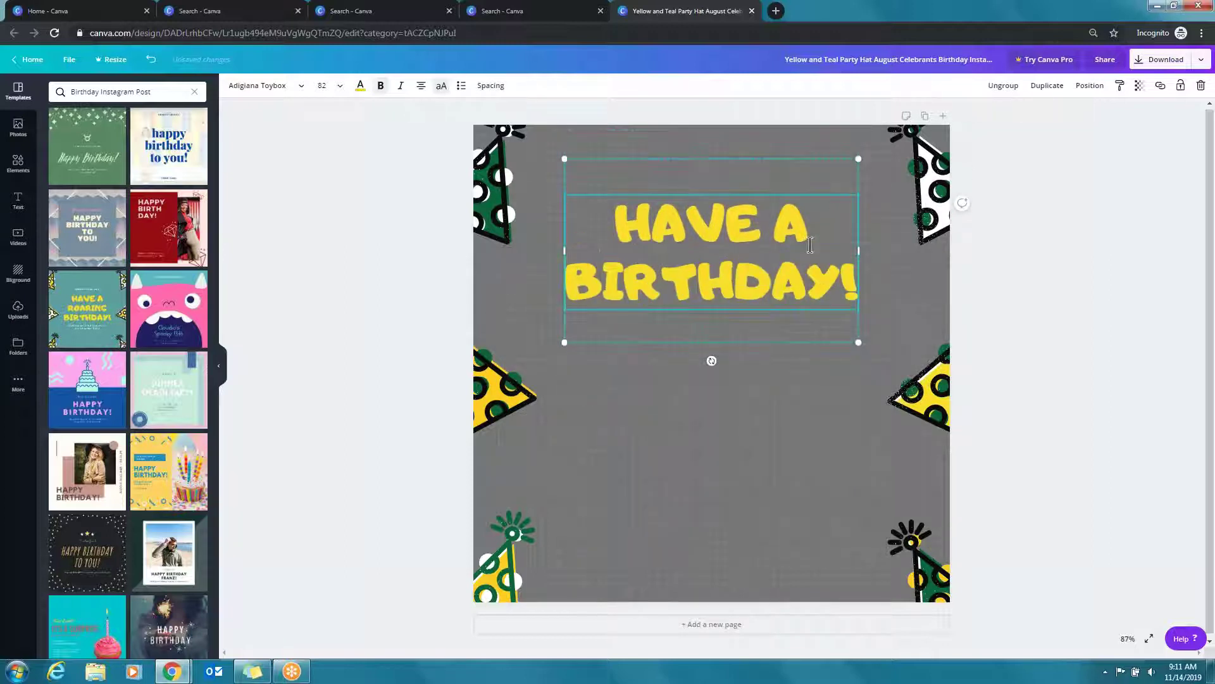
pyautogui.write('WONDERF')
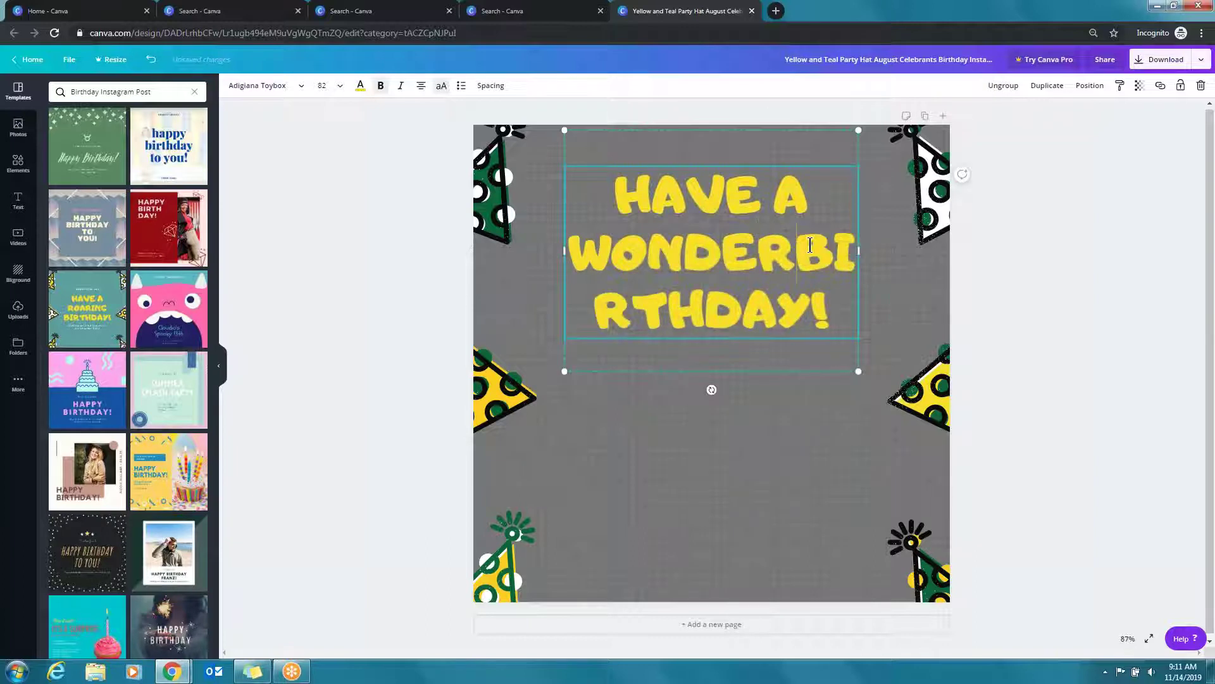
pyautogui.write('UL')
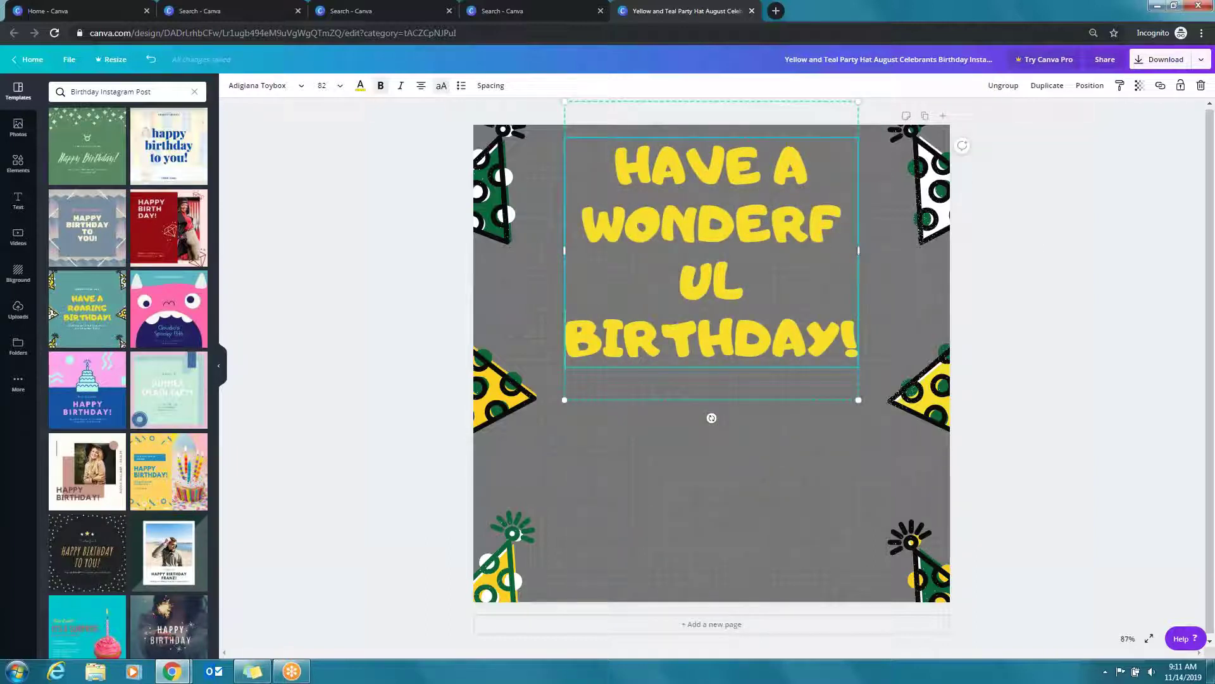
pyautogui.moveTo(526, 252); pyautogui.dragTo(475, 253)
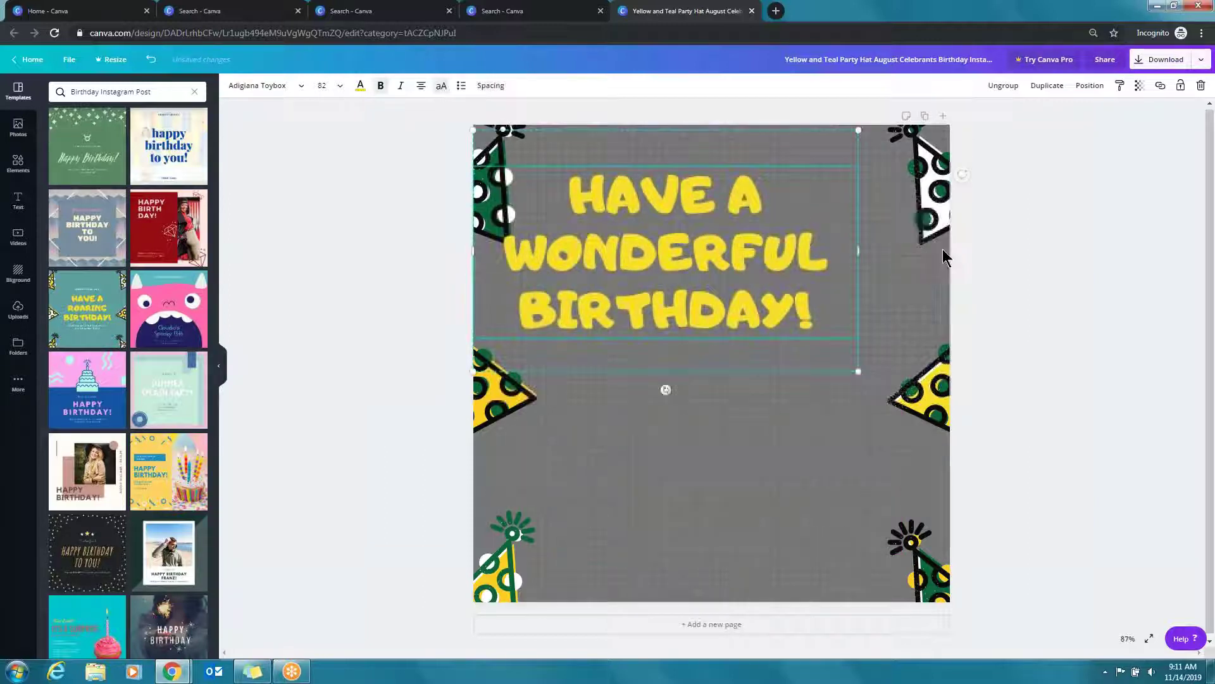
pyautogui.moveTo(910, 246); pyautogui.dragTo(966, 264)
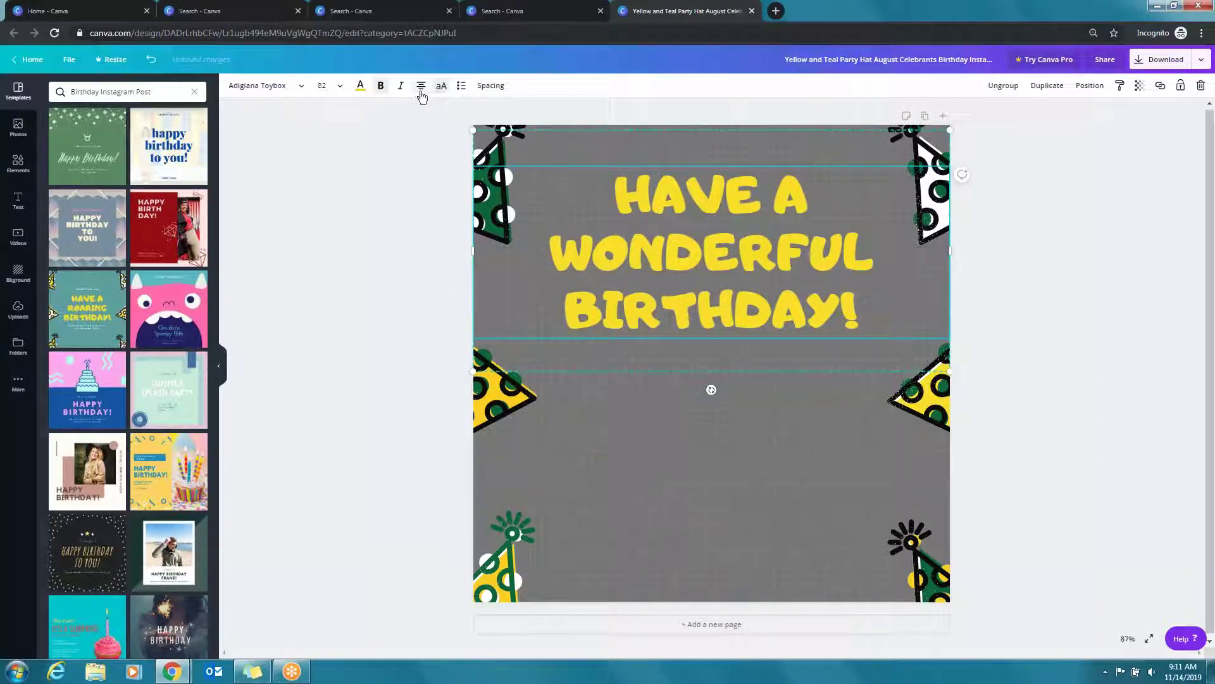
pyautogui.click(1127, 353)
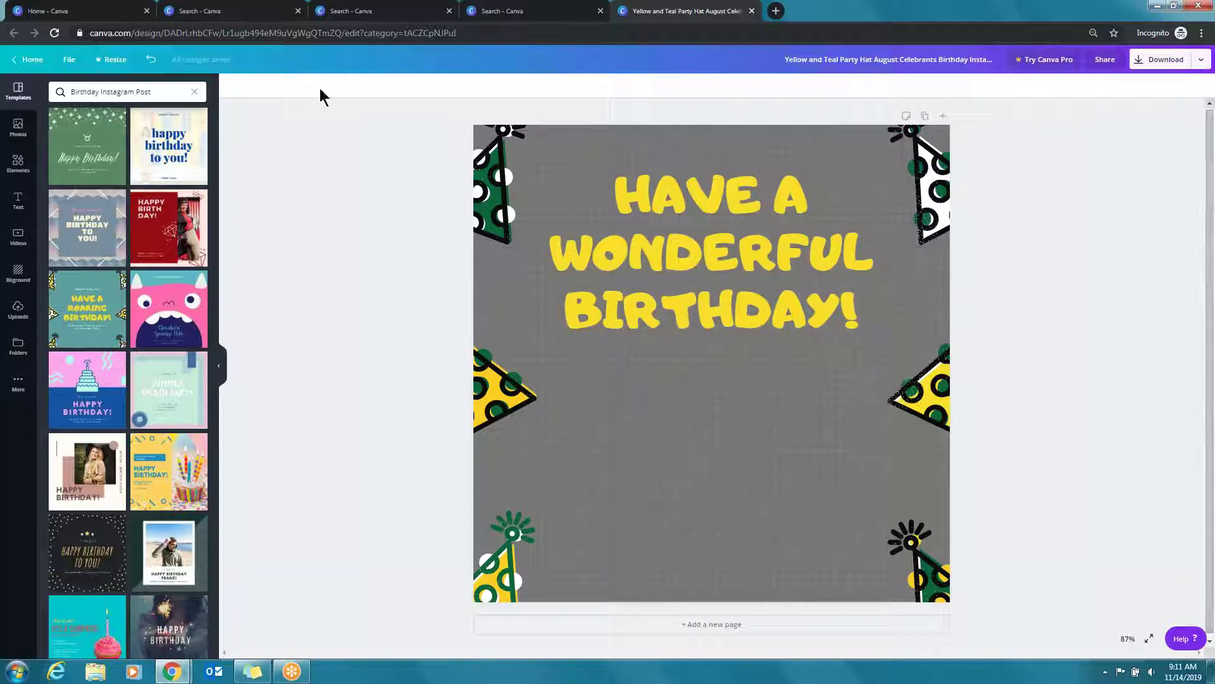
# Add a circle photo frame from Elements, shrink it below the headline, then copy the page
pyautogui.click(17, 162)
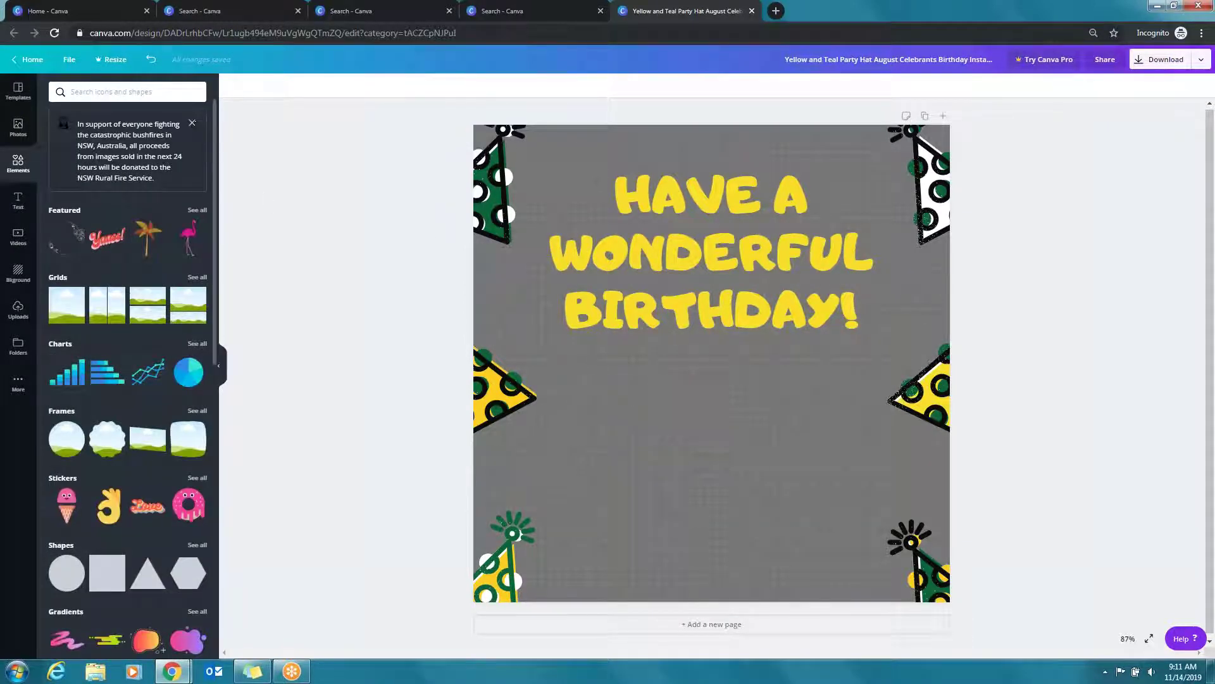
pyautogui.scroll(-2, 75, 356)
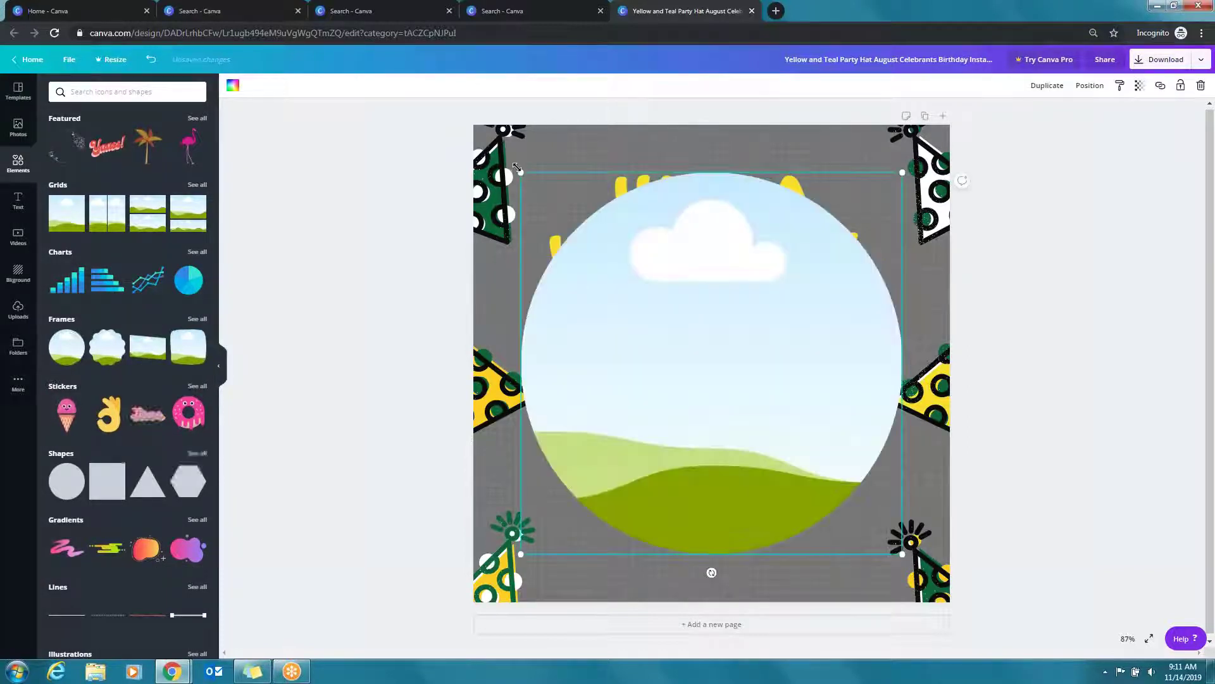
pyautogui.moveTo(545, 209); pyautogui.dragTo(727, 389)
pyautogui.moveTo(777, 436); pyautogui.dragTo(684, 436)
pyautogui.click(1206, 328)
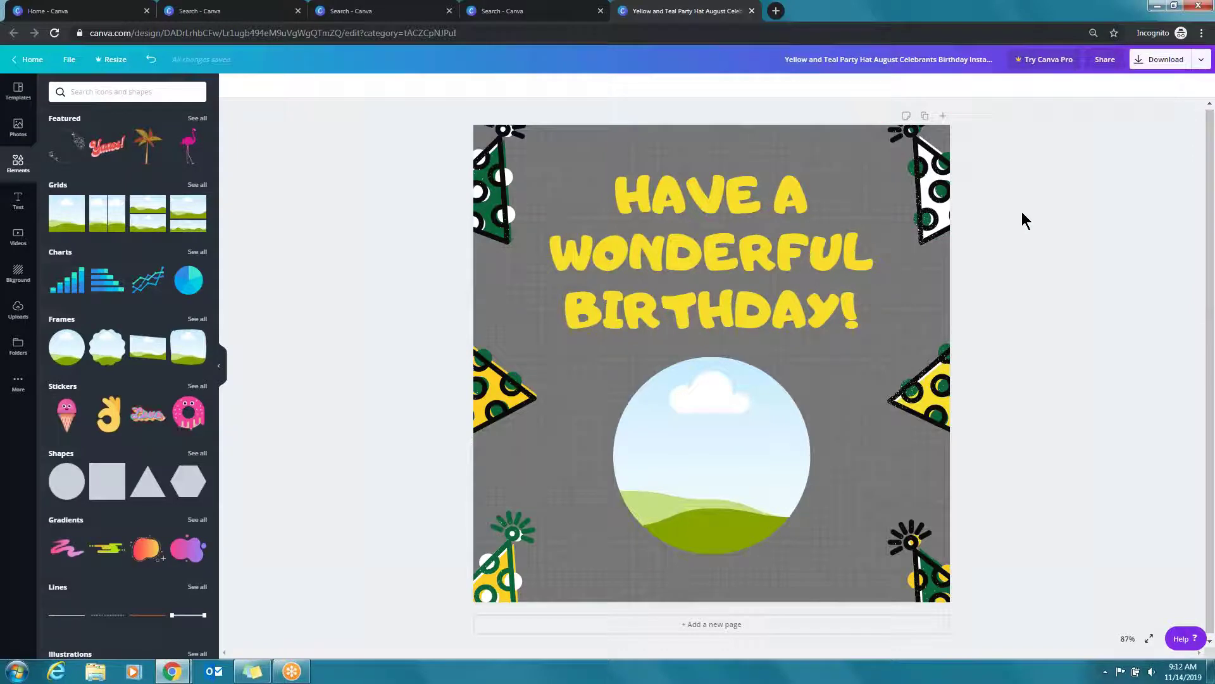
pyautogui.click(924, 118)
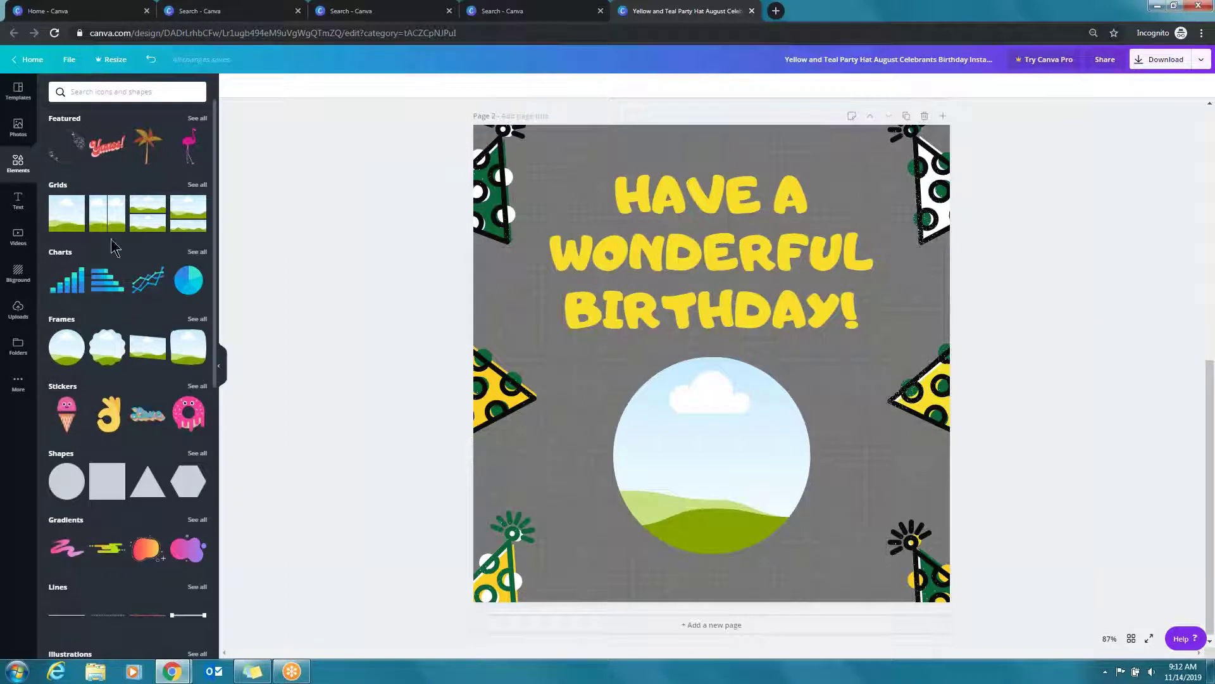
# Upload the Headshot photo from the Team Headshots & Info folder
pyautogui.click(19, 310)
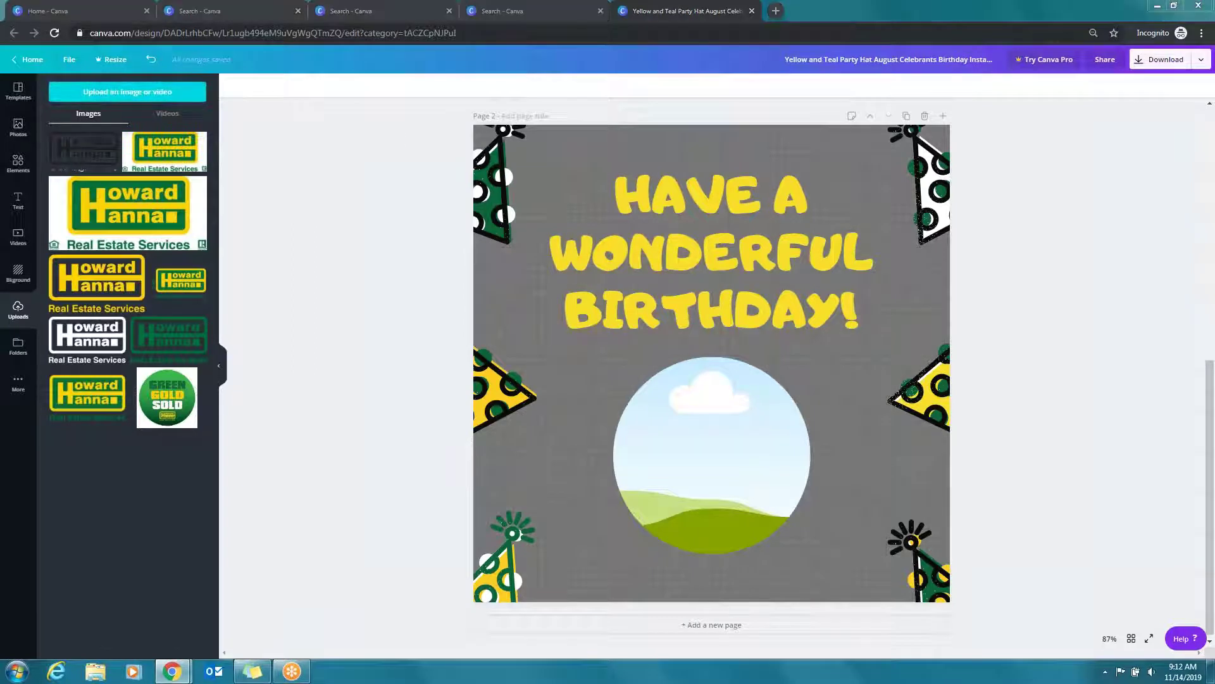
pyautogui.click(128, 92)
pyautogui.click(138, 28)
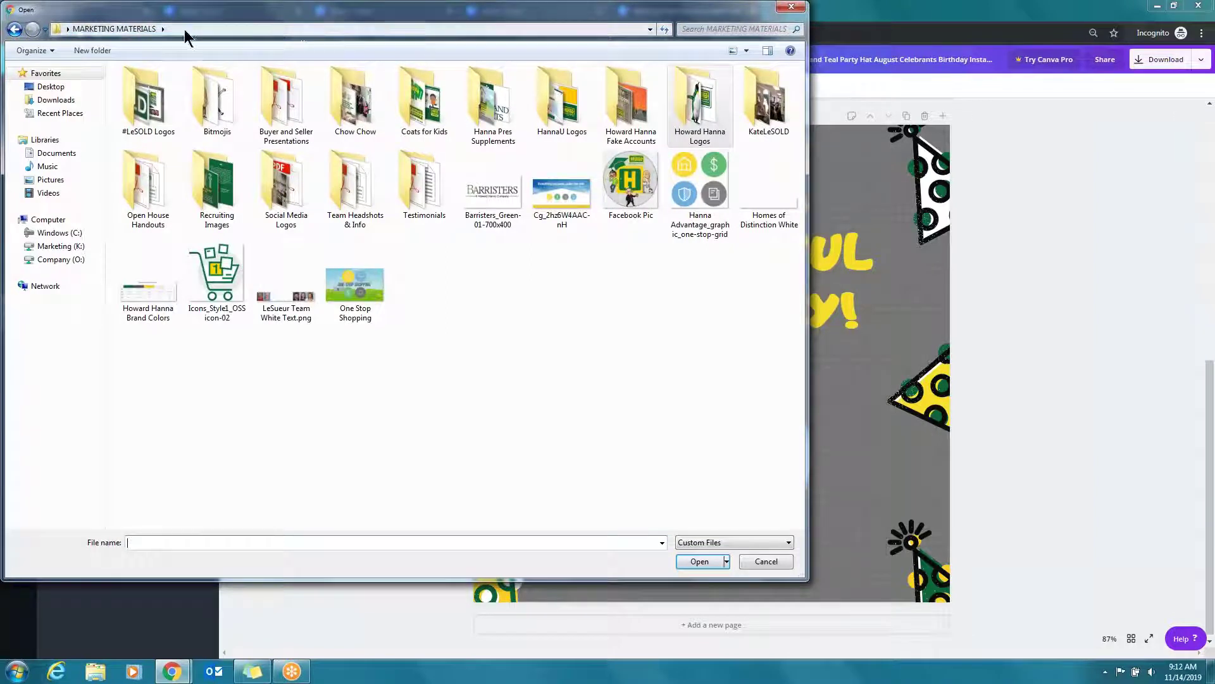
pyautogui.doubleClick(366, 207)
pyautogui.doubleClick(355, 193)
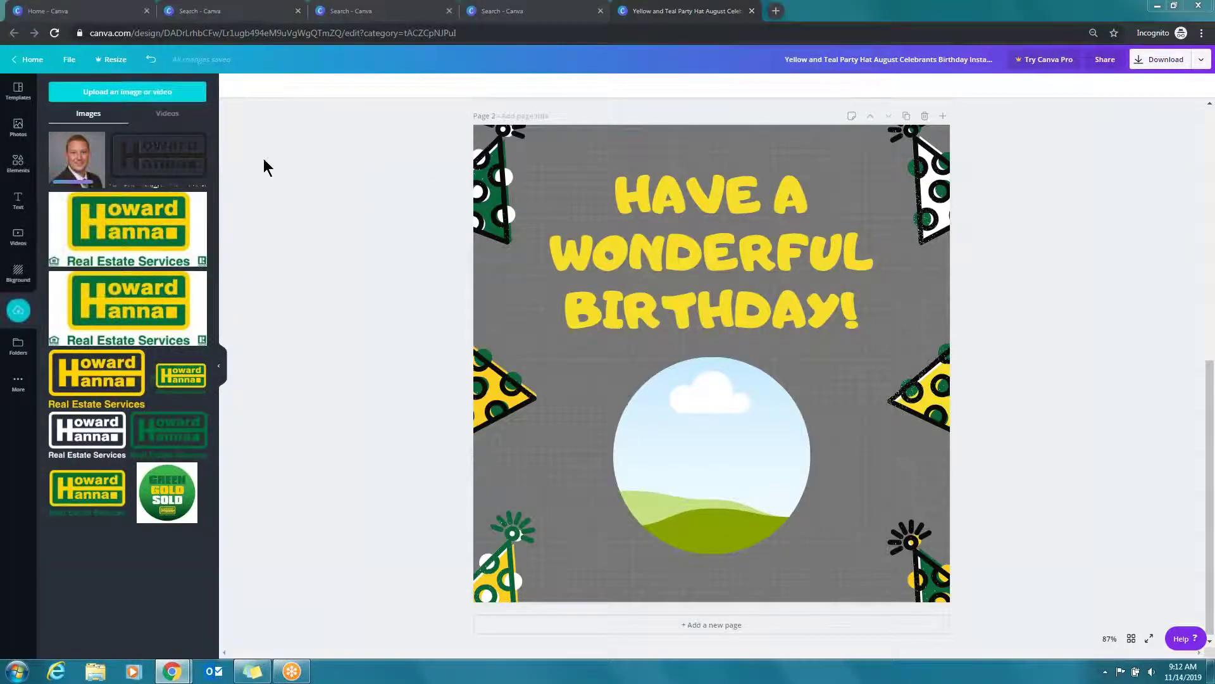
pyautogui.click(183, 92)
pyautogui.click(553, 178)
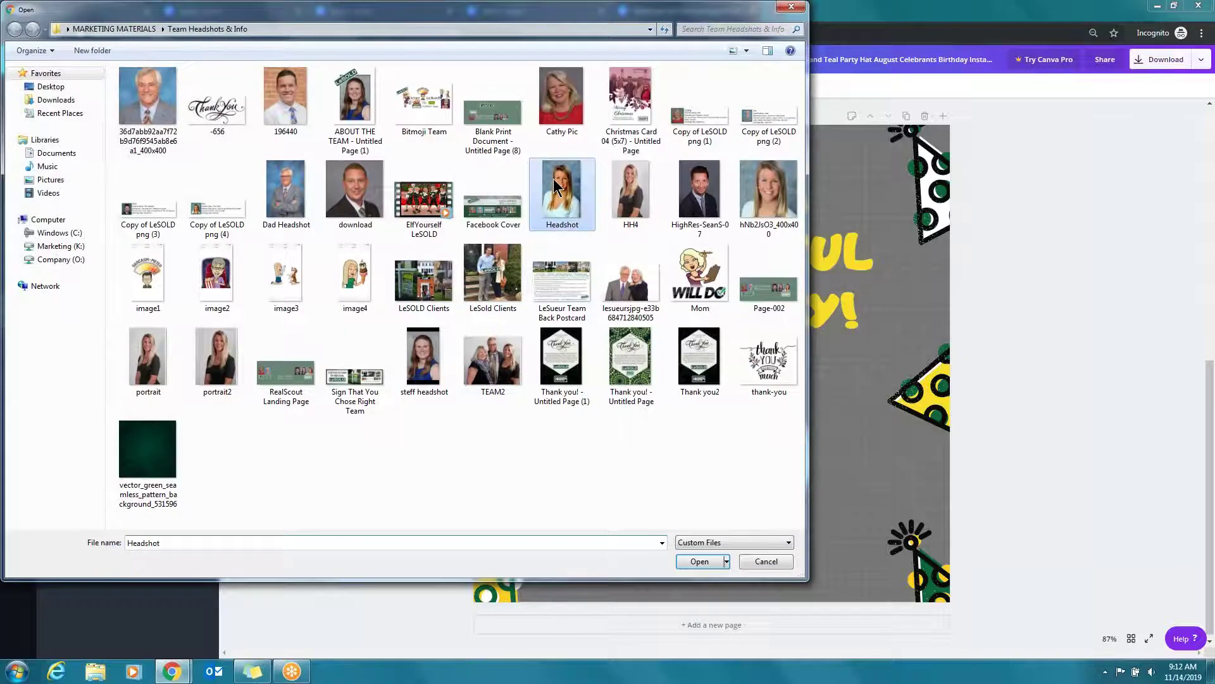
pyautogui.doubleClick(553, 179)
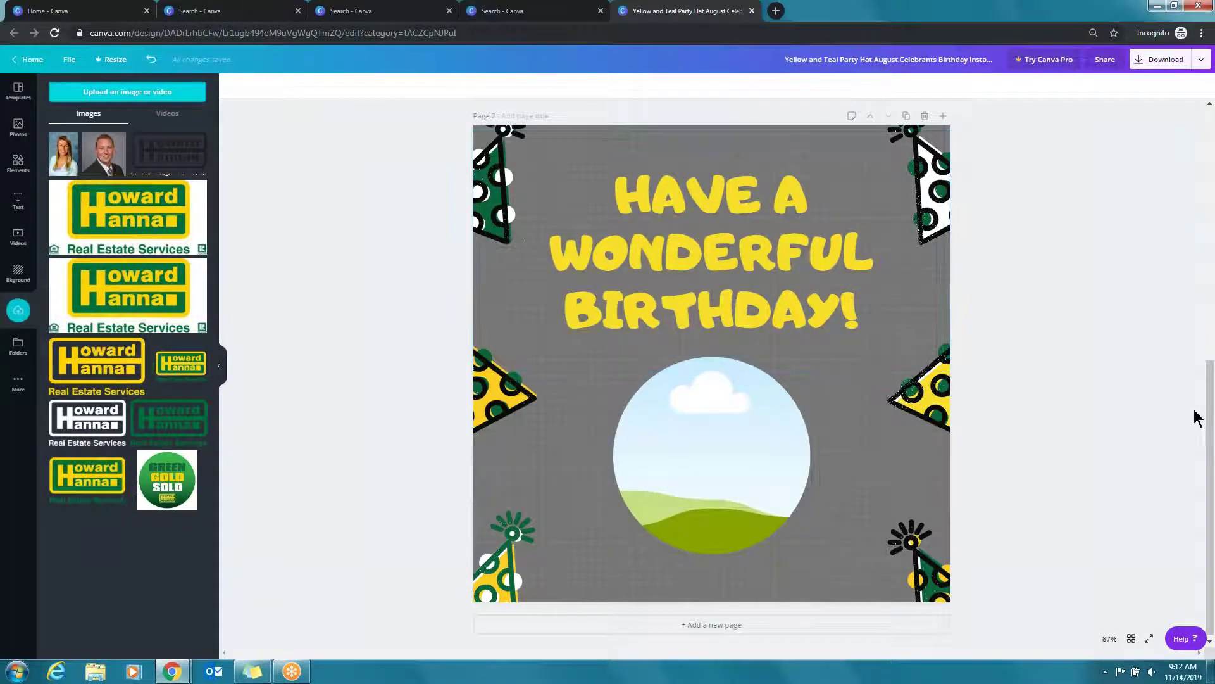
# Place the man's headshot into the circle frame on page 1
pyautogui.click(1211, 343)
pyautogui.moveTo(104, 153); pyautogui.dragTo(658, 446)
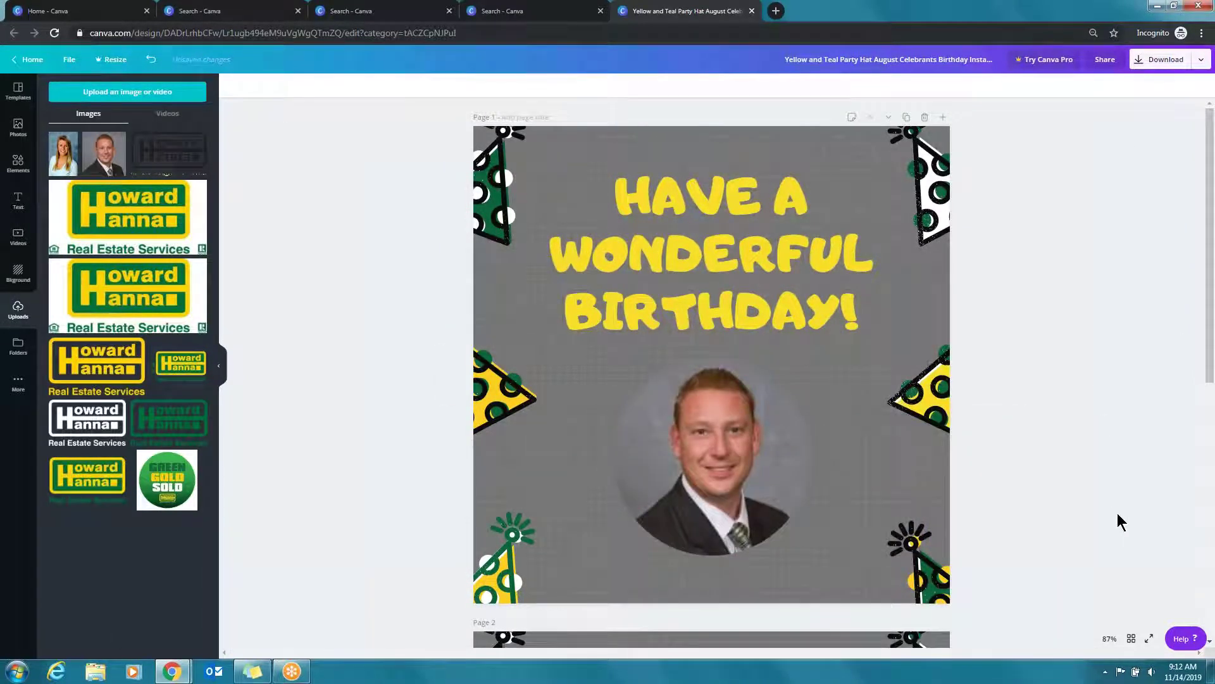
pyautogui.scroll(-5, 1117, 518)
# Fill page 2's circle frame with the woman's headshot and crop it to centre her face
pyautogui.moveTo(64, 153); pyautogui.dragTo(693, 428)
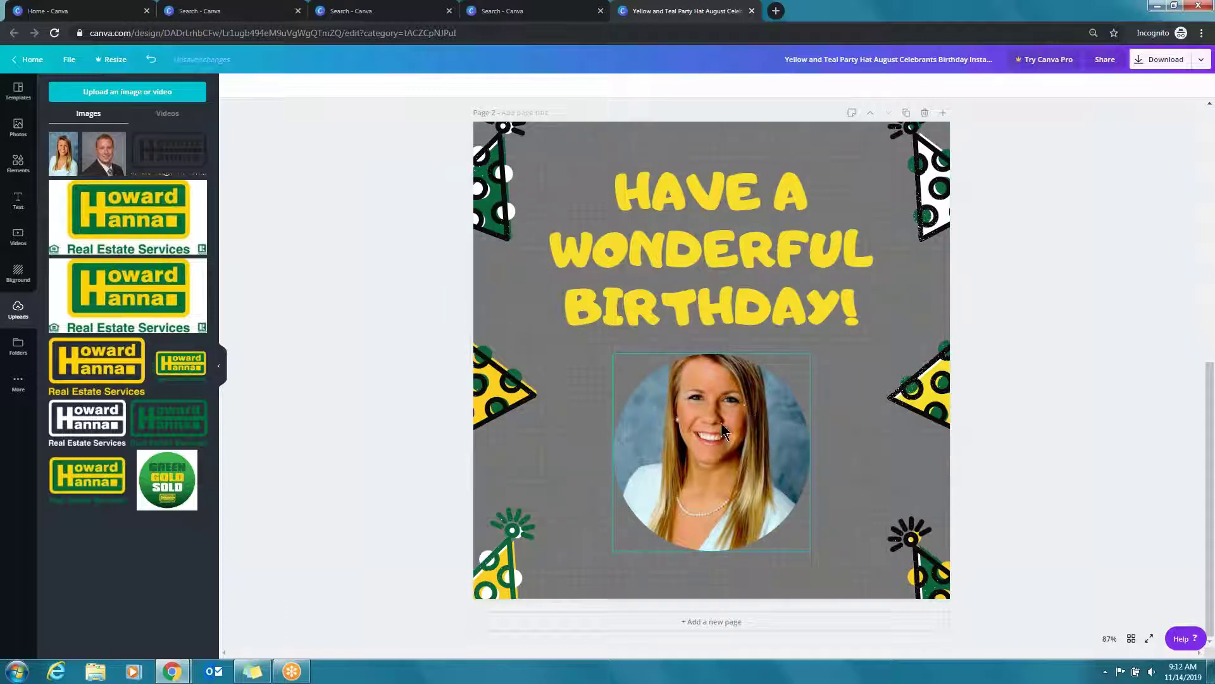
pyautogui.click(631, 465)
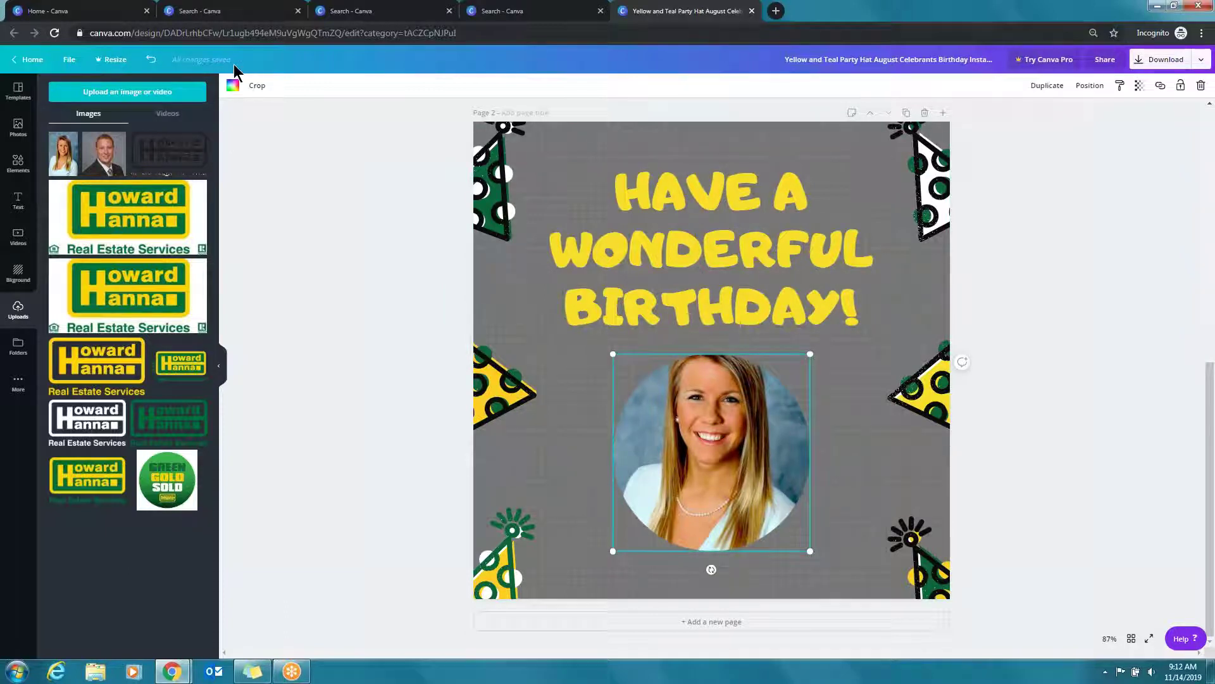
pyautogui.click(257, 87)
pyautogui.moveTo(744, 441); pyautogui.dragTo(744, 466)
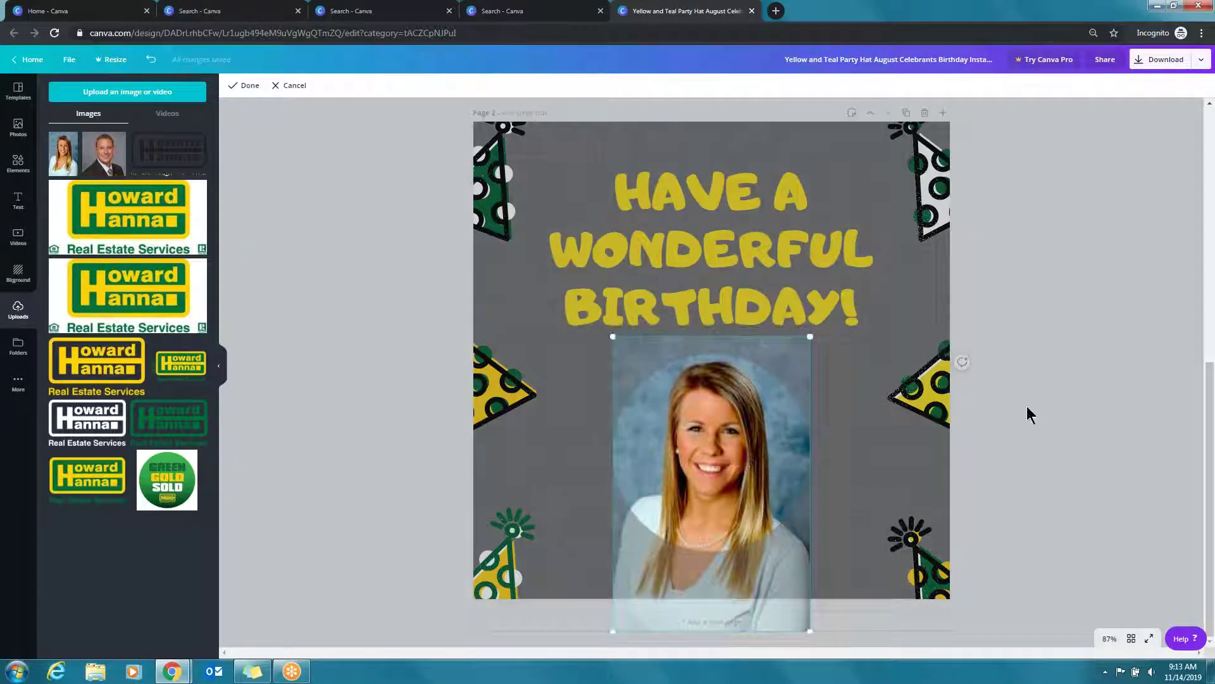
pyautogui.click(1027, 405)
# Shrink the photo circle and centre it on the page below the heading
pyautogui.moveTo(795, 369); pyautogui.dragTo(776, 390)
pyautogui.moveTo(614, 386); pyautogui.dragTo(648, 417)
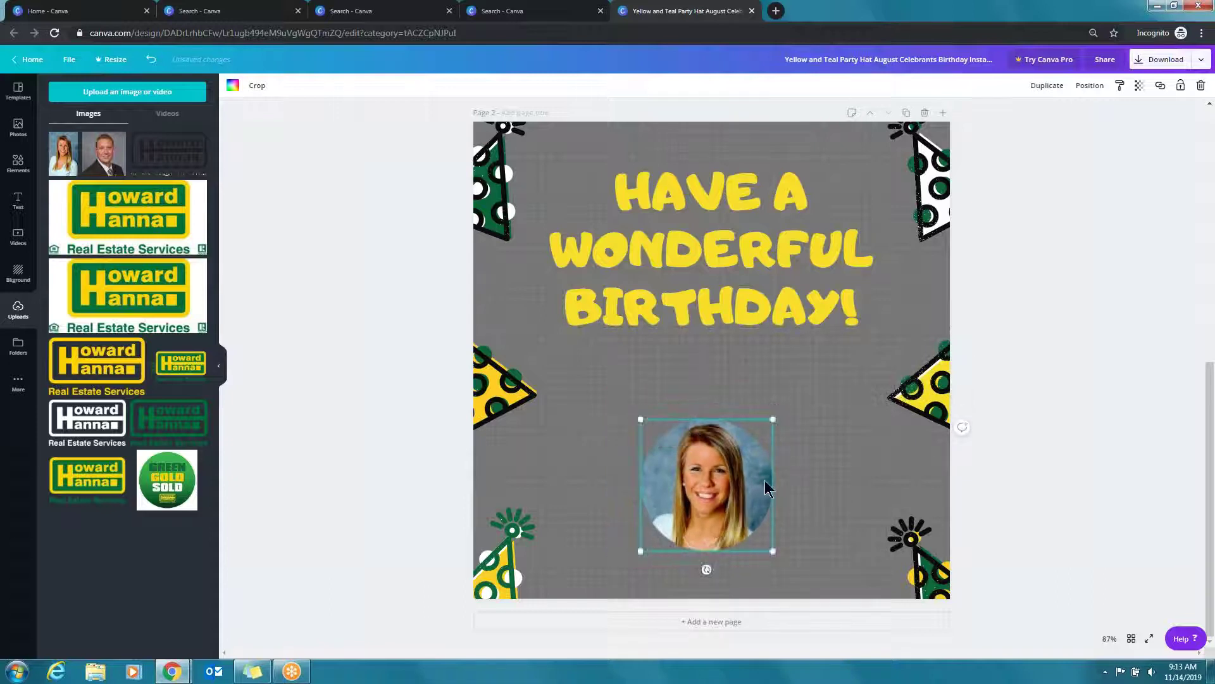
pyautogui.moveTo(723, 492); pyautogui.dragTo(733, 450)
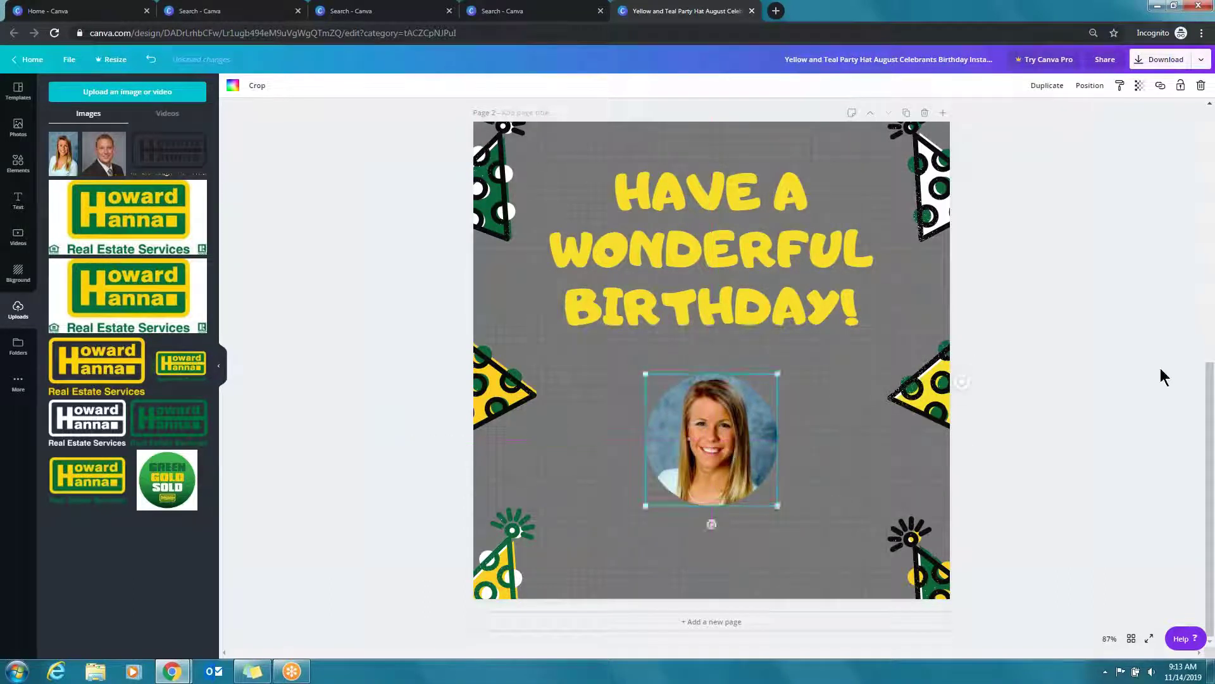
pyautogui.click(1161, 372)
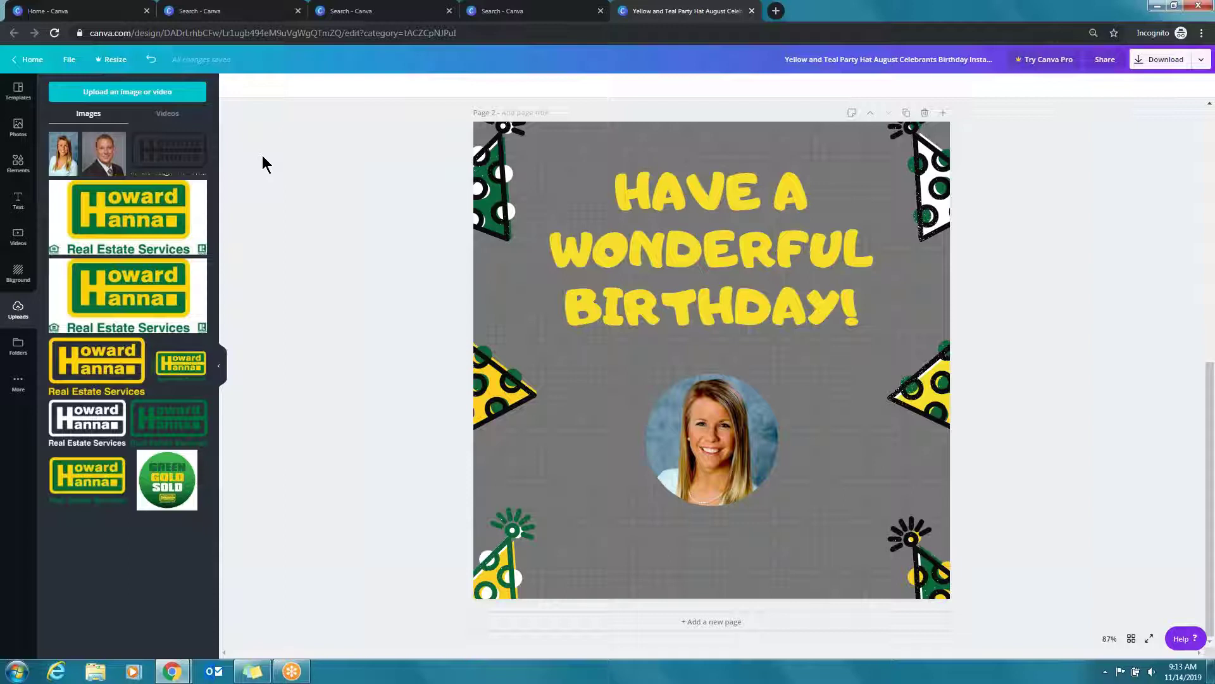
# Return to the Canva home page and open the full Social Media template list
pyautogui.click(28, 59)
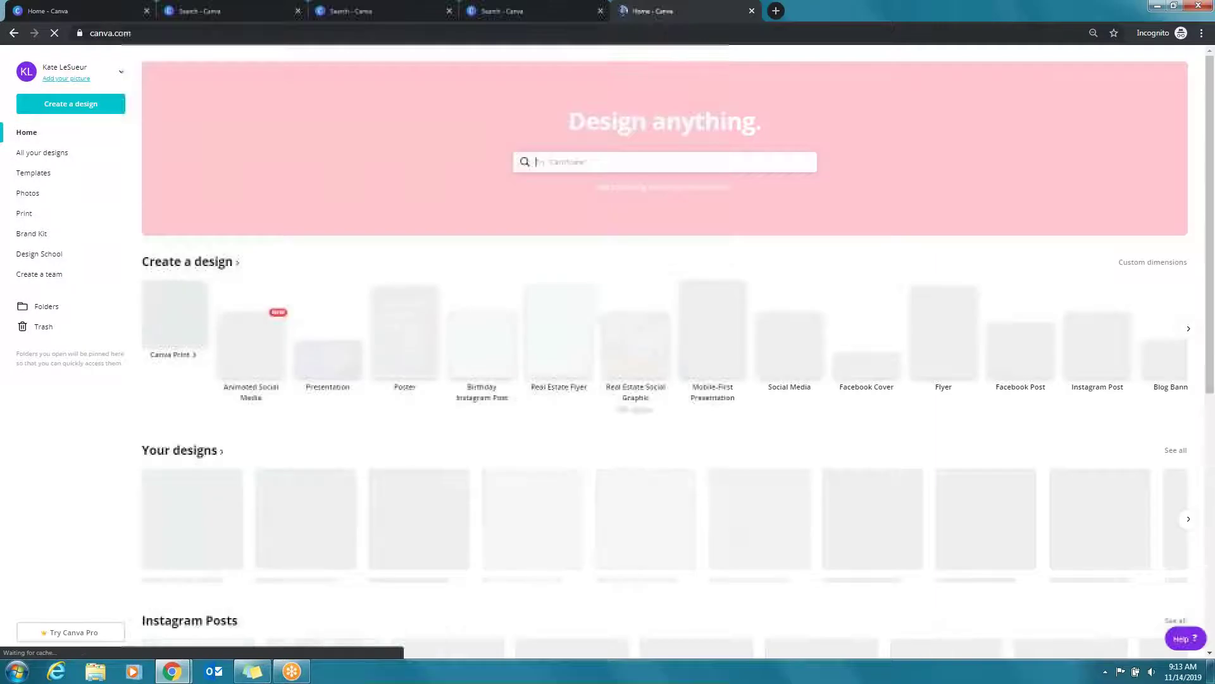
pyautogui.scroll(-2, 341, 499)
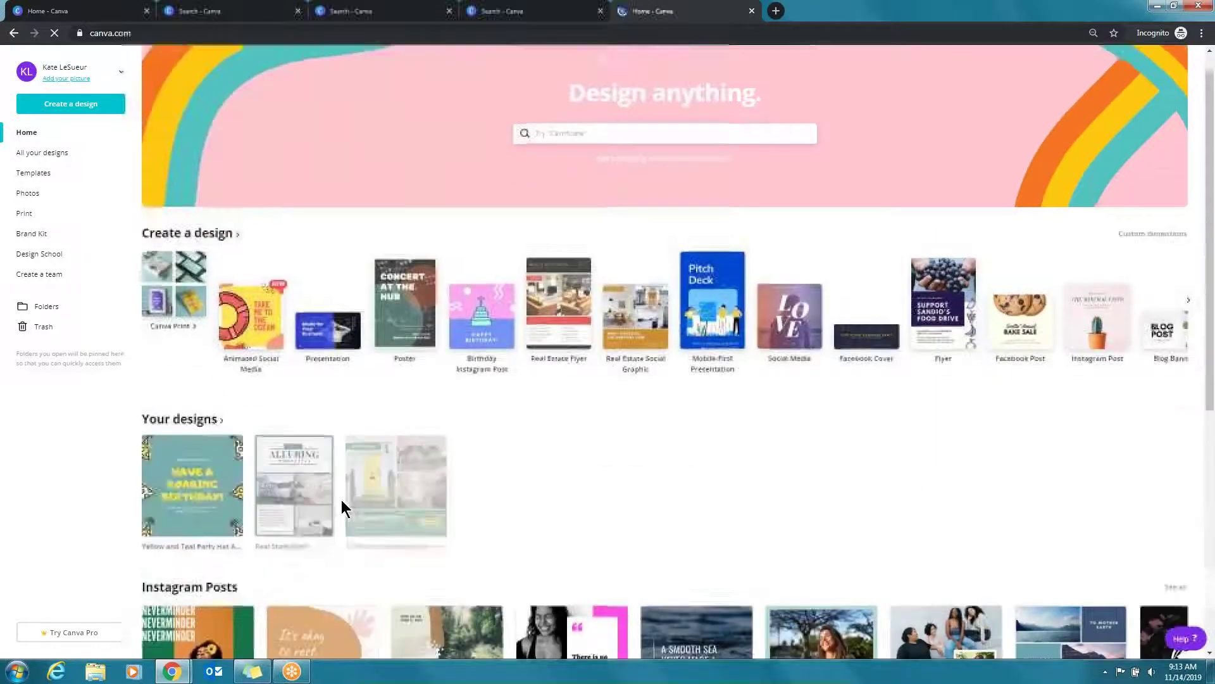
pyautogui.scroll(-2, 342, 502)
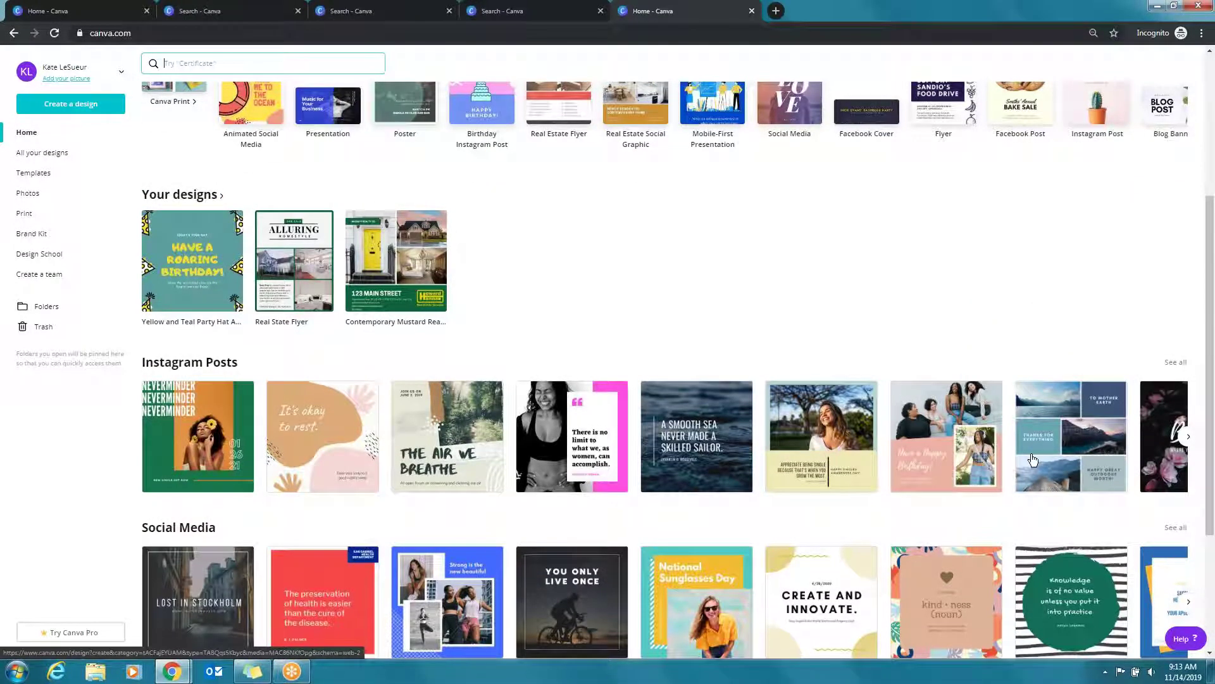
pyautogui.scroll(-3, 568, 481)
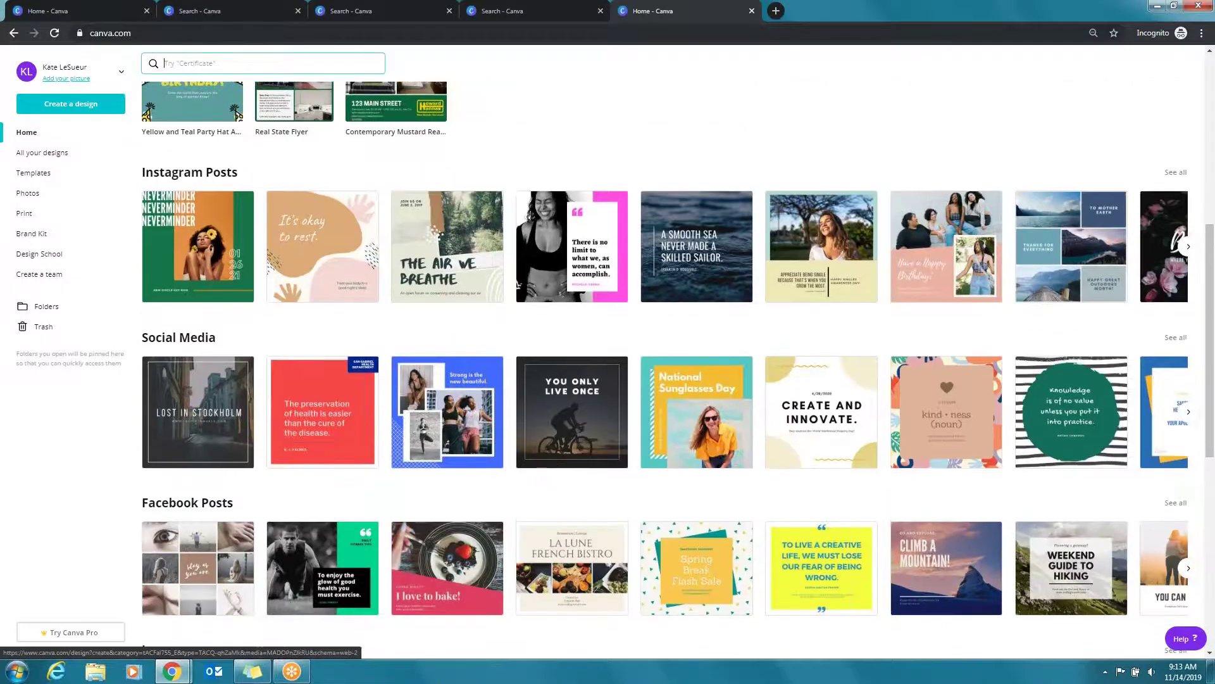
pyautogui.scroll(-3, 812, 214)
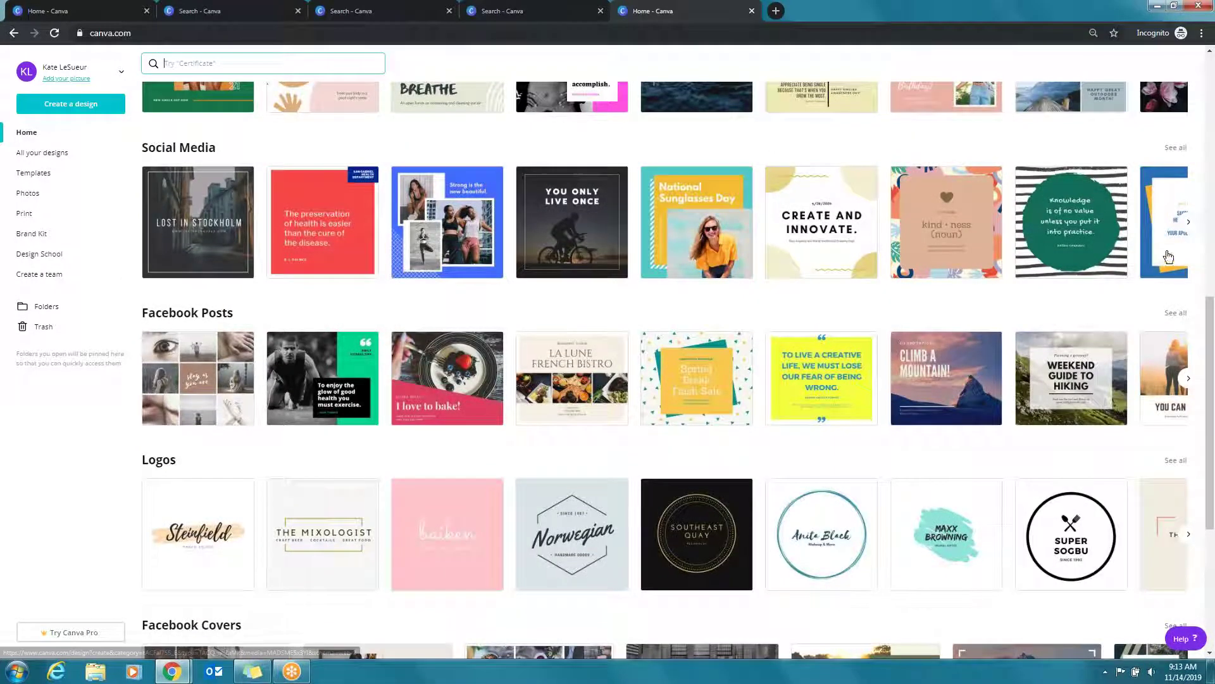
pyautogui.click(1189, 221)
pyautogui.click(1178, 225)
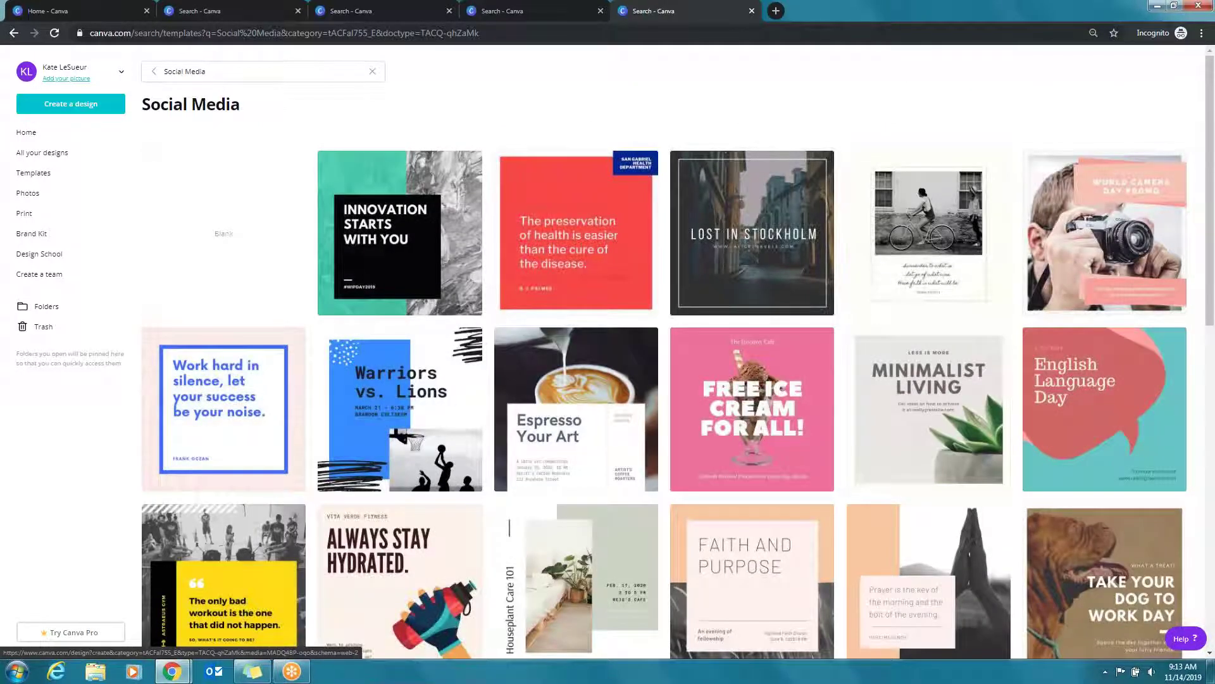
# Open the Monochromatic Just Sold real estate social media template from the results
pyautogui.scroll(-3, 481, 212)
pyautogui.scroll(-4, 401, 327)
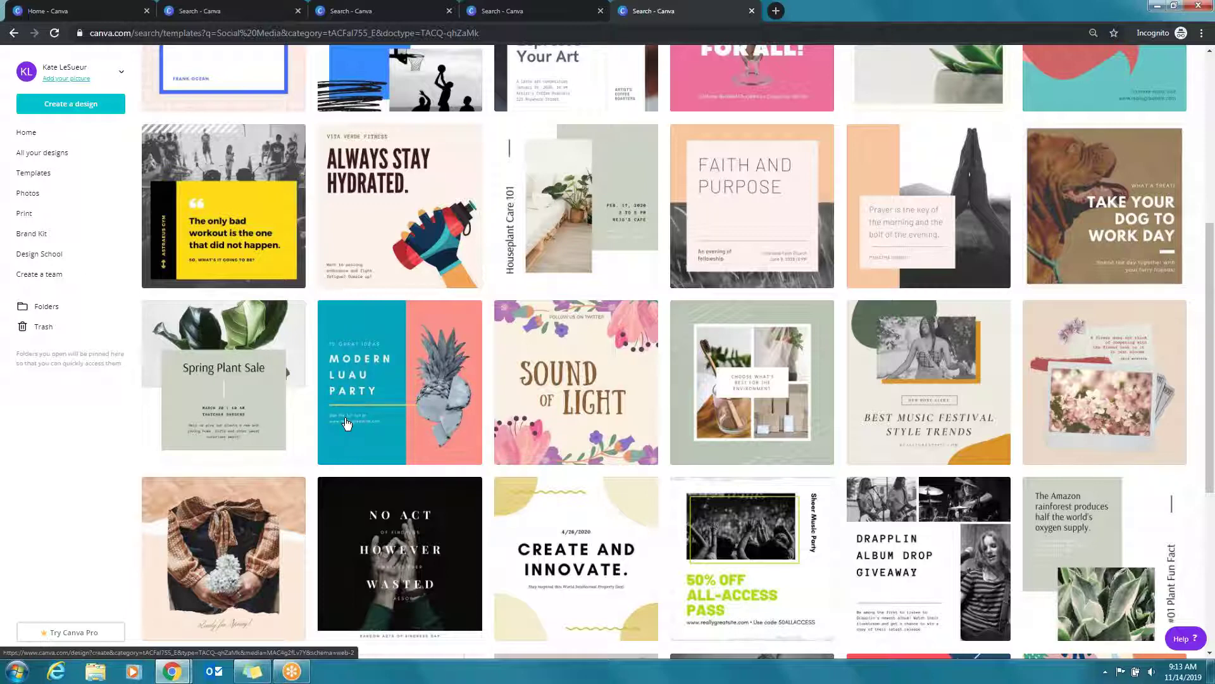
pyautogui.scroll(-2, 494, 331)
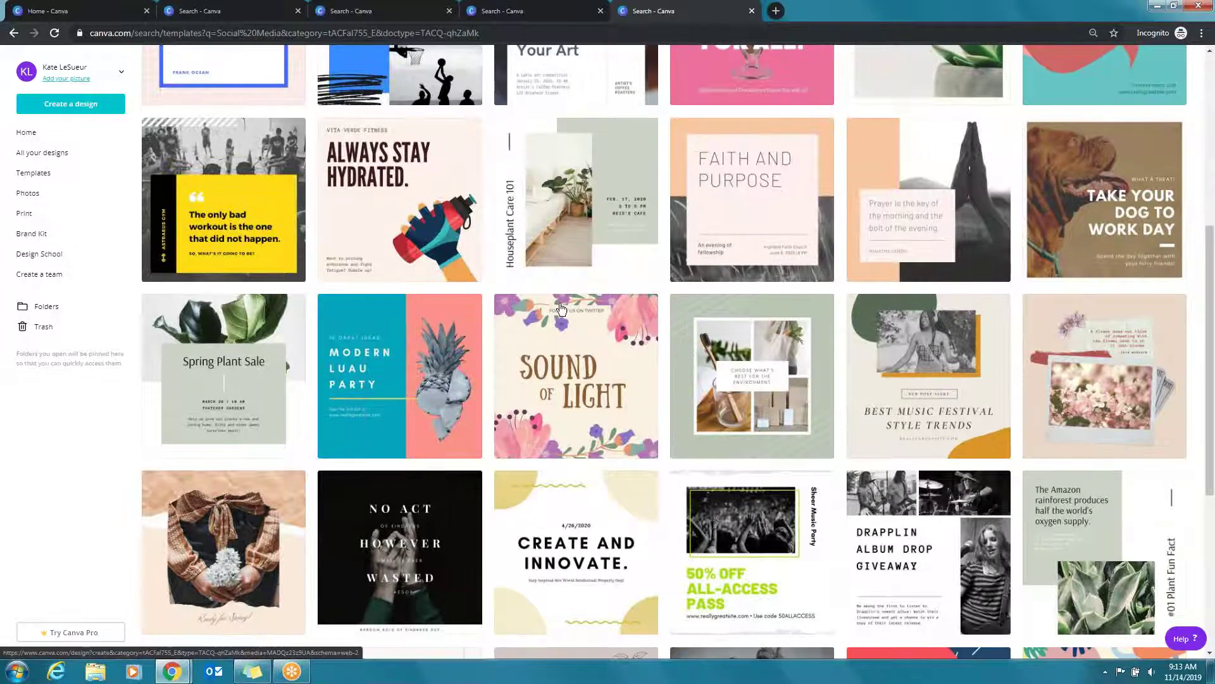
pyautogui.scroll(-3, 495, 331)
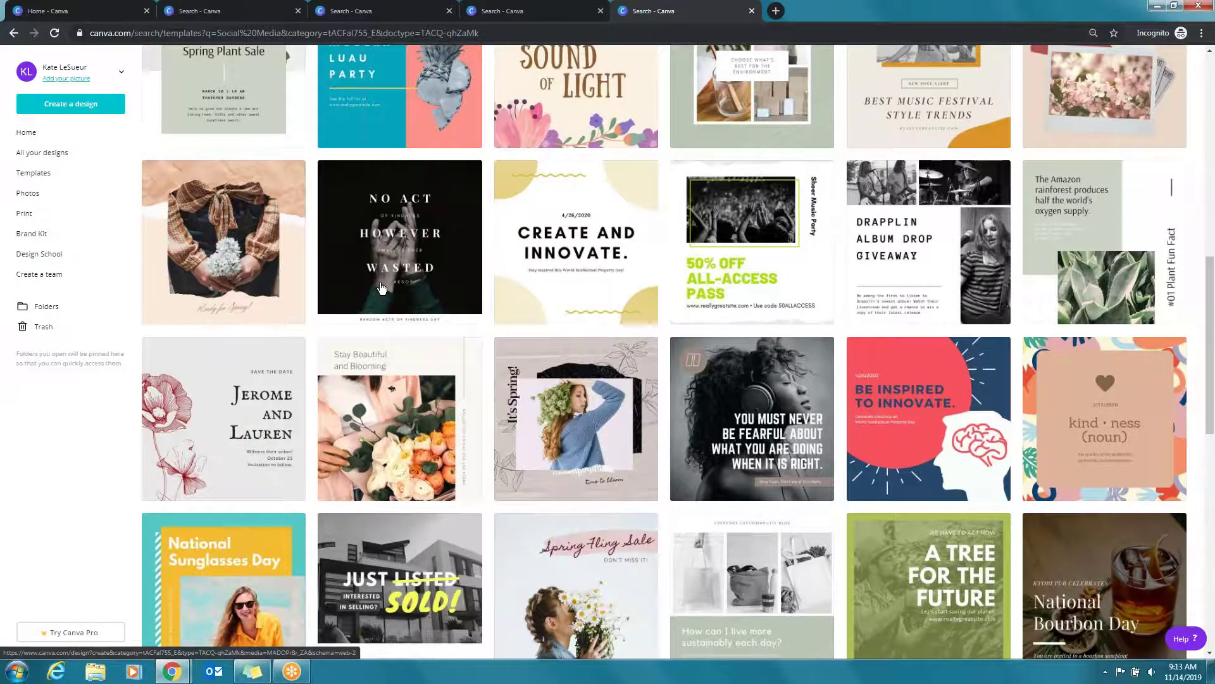
pyautogui.scroll(-5, 381, 288)
pyautogui.scroll(-1, 381, 279)
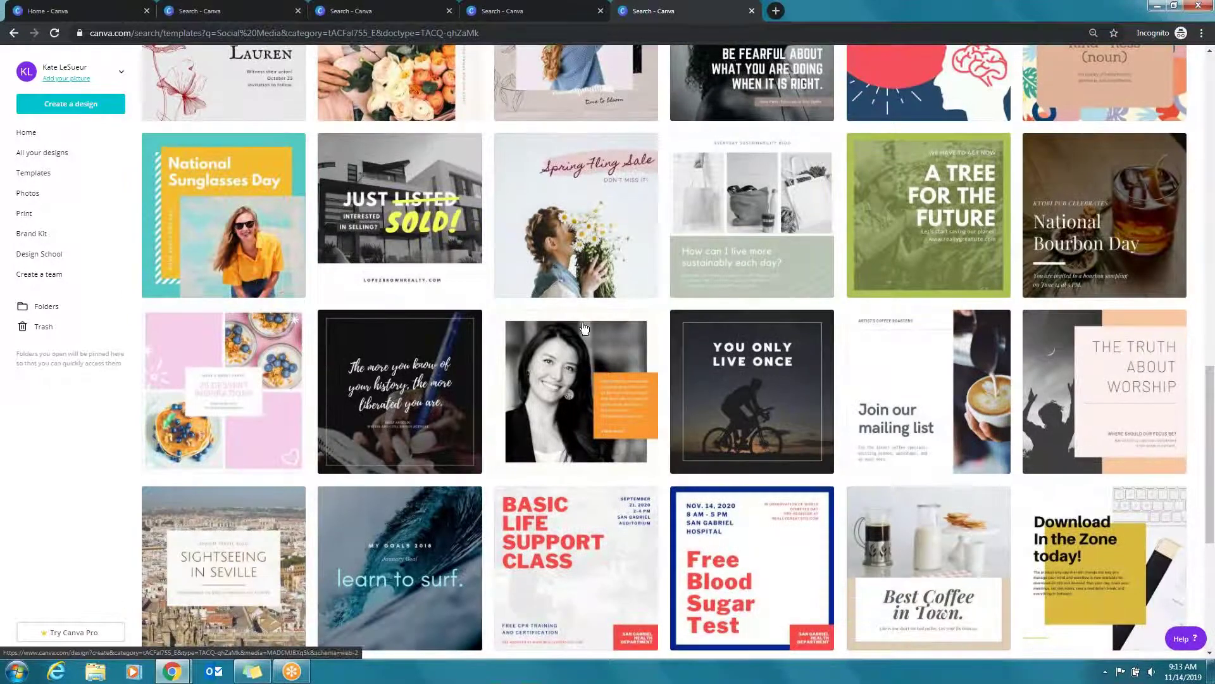
pyautogui.click(393, 169)
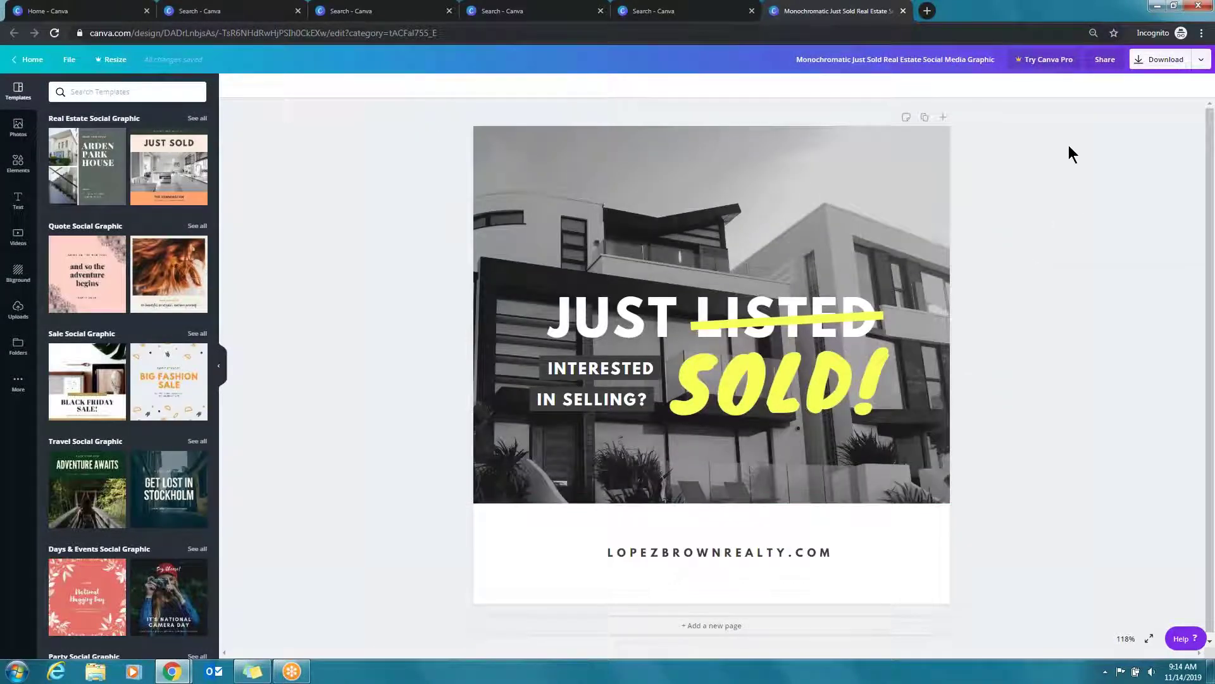
# Recolour the SOLD! text and the strike line across LISTED to gold
pyautogui.click(820, 232)
pyautogui.click(808, 396)
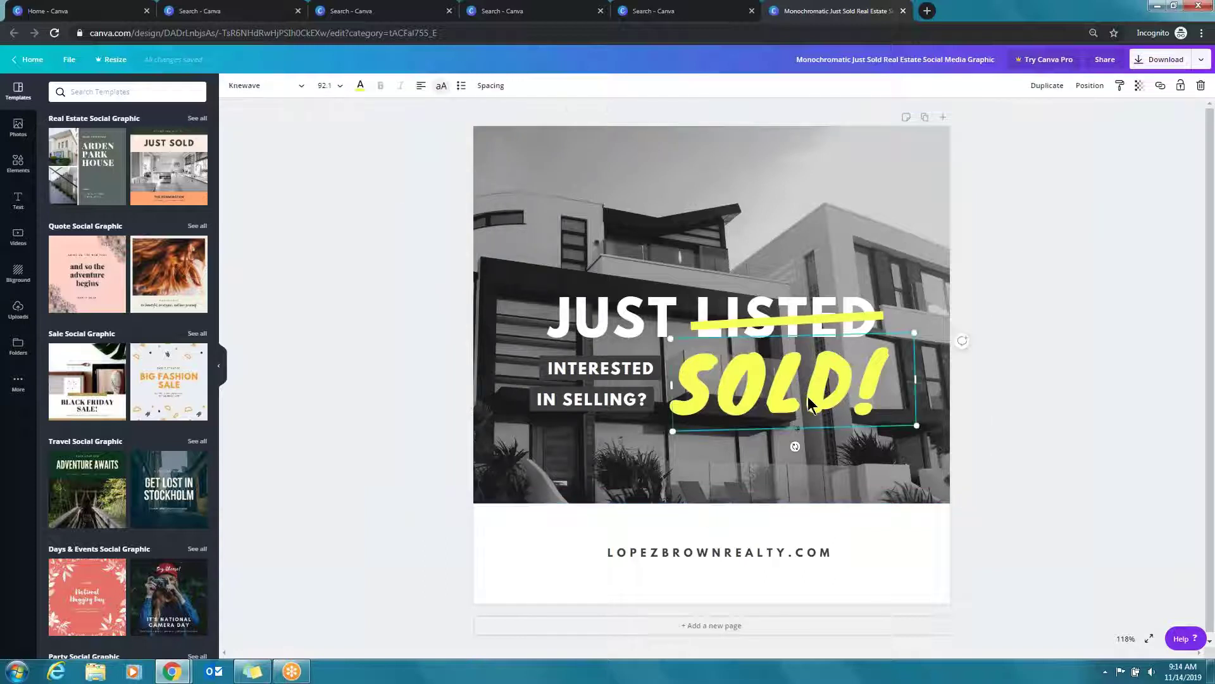
pyautogui.click(361, 89)
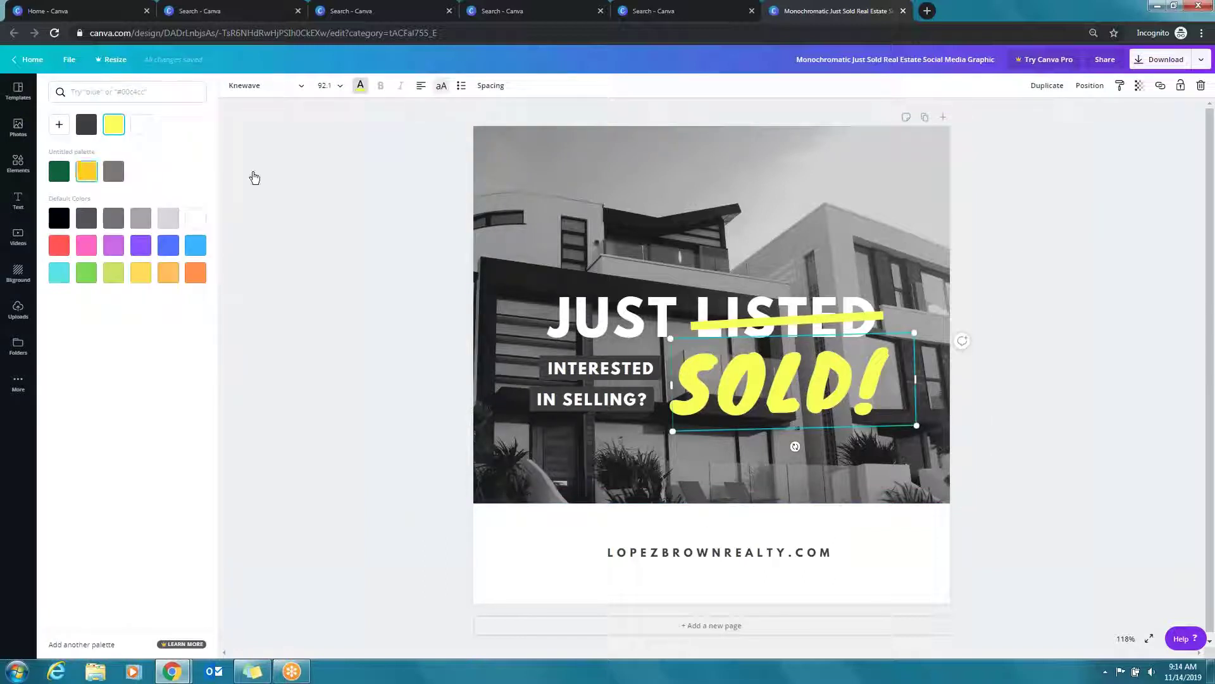
pyautogui.click(830, 315)
pyautogui.click(232, 85)
pyautogui.click(87, 171)
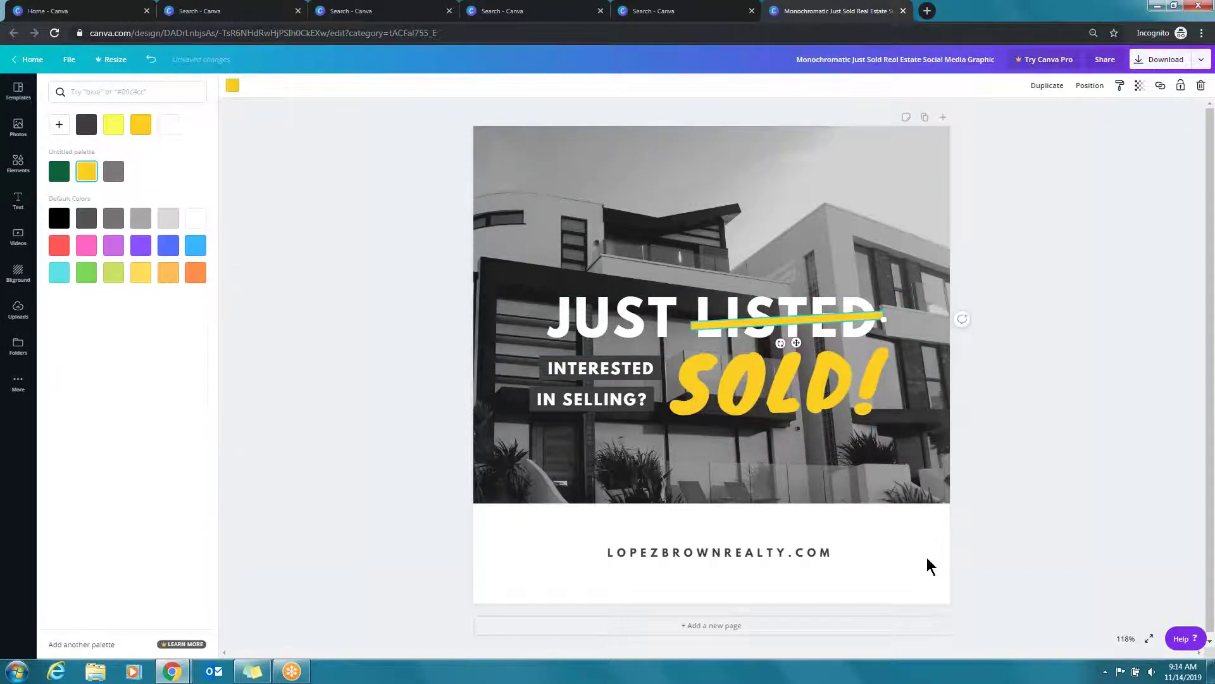
pyautogui.click(927, 557)
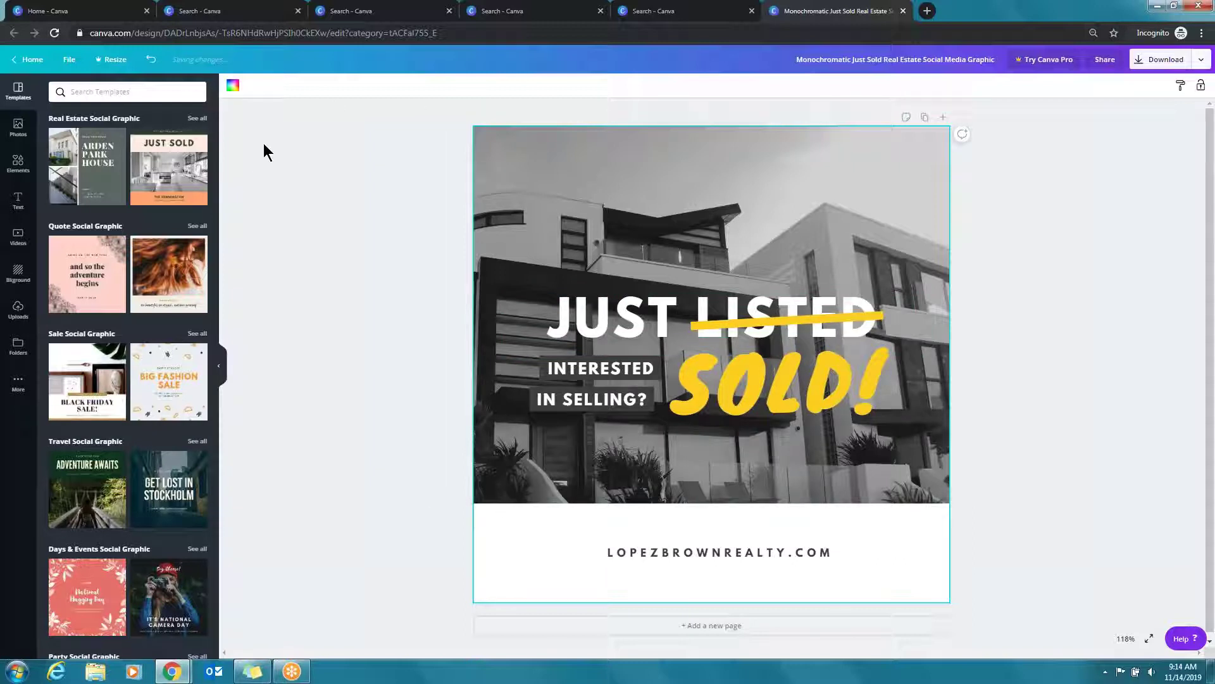
# Make the lower band dark green and the website address text yellow
pyautogui.click(233, 85)
pyautogui.click(59, 171)
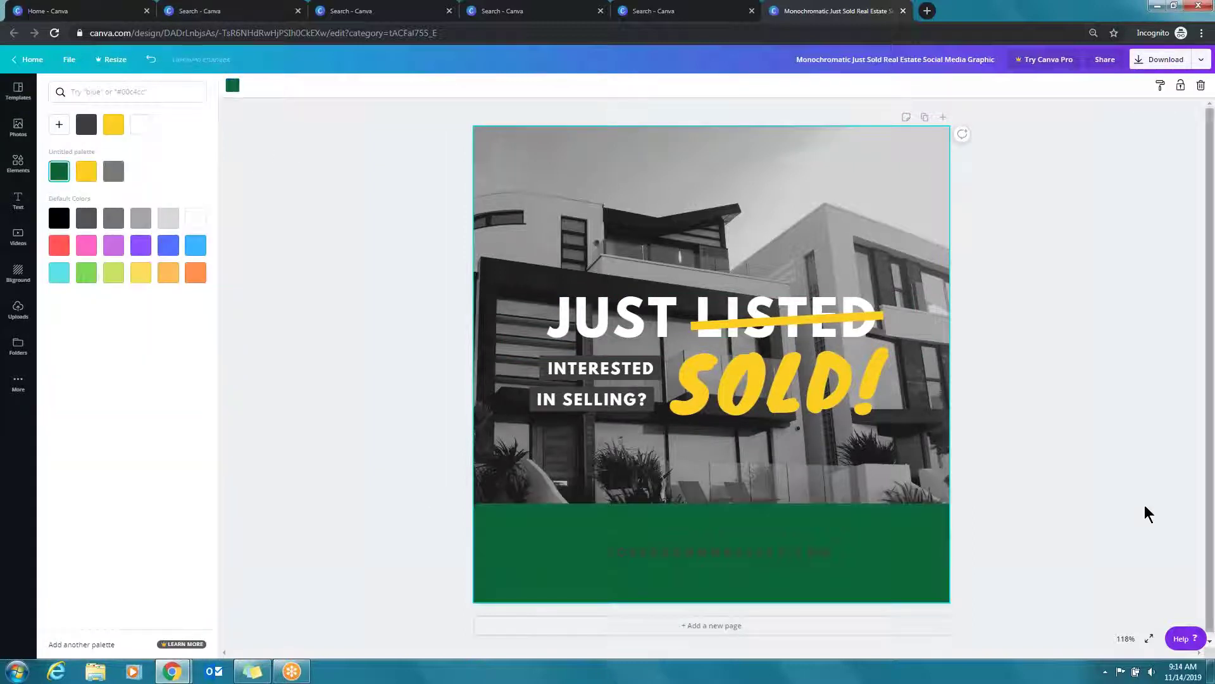
pyautogui.click(697, 560)
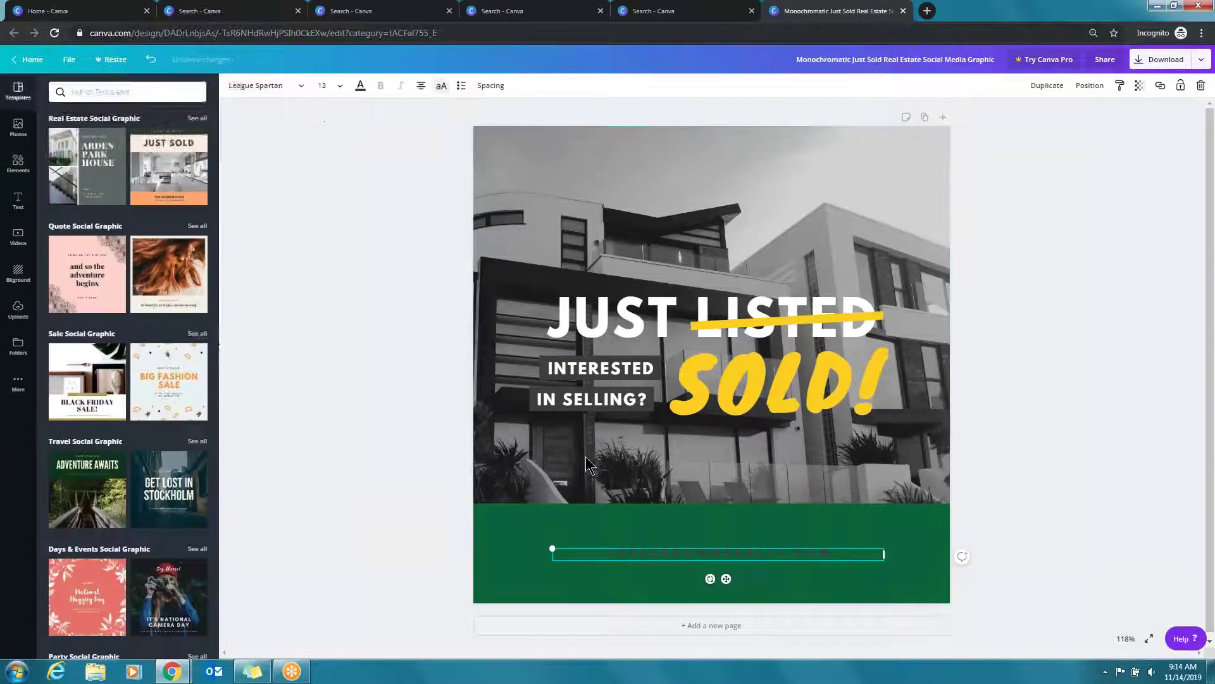
pyautogui.click(360, 86)
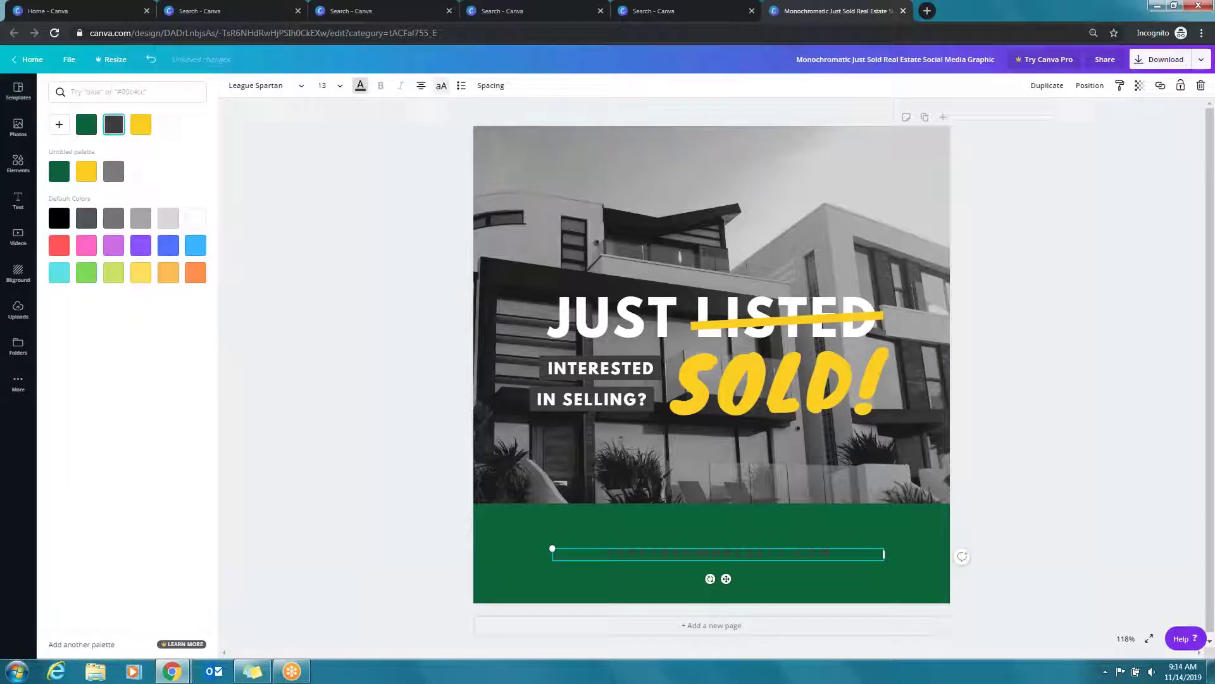
pyautogui.click(86, 169)
pyautogui.click(1052, 332)
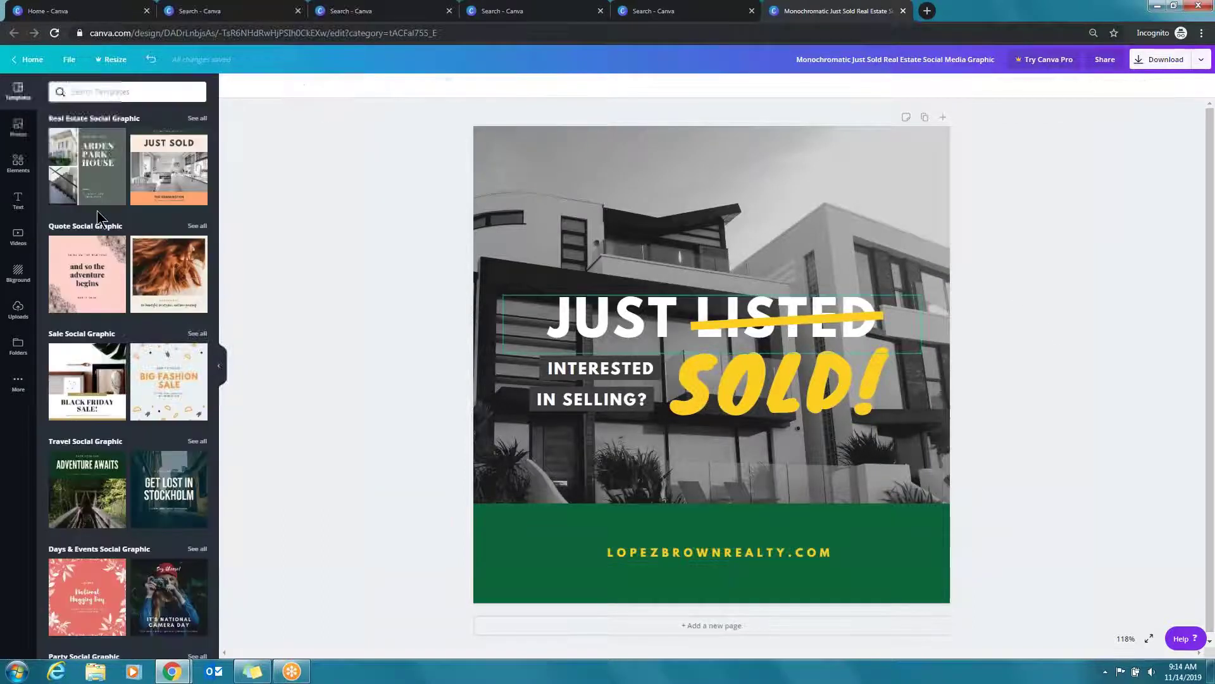
# Move the website address higher within the green band
pyautogui.click(714, 552)
pyautogui.moveTo(714, 552); pyautogui.dragTo(717, 518)
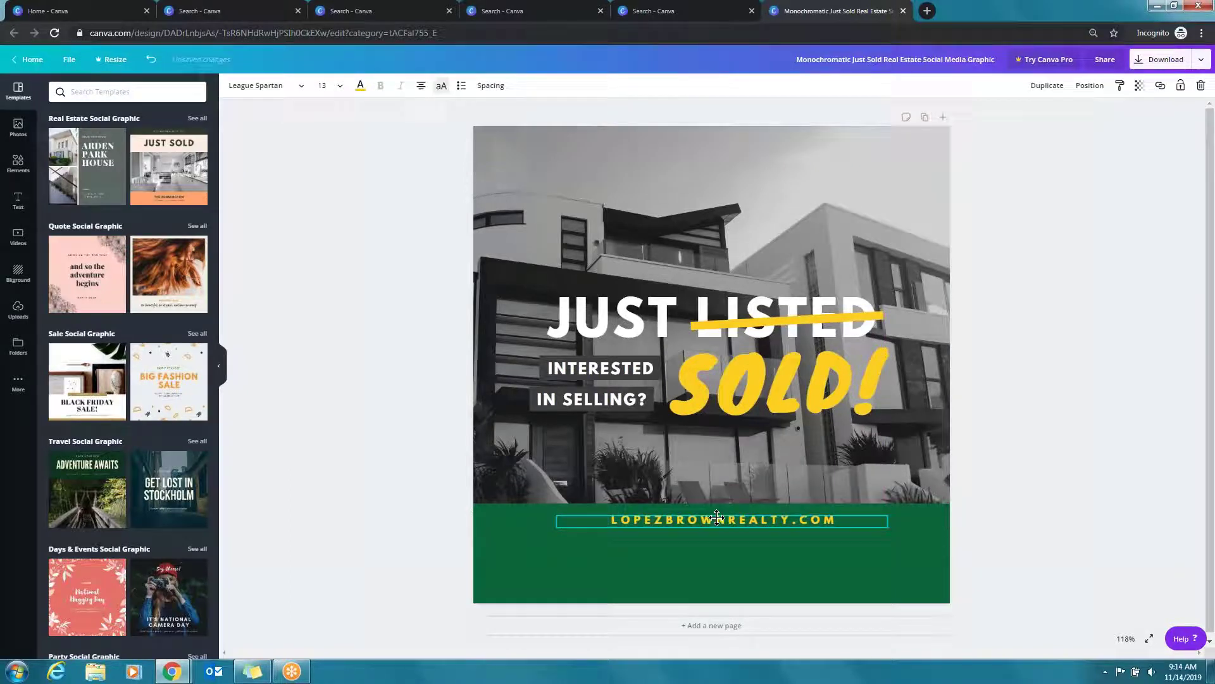
pyautogui.click(20, 202)
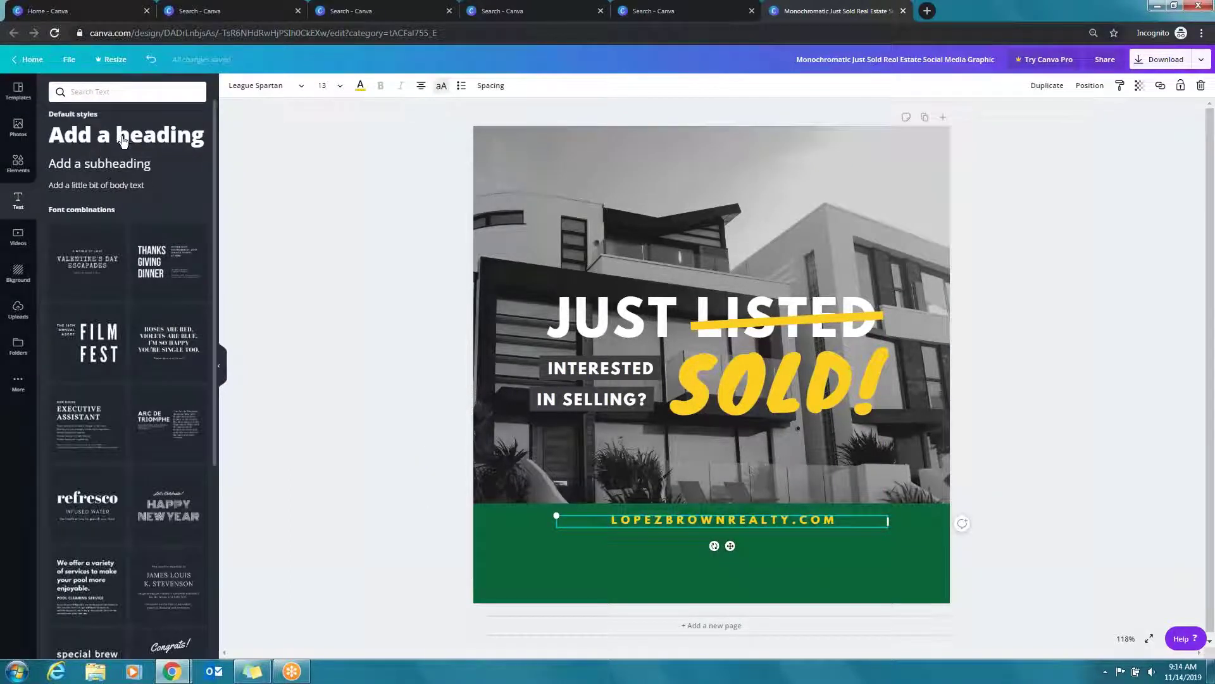
# Add an 'Add a subheading' line under the web address, then duplicate the page
pyautogui.moveTo(140, 166); pyautogui.dragTo(870, 561)
pyautogui.moveTo(735, 544)
pyautogui.mouseDown()
pyautogui.moveTo(703, 545)
pyautogui.moveTo(717, 544)
pyautogui.mouseUp()
pyautogui.tripleClick(717, 544)
pyautogui.click(1156, 432)
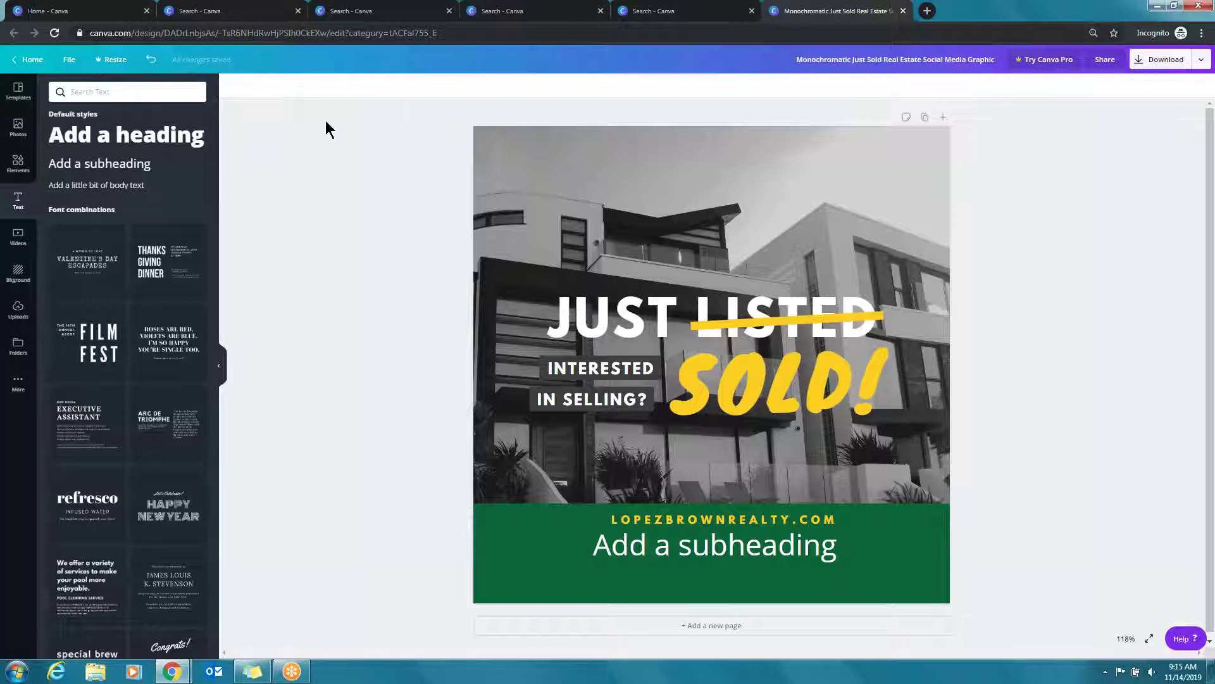
pyautogui.click(925, 119)
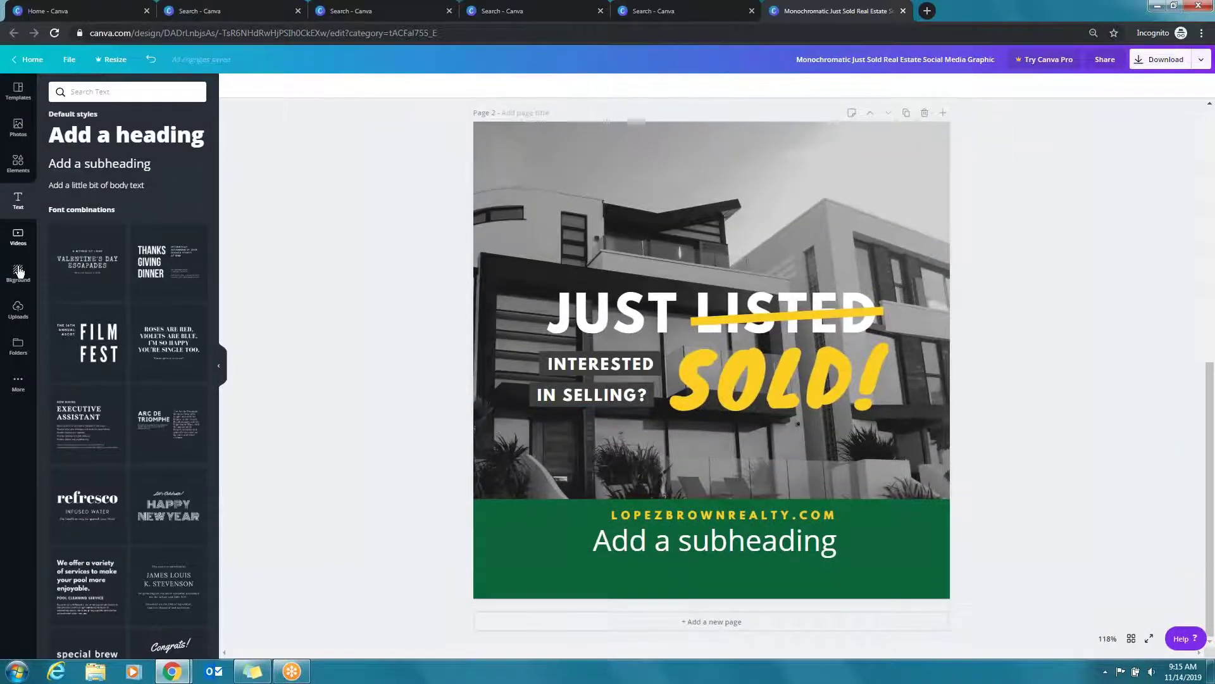
# Add the Love sticker and delete SOLD! and the house photo, leaving the green background
pyautogui.click(18, 163)
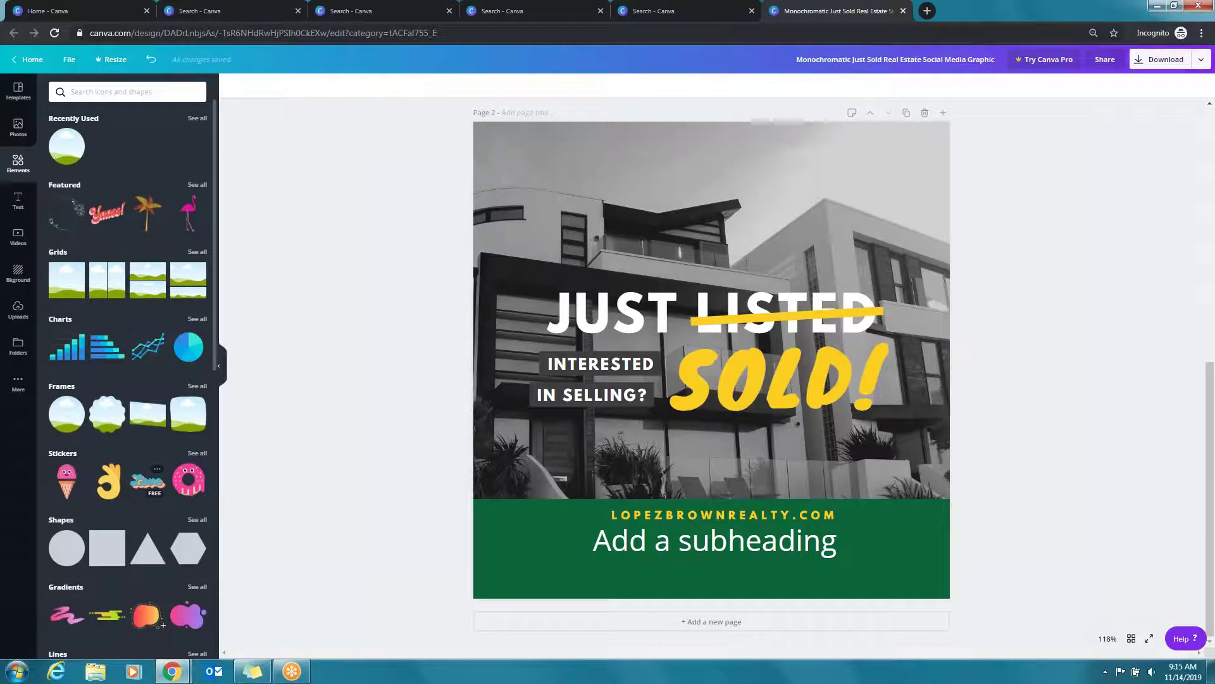
pyautogui.click(148, 481)
pyautogui.moveTo(712, 360); pyautogui.dragTo(705, 176)
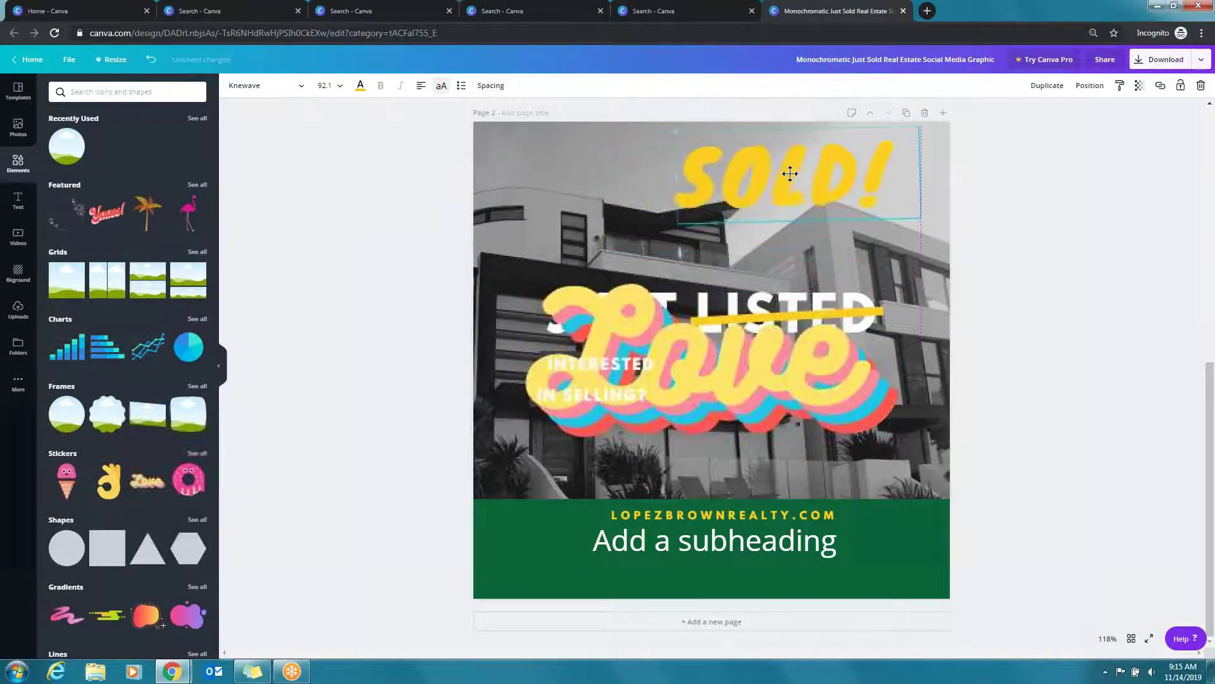
pyautogui.press('Delete')
pyautogui.click(835, 221)
pyautogui.press('Delete')
pyautogui.moveTo(693, 390); pyautogui.dragTo(641, 232)
pyautogui.click(890, 305)
pyautogui.press('Delete')
# Delete the strike line, IN SELLING? and INTERESTED, and move Love below JUST LISTED
pyautogui.click(769, 228)
pyautogui.click(767, 313)
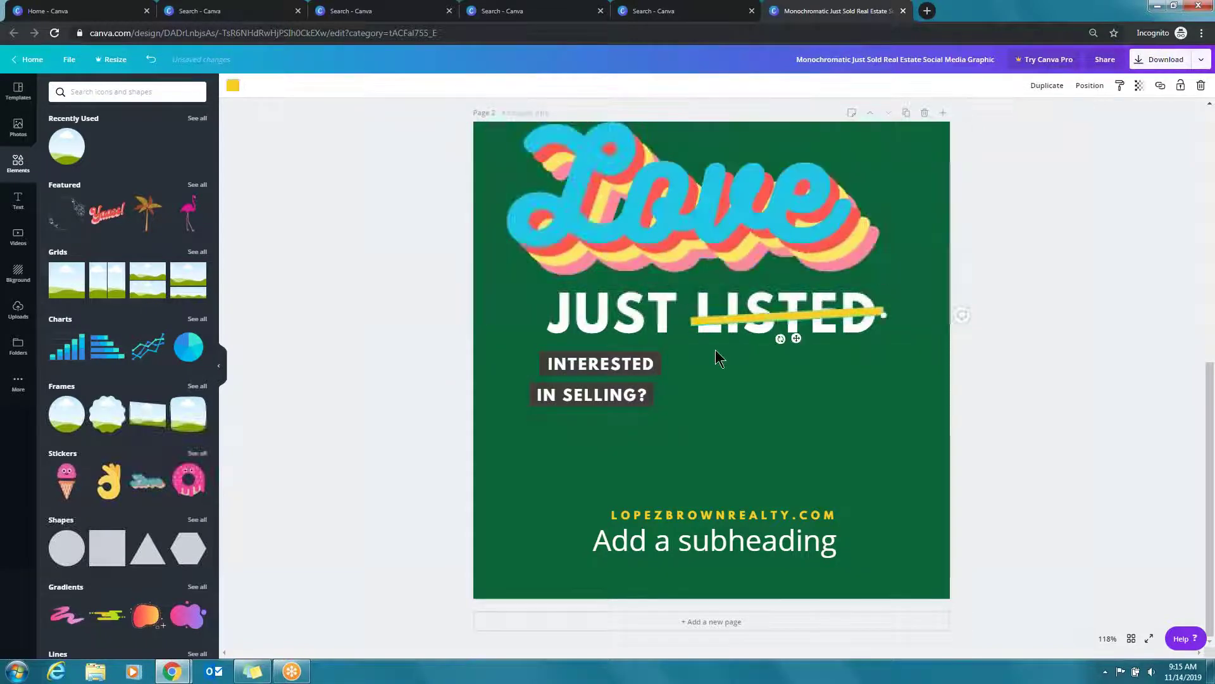
pyautogui.press('Delete')
pyautogui.click(563, 393)
pyautogui.press('Delete')
pyautogui.click(611, 361)
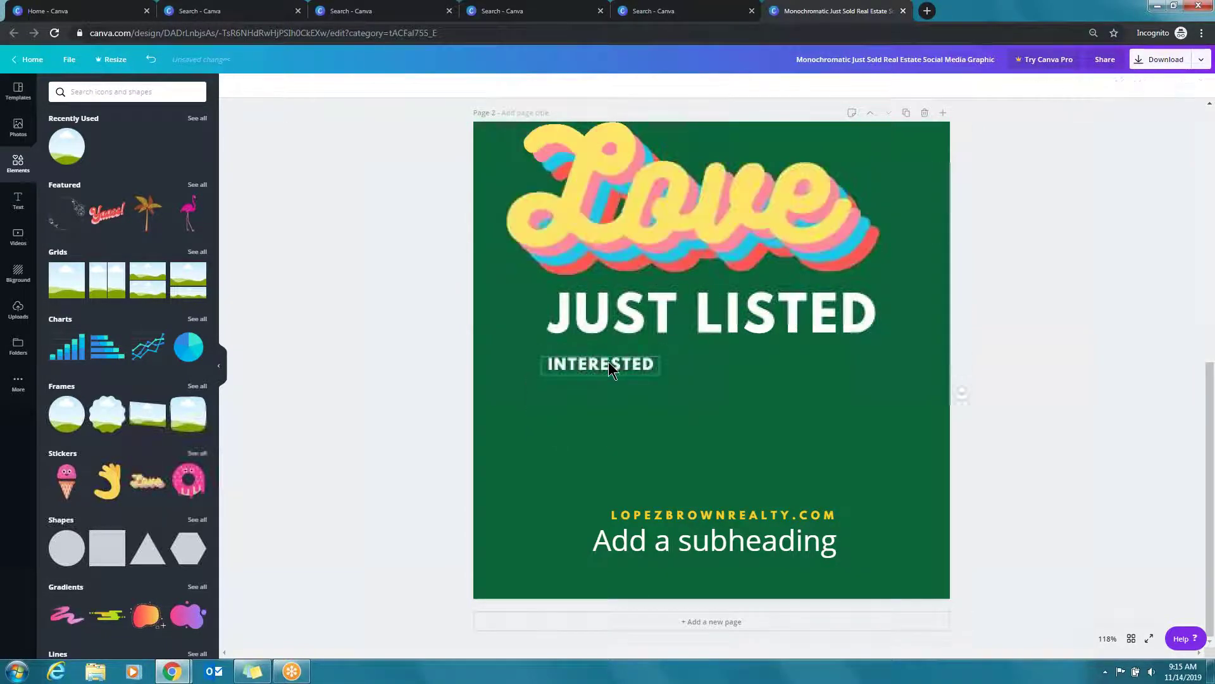
pyautogui.press('Delete')
pyautogui.moveTo(720, 215); pyautogui.dragTo(733, 492)
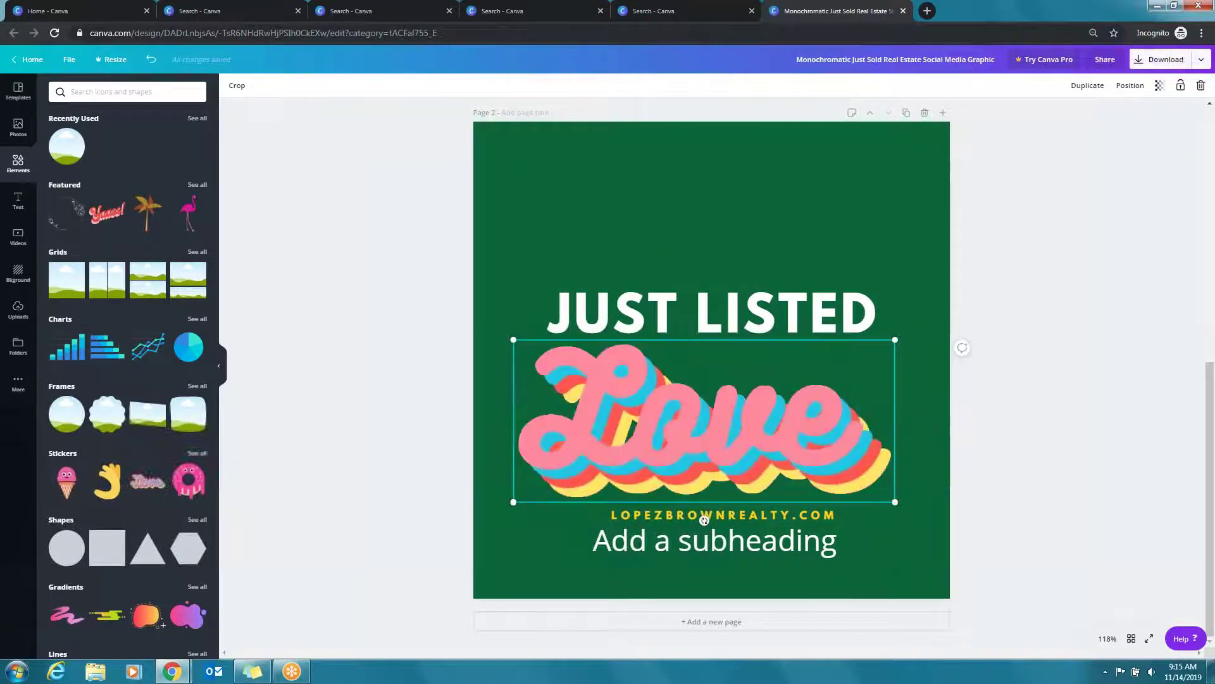
# Check the download file types, then place a confetti-dot illustration across page 2's top
pyautogui.click(1166, 59)
pyautogui.click(1092, 113)
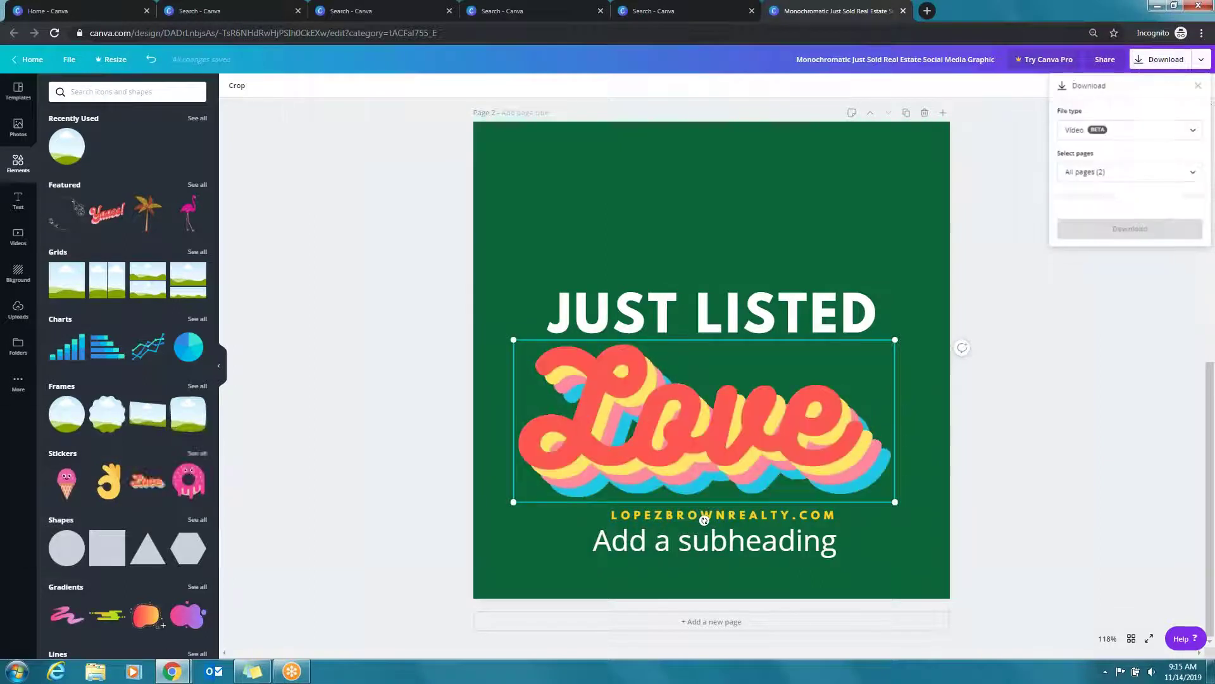
pyautogui.click(1128, 132)
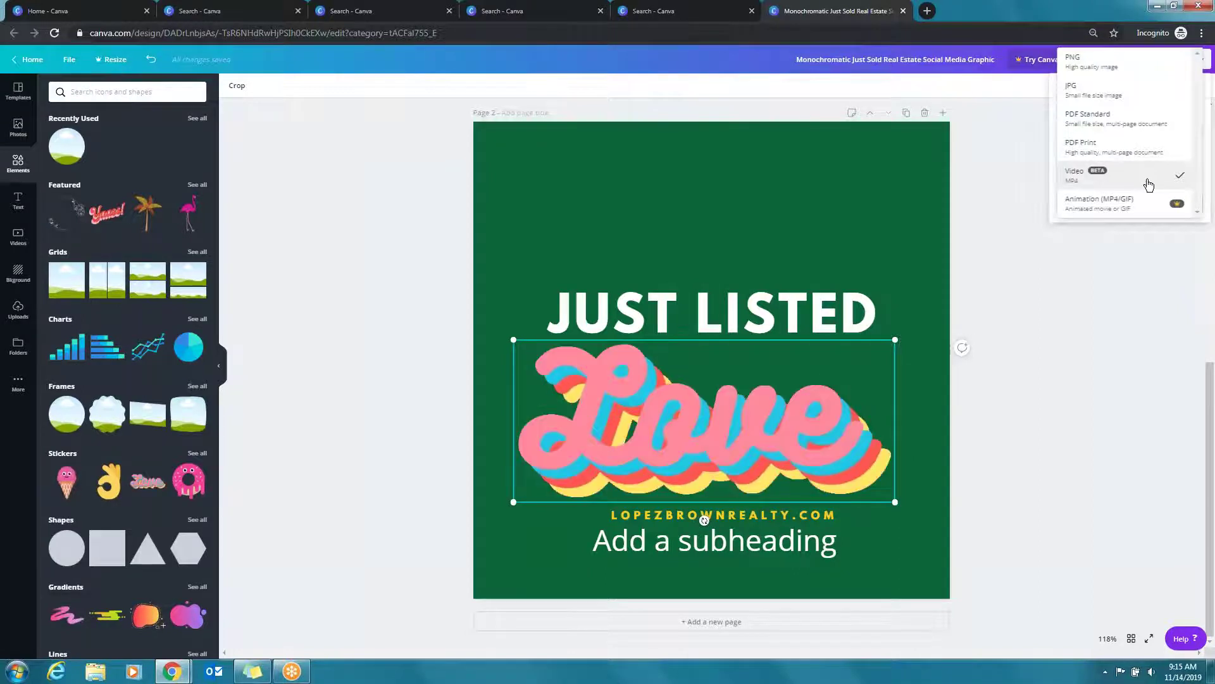
pyautogui.click(1087, 305)
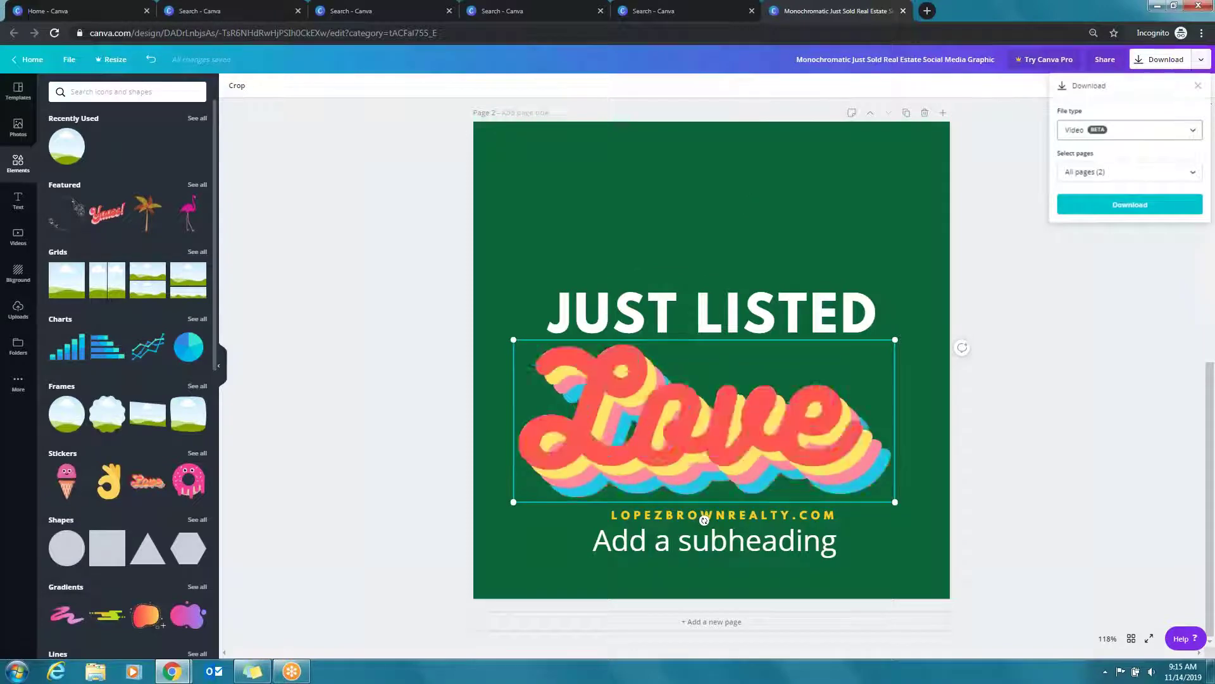
pyautogui.scroll(-5, 198, 456)
pyautogui.moveTo(66, 432); pyautogui.dragTo(671, 156)
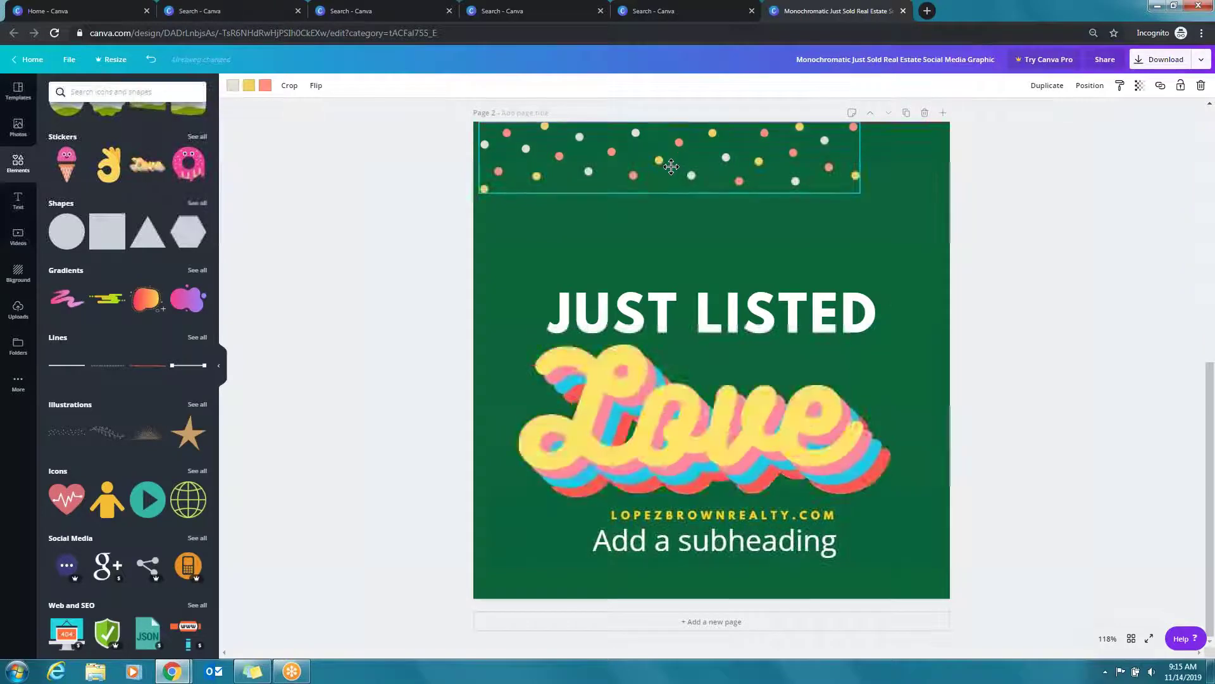
# Recolour the confetti's coral dots yellow and light dots grey, nudging it slightly lower
pyautogui.click(265, 85)
pyautogui.click(86, 198)
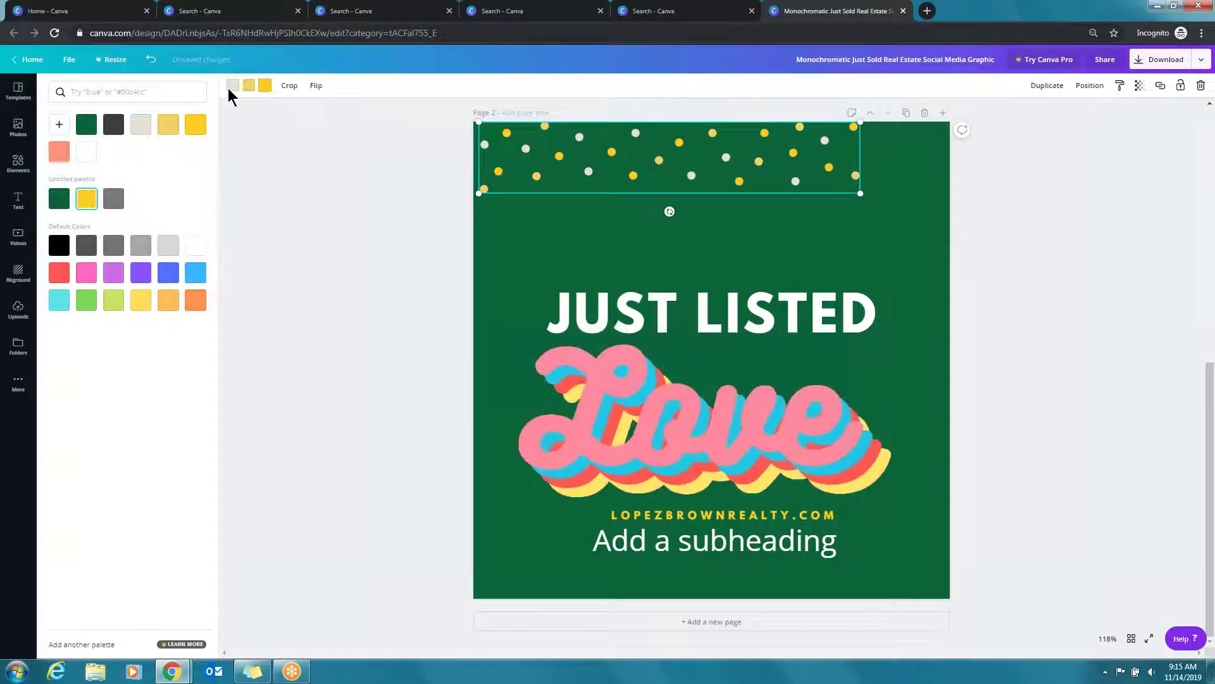
pyautogui.click(249, 85)
pyautogui.click(114, 198)
pyautogui.moveTo(750, 157); pyautogui.dragTo(747, 168)
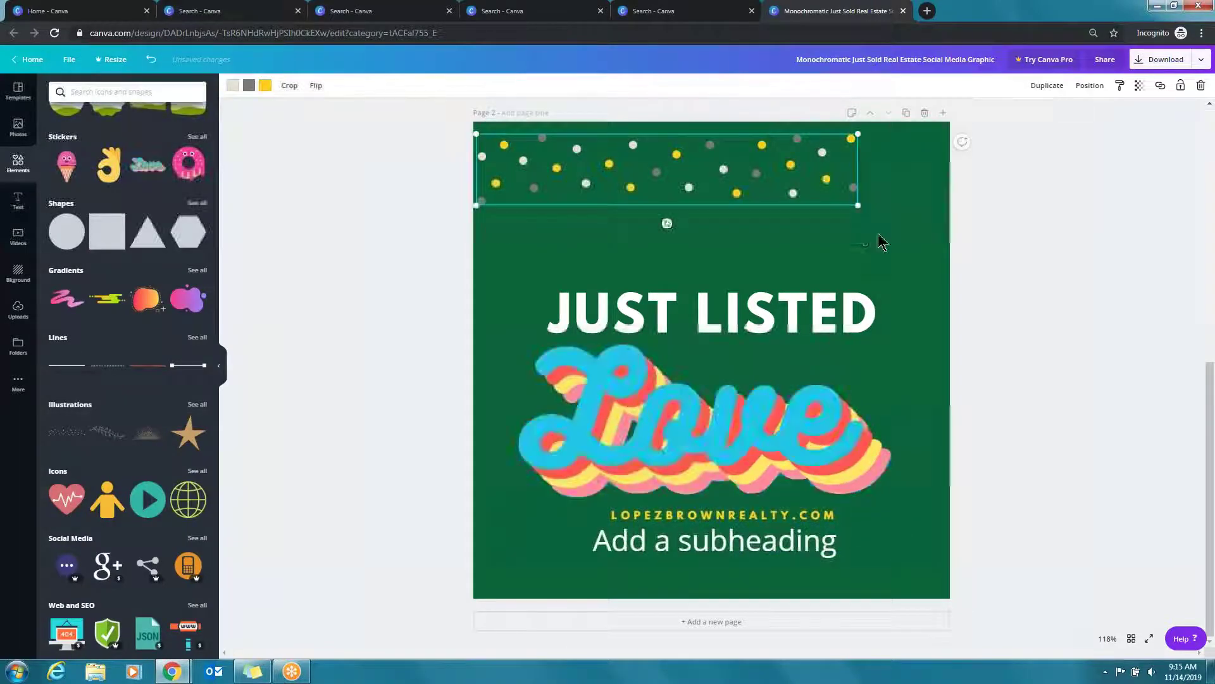
# Delete the Love sticker from page 2
pyautogui.click(778, 434)
pyautogui.press('Delete')
pyautogui.scroll(-7, 105, 419)
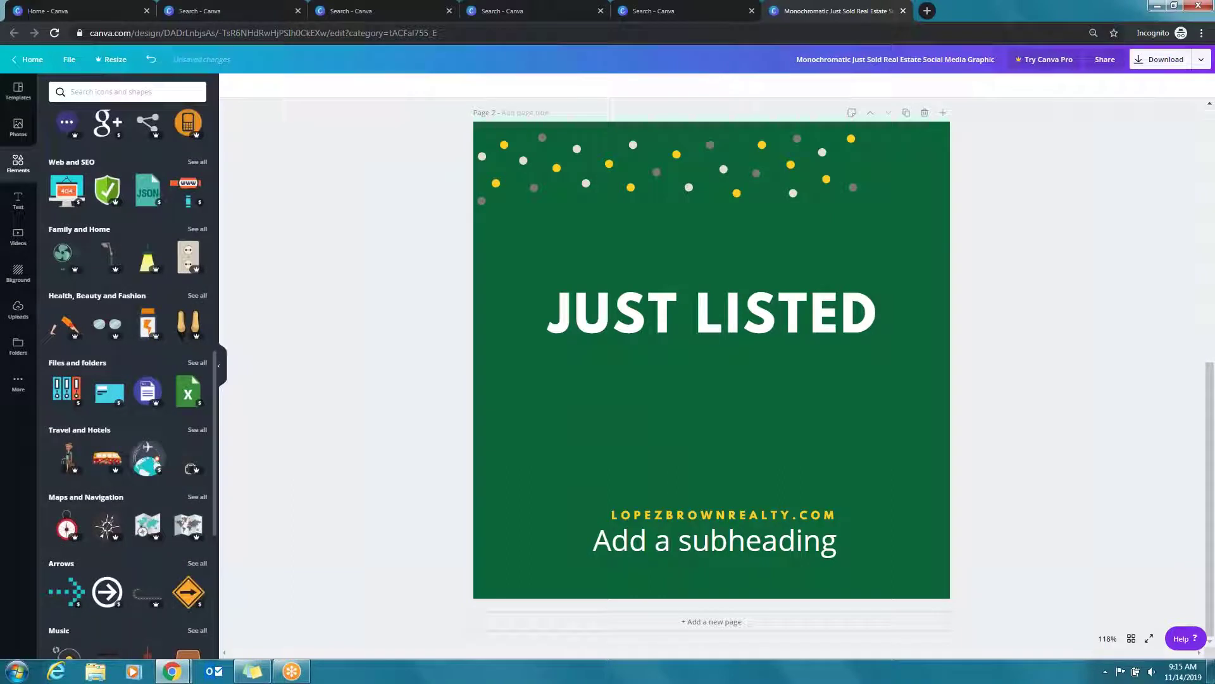
# From the Canva home page, search 'real estate' and browse the Real Estate Flyer templates
pyautogui.click(25, 59)
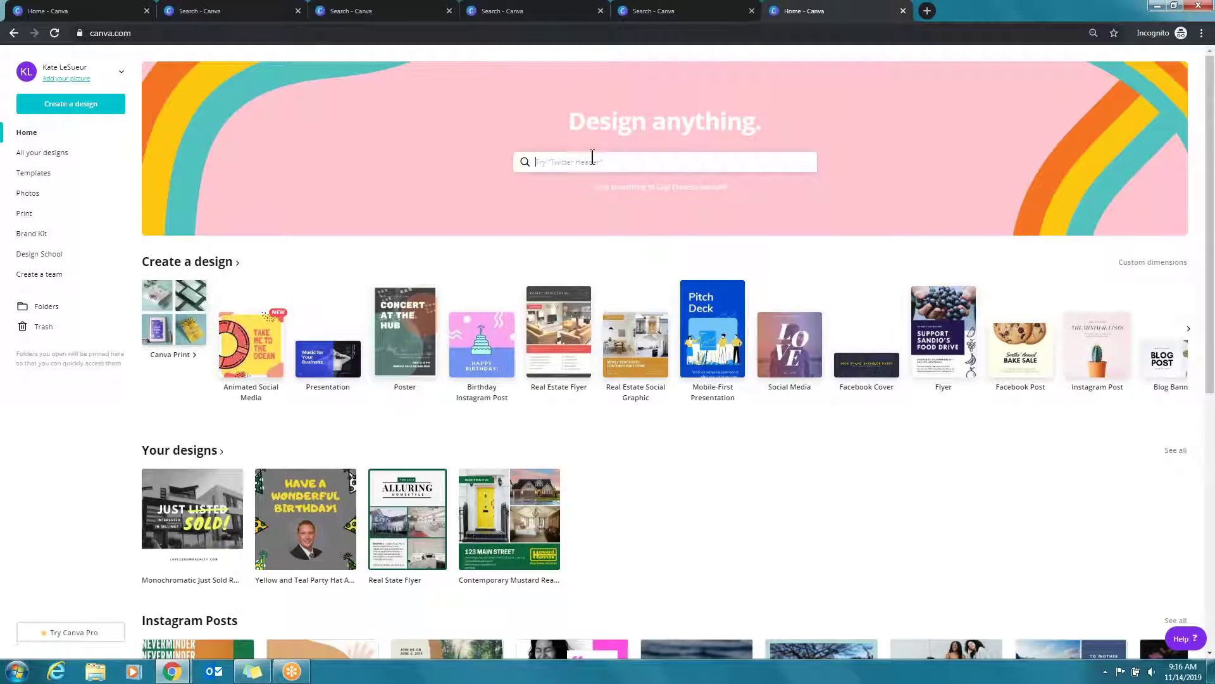
pyautogui.write('real estate')
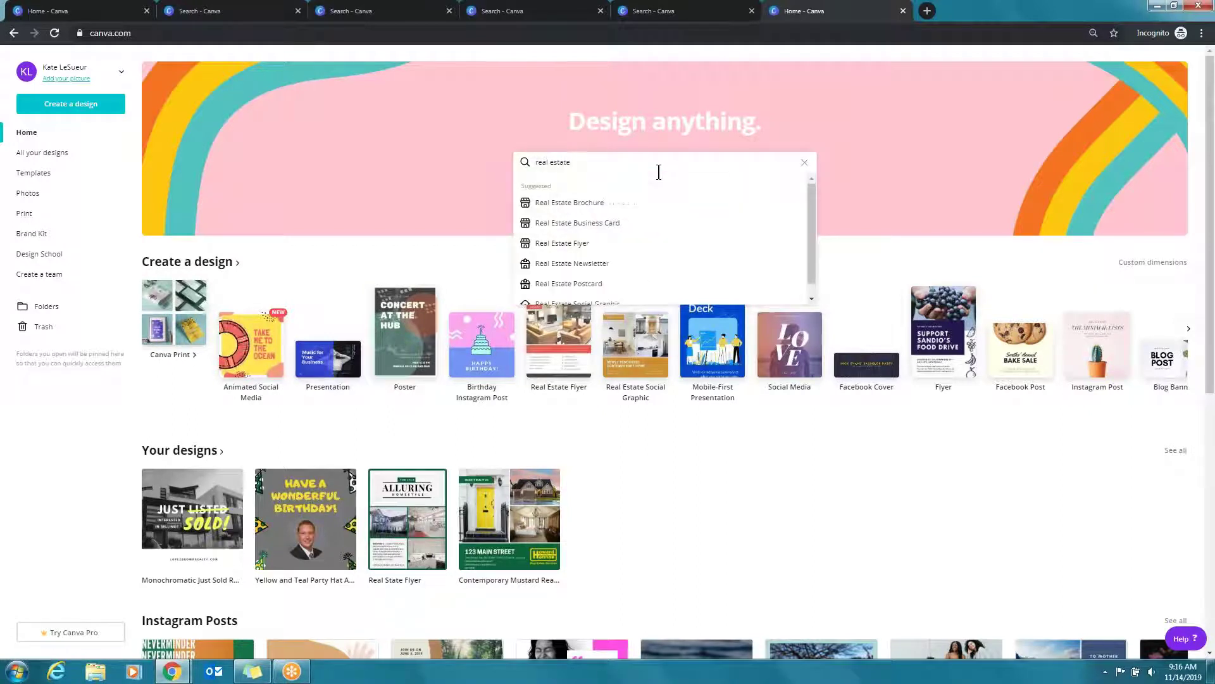
pyautogui.click(574, 247)
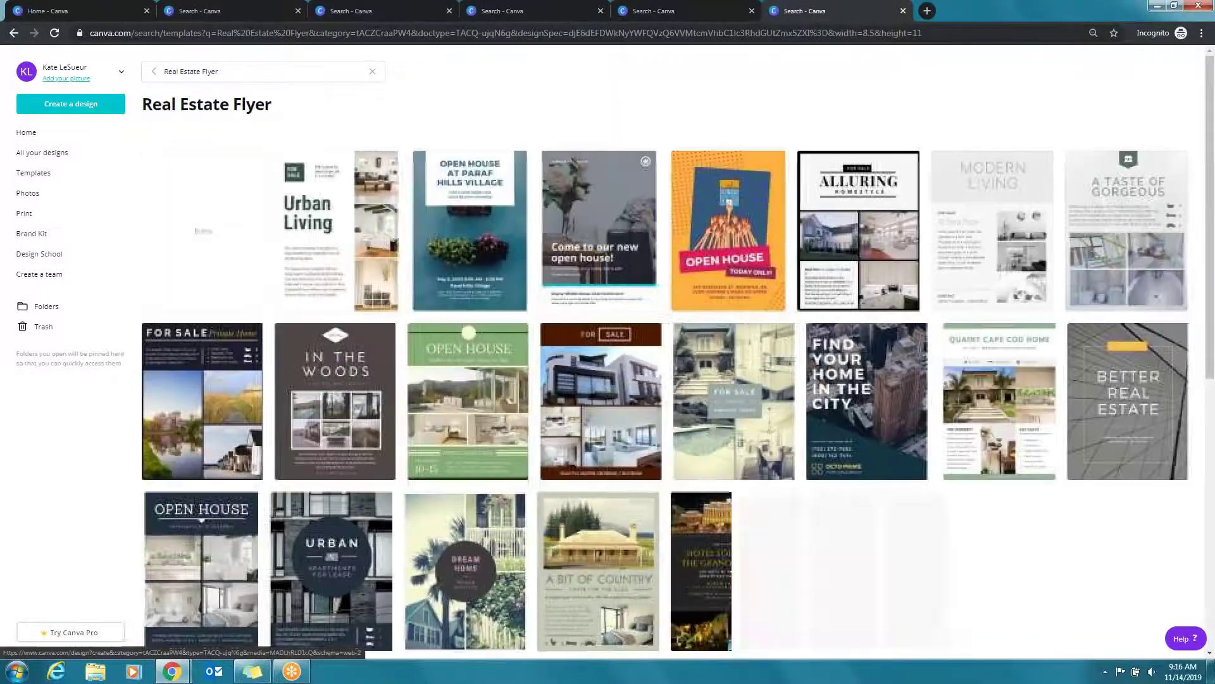
pyautogui.scroll(-2, 709, 309)
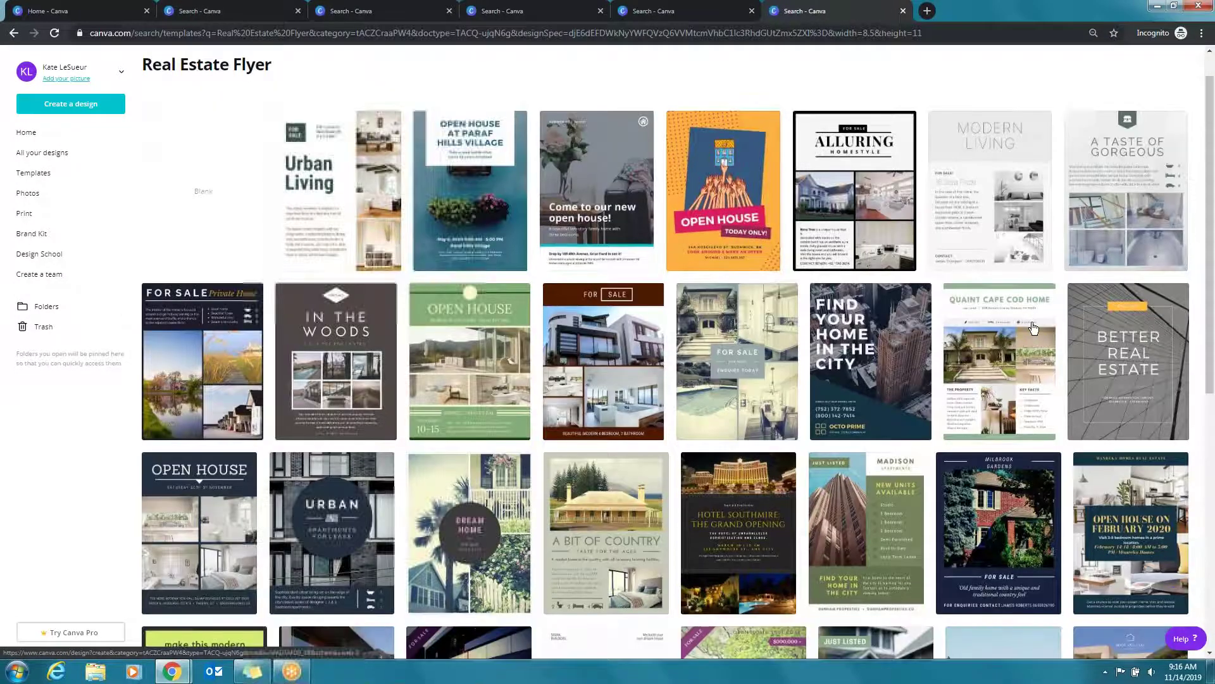
pyautogui.scroll(-6, 452, 348)
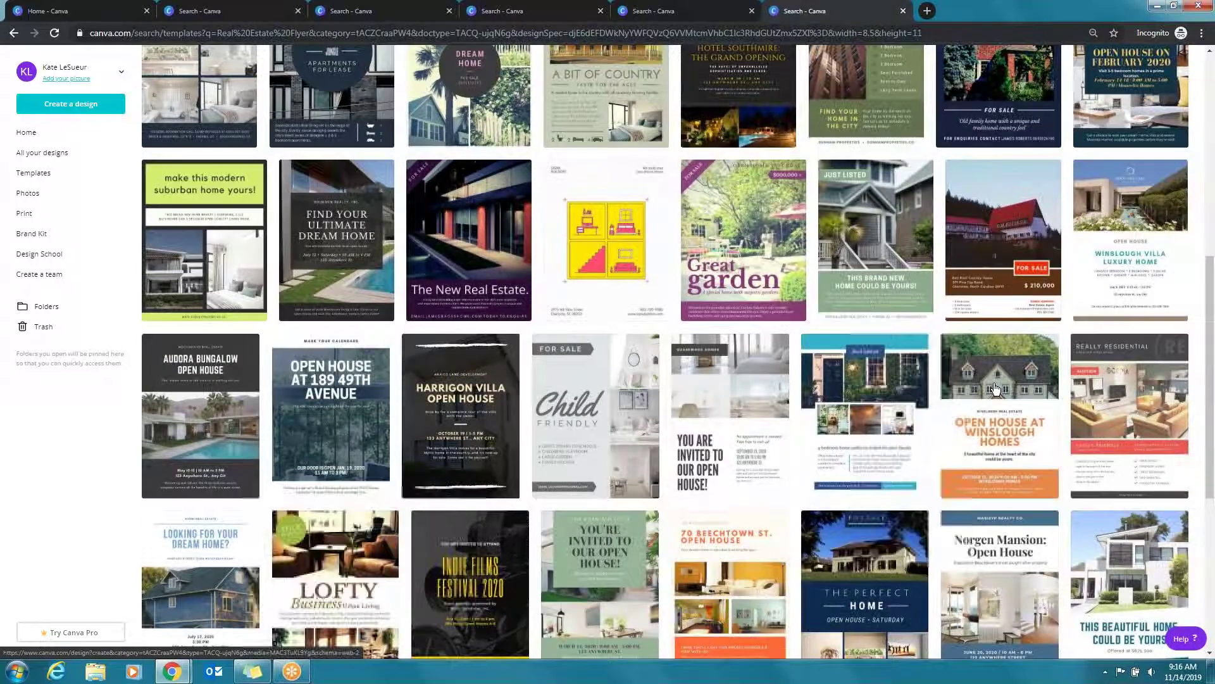
pyautogui.scroll(-2, 1113, 398)
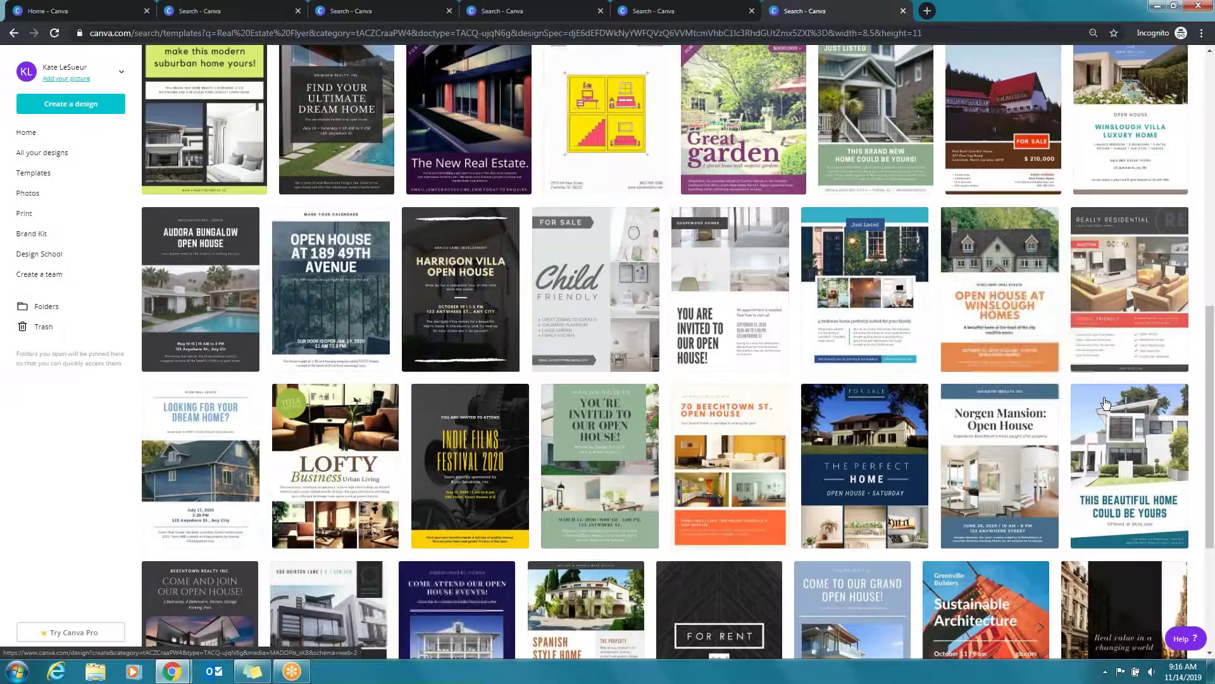
pyautogui.scroll(-9, 1105, 403)
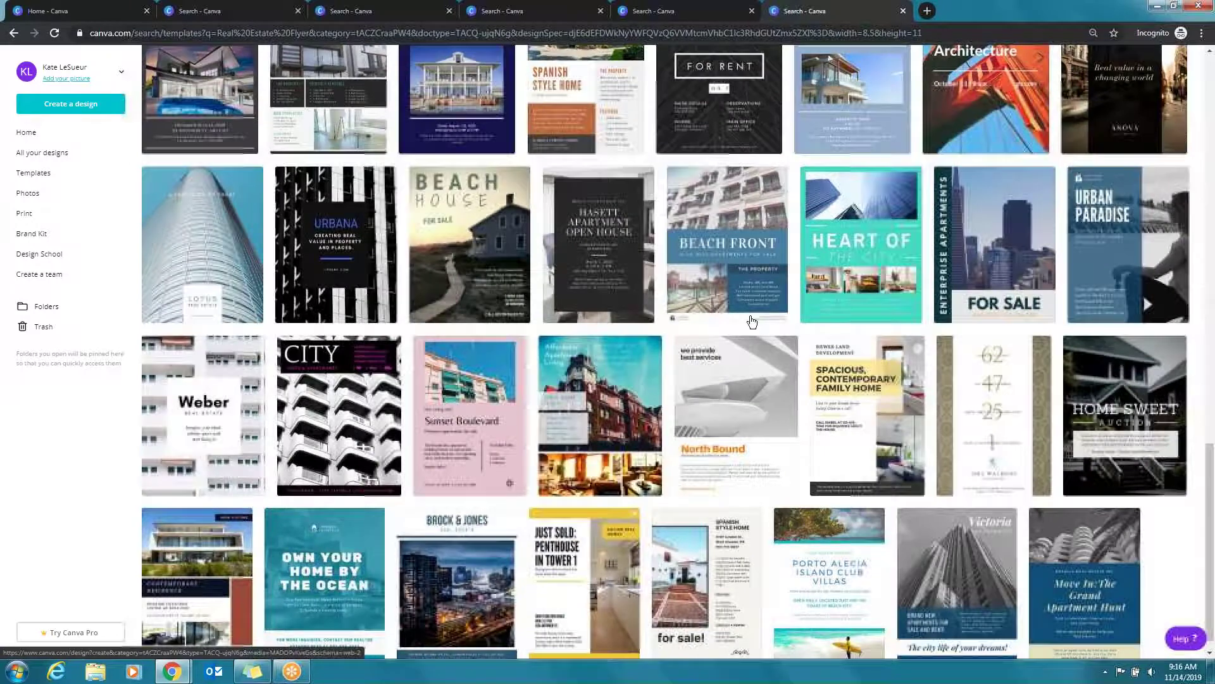
pyautogui.scroll(12, 856, 411)
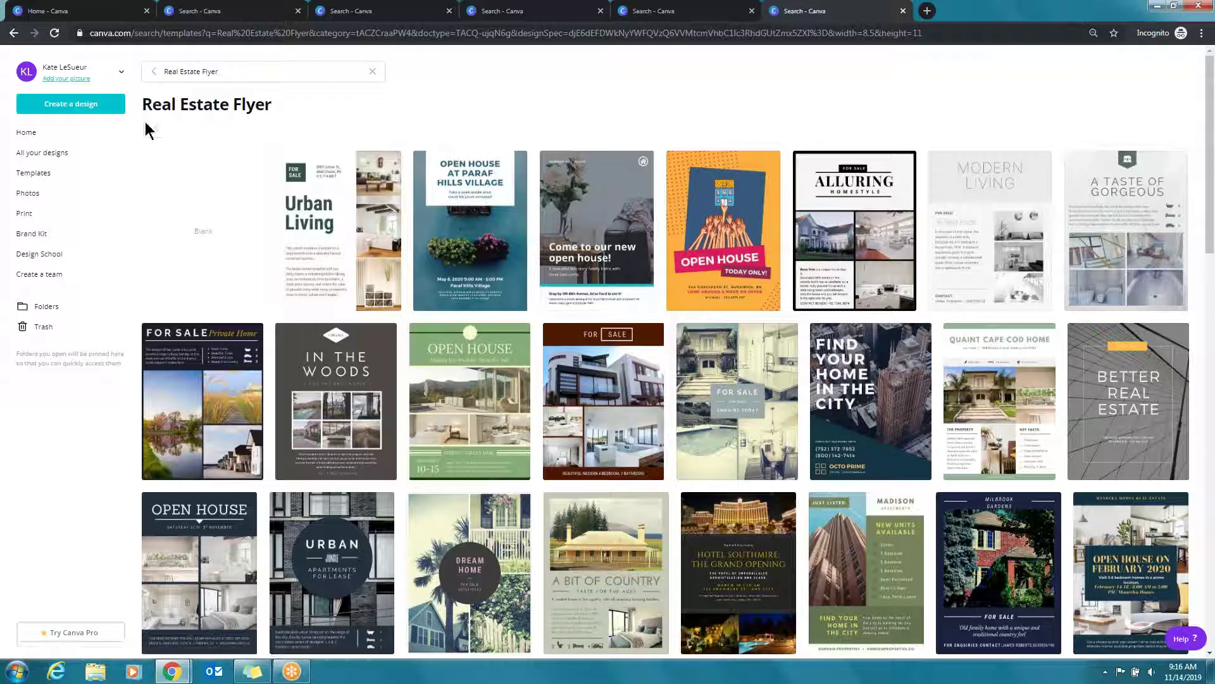
# Search 'magazine', open Magazine Cover templates and start a design from the Steam cover
pyautogui.click(54, 131)
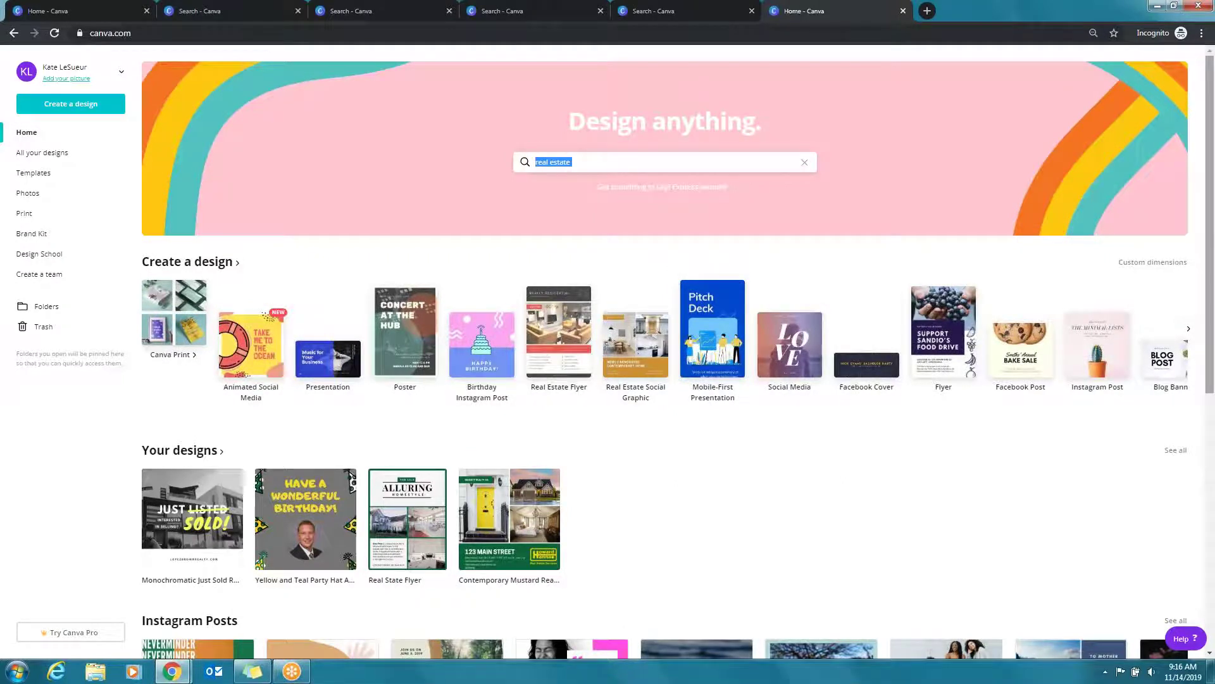
pyautogui.write('maga')
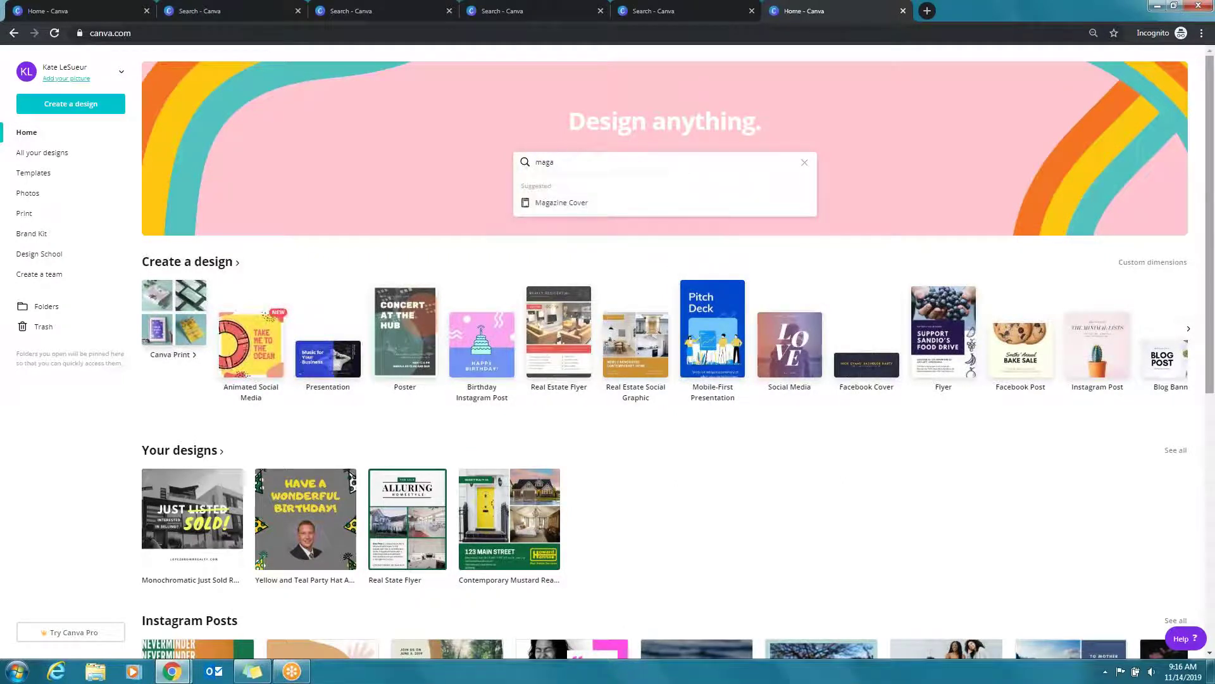
pyautogui.press('Down')
pyautogui.press('Return')
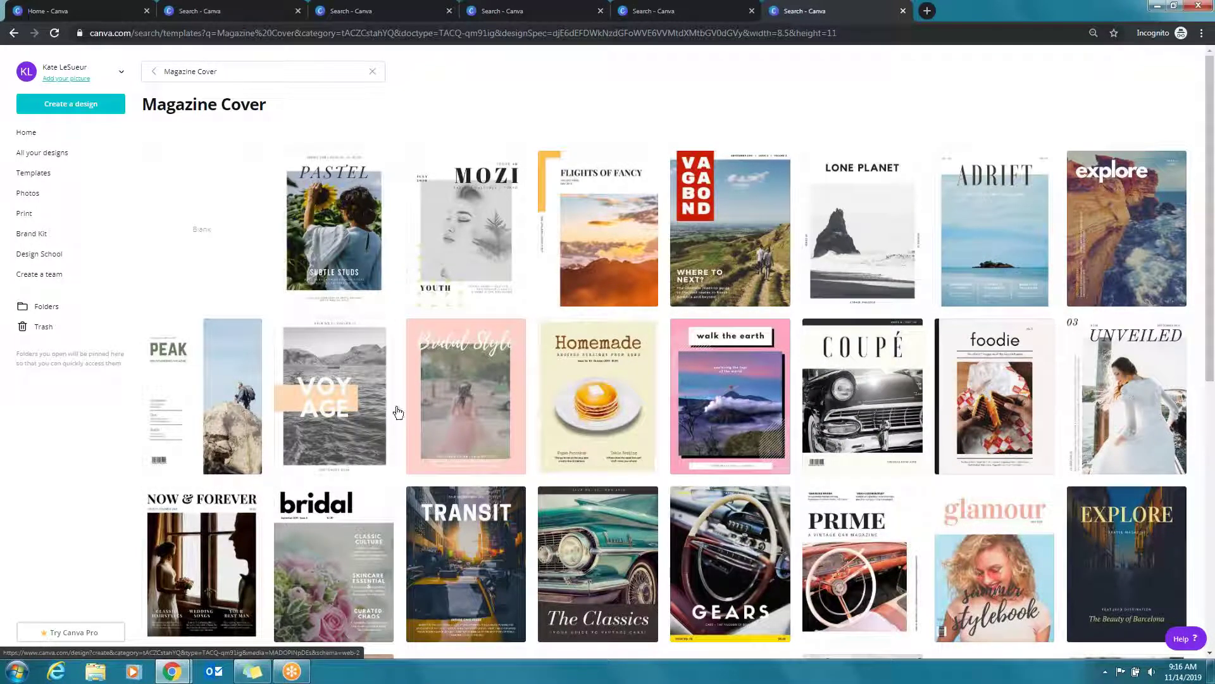
pyautogui.scroll(-6, 891, 373)
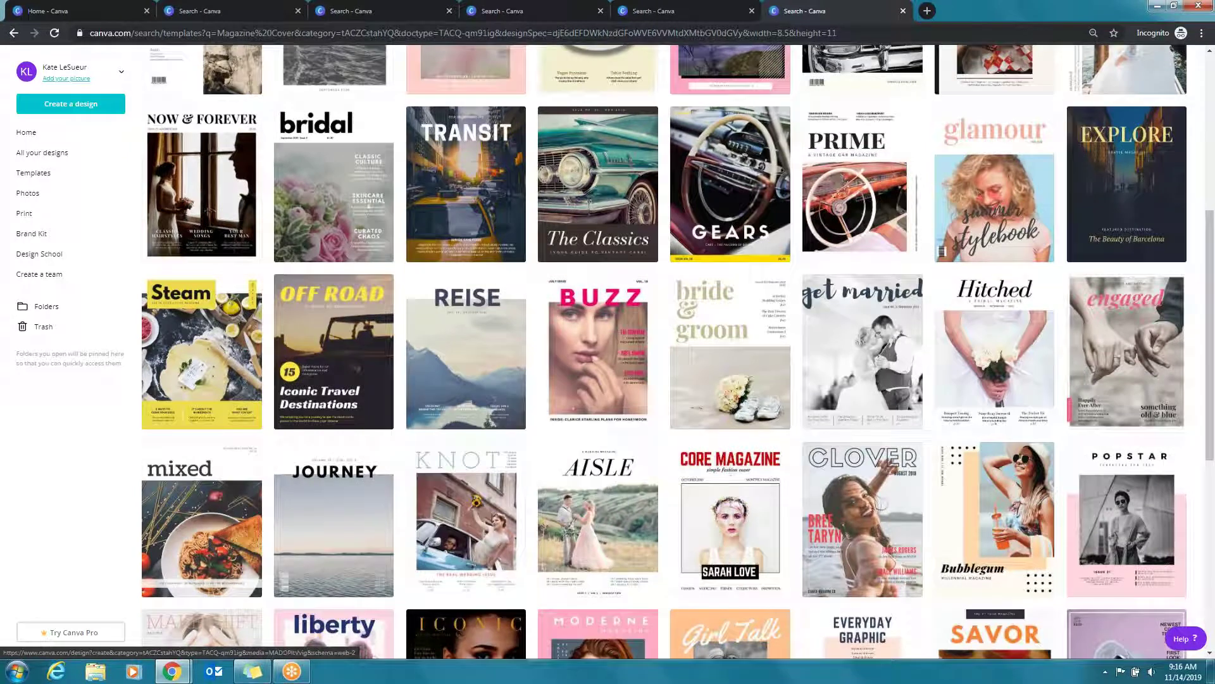
pyautogui.click(704, 396)
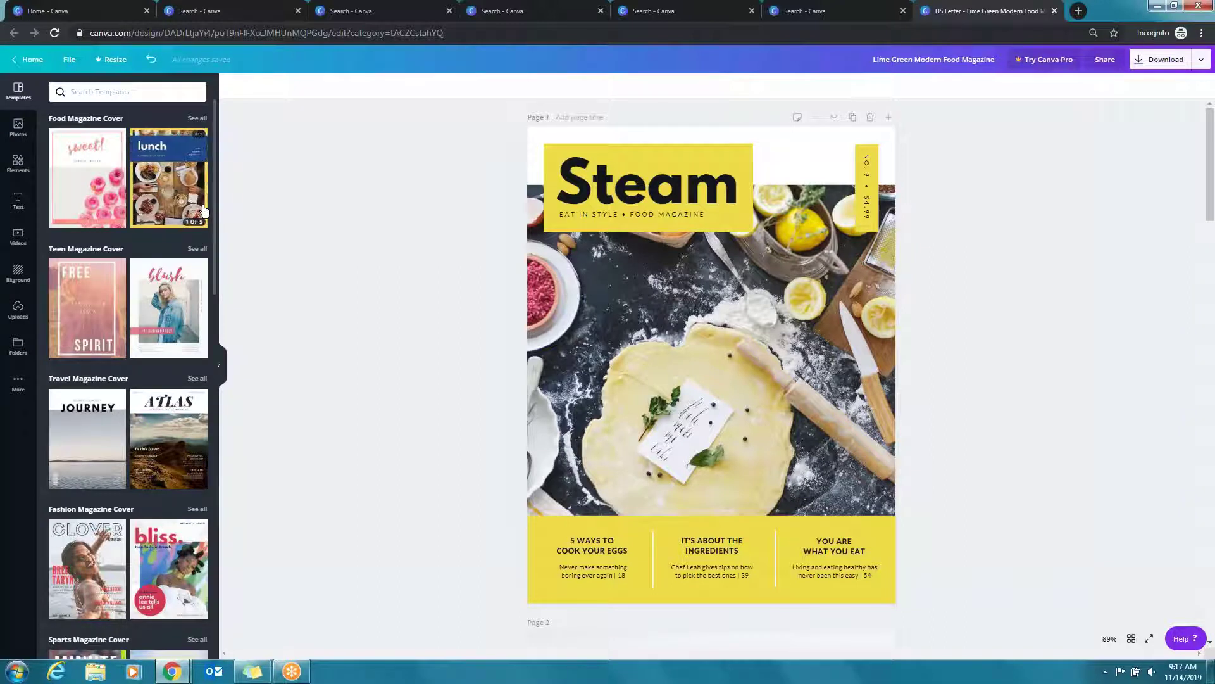
# Replace page 1 with 'the food fix' layout from the template's pages
pyautogui.click(193, 207)
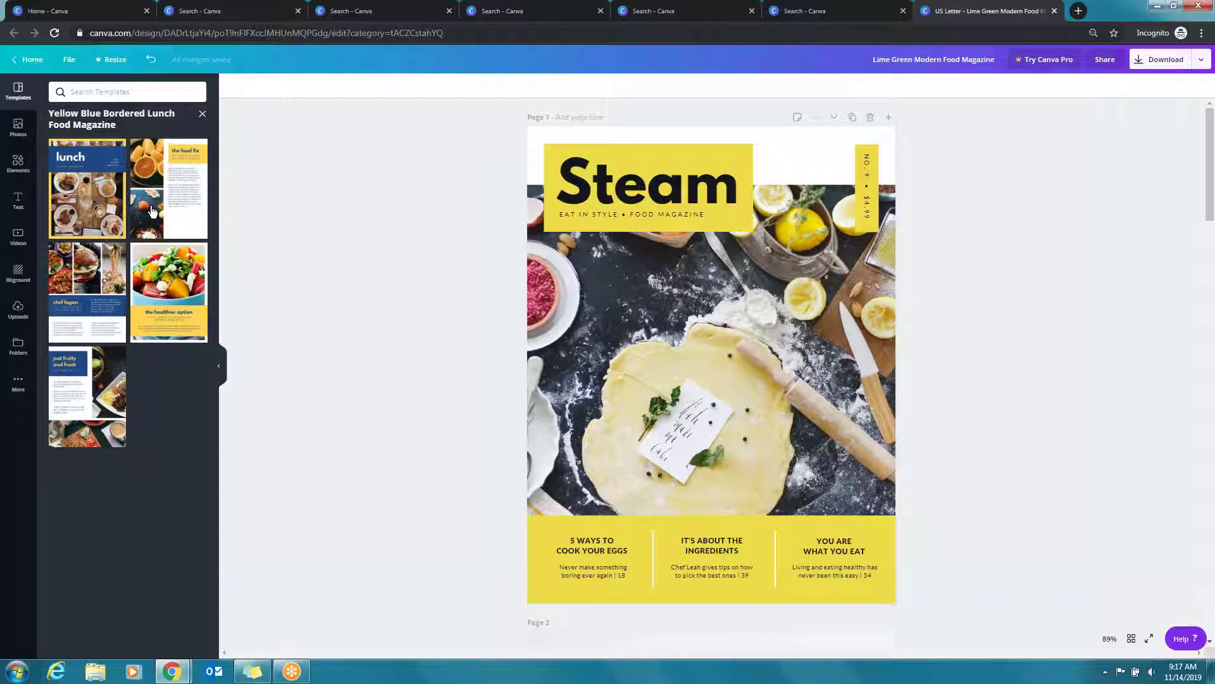
pyautogui.click(170, 210)
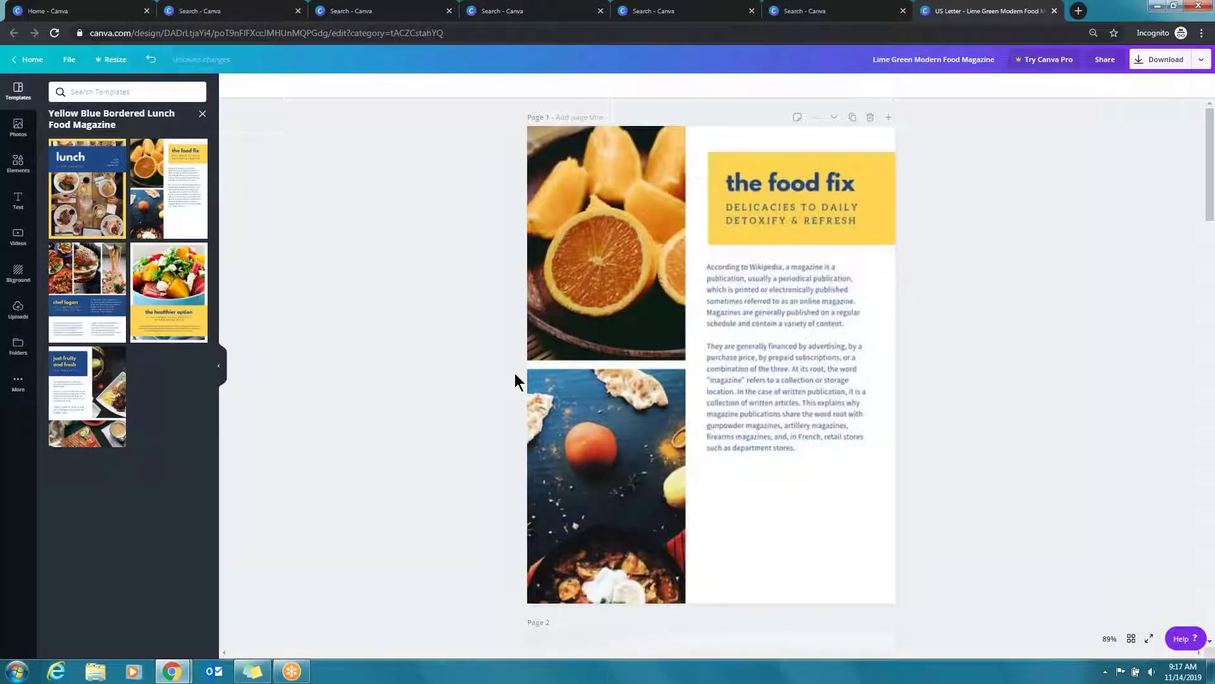
pyautogui.click(814, 133)
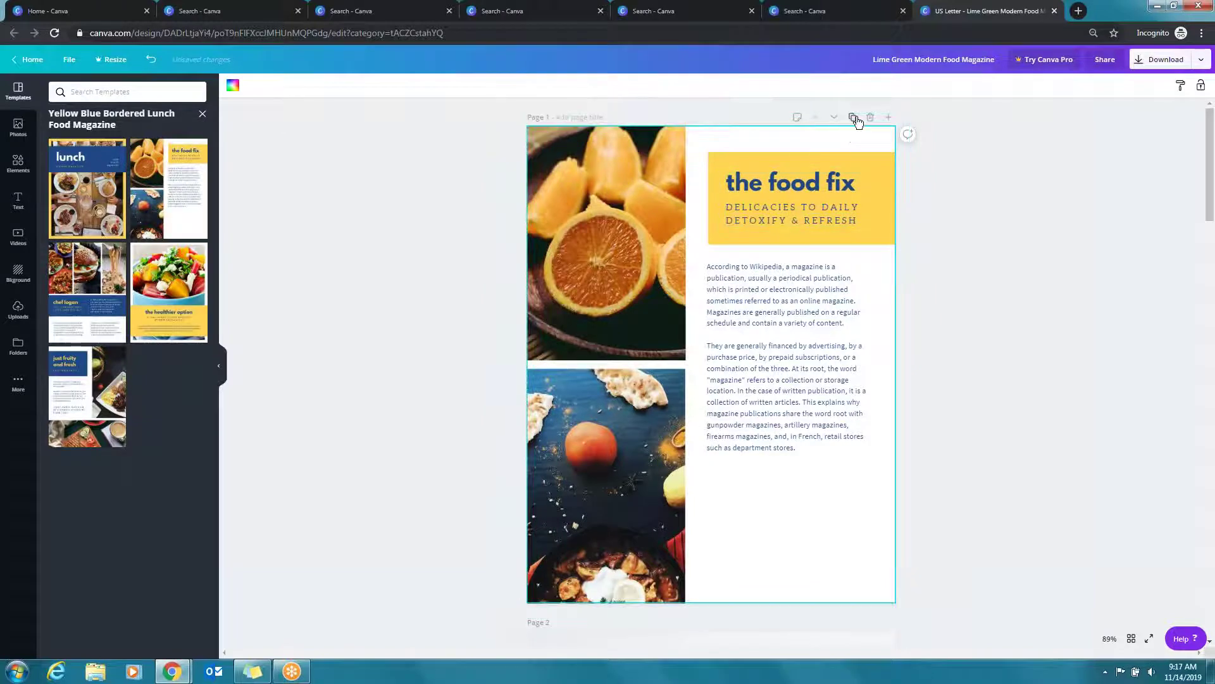
# Add a blank new page after the Chef Leah page at the end of the magazine
pyautogui.scroll(-10, 799, 172)
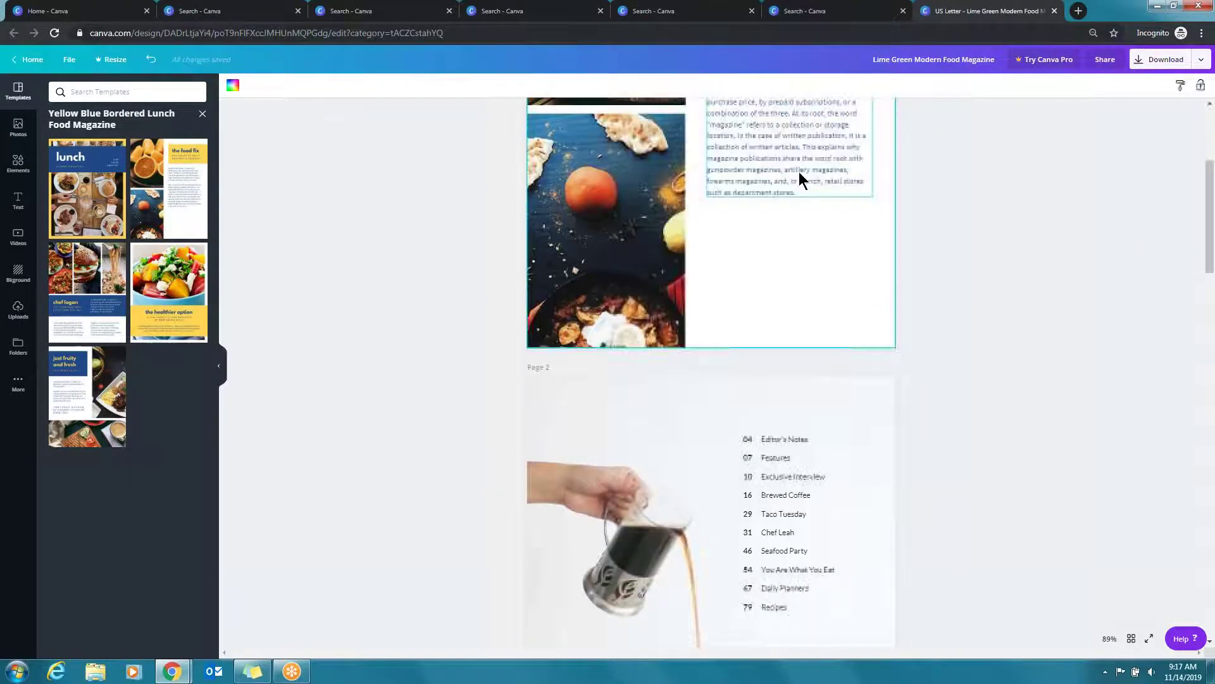
pyautogui.scroll(-3, 799, 181)
pyautogui.scroll(-17, 799, 176)
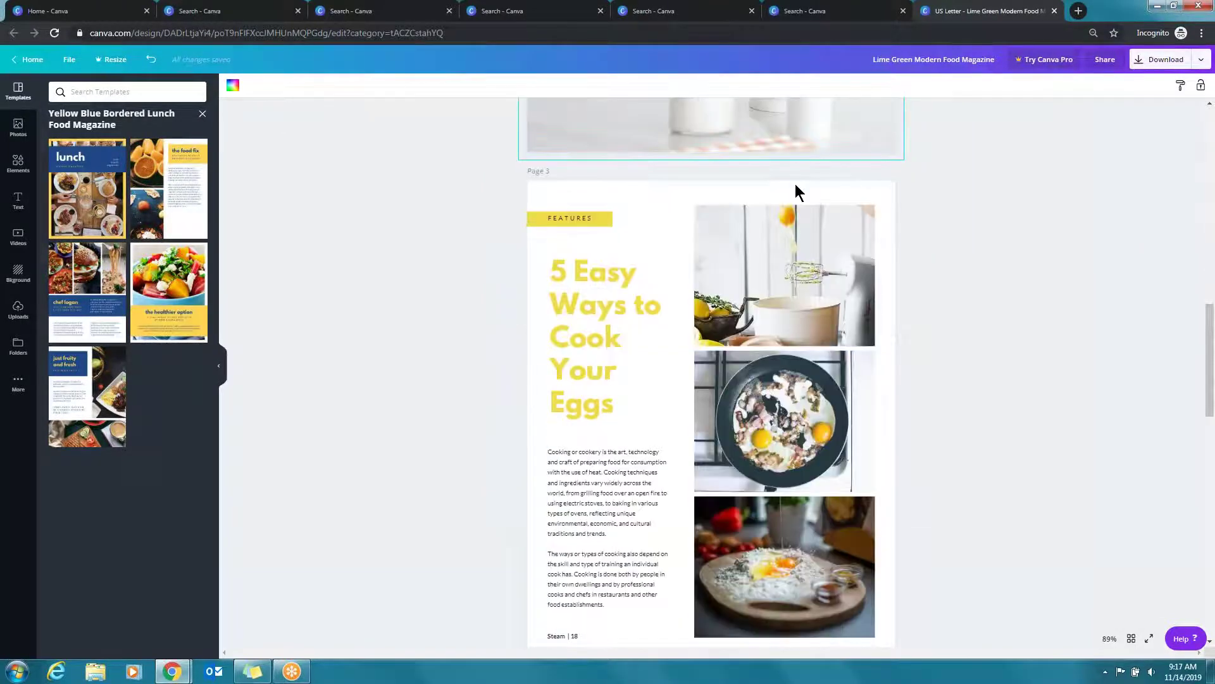
pyautogui.scroll(-2, 797, 414)
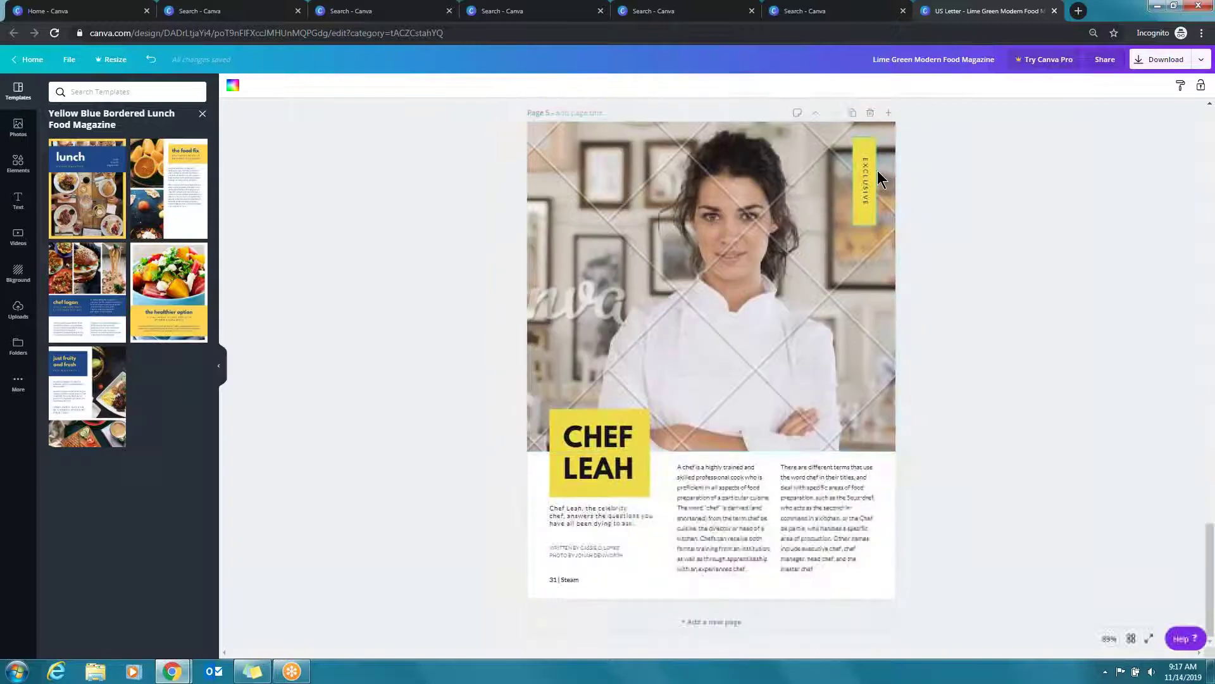
pyautogui.click(710, 623)
# Fill the new page with the chef logan layout and make its banner dark green
pyautogui.click(82, 325)
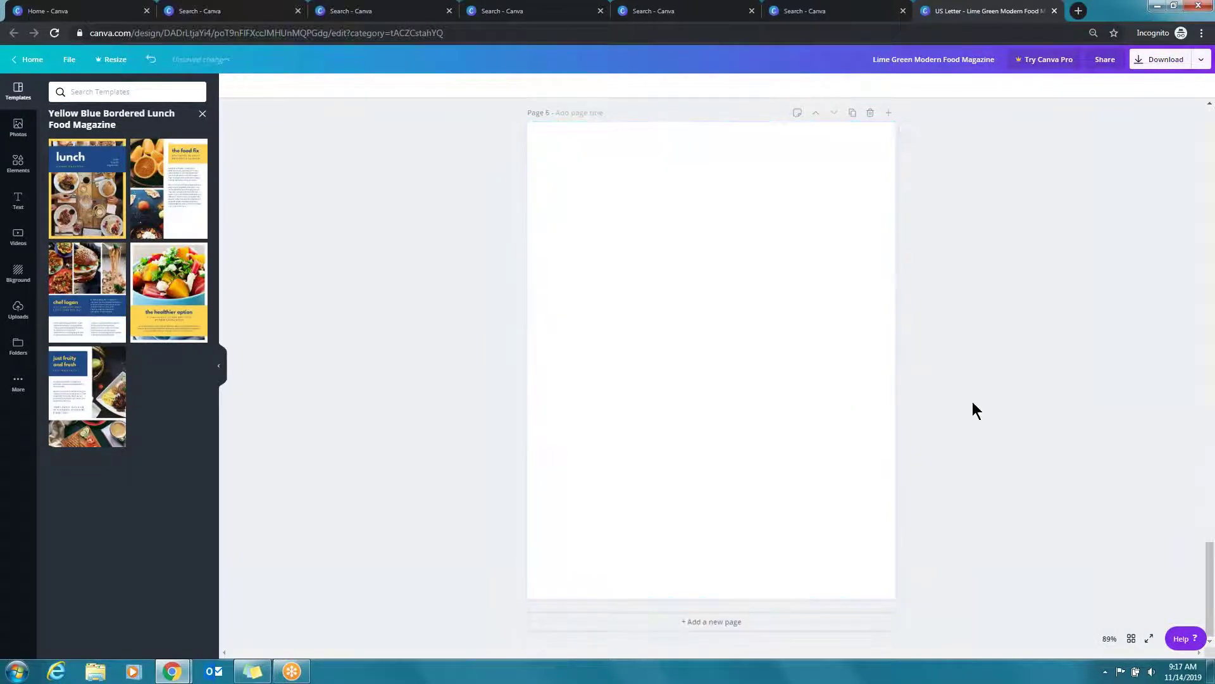
pyautogui.click(881, 449)
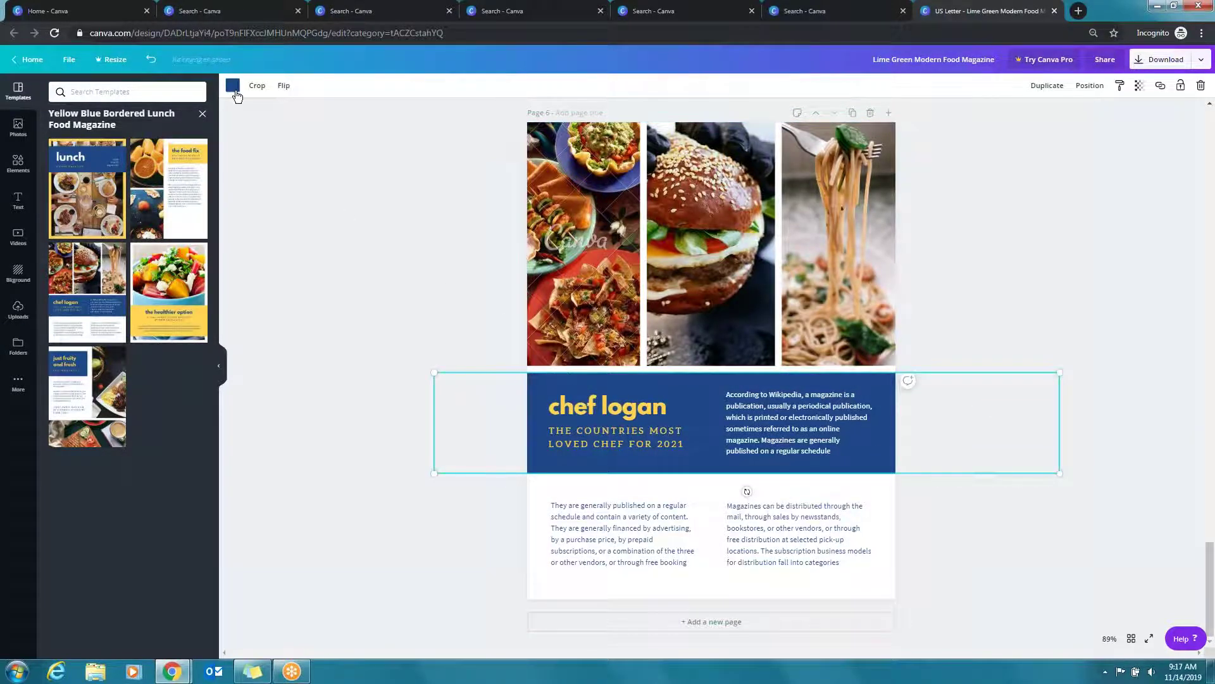
pyautogui.click(233, 85)
pyautogui.click(59, 199)
pyautogui.scroll(1, 649, 351)
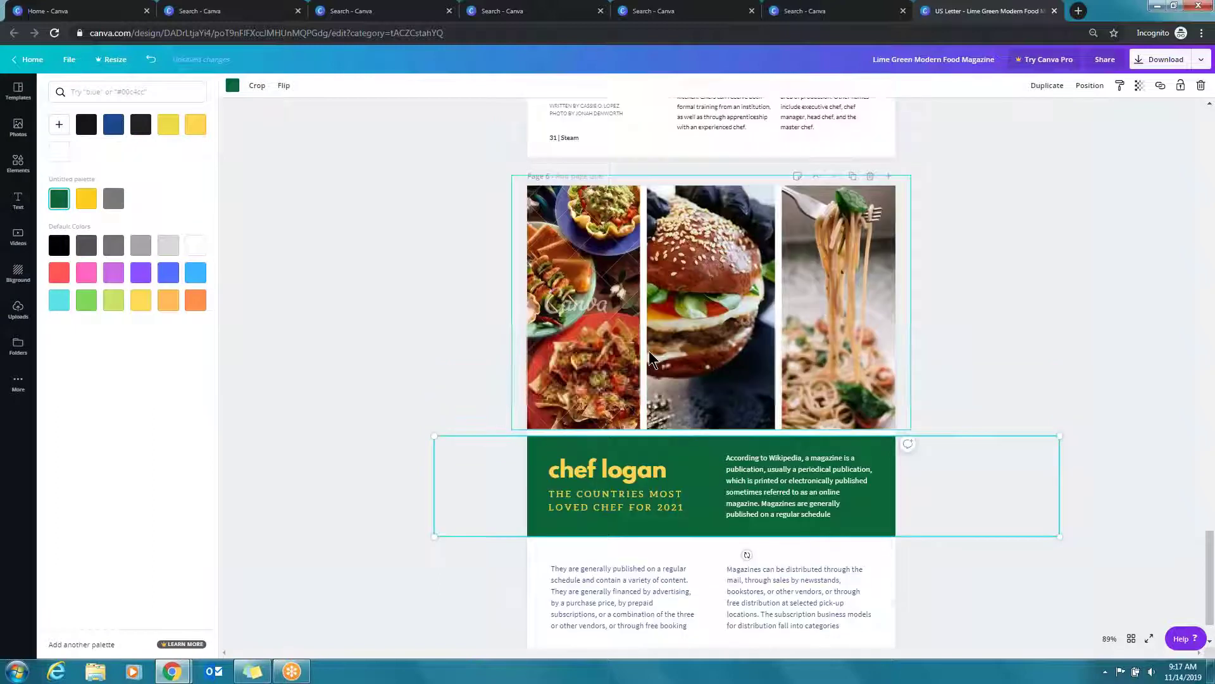
# Replace the grid photos with a woman's portrait, a glasses-and-scissors flat-lay and linked hands
pyautogui.click(576, 297)
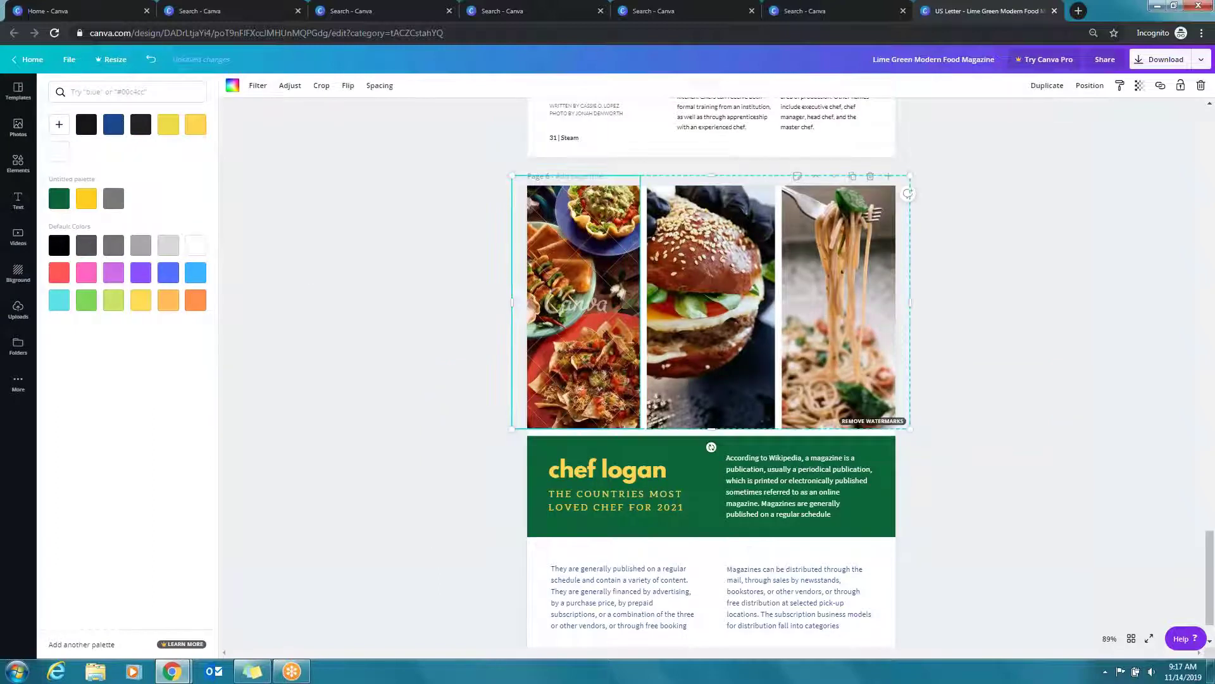
pyautogui.click(18, 126)
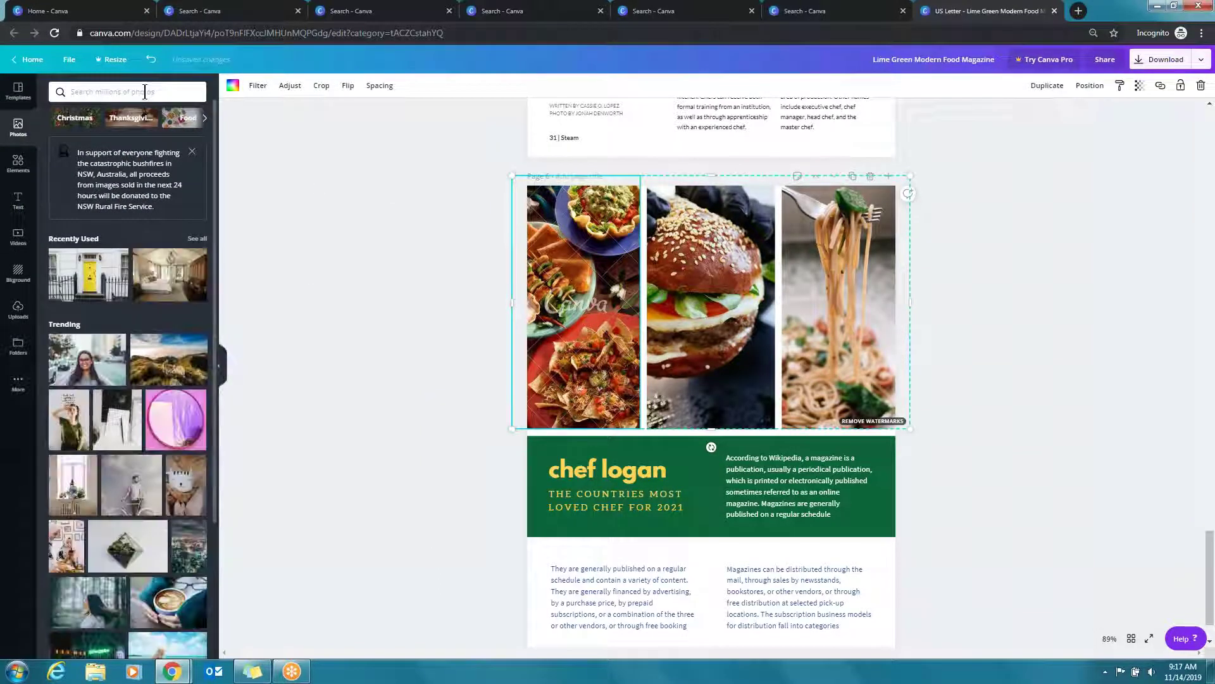
pyautogui.moveTo(89, 353); pyautogui.dragTo(570, 297)
pyautogui.scroll(-3, 125, 543)
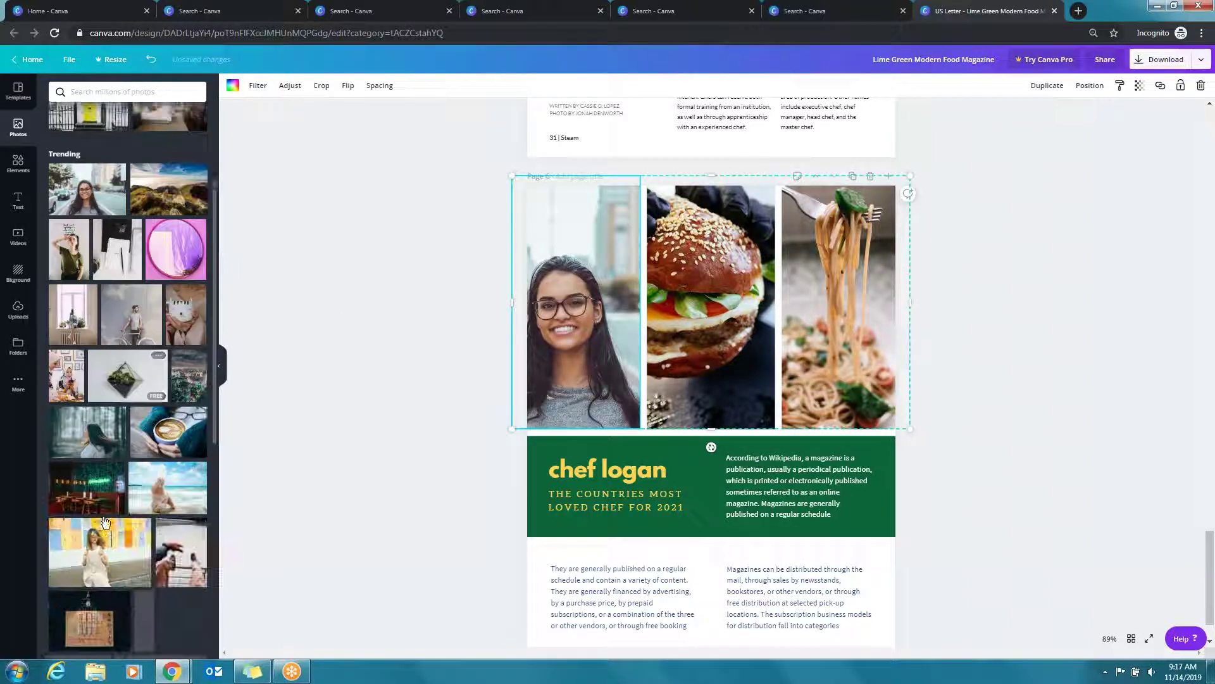
pyautogui.scroll(-7, 146, 516)
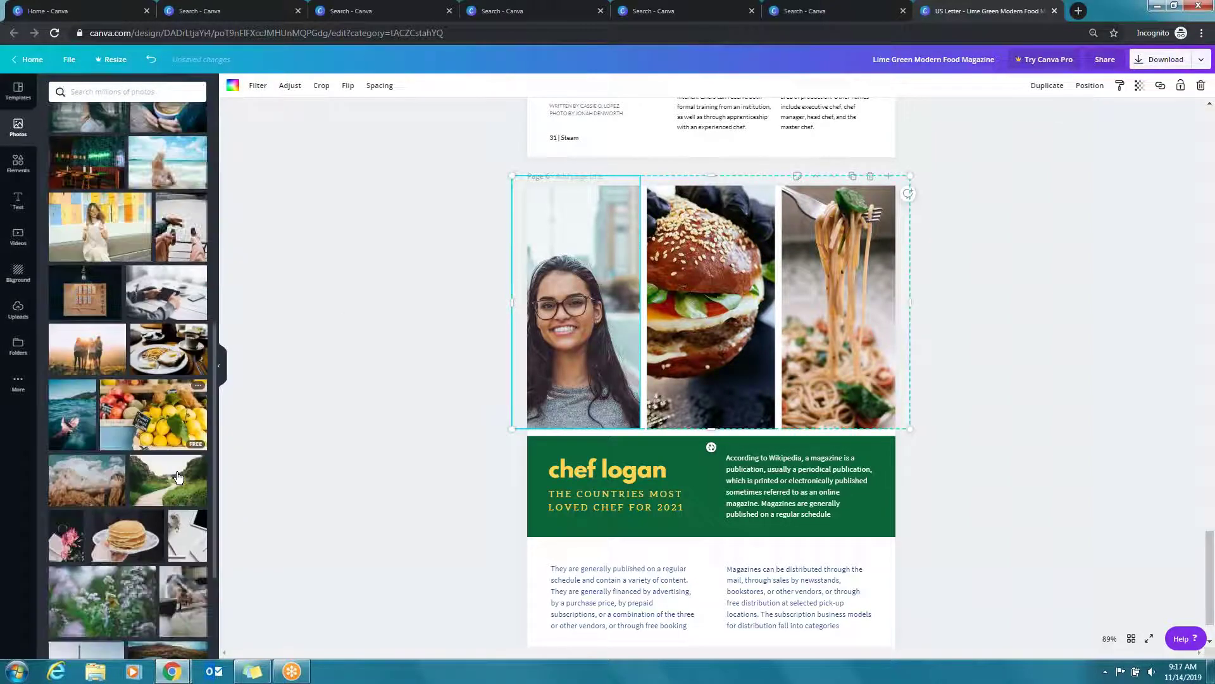
pyautogui.scroll(-7, 181, 436)
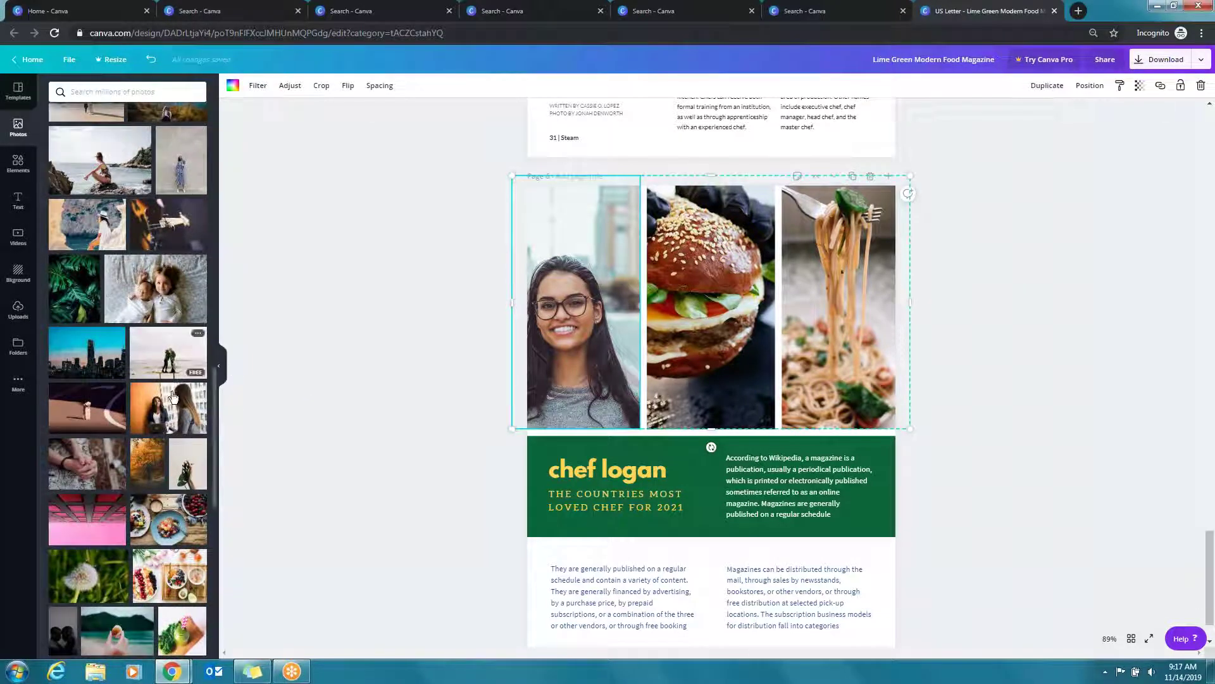
pyautogui.scroll(-6, 163, 395)
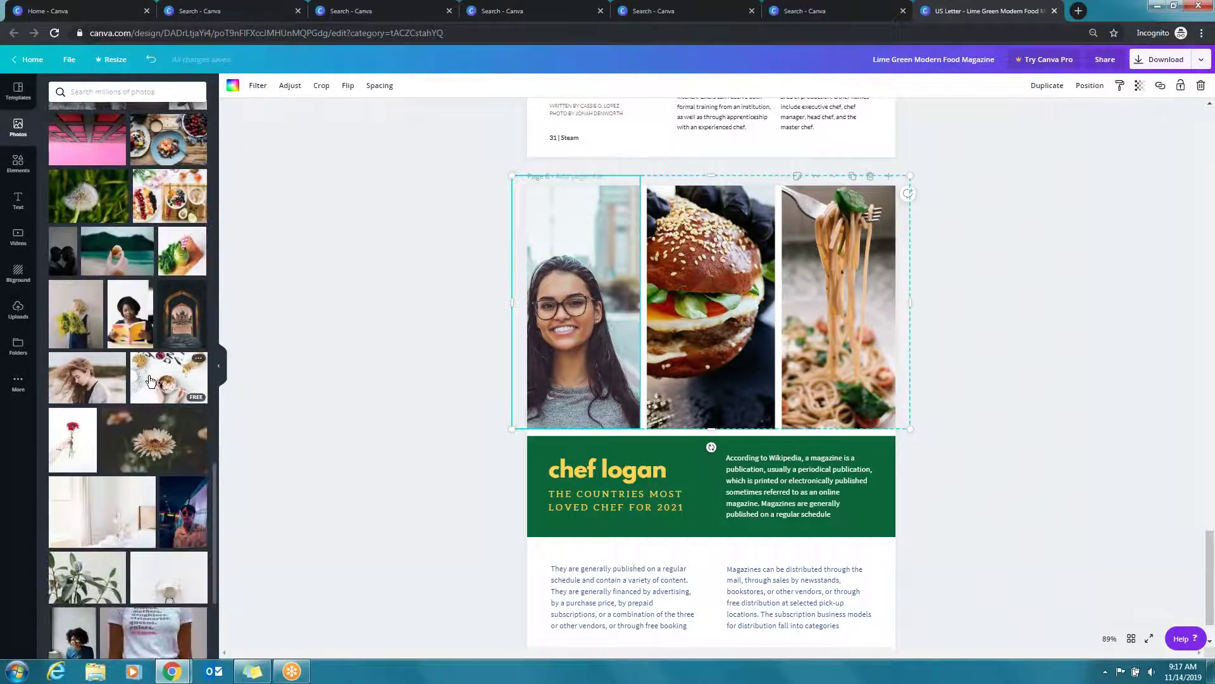
pyautogui.scroll(-3, 113, 438)
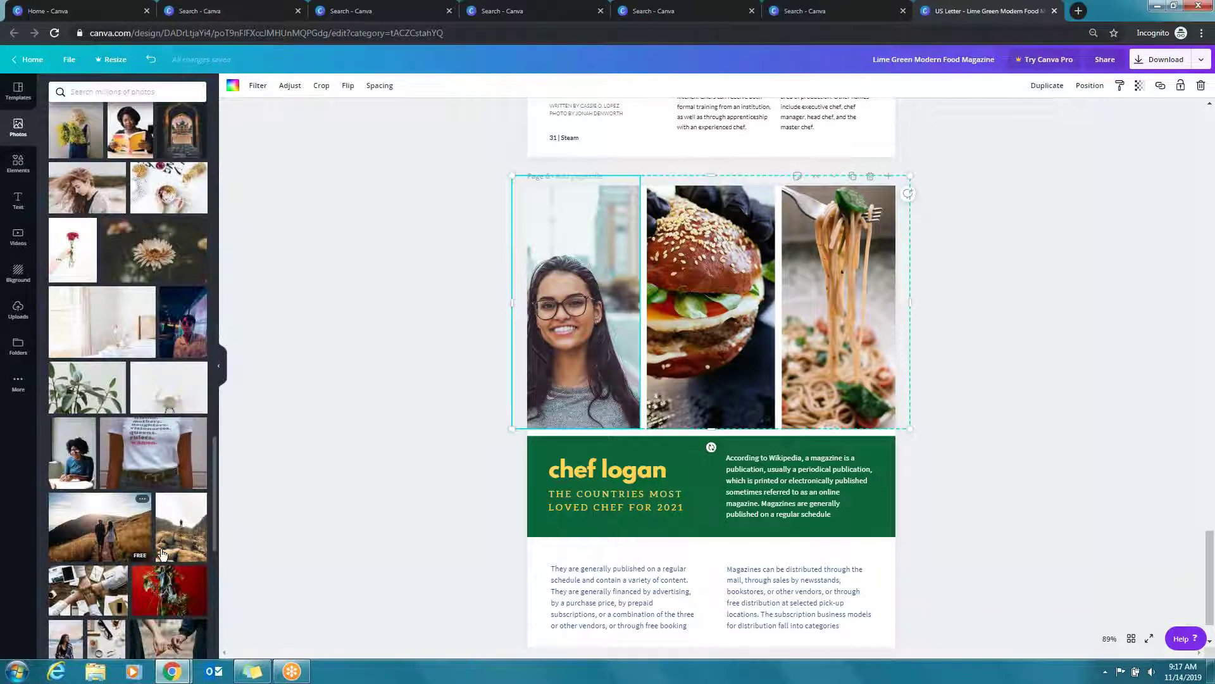
pyautogui.scroll(-2, 96, 518)
pyautogui.moveTo(96, 517); pyautogui.dragTo(711, 305)
pyautogui.moveTo(179, 532); pyautogui.dragTo(842, 284)
pyautogui.scroll(-1, 624, 345)
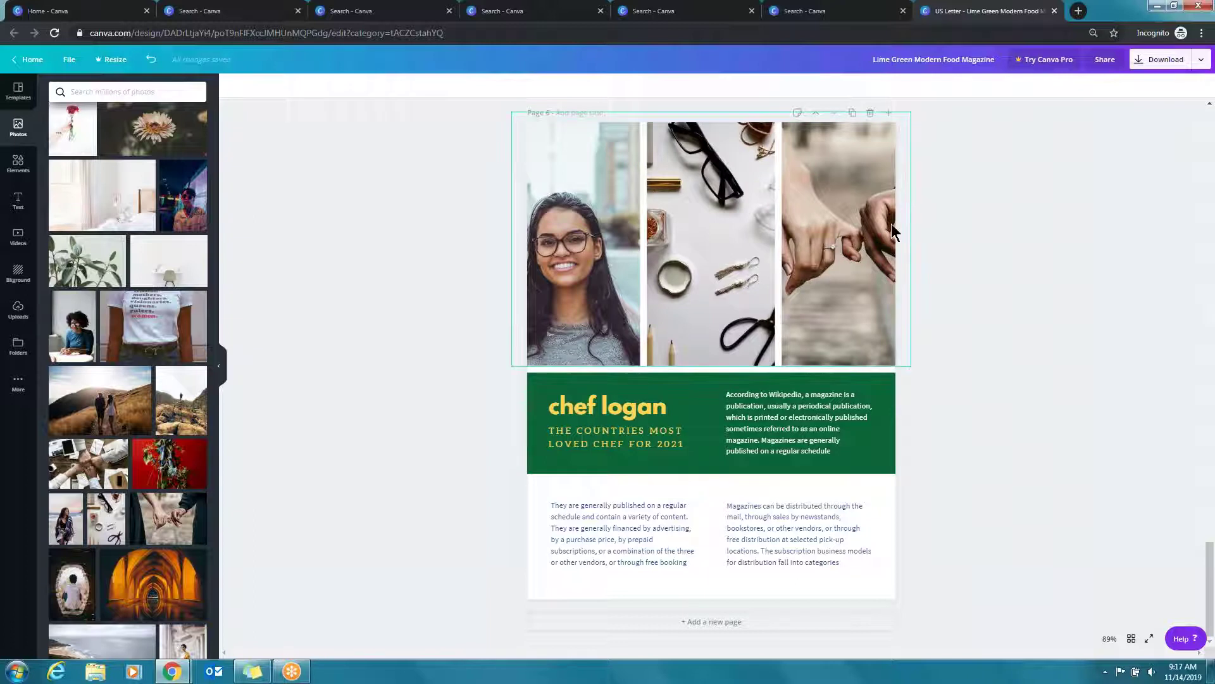
# Open the magazine's download settings, keeping PDF Print as the file type for all 6 pages
pyautogui.click(1194, 127)
pyautogui.click(1201, 59)
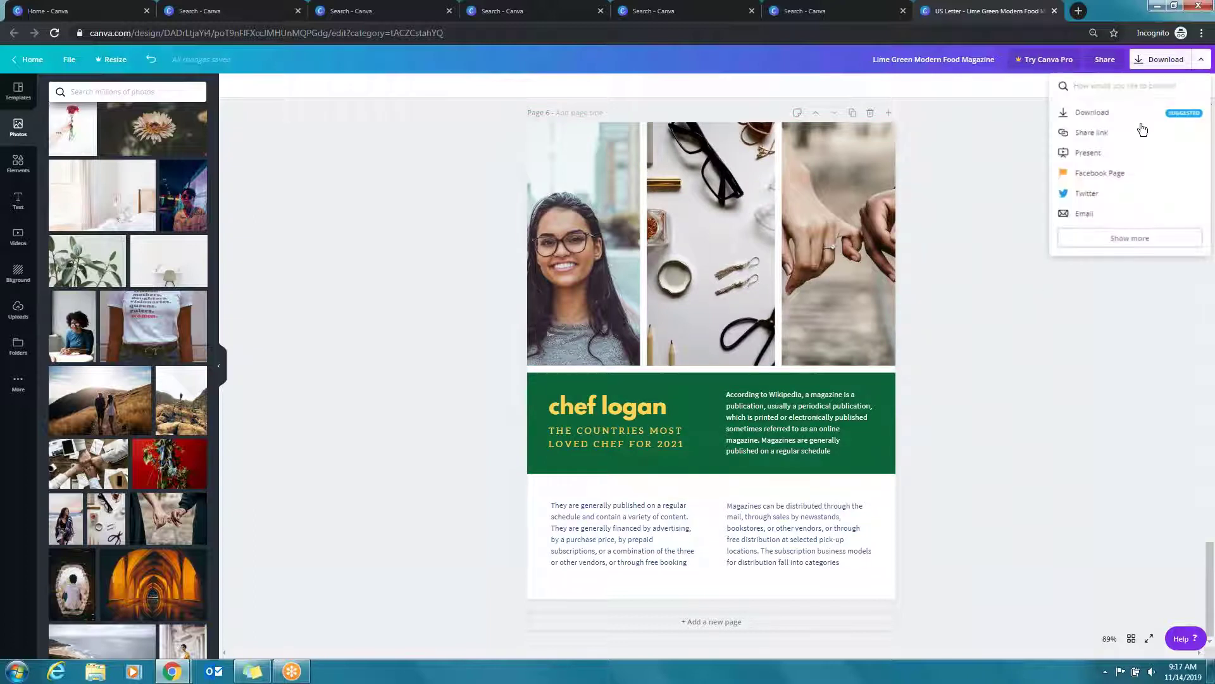
pyautogui.click(1104, 115)
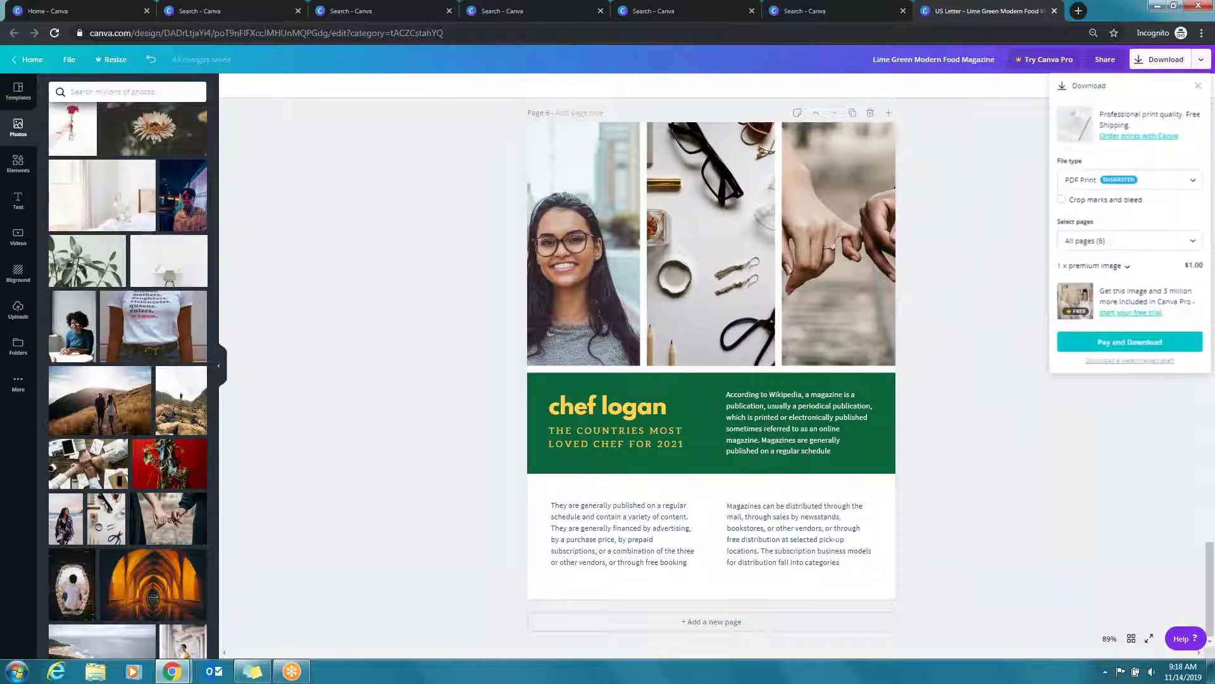
pyautogui.click(1175, 182)
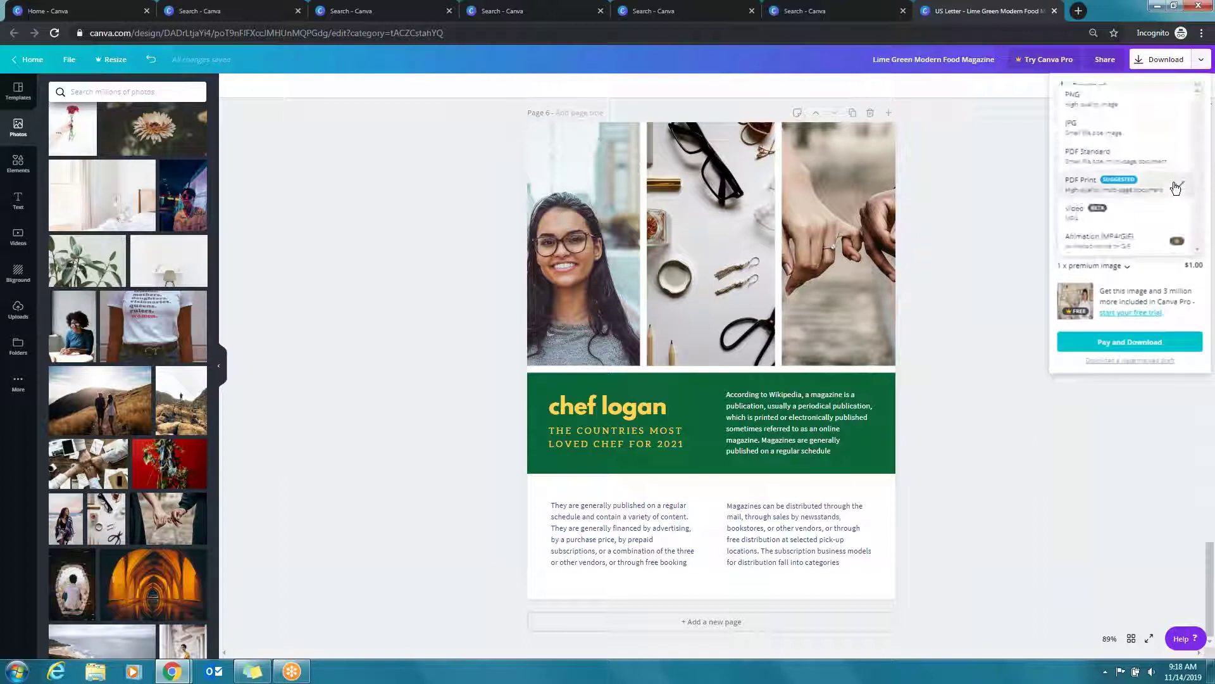
pyautogui.click(1176, 186)
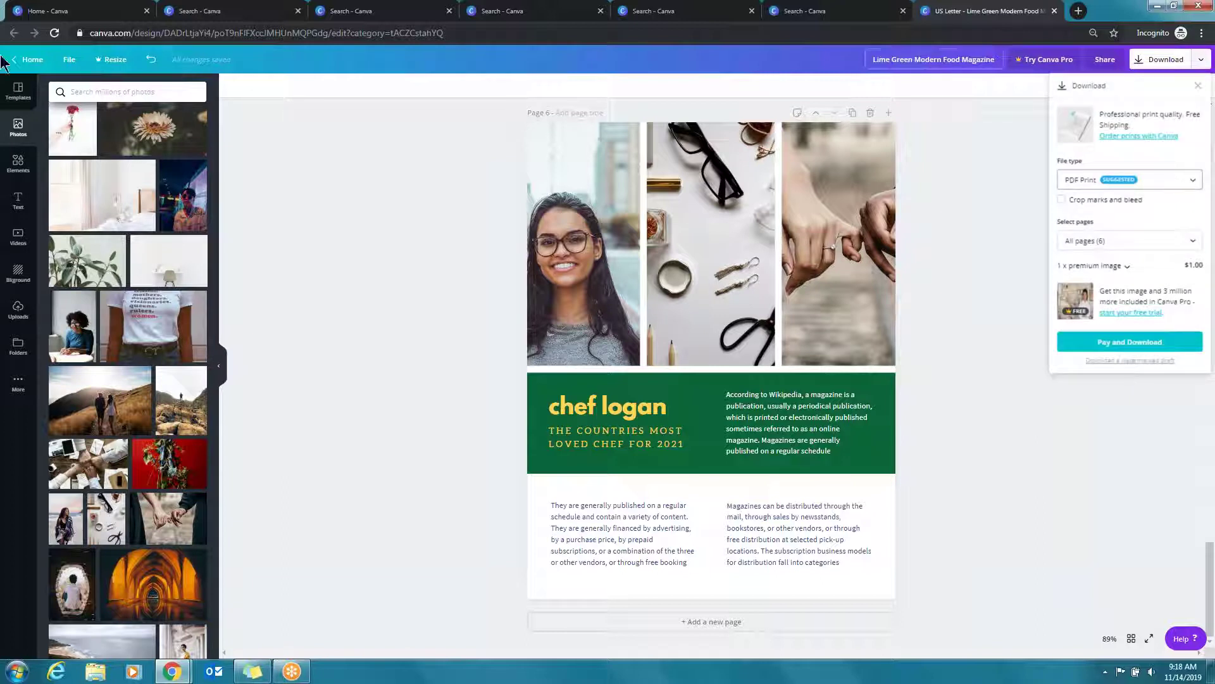
pyautogui.click(29, 59)
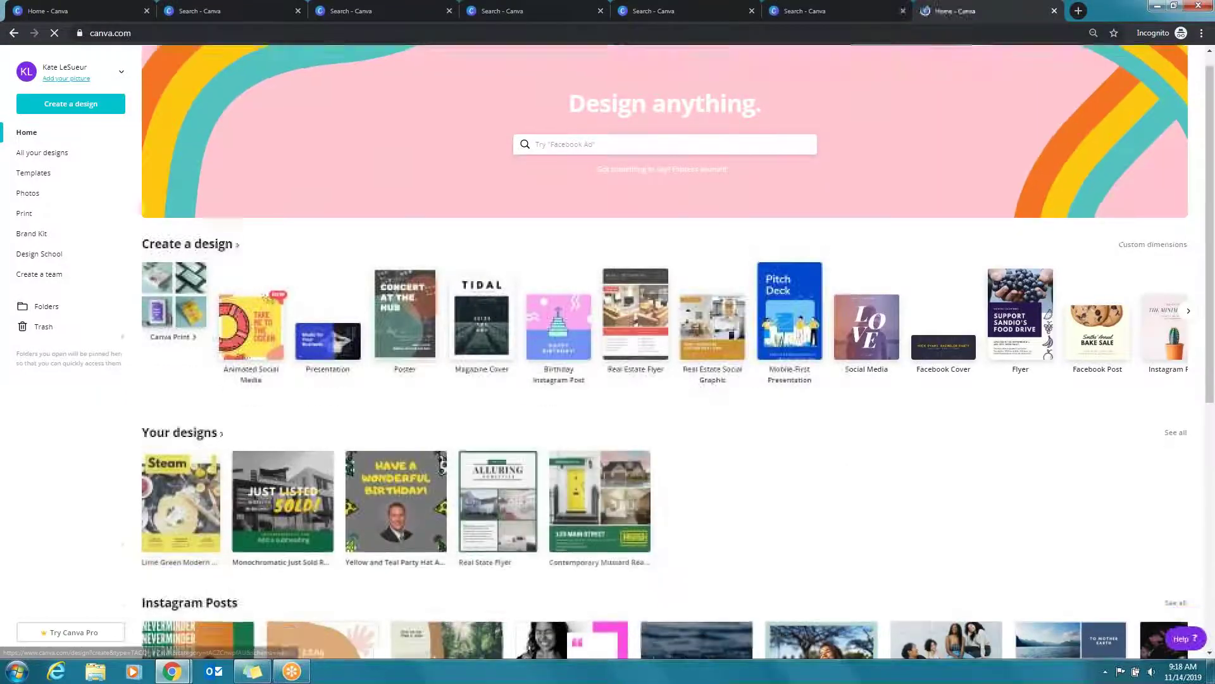
# Scroll to the Flyers row and start a design from 'The Power and Impact of Colors' template
pyautogui.scroll(-5, 694, 413)
pyautogui.scroll(-3, 677, 367)
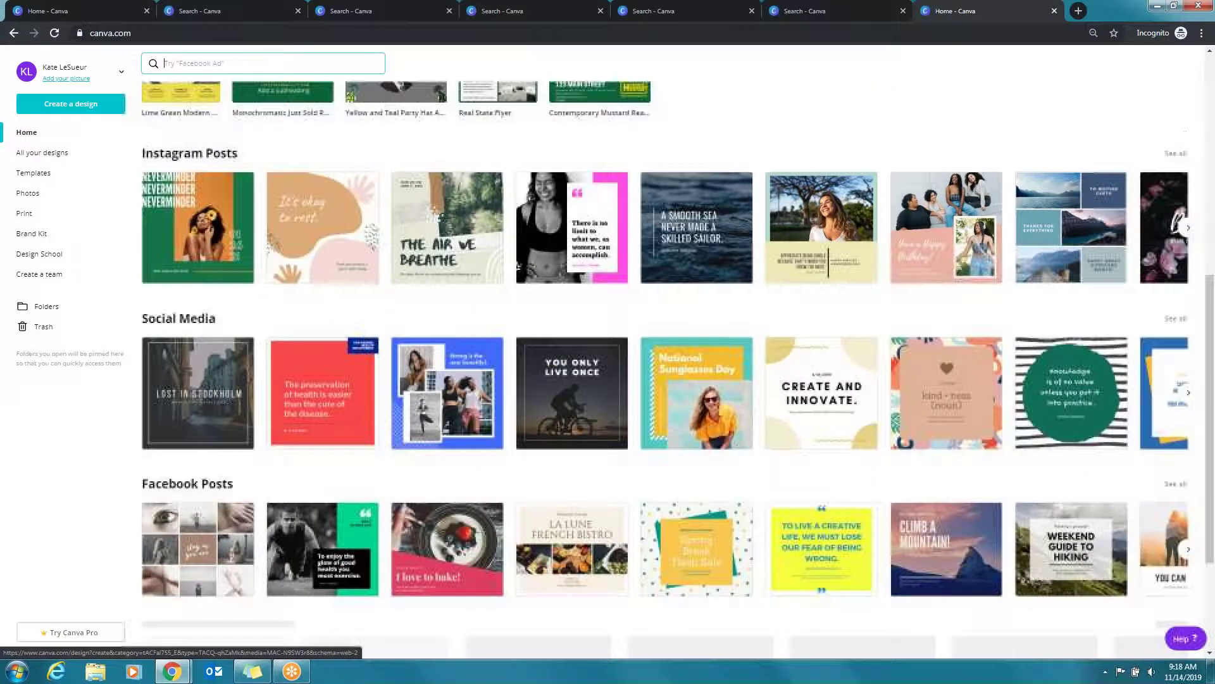
pyautogui.scroll(-8, 502, 414)
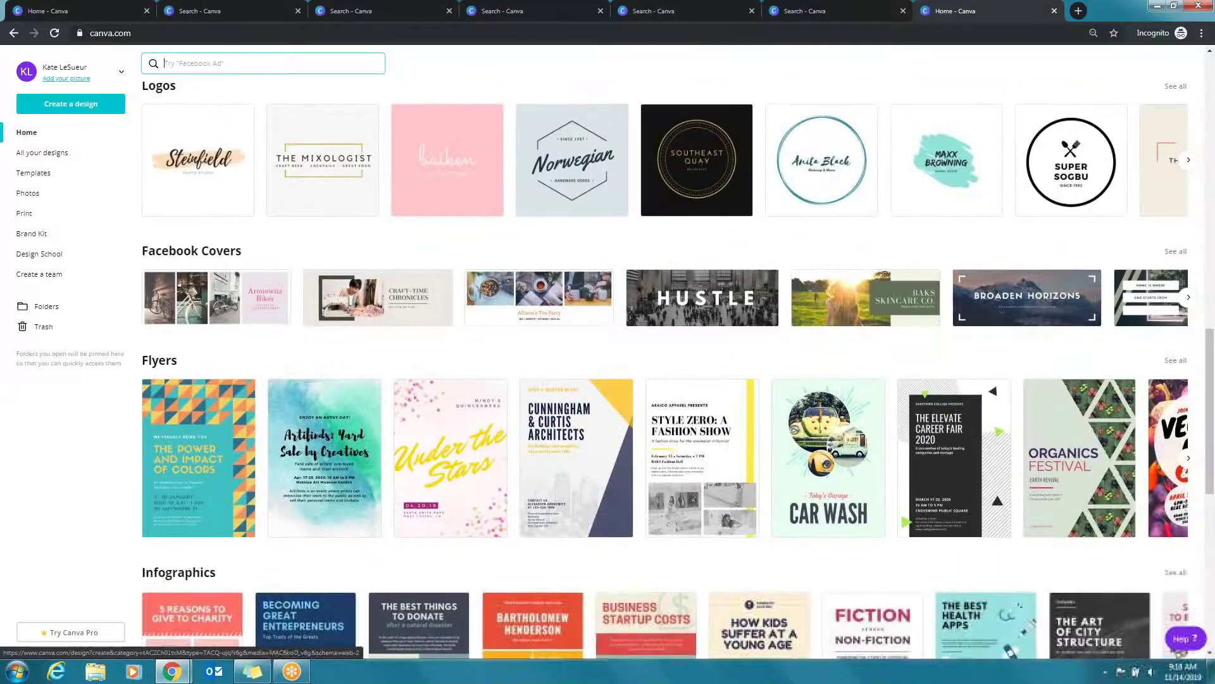
pyautogui.click(182, 404)
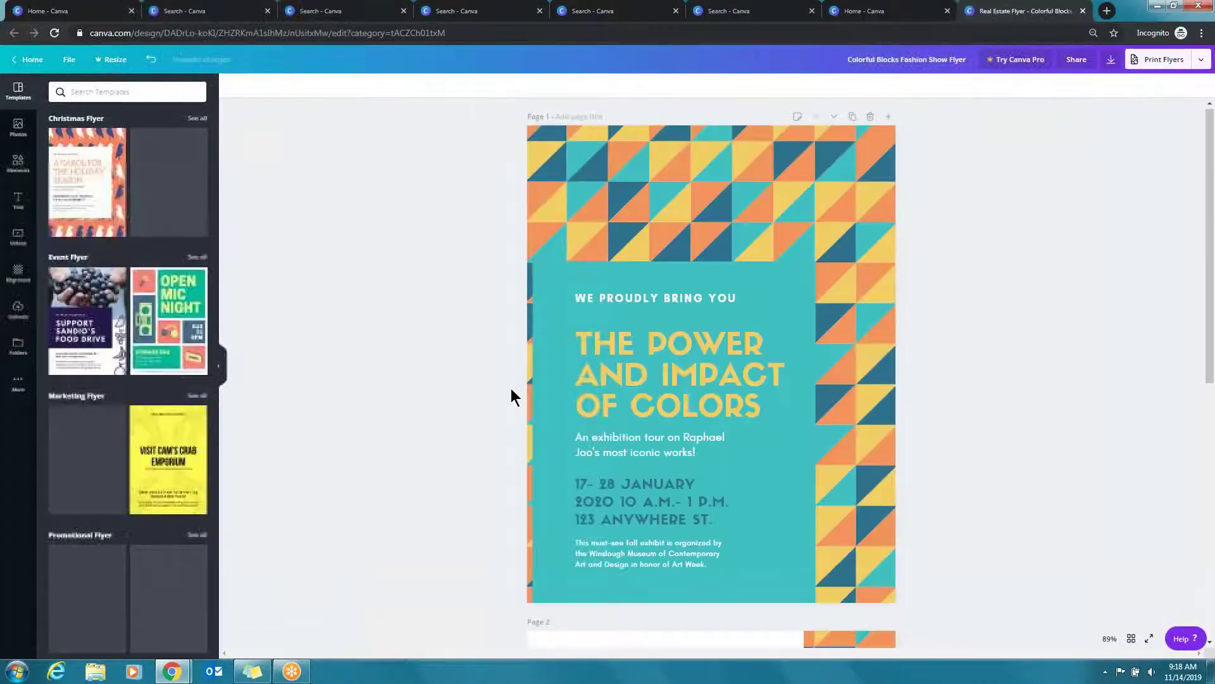
# Recolour the triangles: dark blue to green, teal to yellow, orange to grey, light yellow to white
pyautogui.click(705, 209)
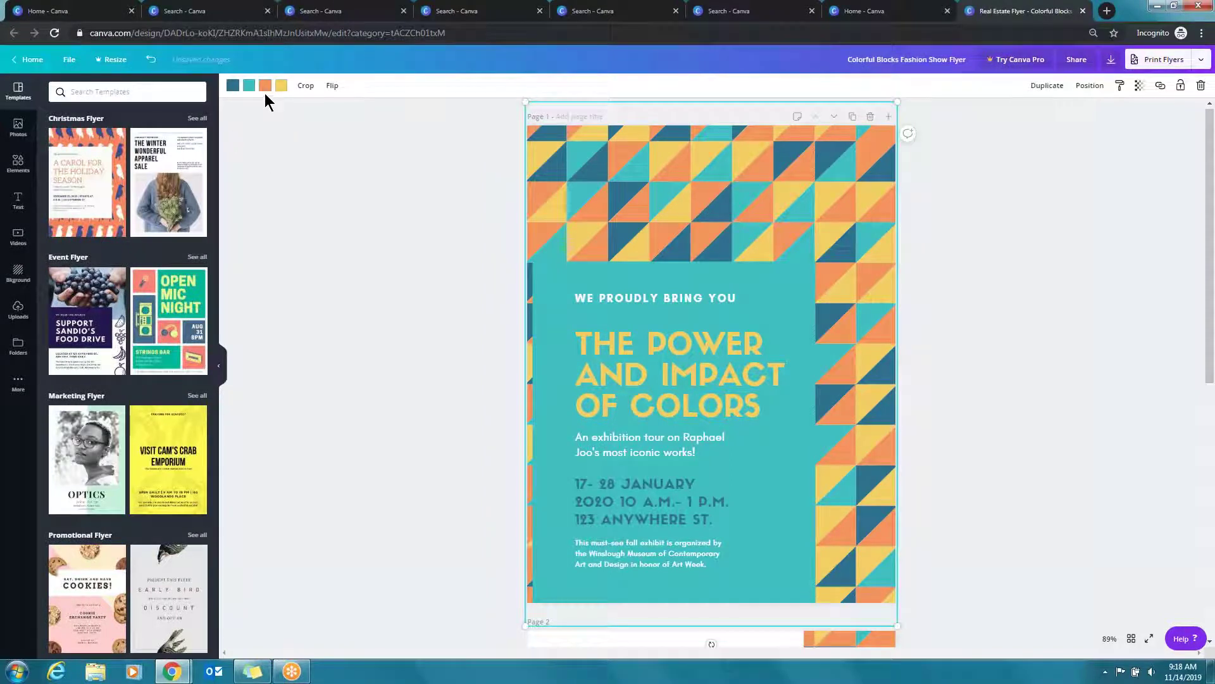
pyautogui.click(232, 85)
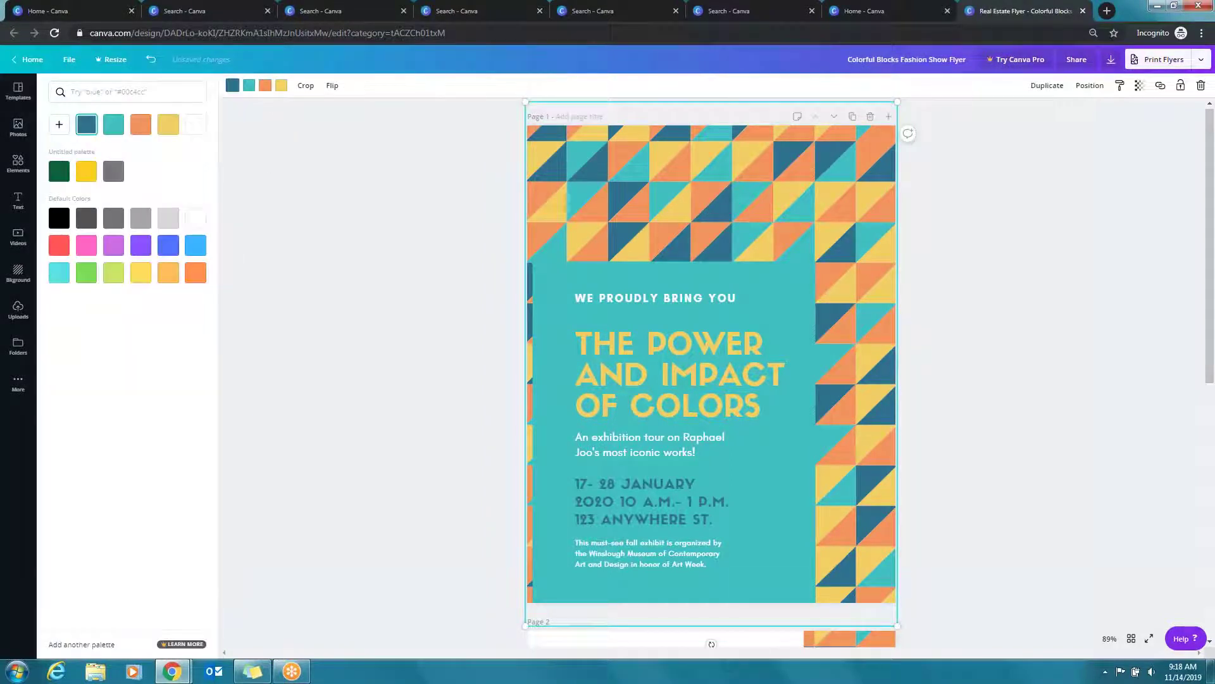
pyautogui.click(249, 85)
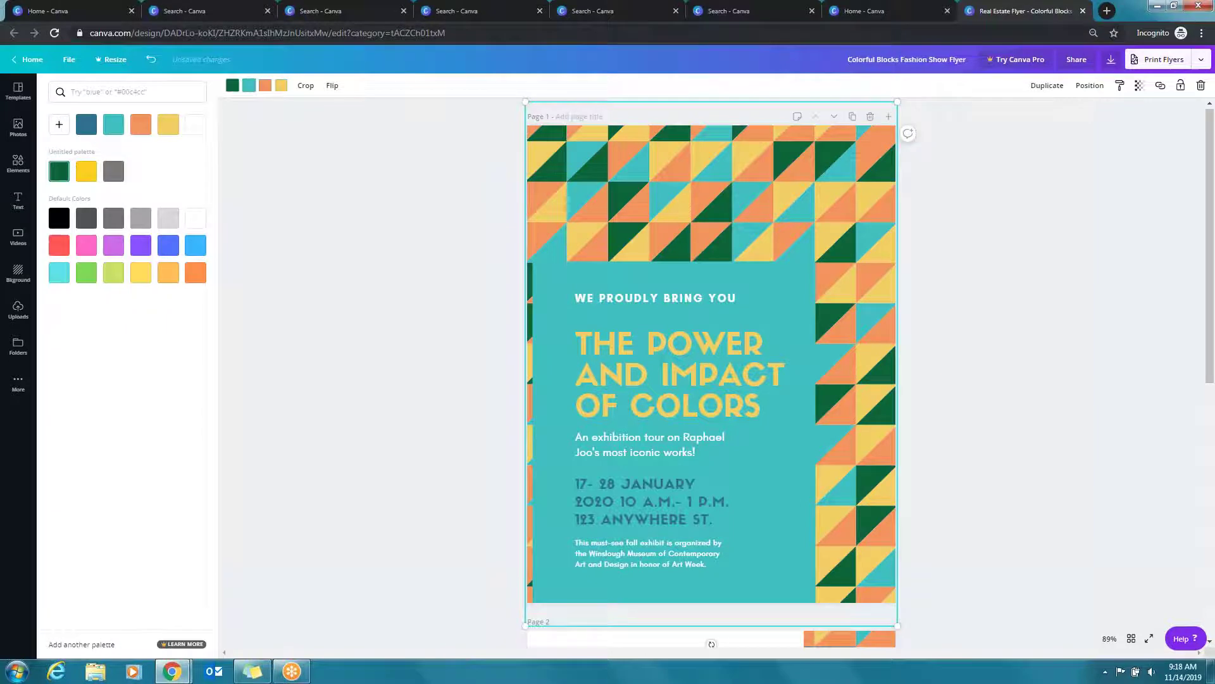
pyautogui.click(87, 171)
pyautogui.click(265, 86)
pyautogui.click(114, 171)
pyautogui.click(281, 86)
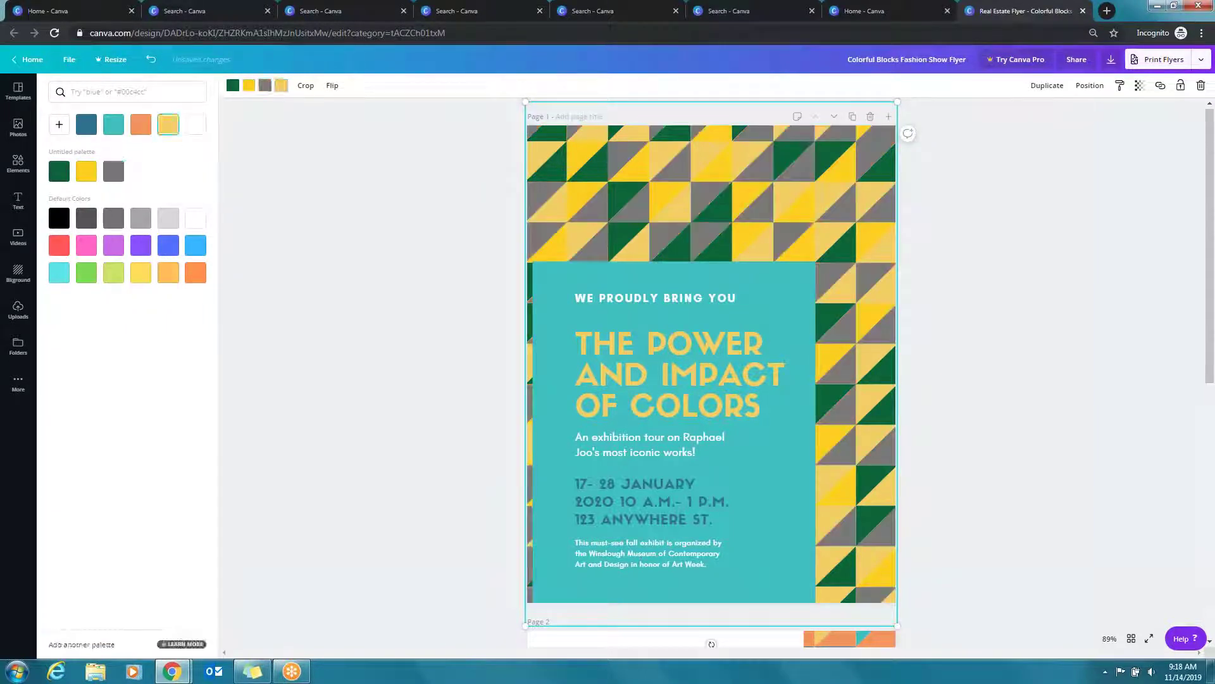
pyautogui.click(198, 127)
pyautogui.click(1055, 352)
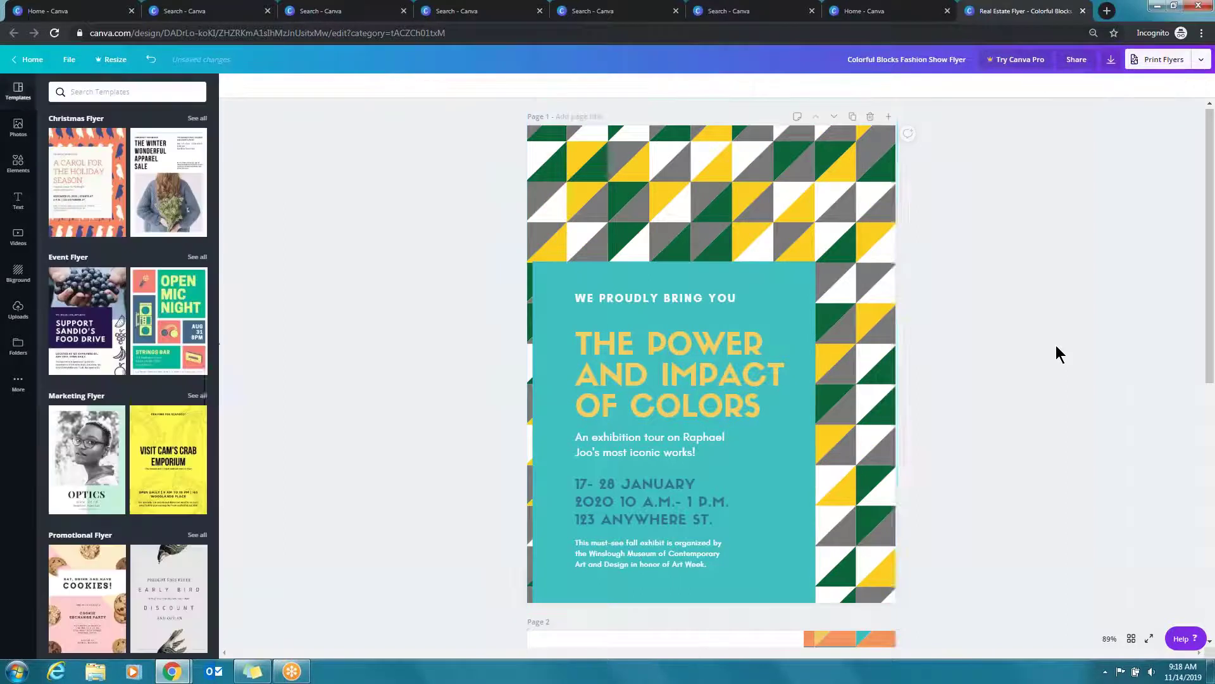
pyautogui.click(814, 331)
# Make the teal box light grey and the title text dark green
pyautogui.click(233, 86)
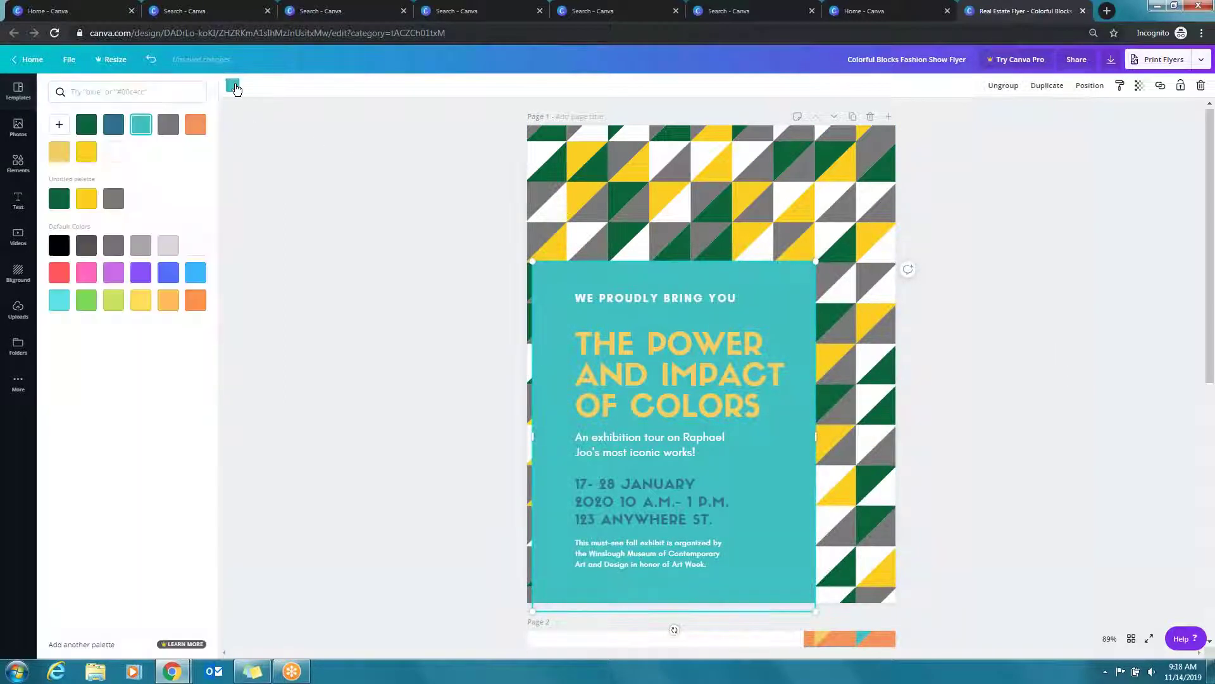
pyautogui.click(169, 246)
pyautogui.click(721, 344)
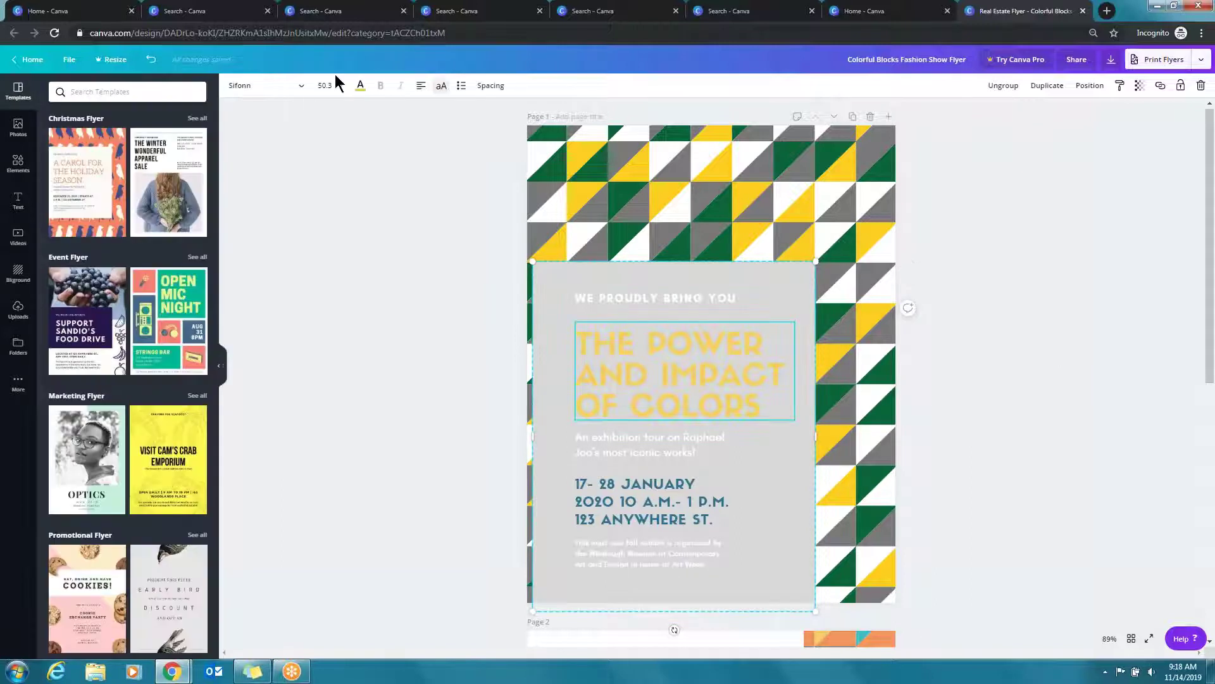
pyautogui.click(361, 86)
pyautogui.click(53, 203)
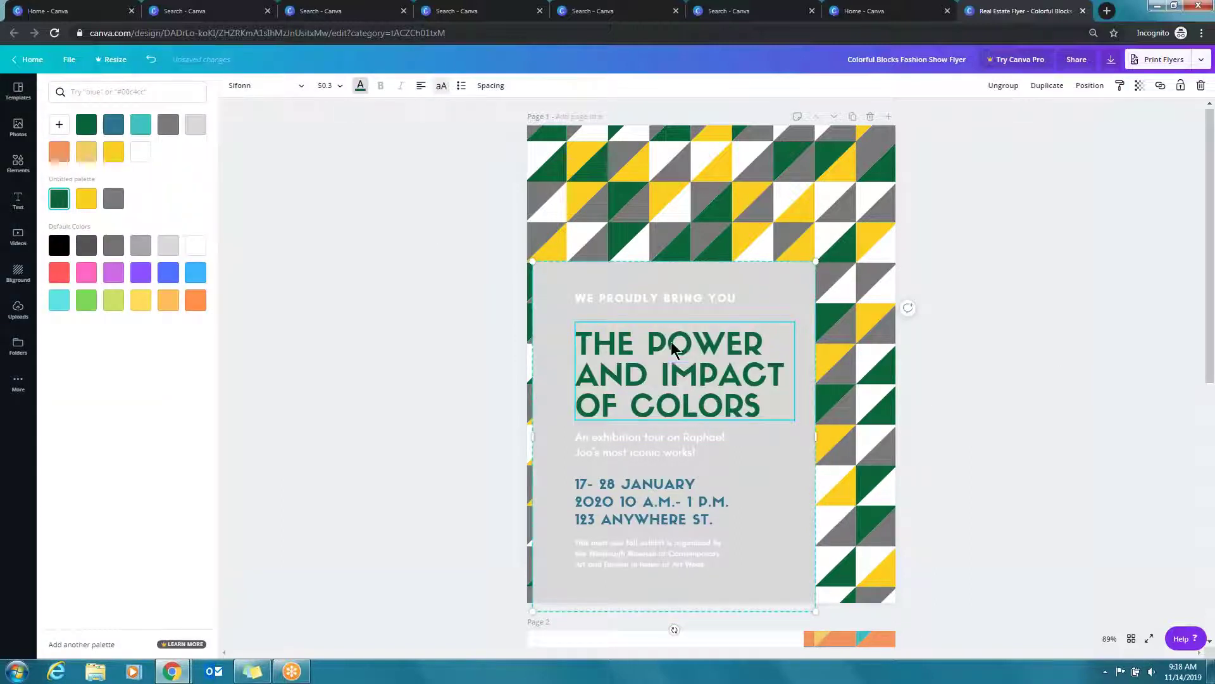
# Delete the date and address block, bottom paragraph, exhibition tour paragraph and WE PROUDLY BRING YOU line
pyautogui.click(671, 297)
pyautogui.click(640, 503)
pyautogui.press('Delete')
pyautogui.click(634, 552)
pyautogui.moveTo(634, 552); pyautogui.dragTo(640, 516)
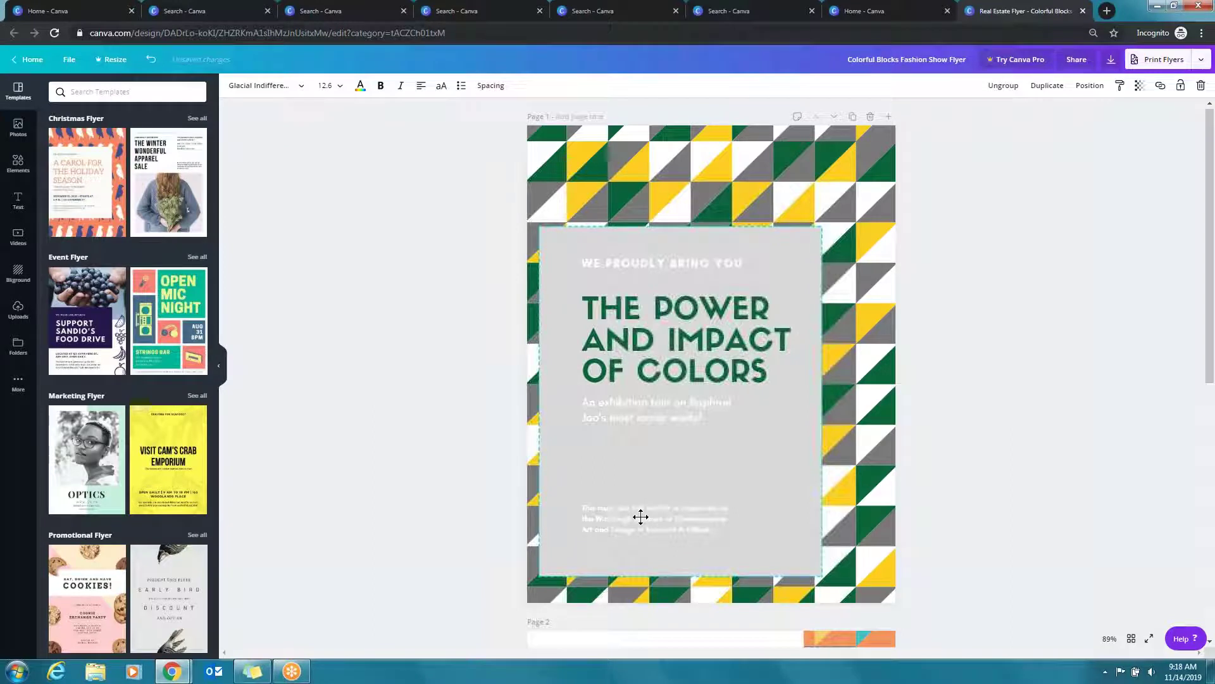
pyautogui.click(691, 529)
pyautogui.press('Delete')
pyautogui.click(624, 410)
pyautogui.press('Delete')
pyautogui.click(654, 261)
pyautogui.press('Delete')
# Delete the 'THE POWER AND IMPACT OF COLORS' title, leaving the grey box empty
pyautogui.click(652, 349)
pyautogui.click(657, 347)
pyautogui.hotkey('ctrl', 'shift', 'End')
pyautogui.press('Delete')
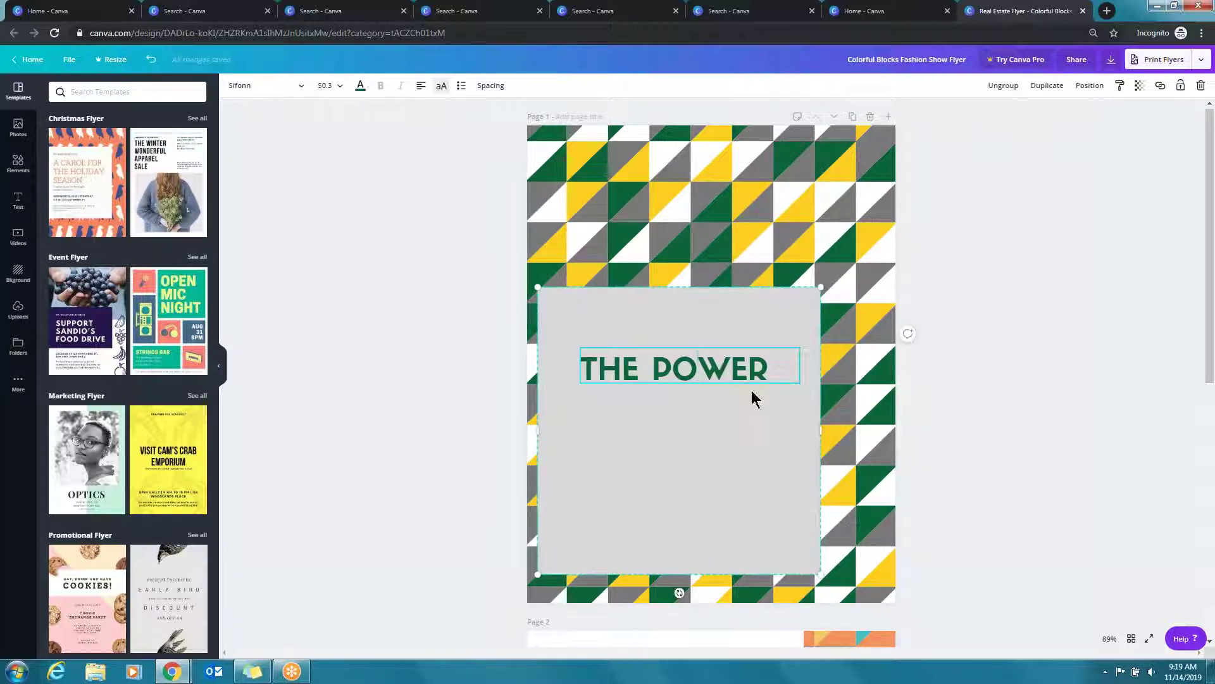
pyautogui.press('Escape')
pyautogui.press('Delete')
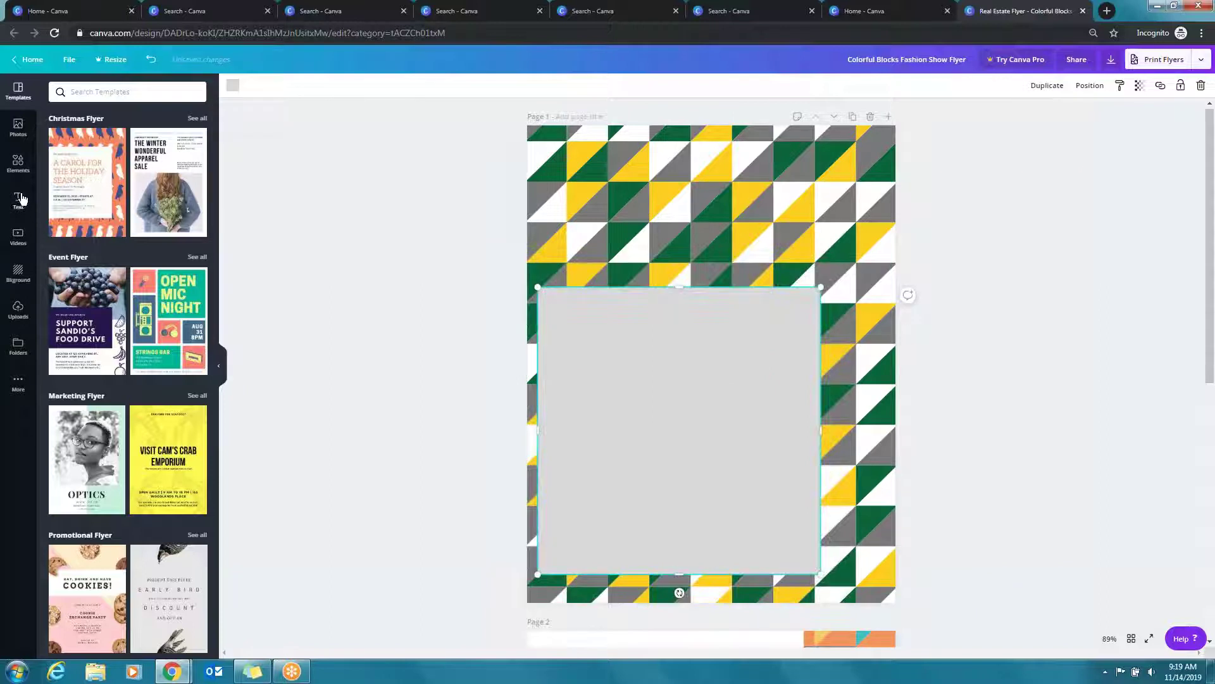
# Open the Text panel and scroll through the font combinations list
pyautogui.click(19, 198)
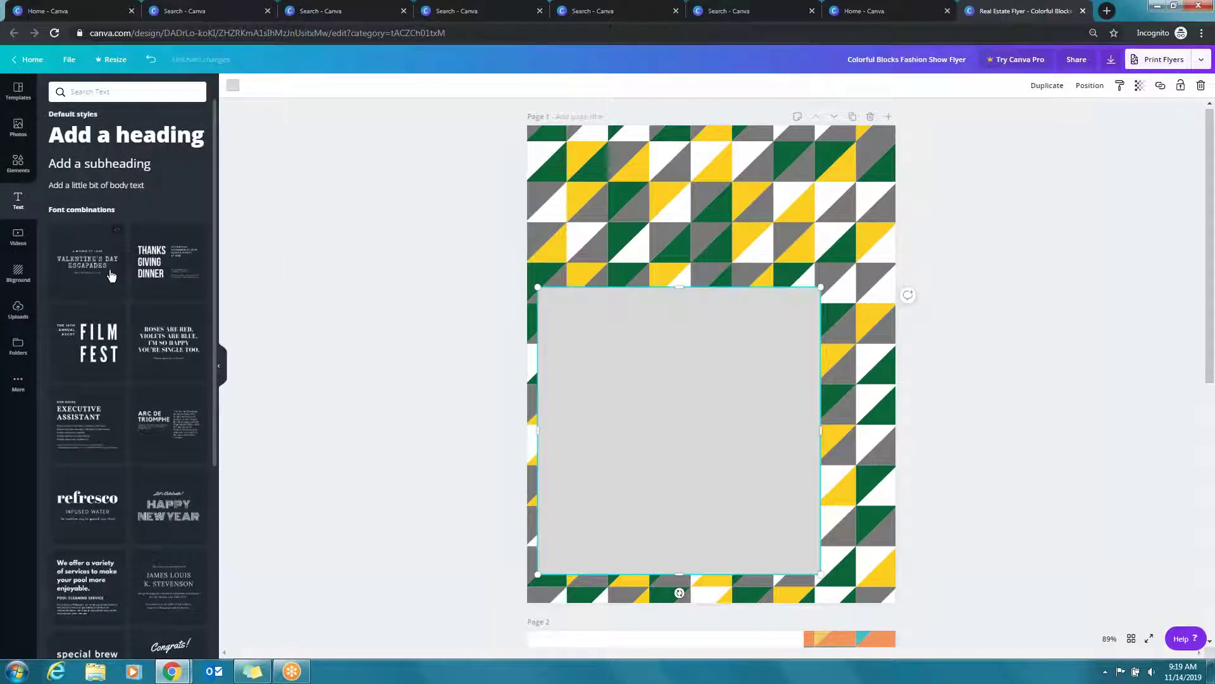
pyautogui.scroll(-5, 100, 278)
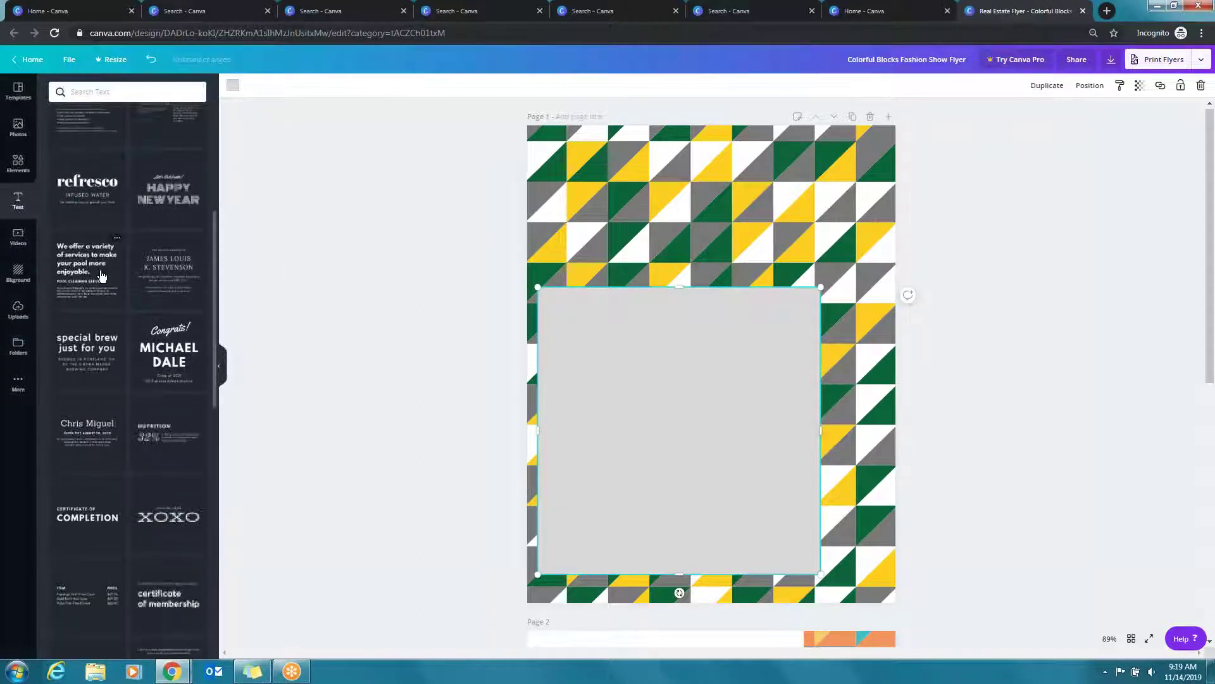
pyautogui.scroll(-7, 101, 274)
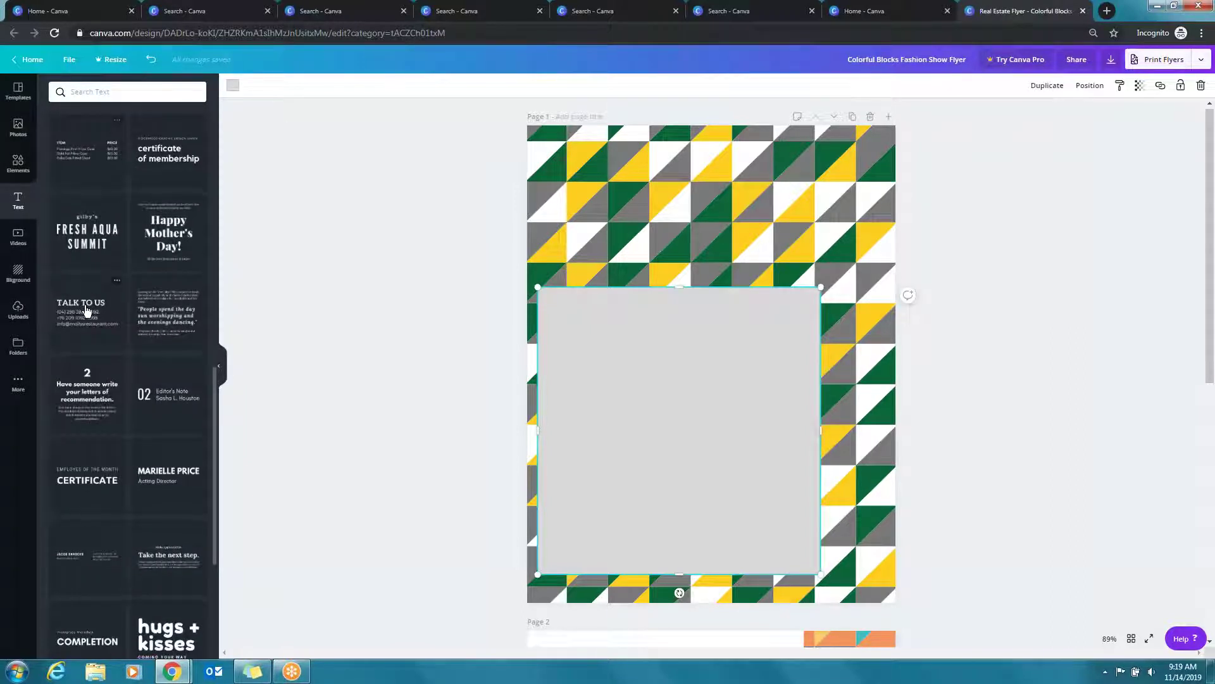
pyautogui.scroll(-1, 90, 347)
pyautogui.scroll(-3, 90, 347)
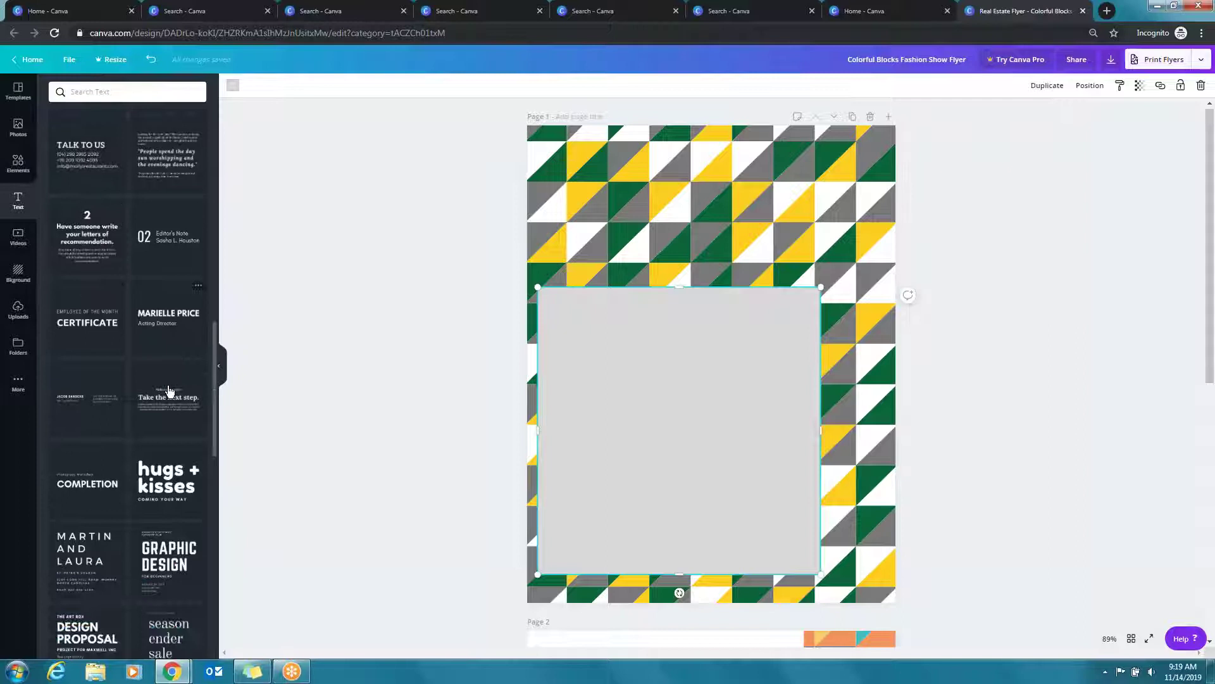
pyautogui.scroll(-2, 170, 391)
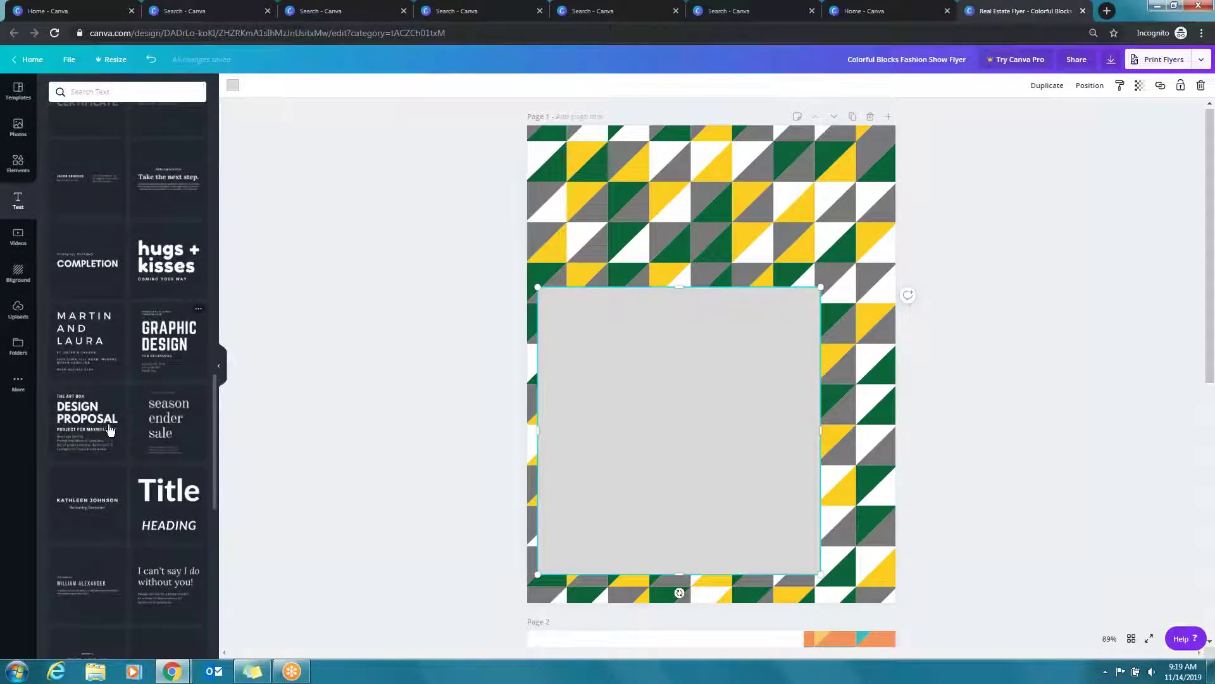
pyautogui.scroll(-5, 109, 430)
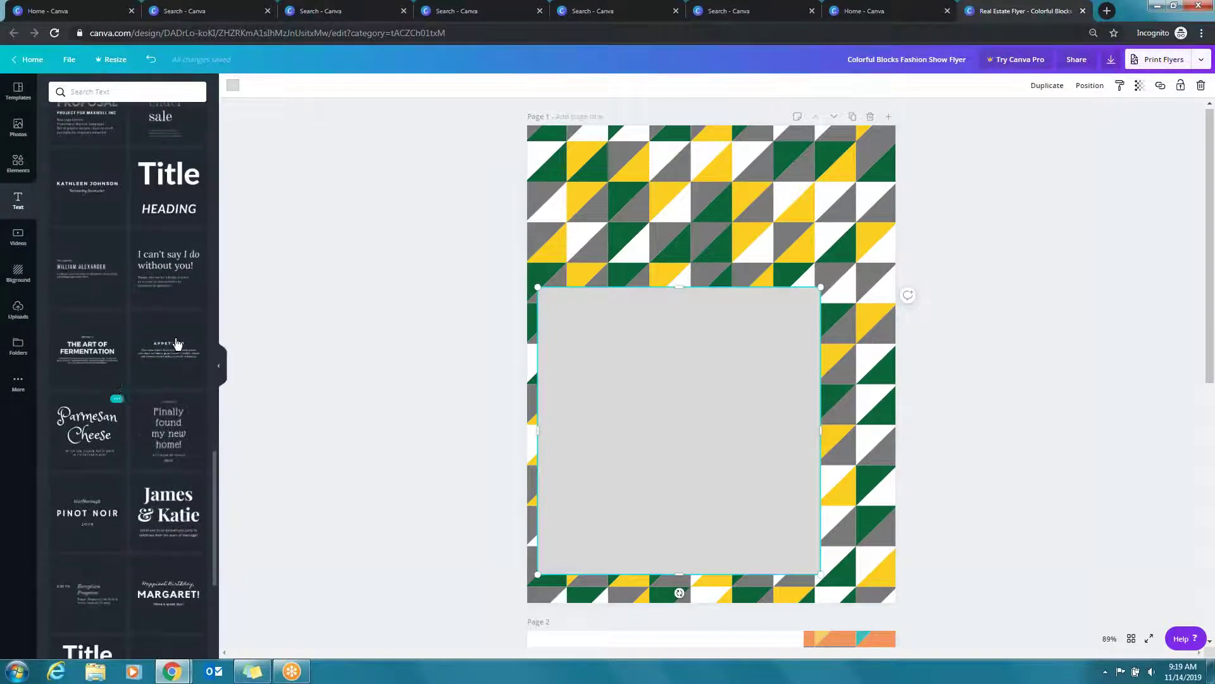
pyautogui.scroll(-4, 186, 374)
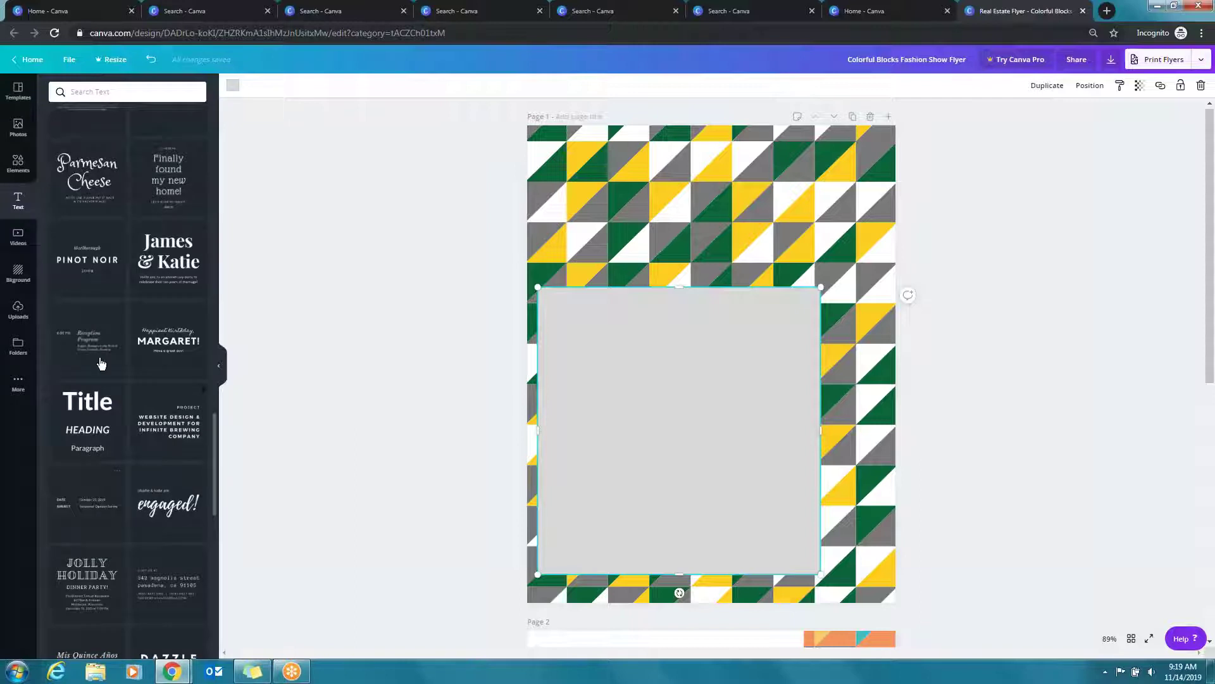
pyautogui.scroll(-8, 101, 361)
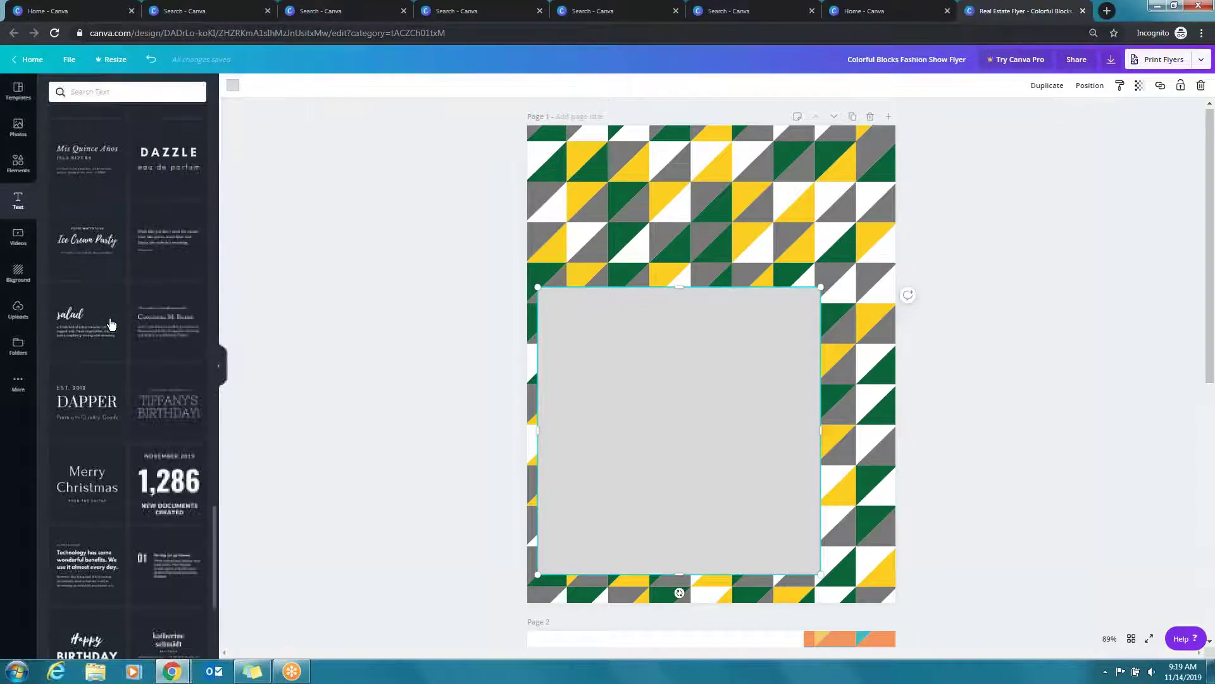
pyautogui.scroll(-5, 110, 324)
pyautogui.scroll(-3, 114, 322)
pyautogui.scroll(-1, 252, 312)
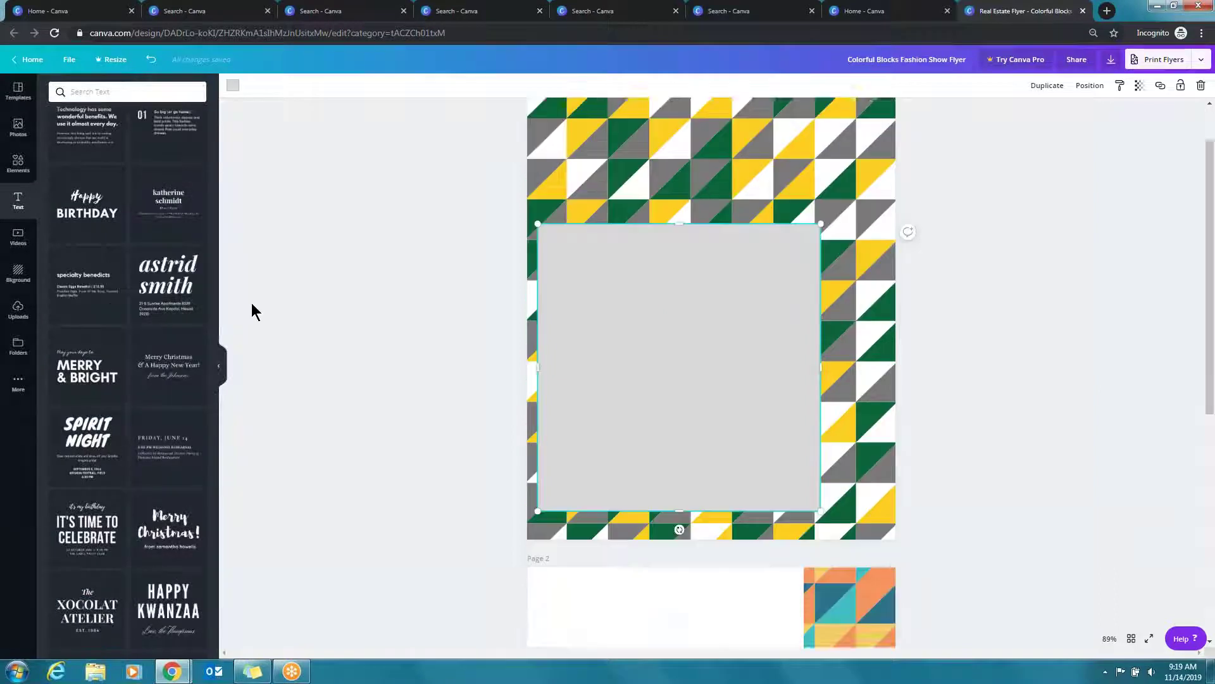
pyautogui.scroll(-2, 252, 302)
pyautogui.scroll(-6, 114, 402)
pyautogui.scroll(-1, 129, 383)
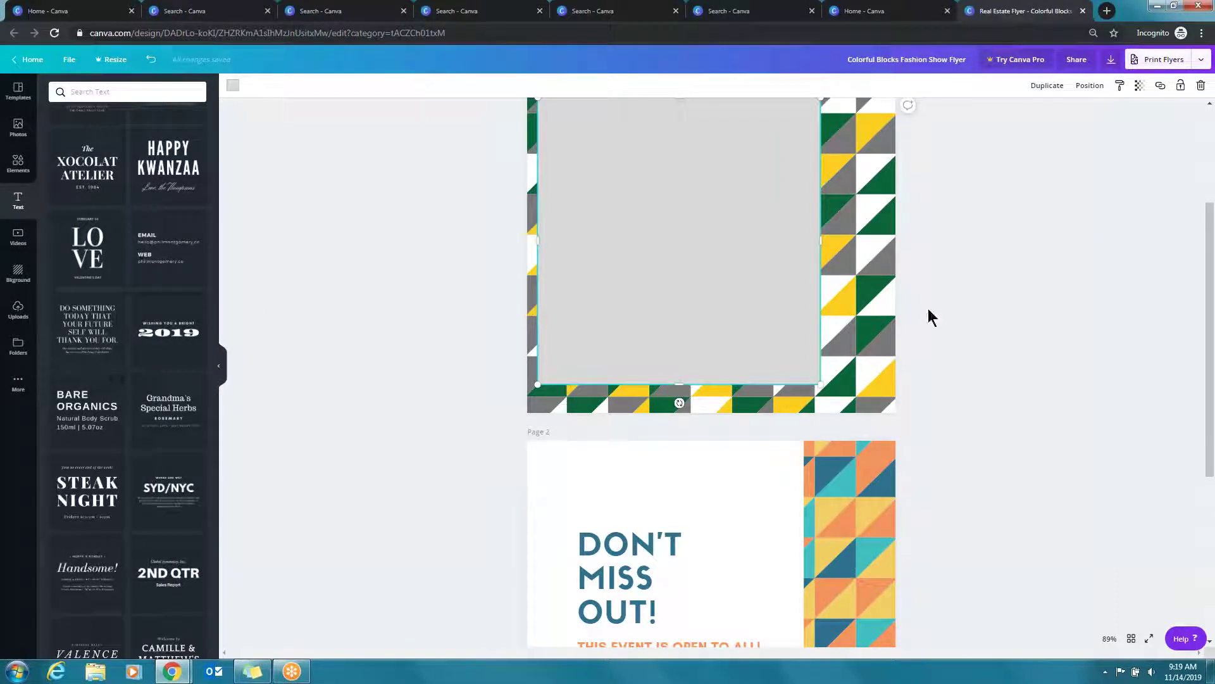
# Add the BARE ORGANICS heading-and-body combination and position it inside the grey box
pyautogui.scroll(2, 887, 322)
pyautogui.click(143, 497)
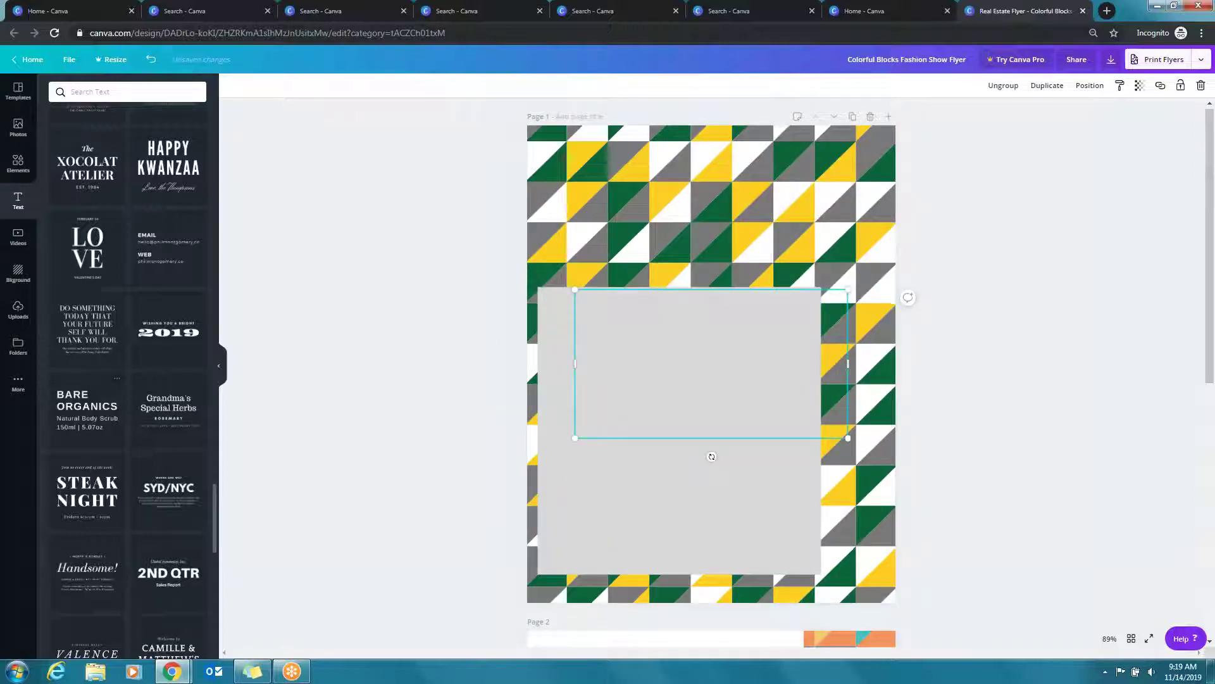
pyautogui.moveTo(672, 362); pyautogui.dragTo(634, 416)
pyautogui.moveTo(651, 359); pyautogui.dragTo(624, 360)
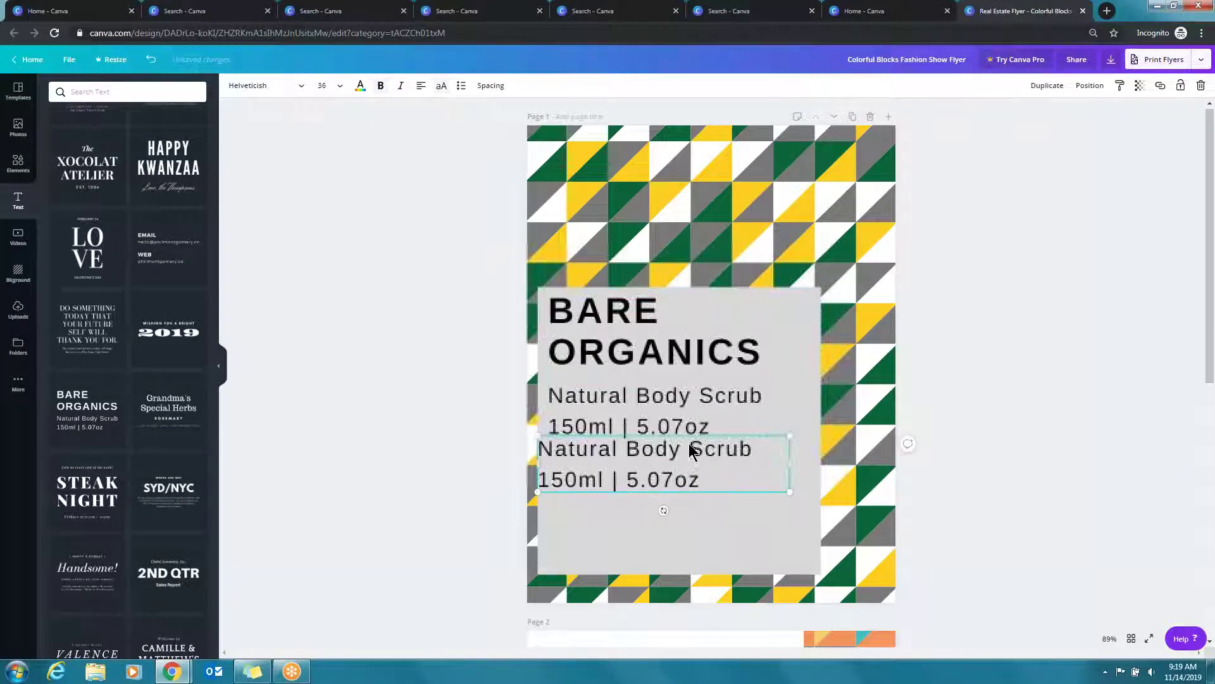
# Change the heading to 'UPDATES TO 123 MAIN STREET' at font size 42
pyautogui.press('Return')
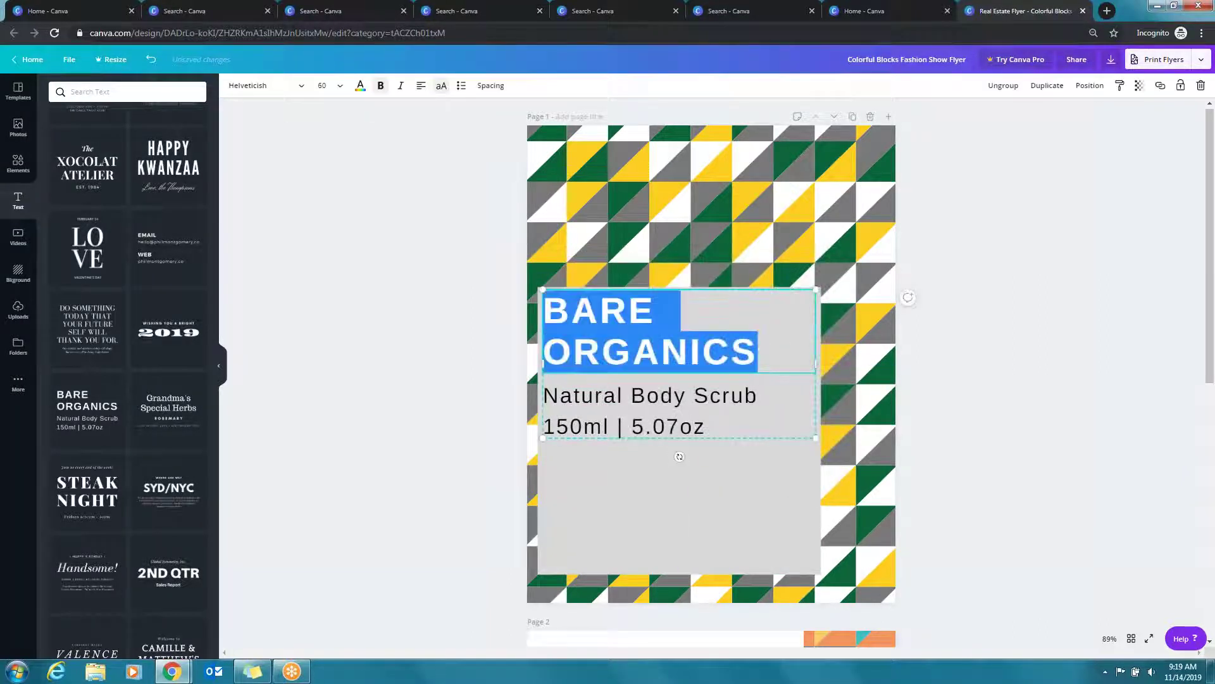
pyautogui.write('UPDAES T')
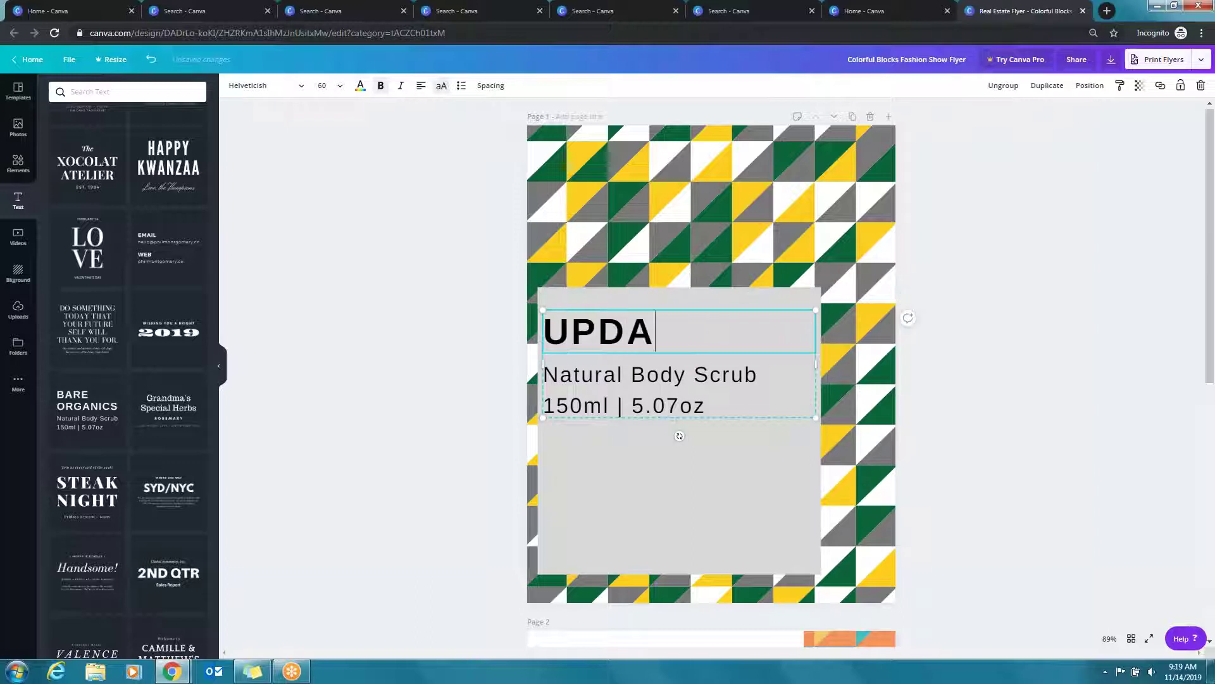
pyautogui.press('BackSpace')
pyautogui.press('BackSpace')
pyautogui.press('BackSpace')
pyautogui.press('BackSpace')
pyautogui.write('TES T')
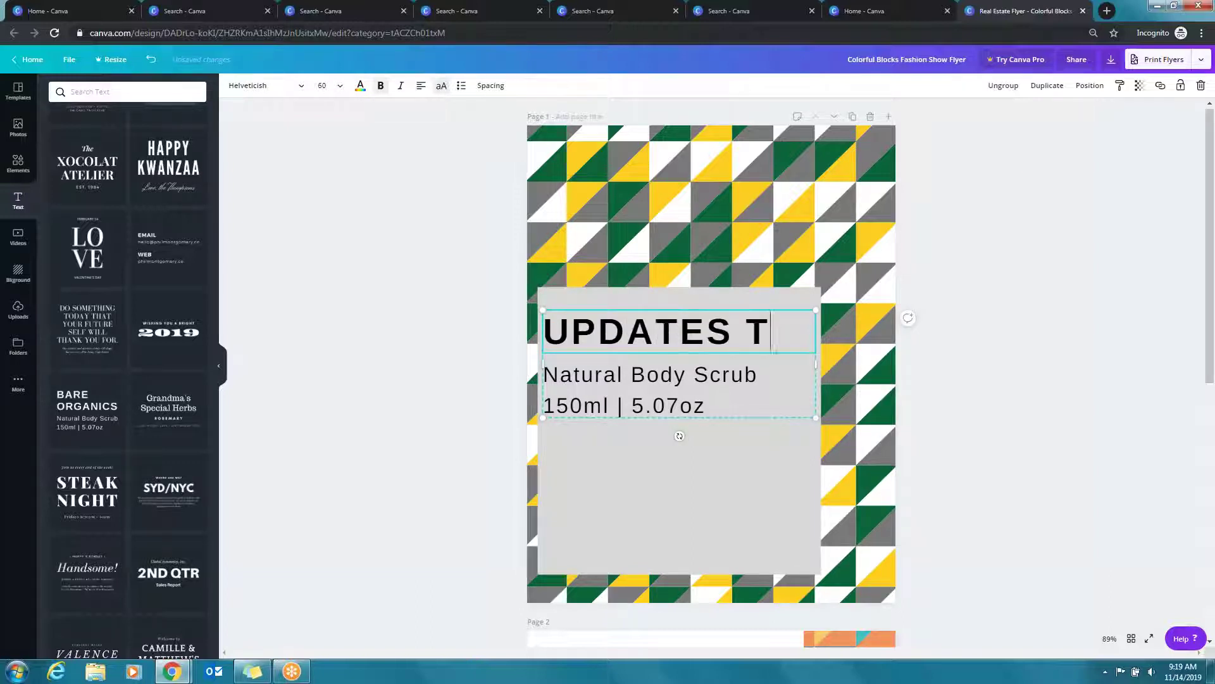
pyautogui.write('O 123 MAIN STRRE')
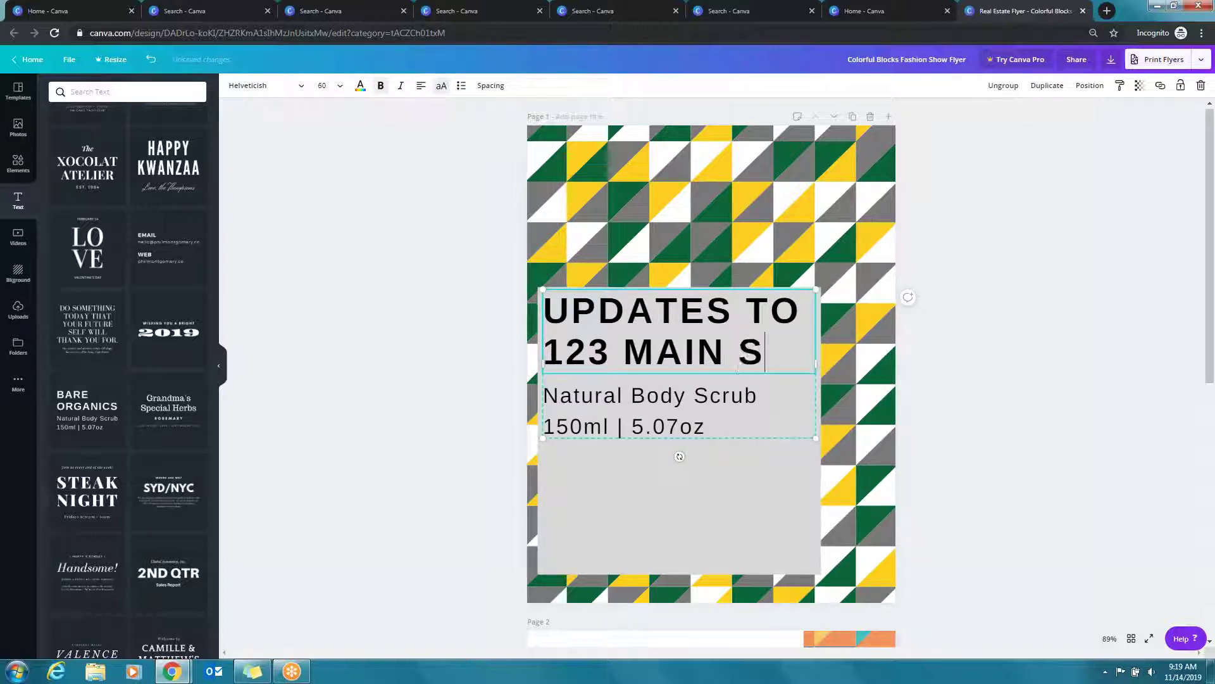
pyautogui.press('BackSpace')
pyautogui.press('BackSpace')
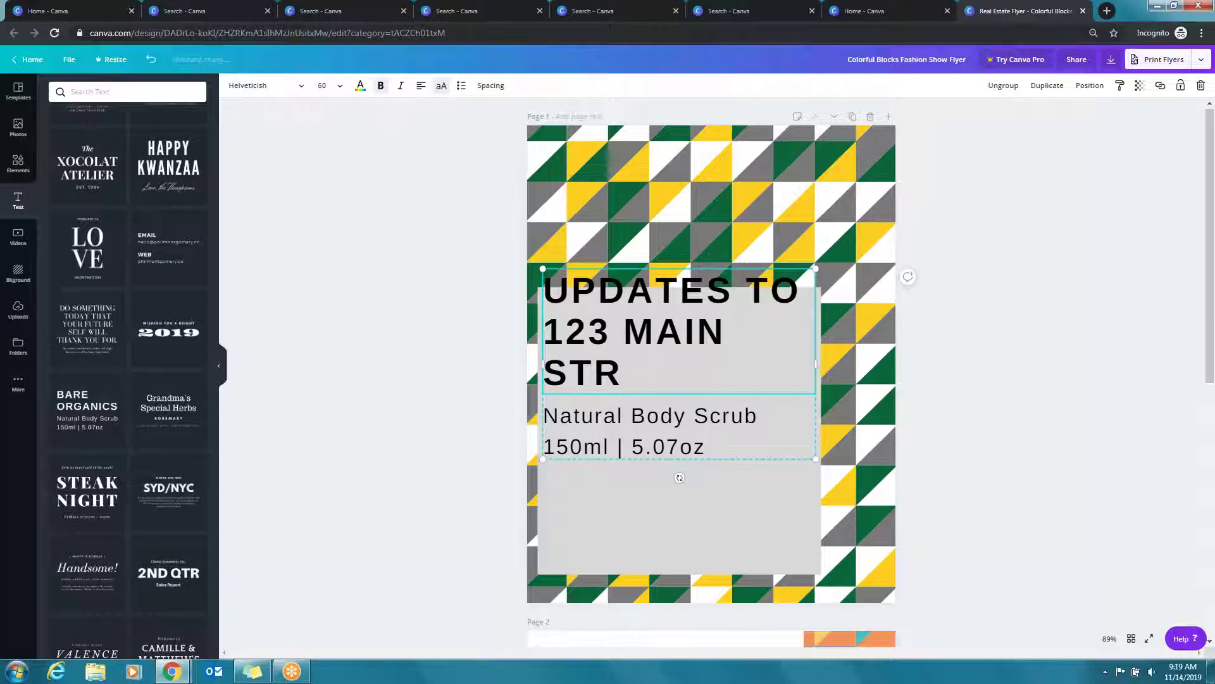
pyautogui.write('EET')
pyautogui.hotkey('ctrl', 'a')
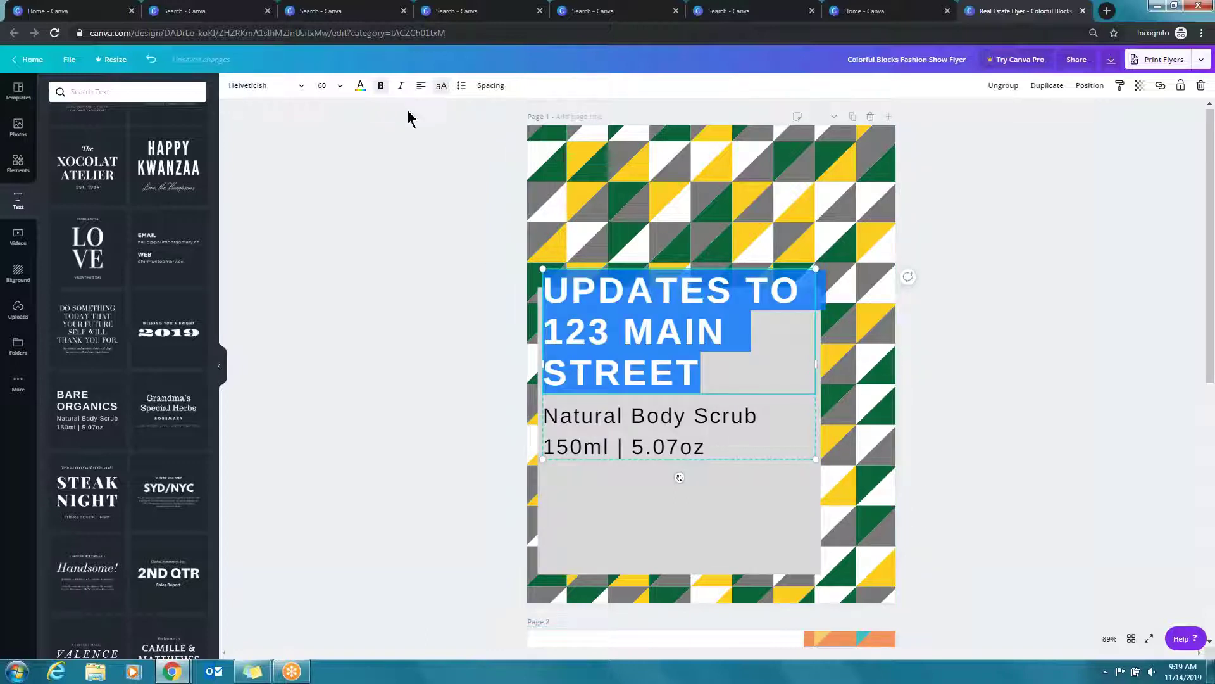
pyautogui.click(339, 87)
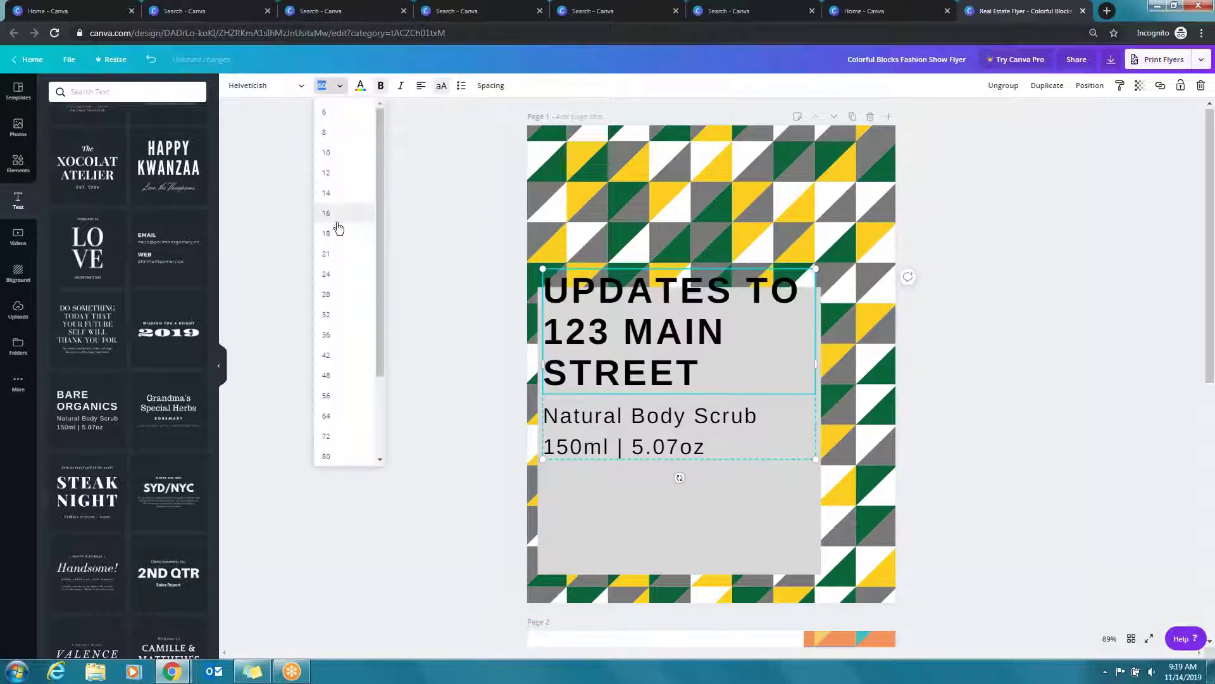
pyautogui.click(328, 357)
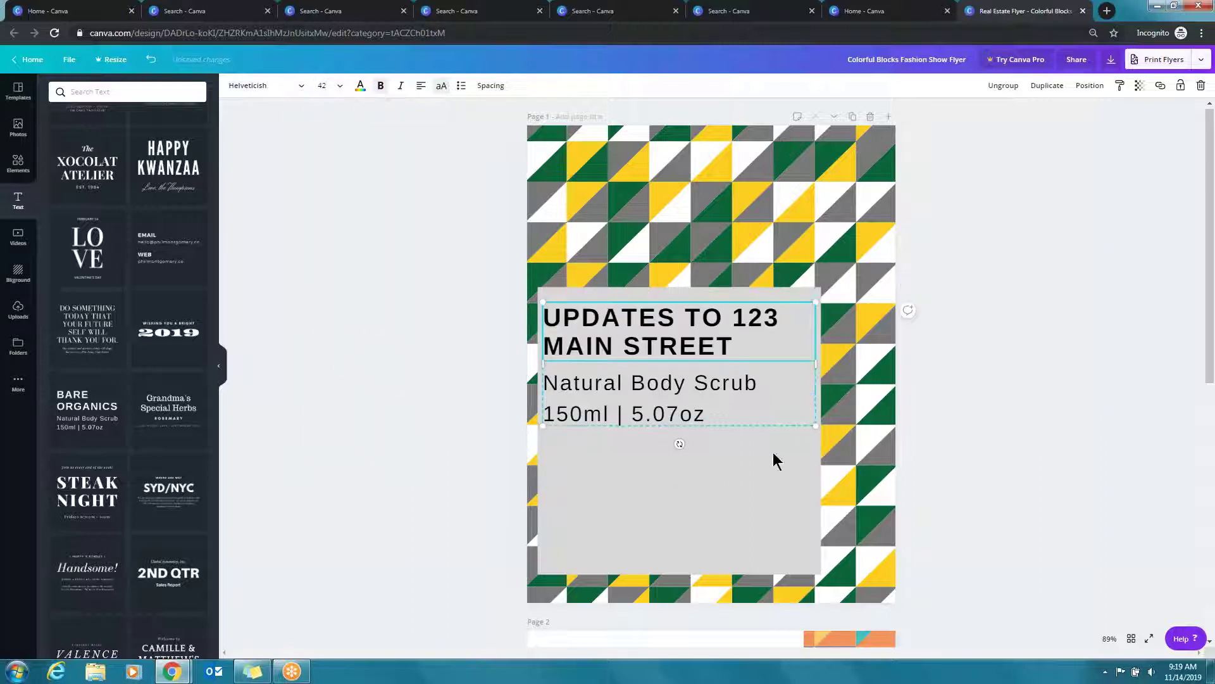
# Shrink the two body lines to font size 21 and turn them into bullets
pyautogui.click(702, 419)
pyautogui.tripleClick(701, 414)
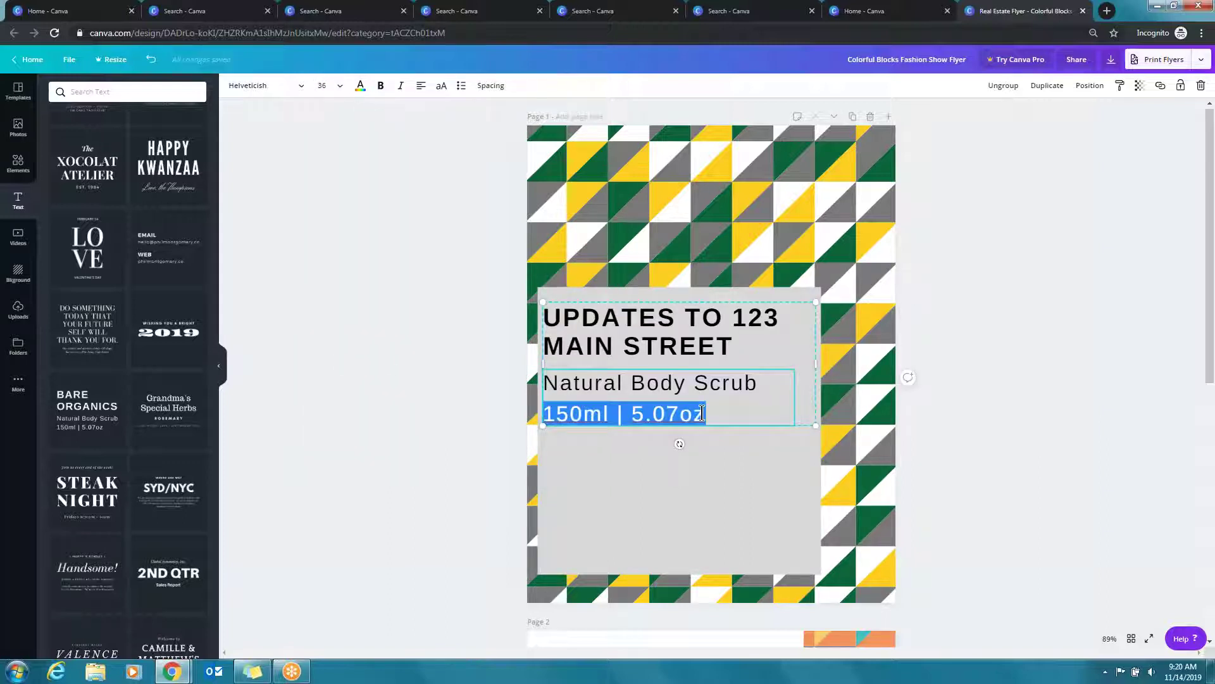
pyautogui.moveTo(701, 414); pyautogui.dragTo(706, 375)
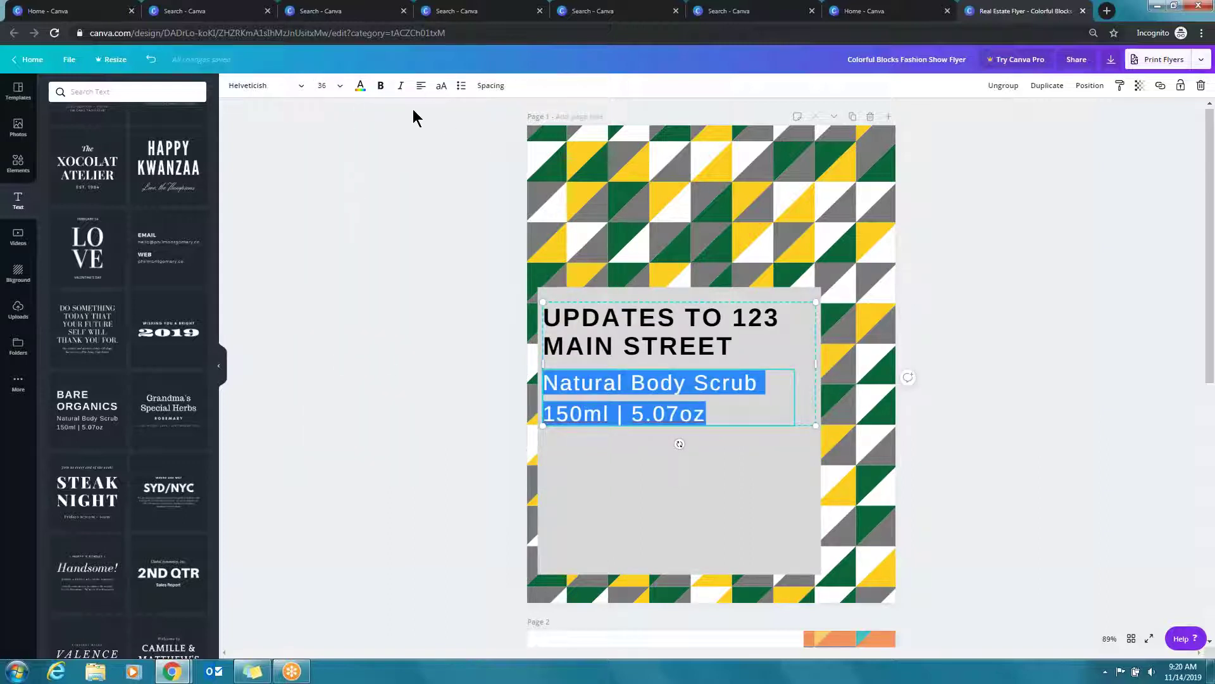
pyautogui.click(347, 92)
pyautogui.click(331, 201)
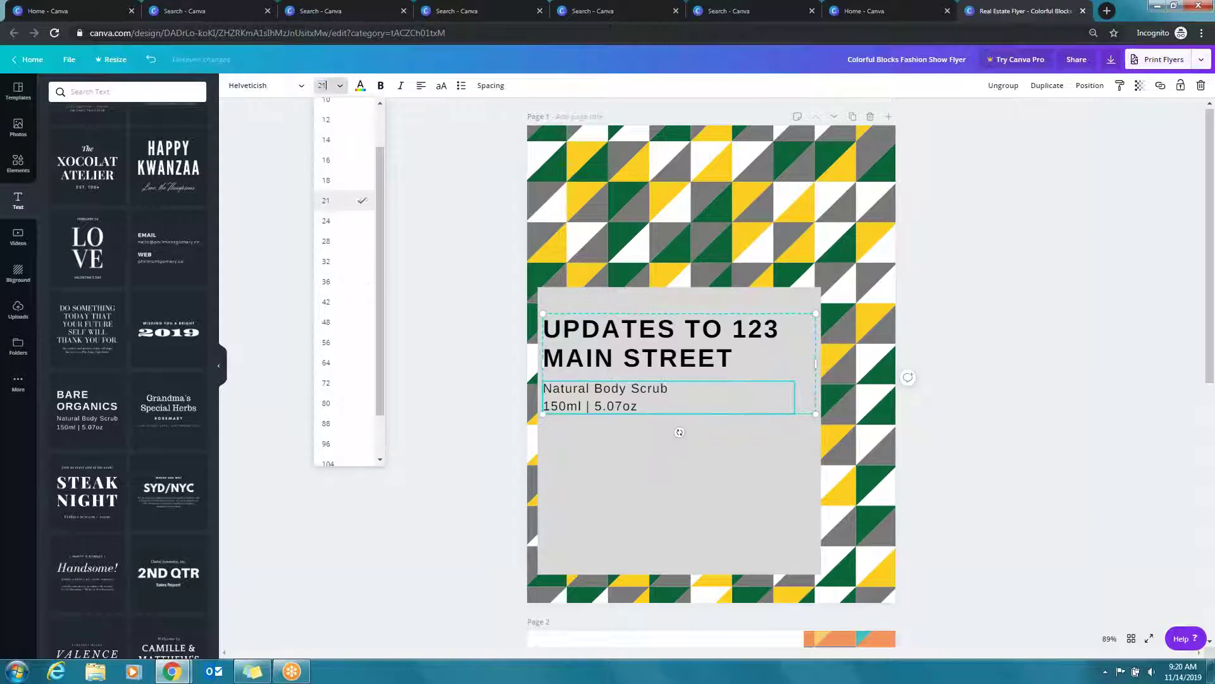
pyautogui.moveTo(657, 407); pyautogui.dragTo(537, 405)
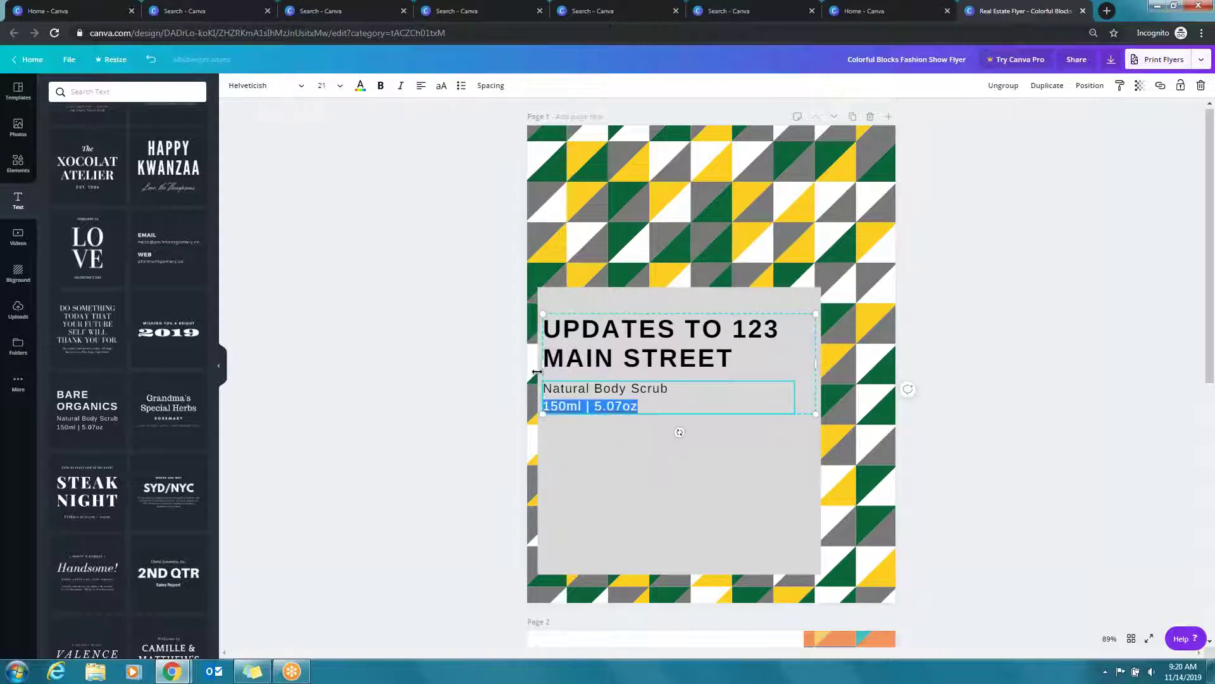
pyautogui.moveTo(638, 400); pyautogui.dragTo(408, 125)
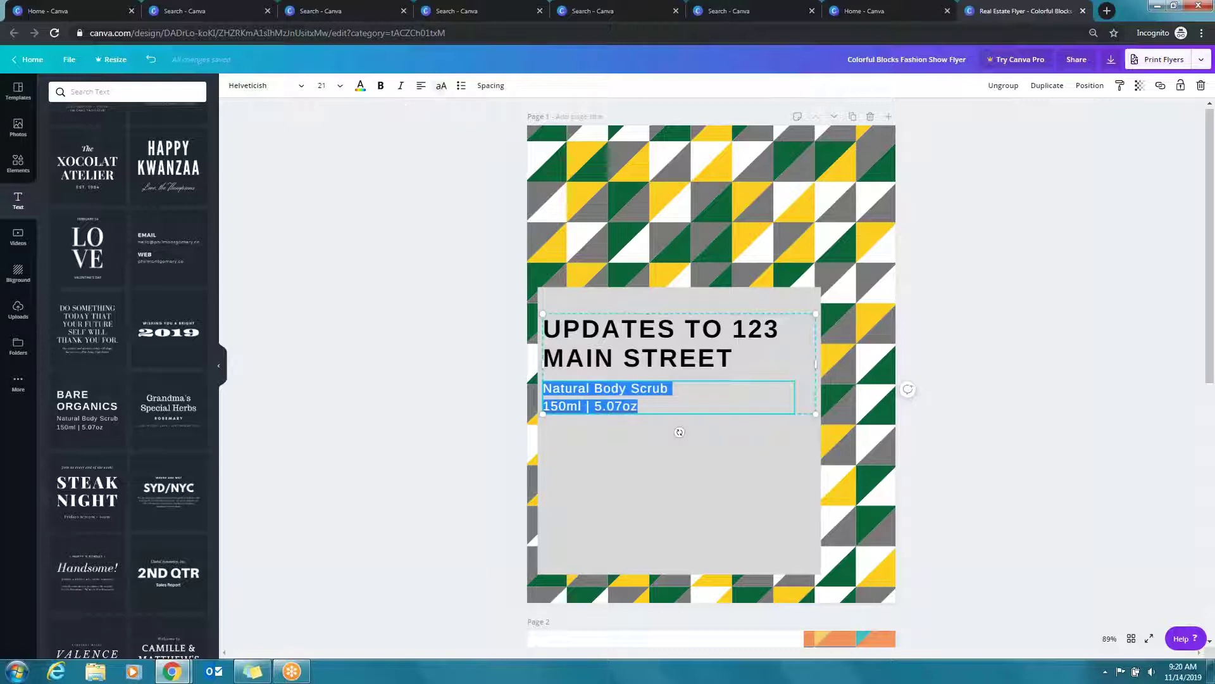
pyautogui.click(461, 89)
# Change the first bullet to 'New master bath 2017' and delete the second bullet's text
pyautogui.moveTo(685, 389); pyautogui.dragTo(572, 381)
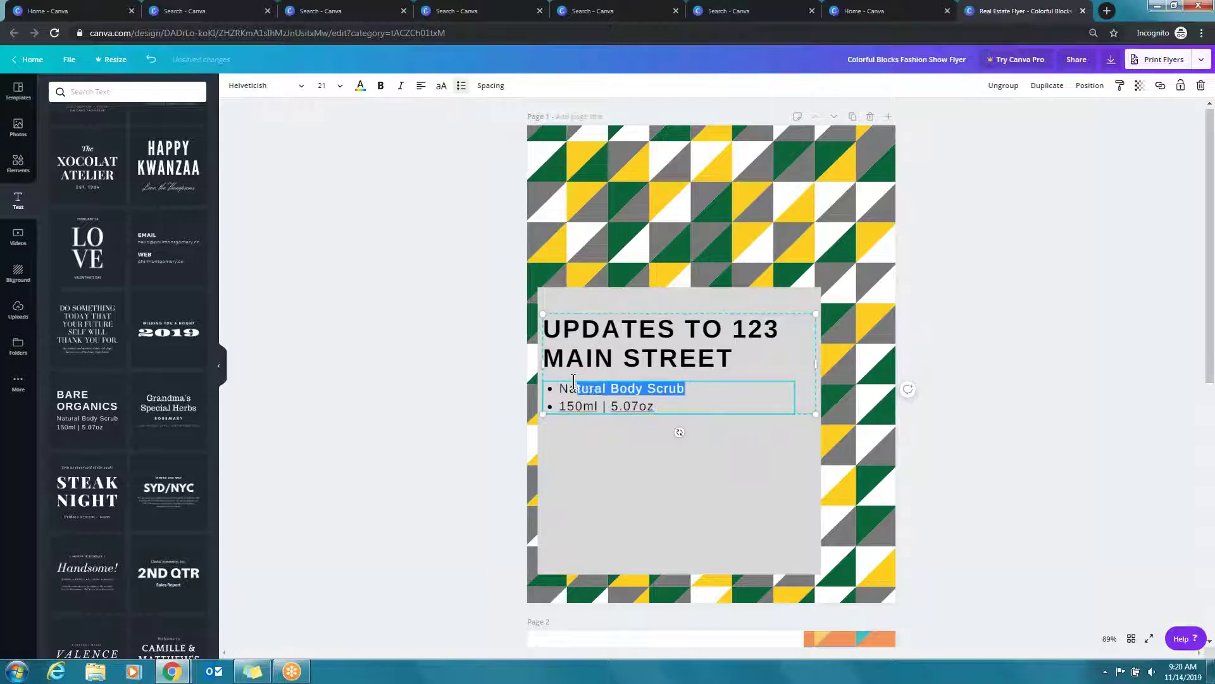
pyautogui.write('ew ')
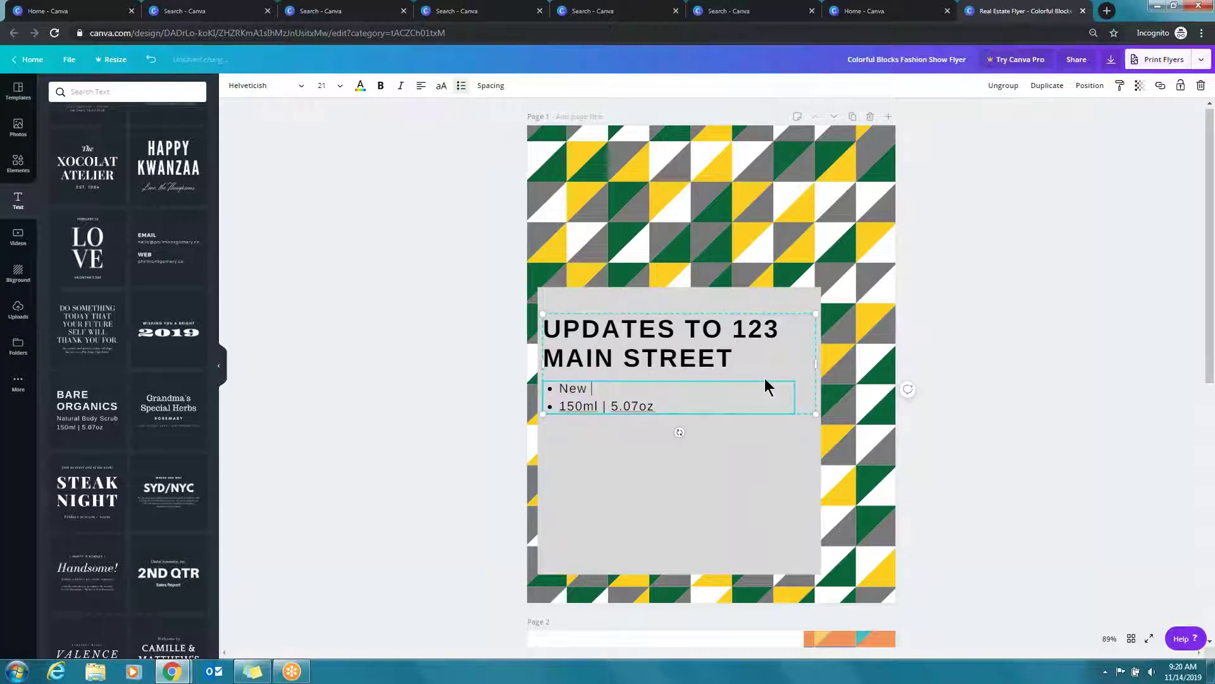
pyautogui.write('bath')
pyautogui.press('BackSpace')
pyautogui.press('BackSpace')
pyautogui.press('BackSpace')
pyautogui.press('BackSpace')
pyautogui.press('BackSpace')
pyautogui.write('master bath 2017')
pyautogui.press('Down')
pyautogui.press('BackSpace')
pyautogui.press('BackSpace')
pyautogui.press('BackSpace')
pyautogui.press('BackSpace')
pyautogui.press('BackSpace')
pyautogui.press('BackSpace')
pyautogui.press('BackSpace')
pyautogui.press('BackSpace')
pyautogui.press('BackSpace')
pyautogui.press('BackSpace')
pyautogui.press('BackSpace')
pyautogui.press('BackSpace')
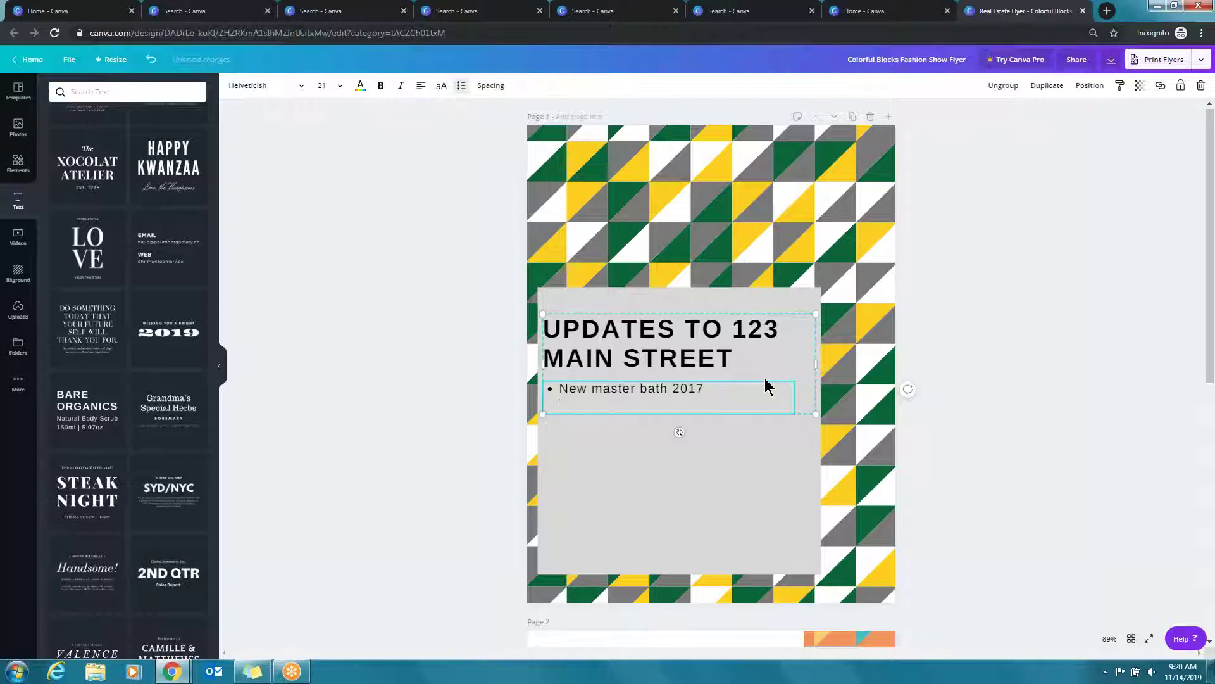
pyautogui.press('BackSpace')
pyautogui.press('BackSpace')
# Stretch the grey box upward and move the heading and bullet to its top
pyautogui.click(722, 316)
pyautogui.moveTo(678, 270); pyautogui.dragTo(679, 153)
pyautogui.moveTo(645, 369); pyautogui.dragTo(650, 208)
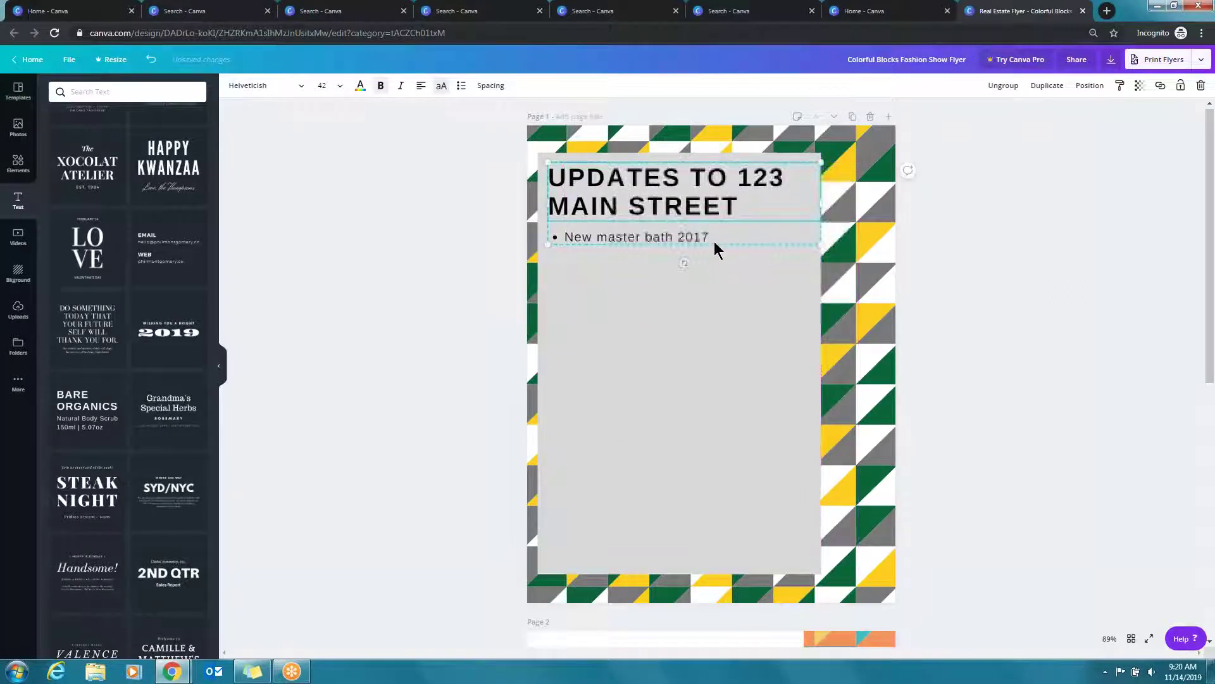
pyautogui.click(401, 414)
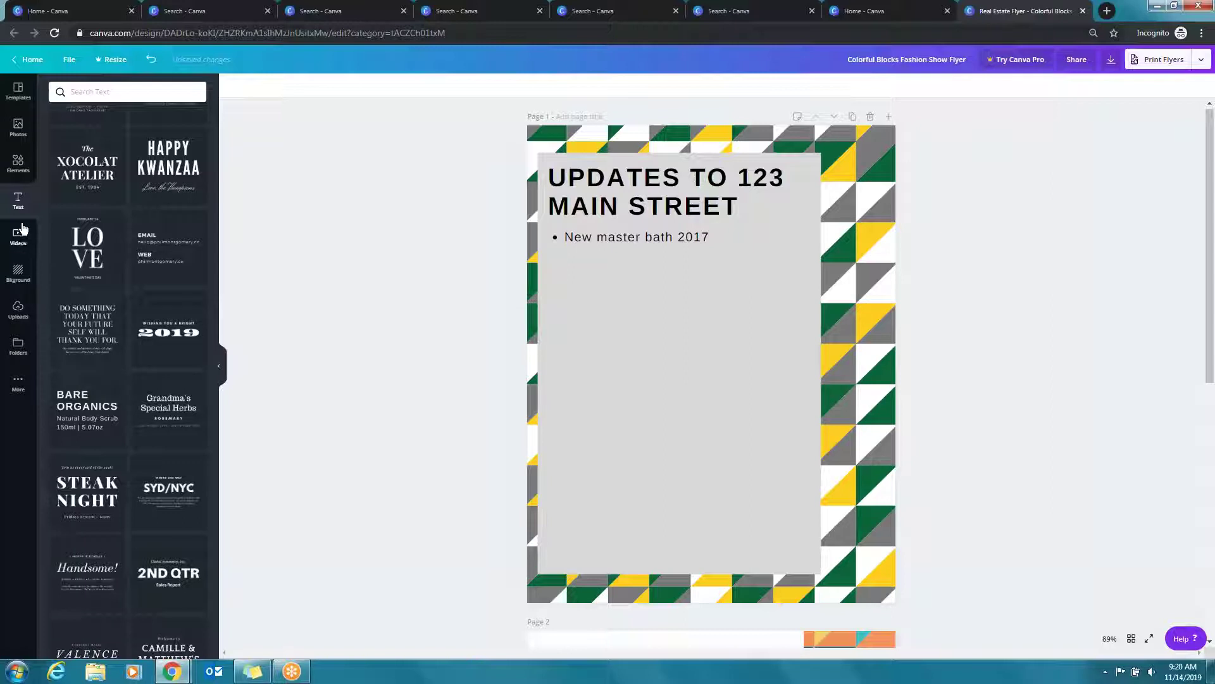
# Insert a square landscape photo frame from the Frames collection onto page 1
pyautogui.click(18, 162)
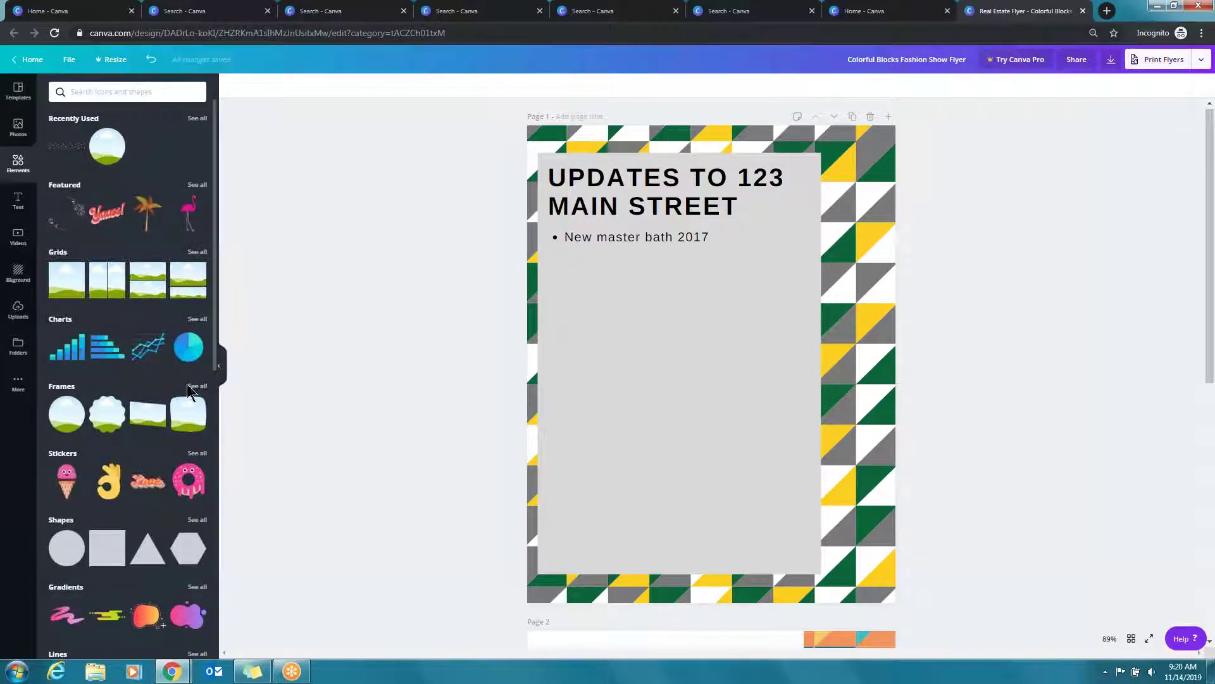
pyautogui.click(197, 386)
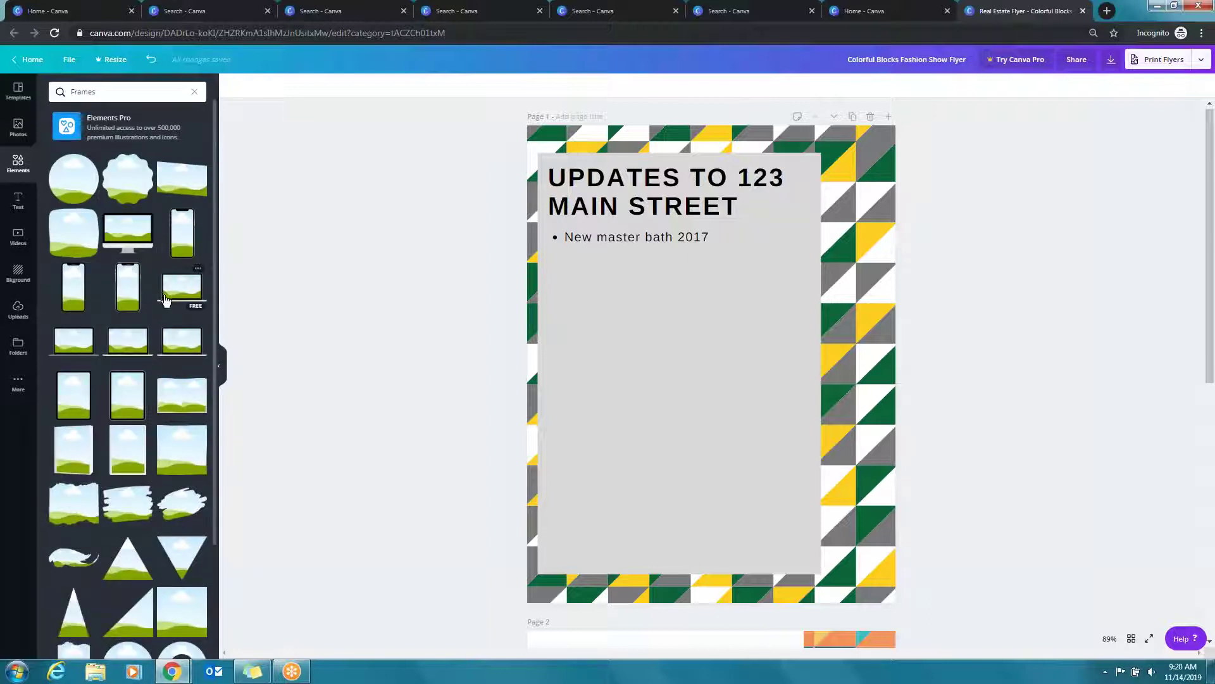
pyautogui.scroll(-6, 159, 289)
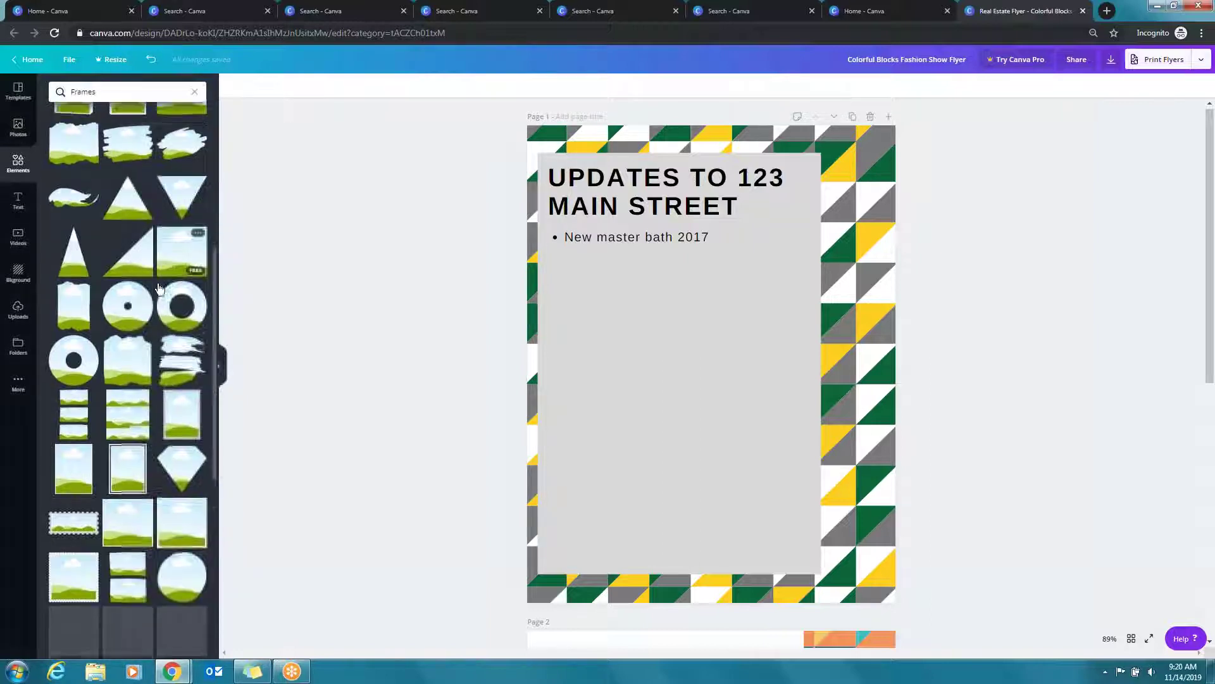
pyautogui.click(172, 212)
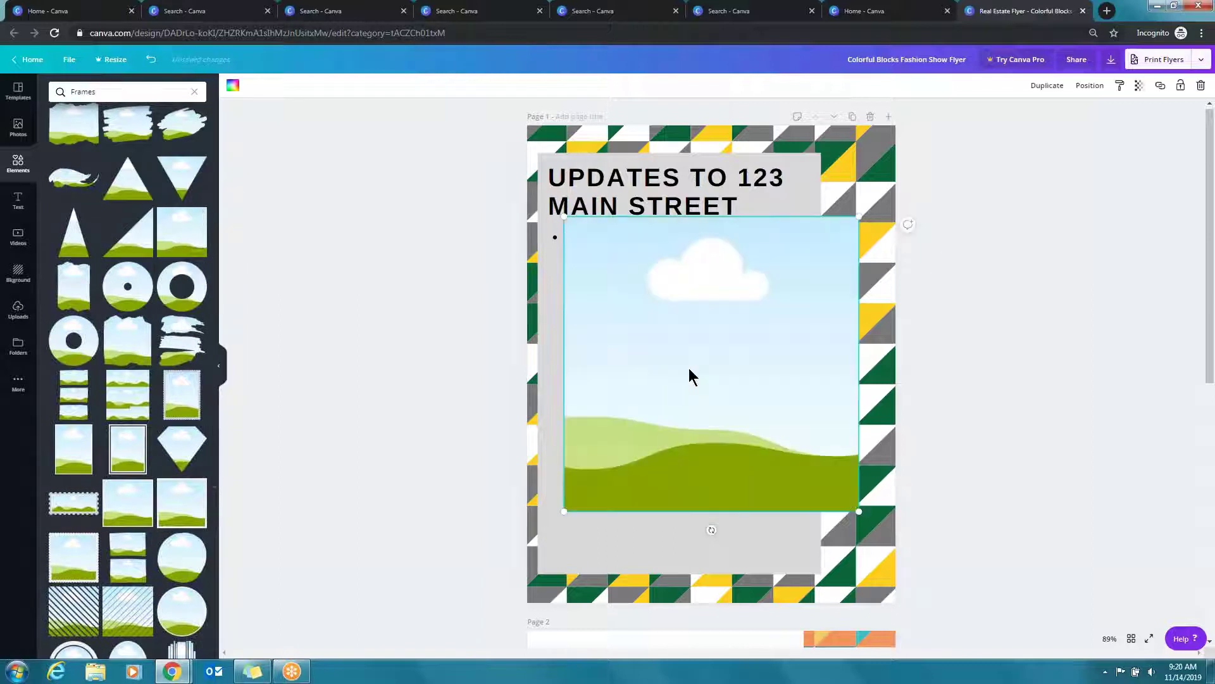
# Shrink the frame and place it in the grey box's bottom-right corner
pyautogui.moveTo(650, 419); pyautogui.dragTo(611, 464)
pyautogui.moveTo(821, 267); pyautogui.dragTo(691, 397)
pyautogui.moveTo(629, 448); pyautogui.dragTo(747, 454)
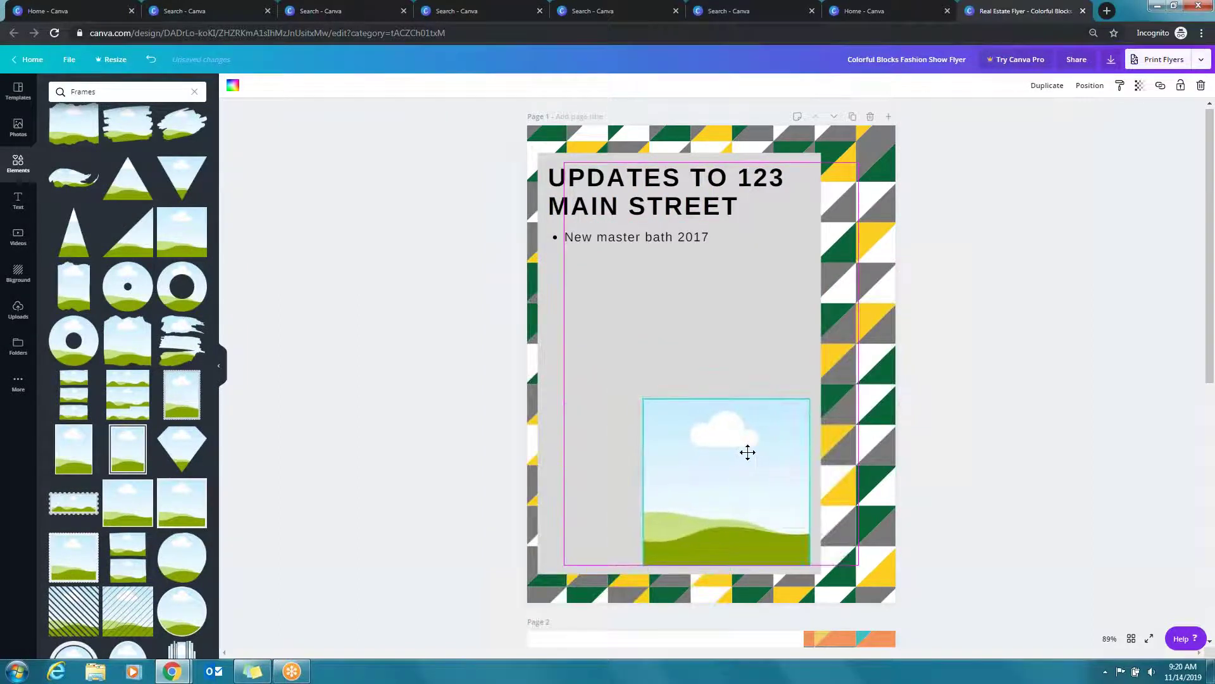
pyautogui.moveTo(643, 398); pyautogui.dragTo(764, 455)
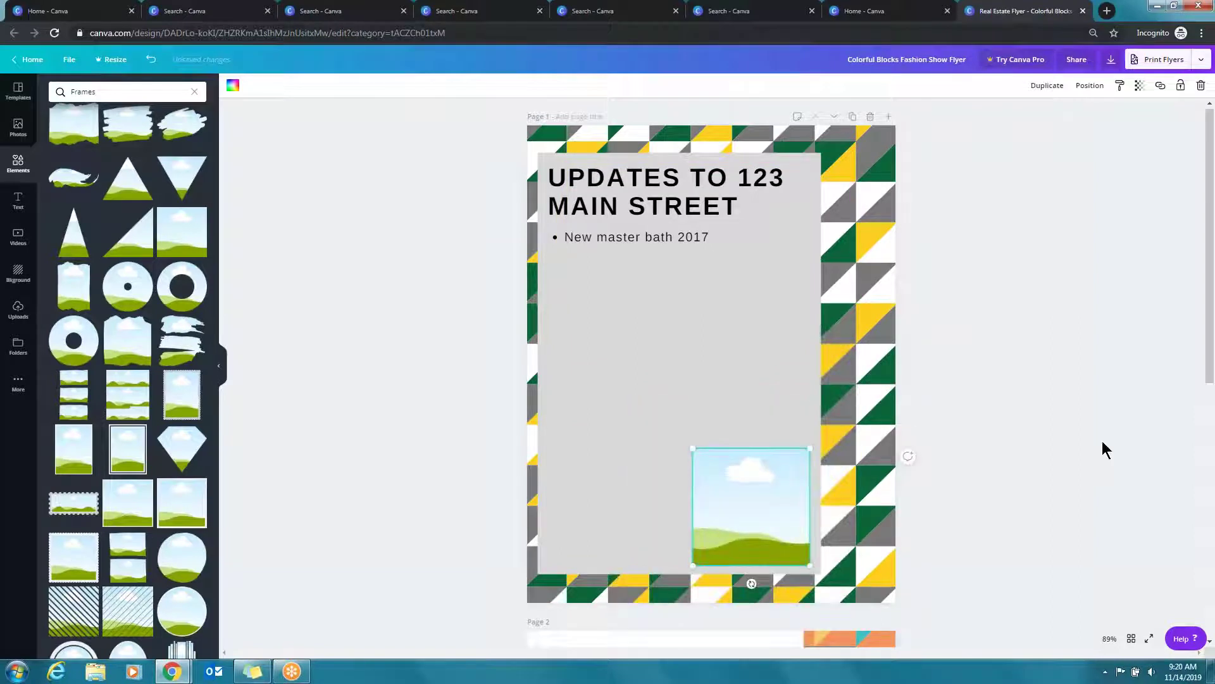
pyautogui.click(1070, 427)
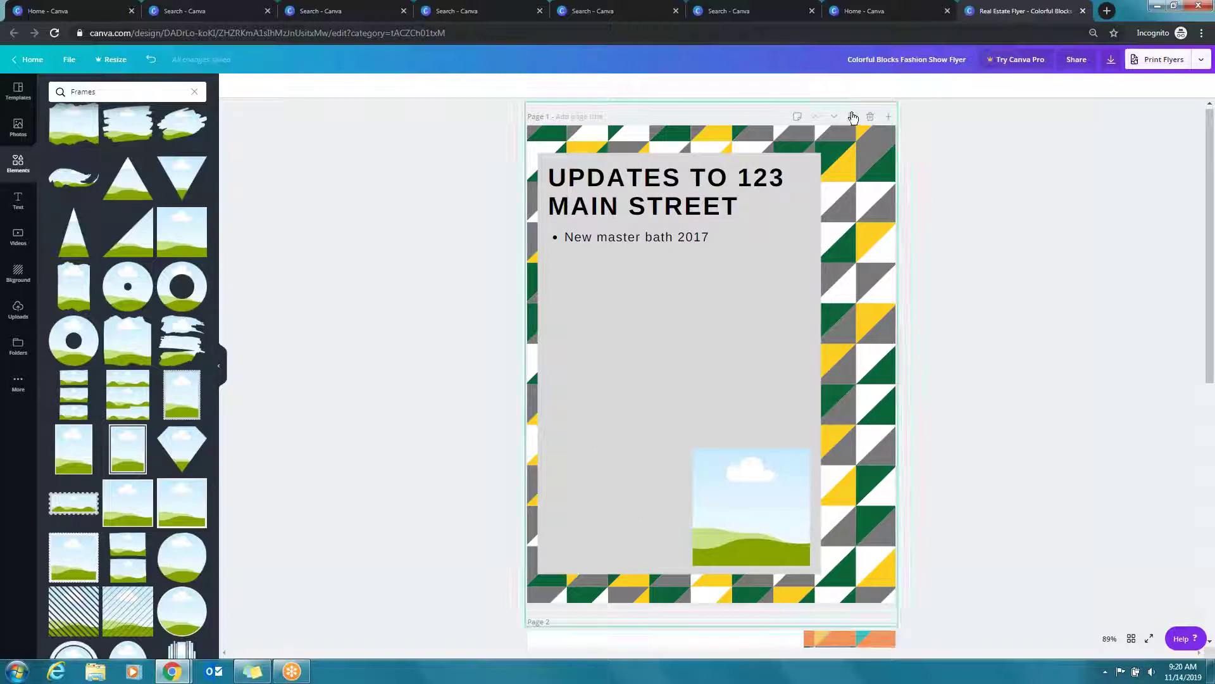
# Duplicate page 1, then delete the background, grey box, frame, heading and bullet from the copy
pyautogui.scroll(-5, 981, 276)
pyautogui.click(882, 276)
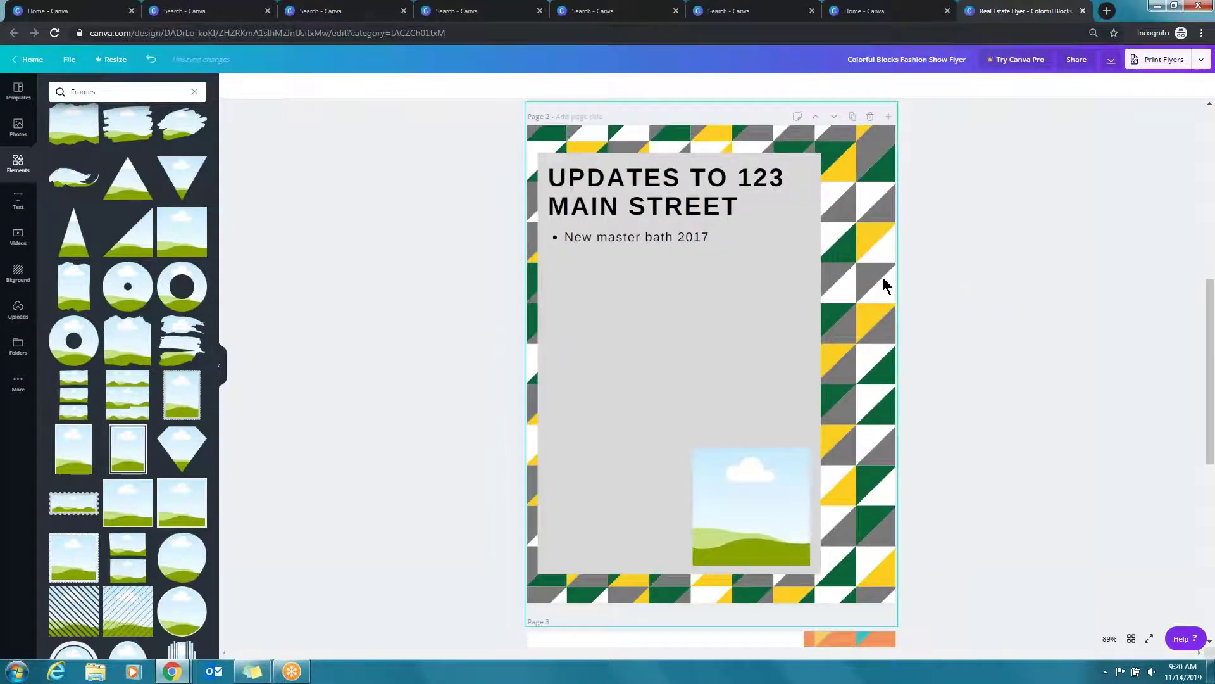
pyautogui.press('Delete')
pyautogui.click(747, 314)
pyautogui.press('Delete')
pyautogui.click(761, 504)
pyautogui.press('Delete')
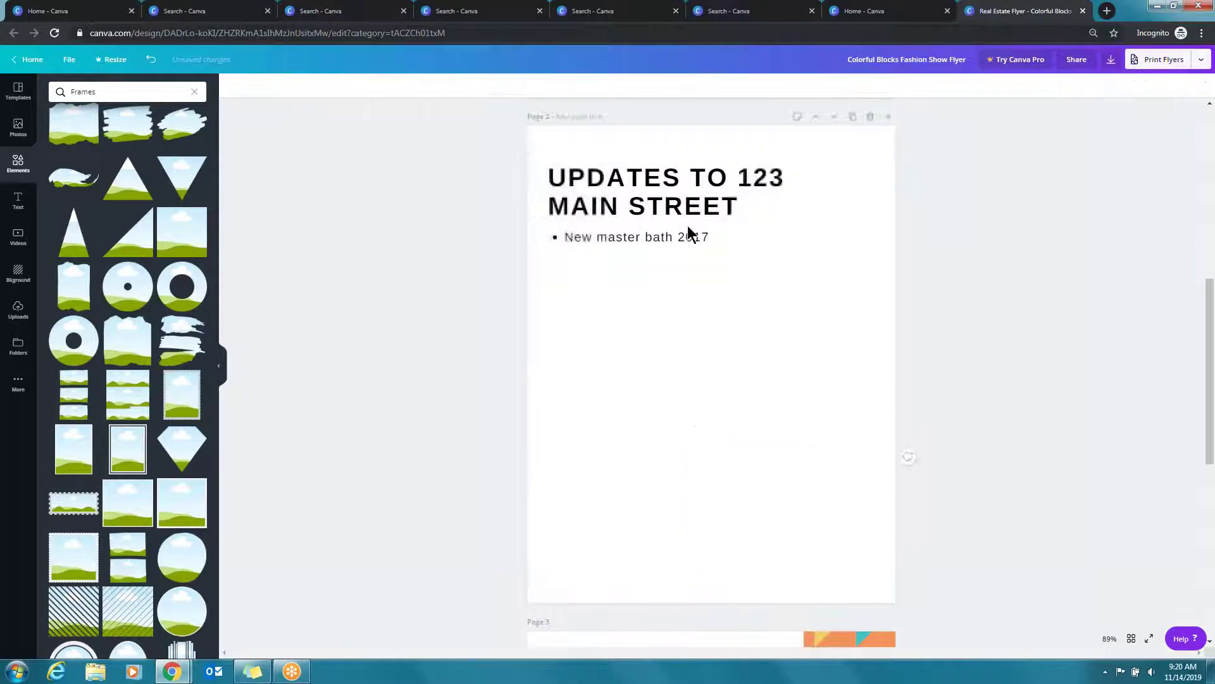
pyautogui.click(684, 214)
pyautogui.press('Delete')
pyautogui.click(659, 242)
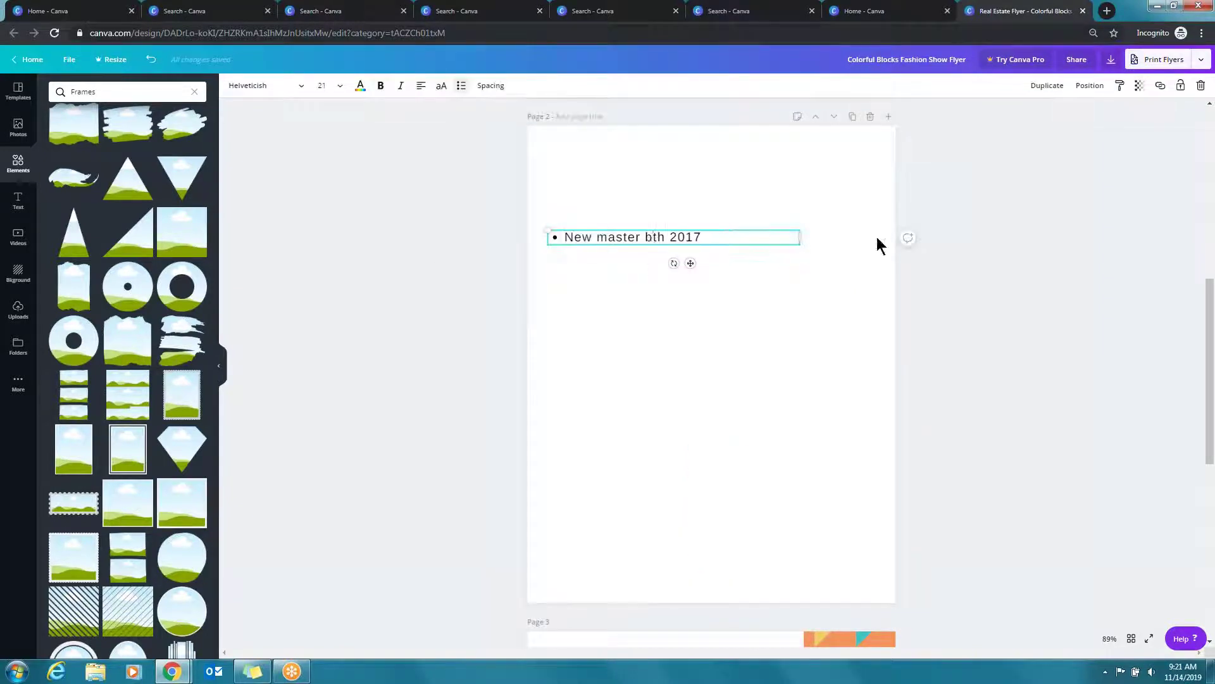
pyautogui.press('Delete')
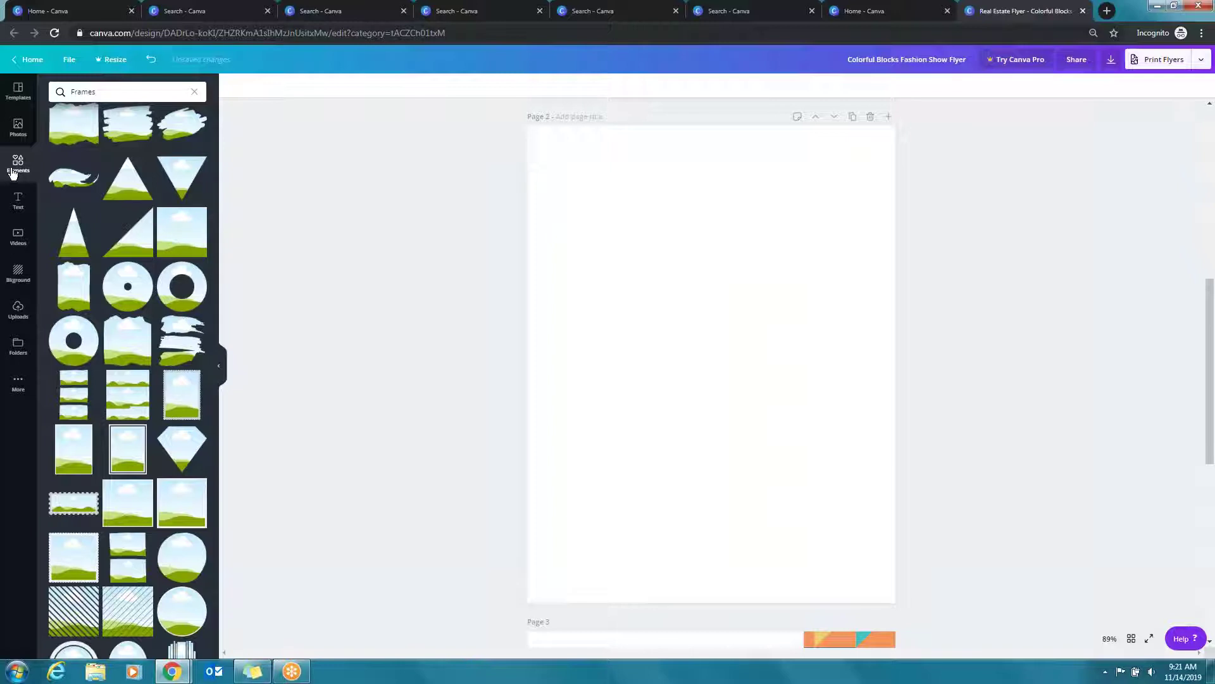
# Add a photo grid layout from the Grids collection to the blank page 2
pyautogui.click(196, 92)
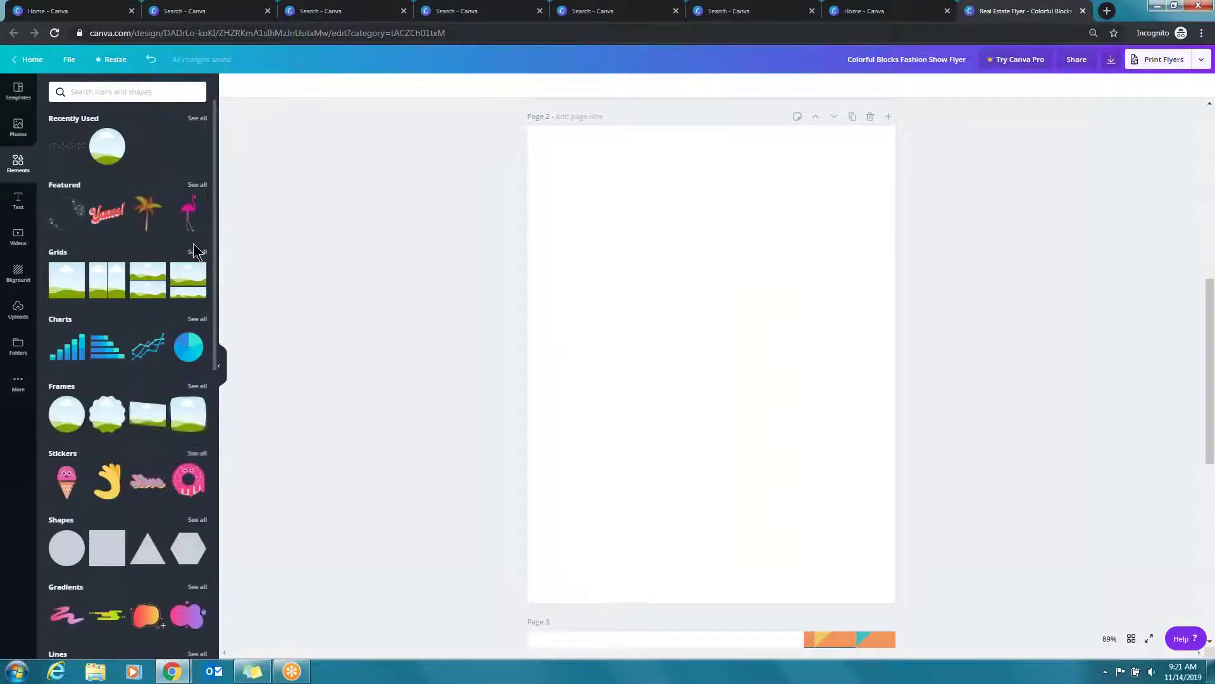
pyautogui.click(198, 251)
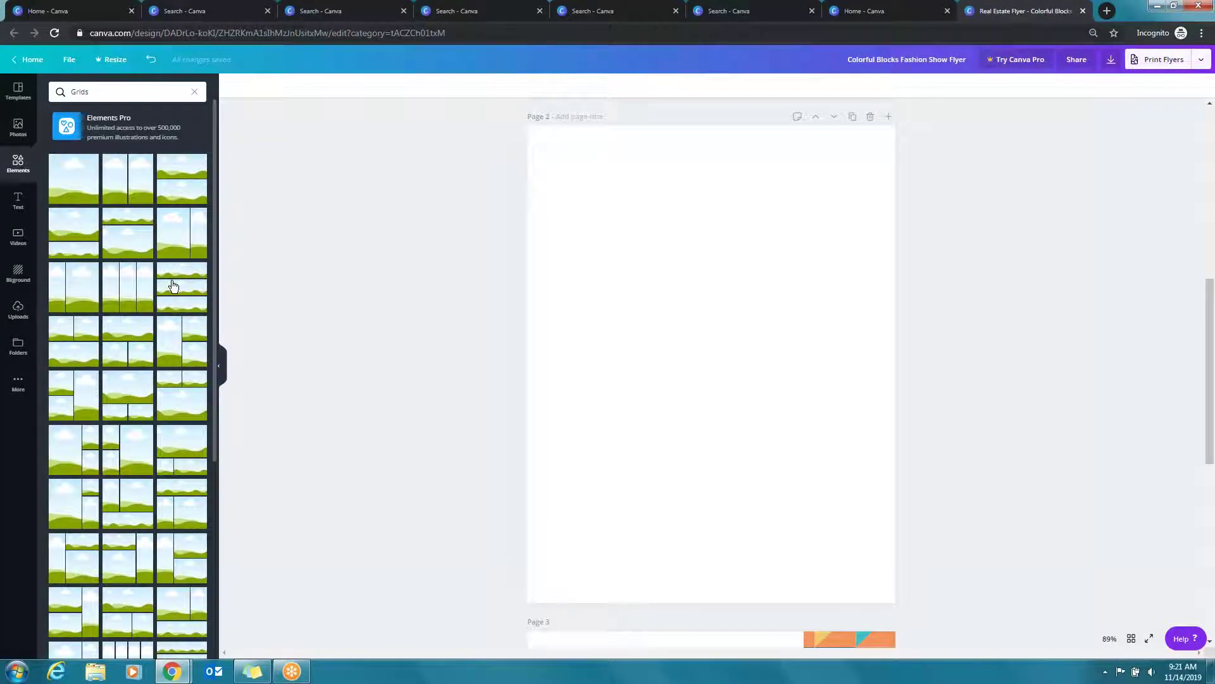
pyautogui.scroll(-3, 176, 284)
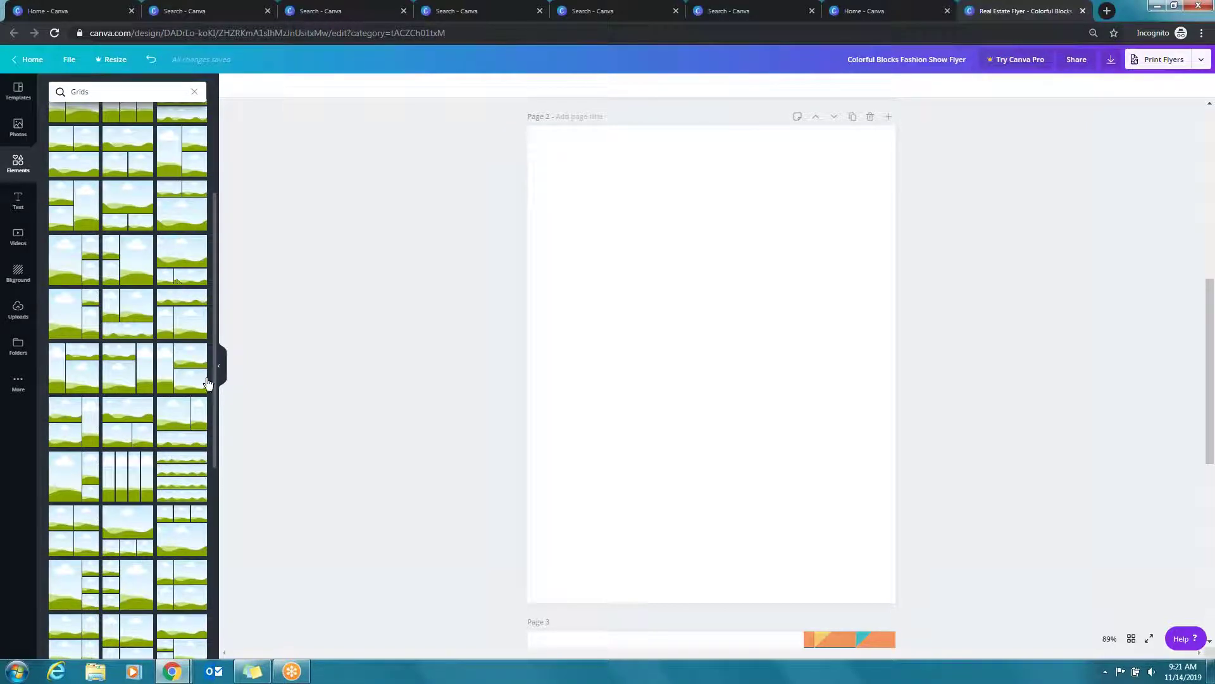
pyautogui.scroll(-5, 147, 353)
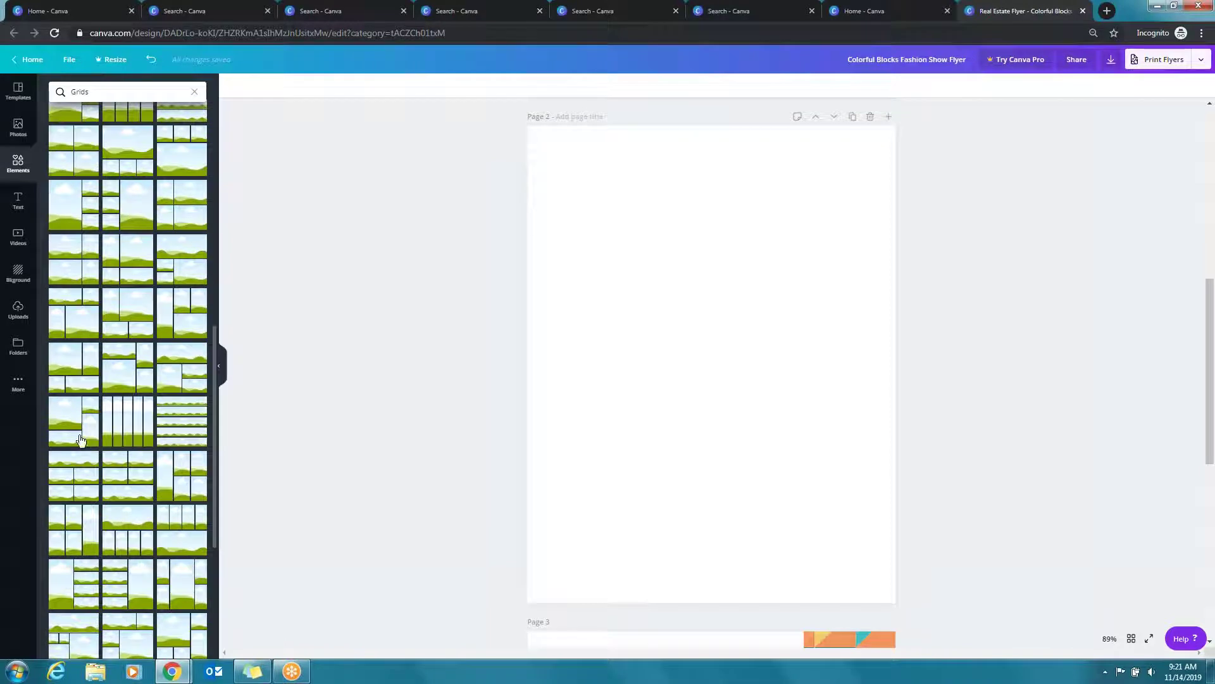
pyautogui.click(73, 428)
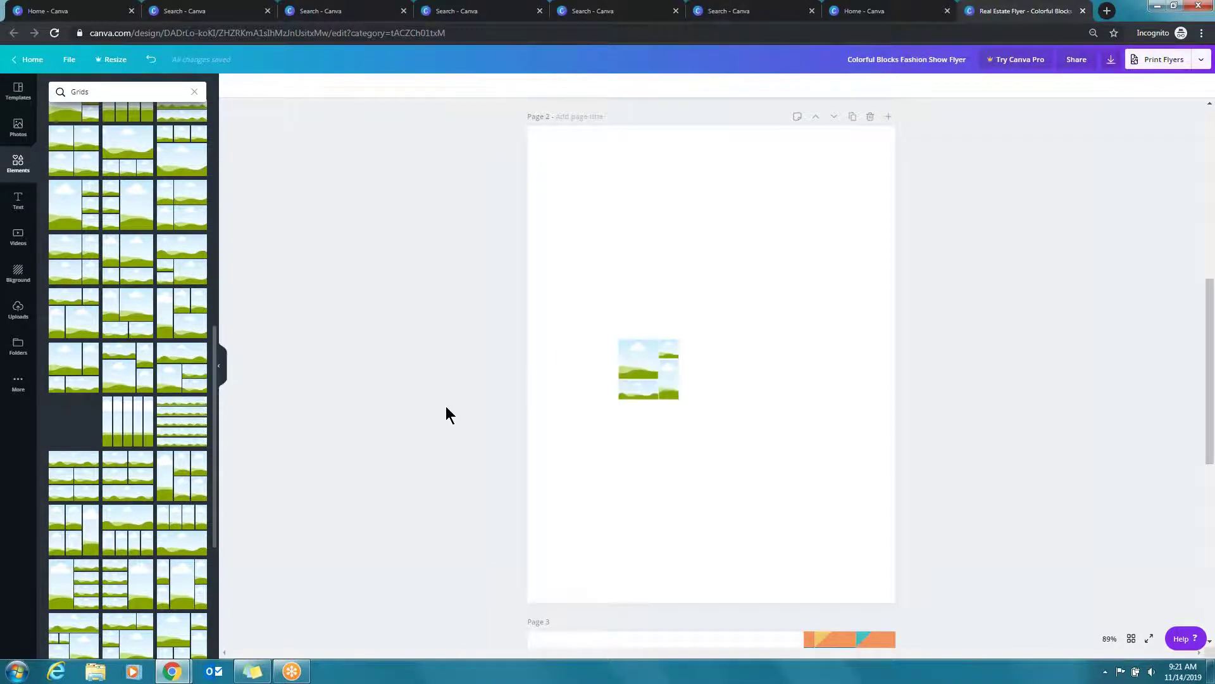
# Drop the woman's and man's photos into the lower cells, Green Gold Sold badge and yellow logo into the upper cells
pyautogui.click(1045, 386)
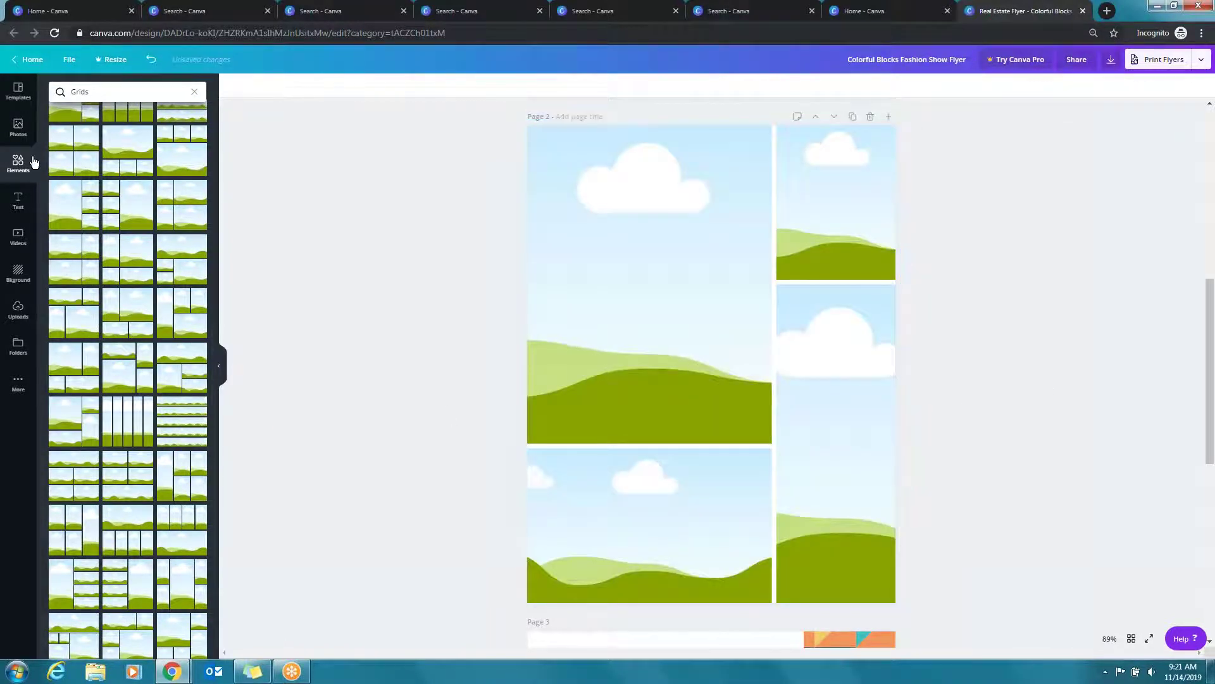
pyautogui.click(26, 312)
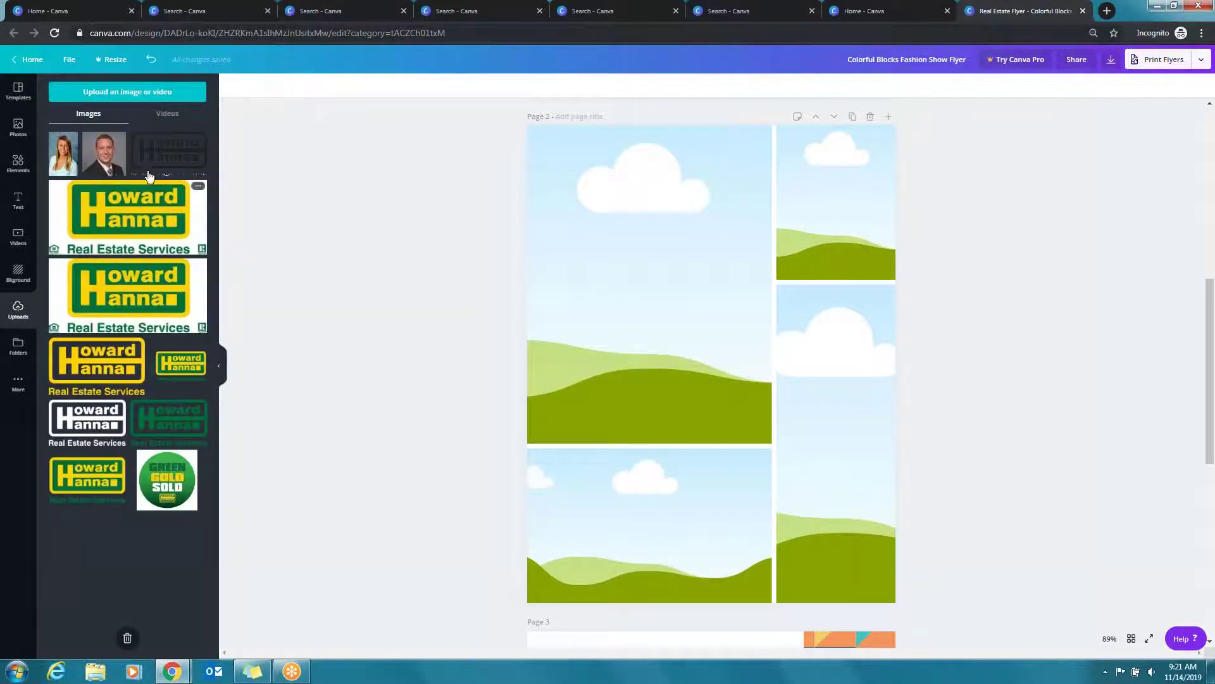
pyautogui.moveTo(62, 165); pyautogui.dragTo(799, 431)
pyautogui.moveTo(110, 160); pyautogui.dragTo(658, 490)
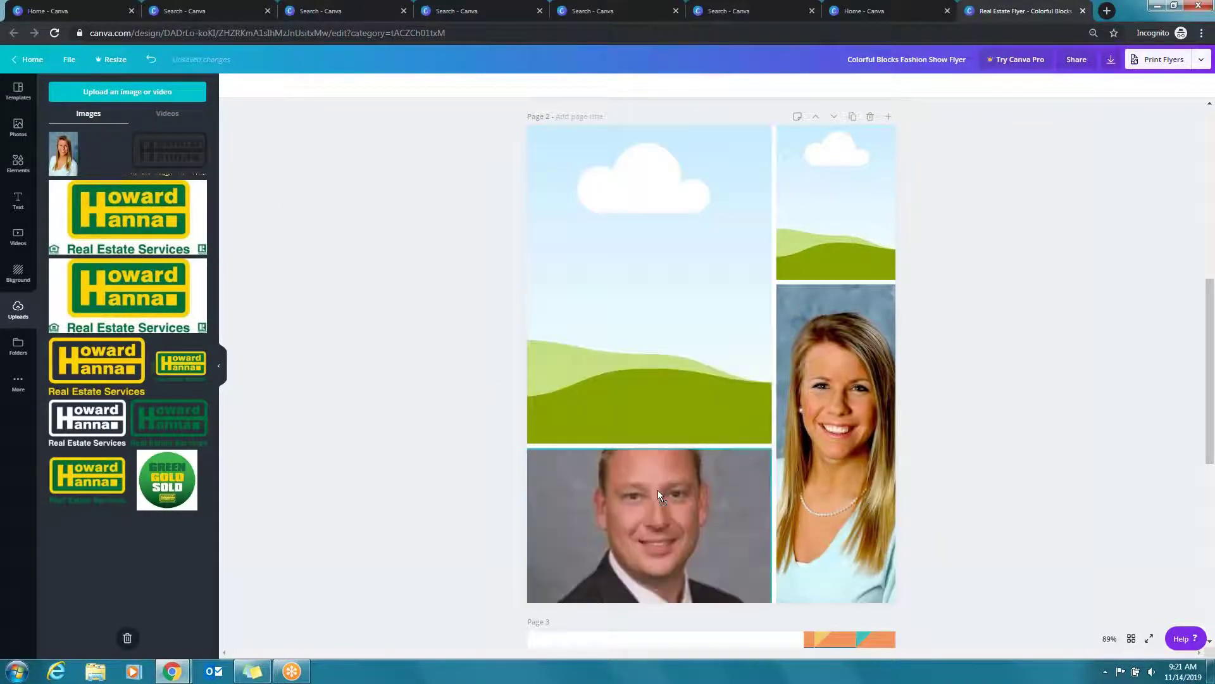
pyautogui.moveTo(168, 480); pyautogui.dragTo(611, 282)
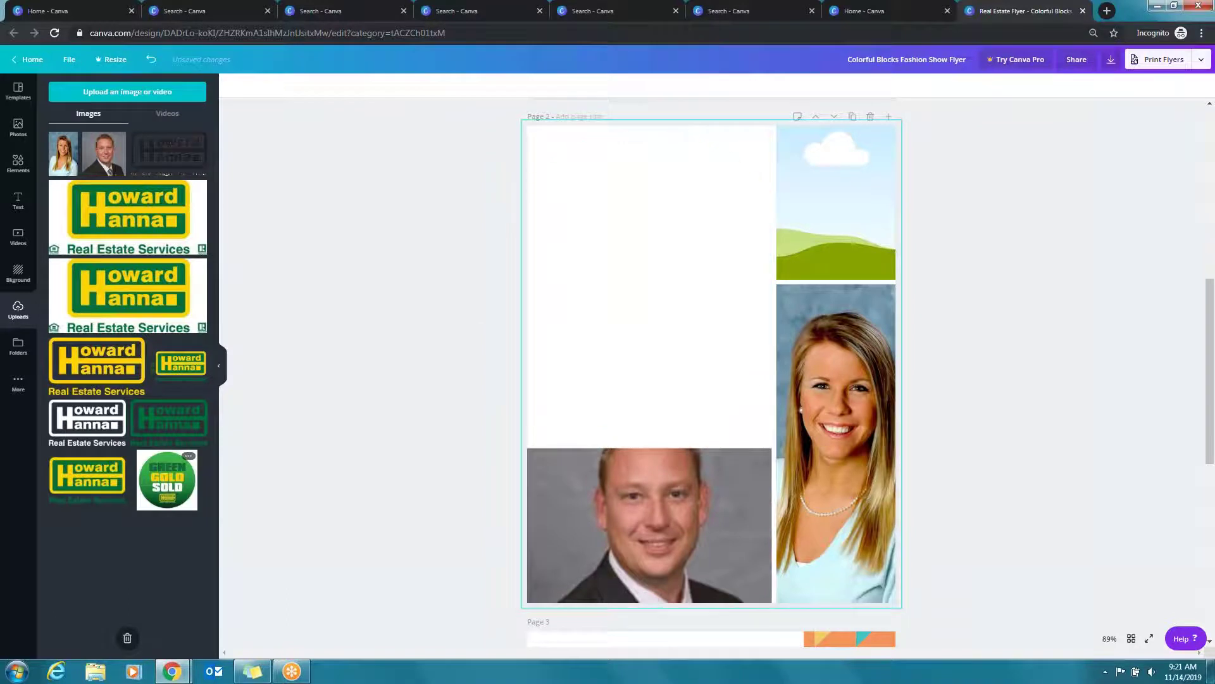
pyautogui.moveTo(87, 478); pyautogui.dragTo(842, 202)
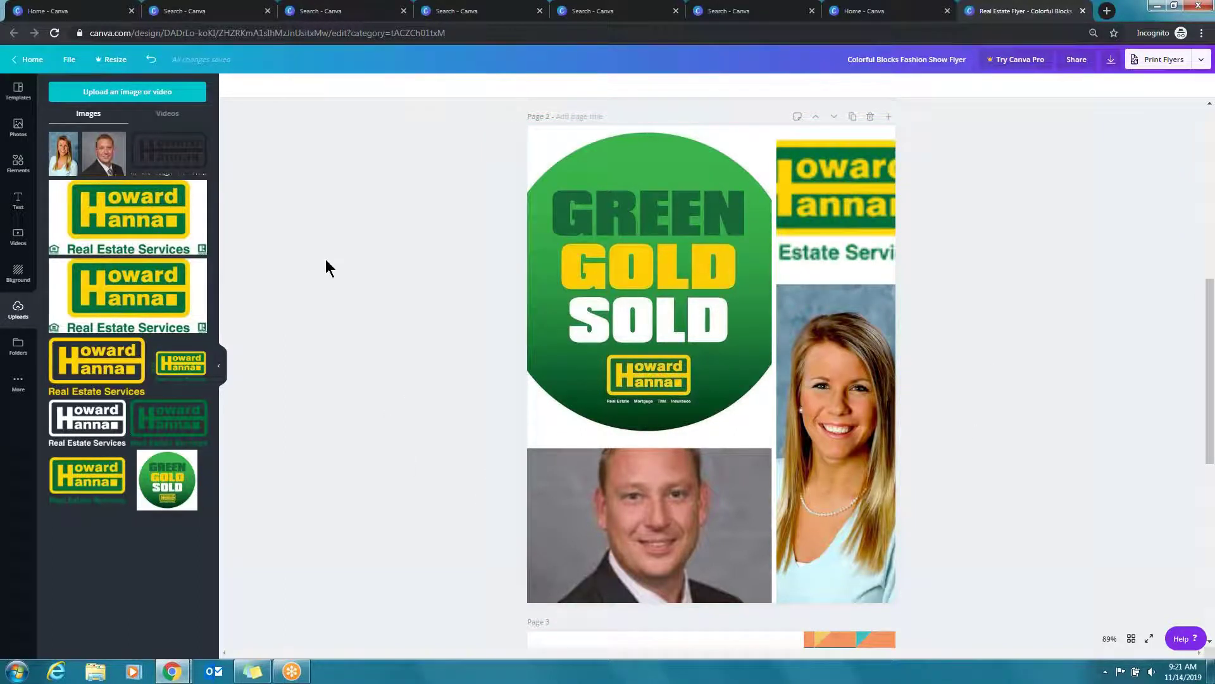
# Scroll through the Grids layouts in Elements, then bring up the flyer template list
pyautogui.click(18, 164)
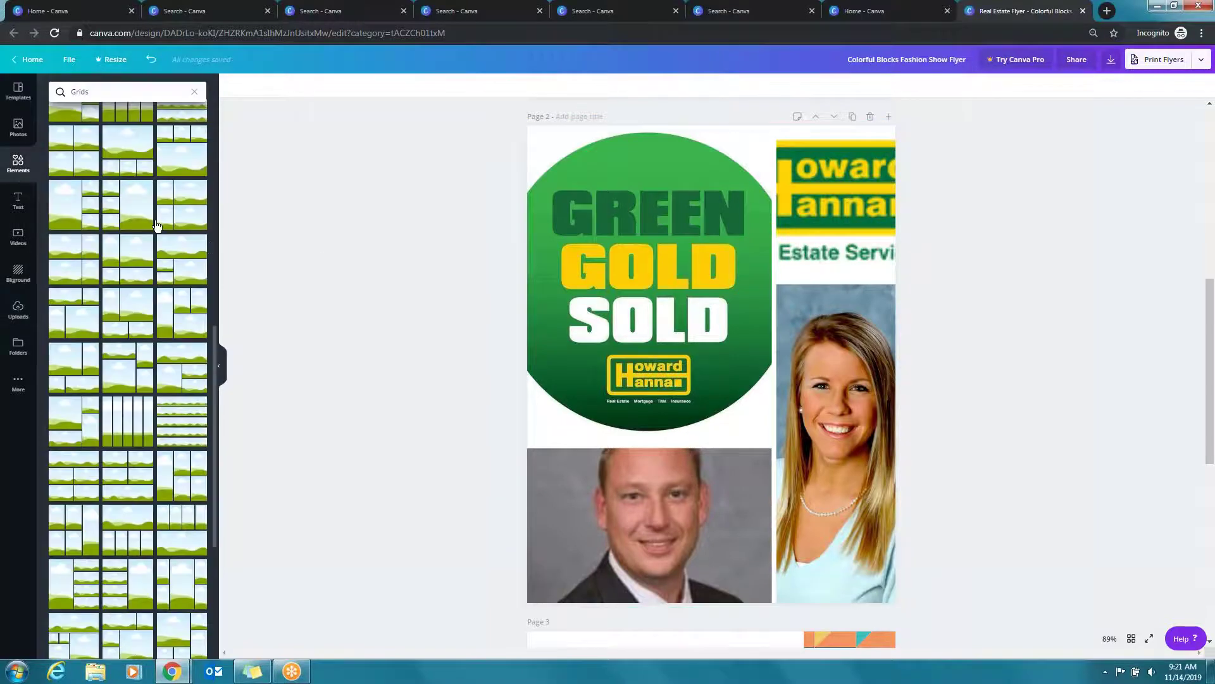
pyautogui.scroll(-10, 157, 226)
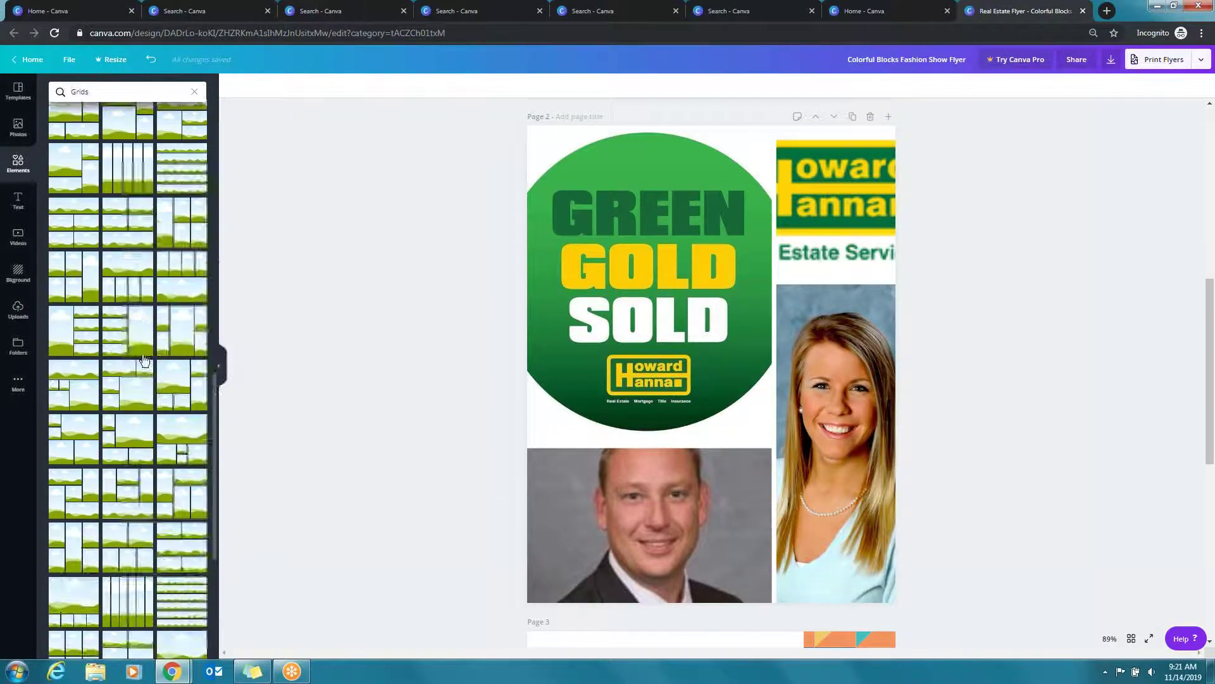
pyautogui.click(18, 92)
# Go to the Brand Kit from the home page and check the green colour's hex code #0c653a
pyautogui.click(28, 60)
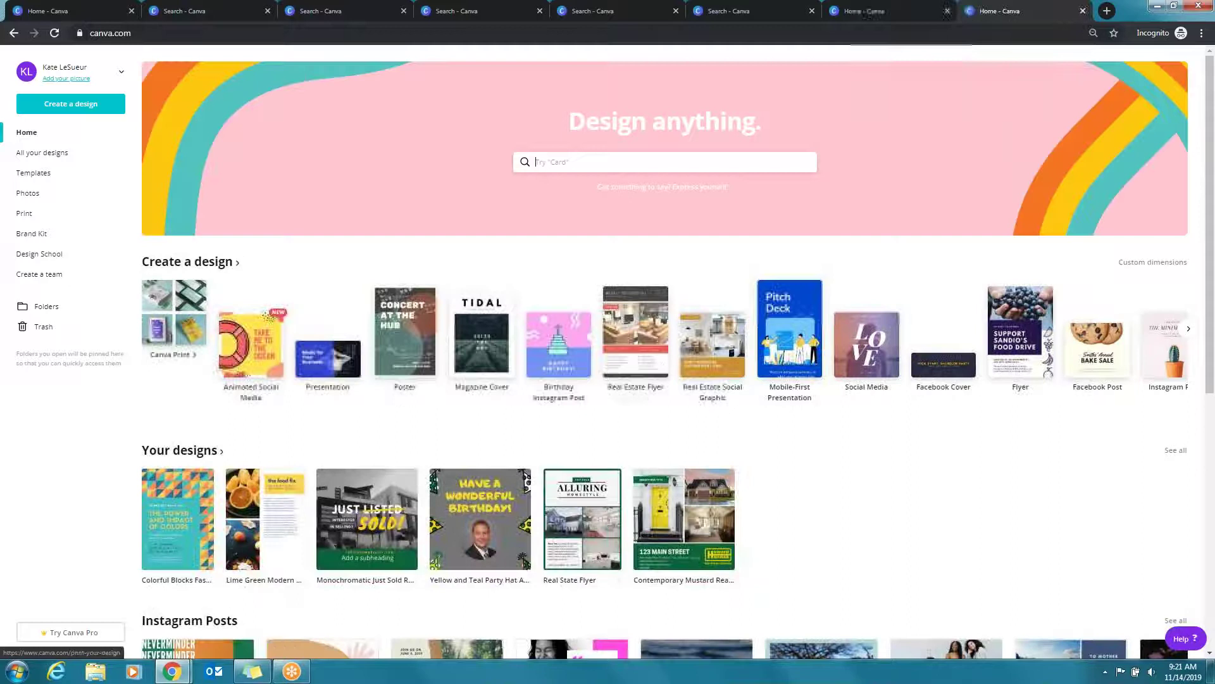
pyautogui.click(45, 235)
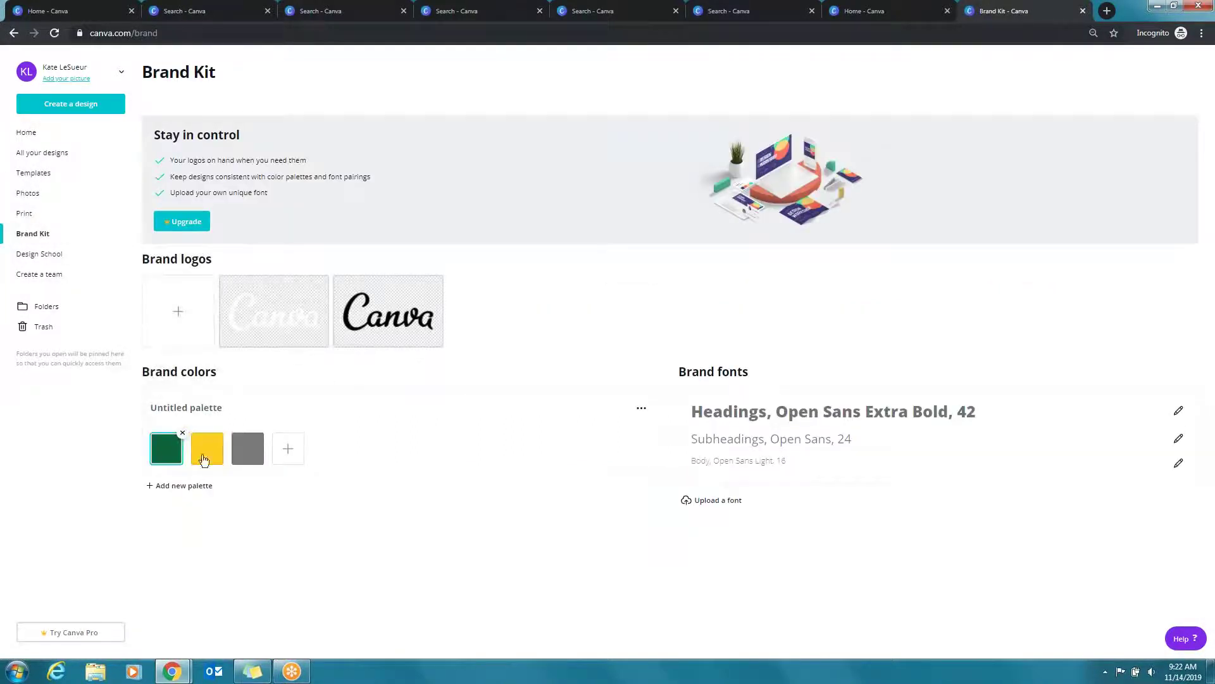
pyautogui.moveTo(240, 570); pyautogui.dragTo(217, 571)
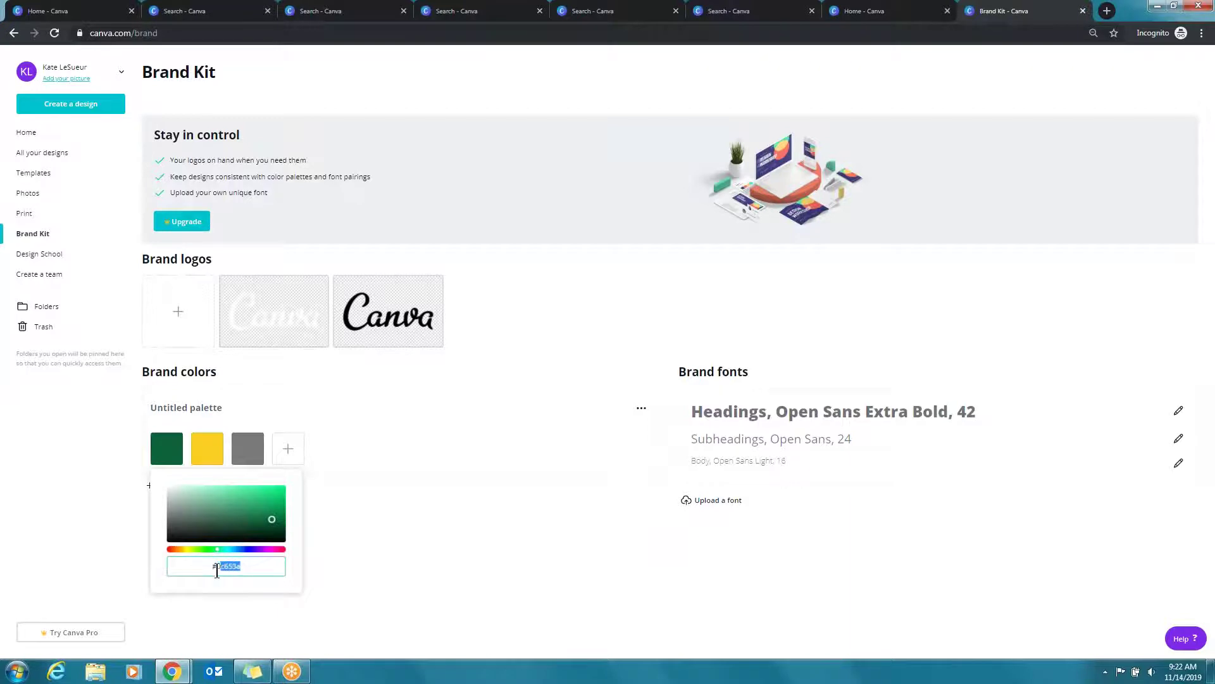
pyautogui.click(318, 573)
pyautogui.click(167, 450)
# Zoom in to check yellow #fbce20 and grey #797979, then zoom back to 125%
pyautogui.hotkey('ctrl', '+')
pyautogui.hotkey('ctrl', '+')
pyautogui.hotkey('ctrl', '+')
pyautogui.hotkey('ctrl', '+')
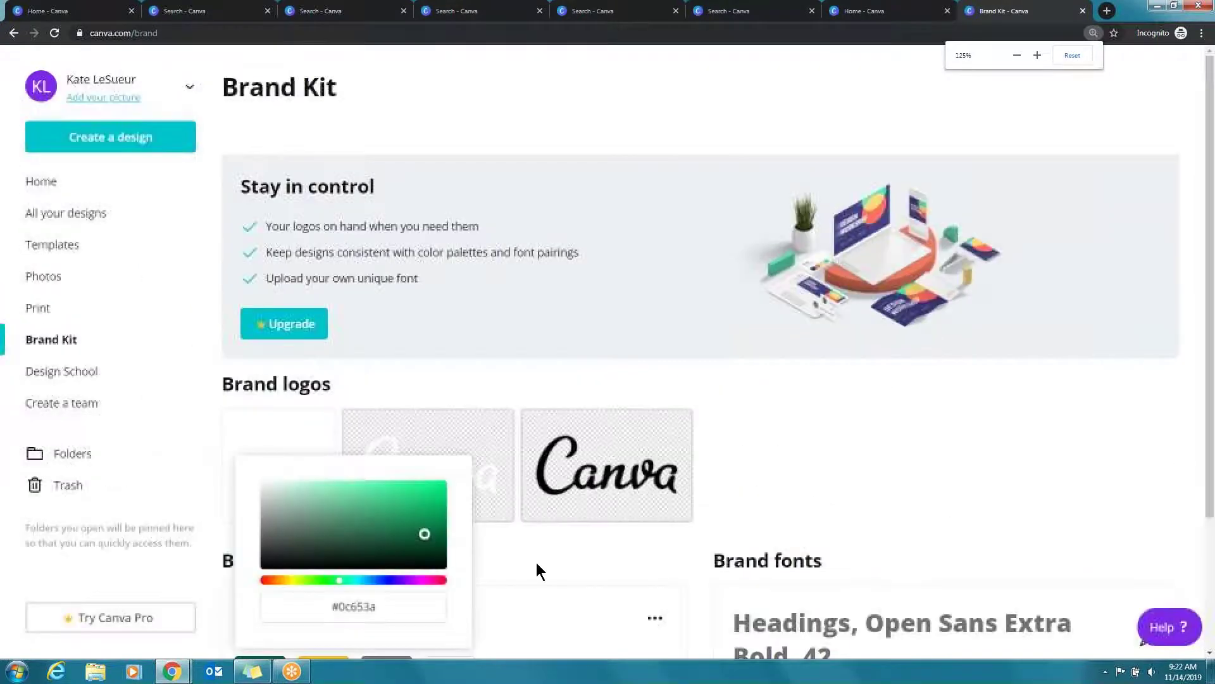
pyautogui.hotkey('ctrl', '+')
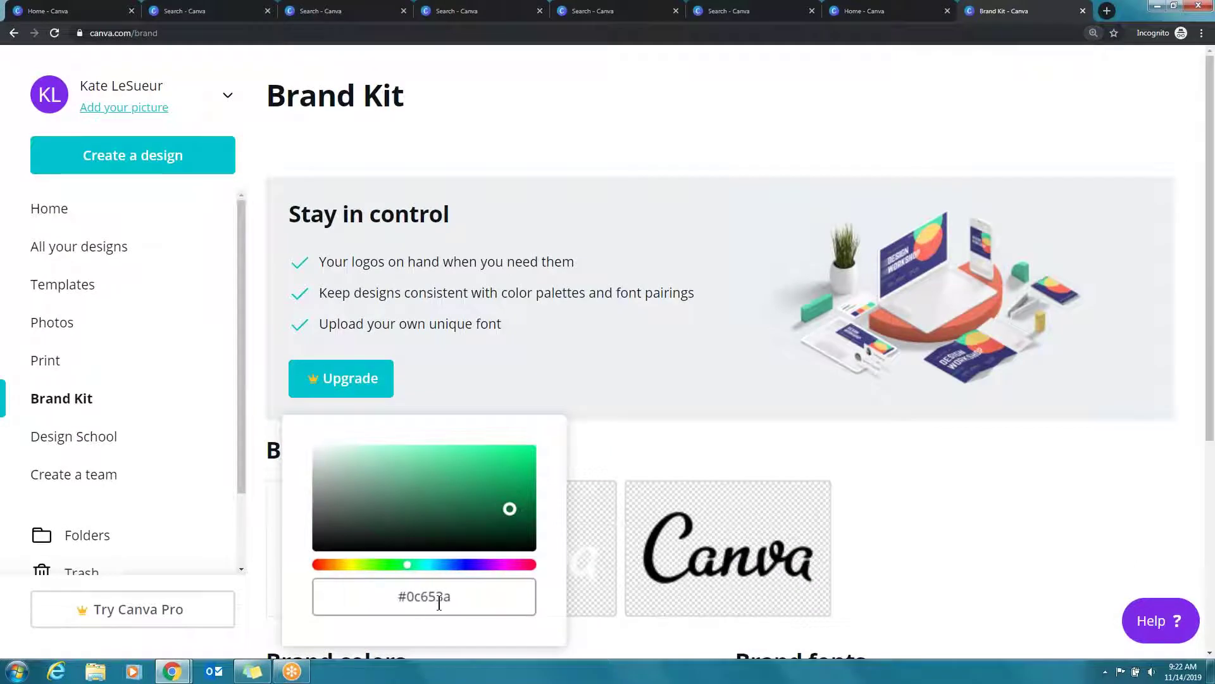
pyautogui.scroll(-3, 443, 601)
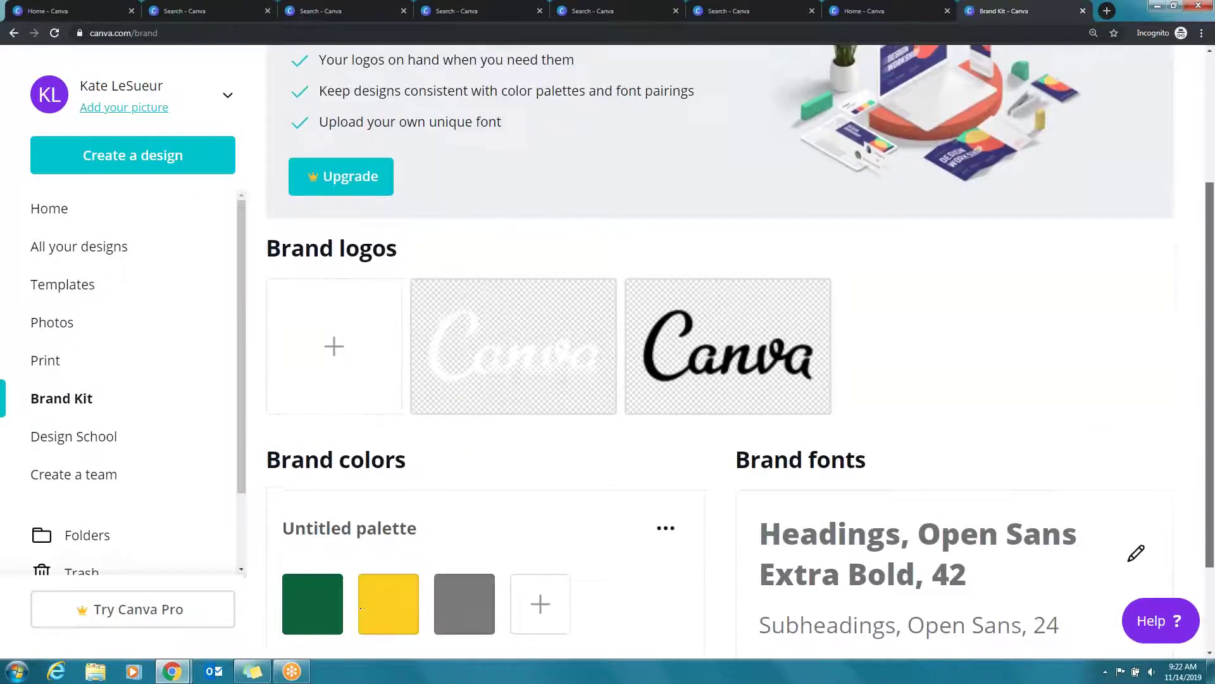
pyautogui.click(385, 608)
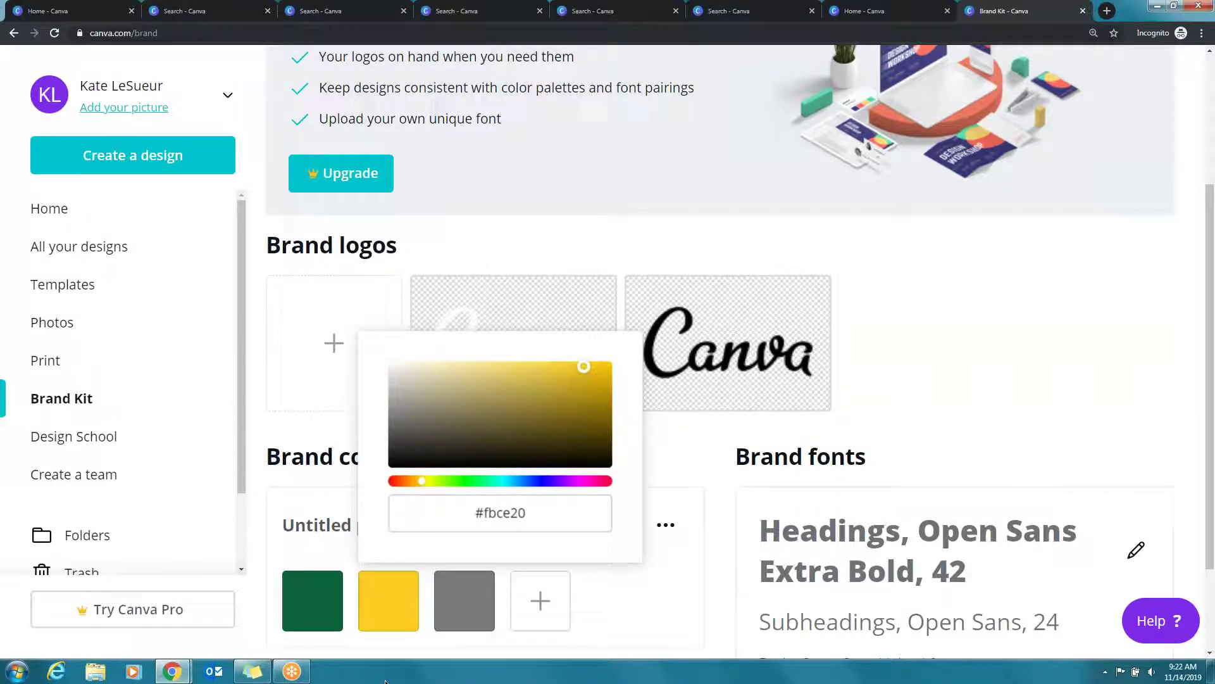
pyautogui.click(435, 648)
pyautogui.click(475, 606)
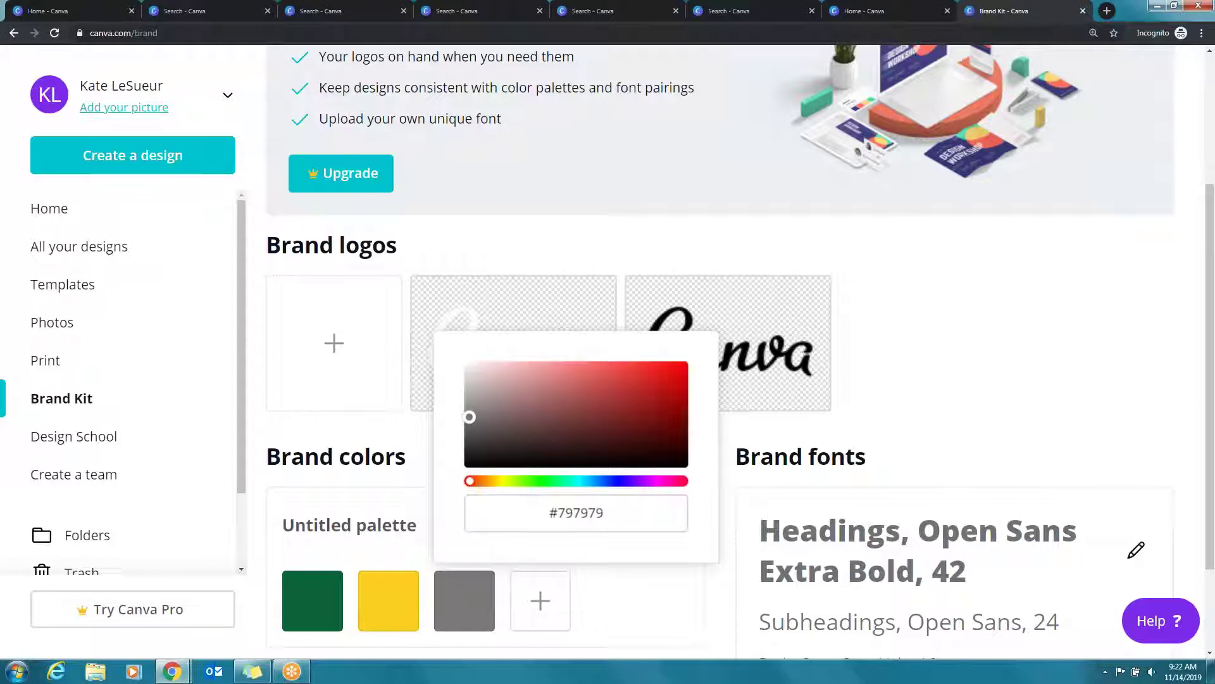
pyautogui.scroll(2, 1082, 230)
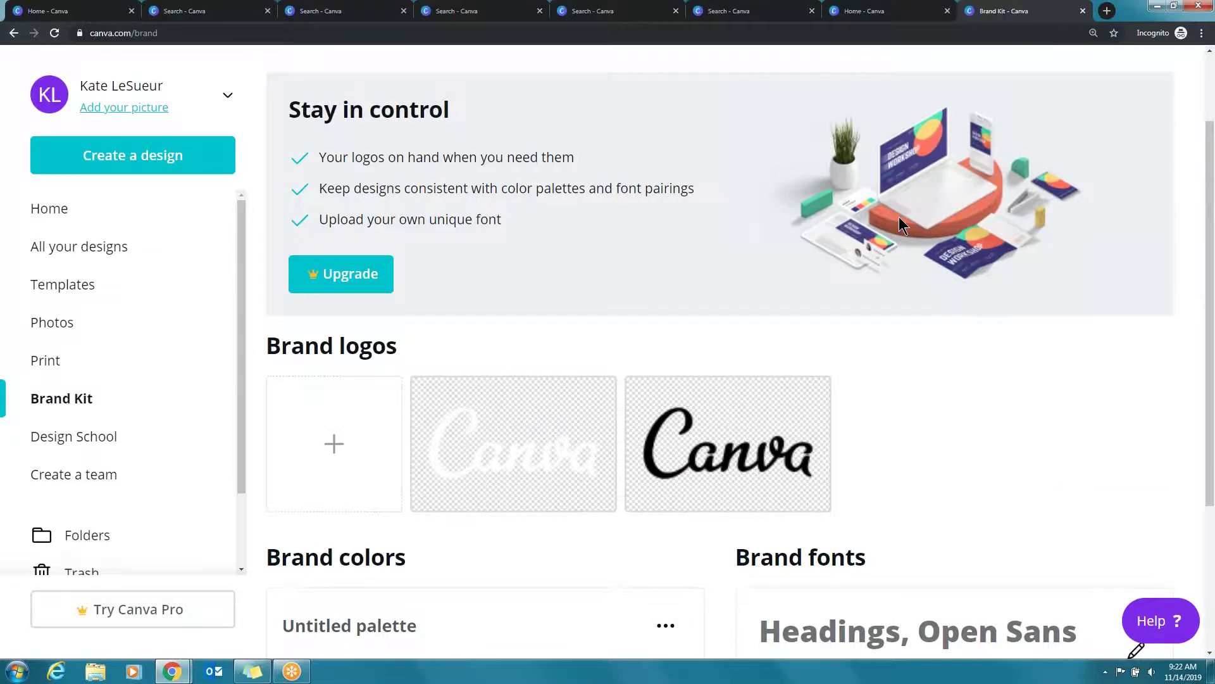
pyautogui.hotkey('ctrl', '-')
pyautogui.hotkey('ctrl', '-')
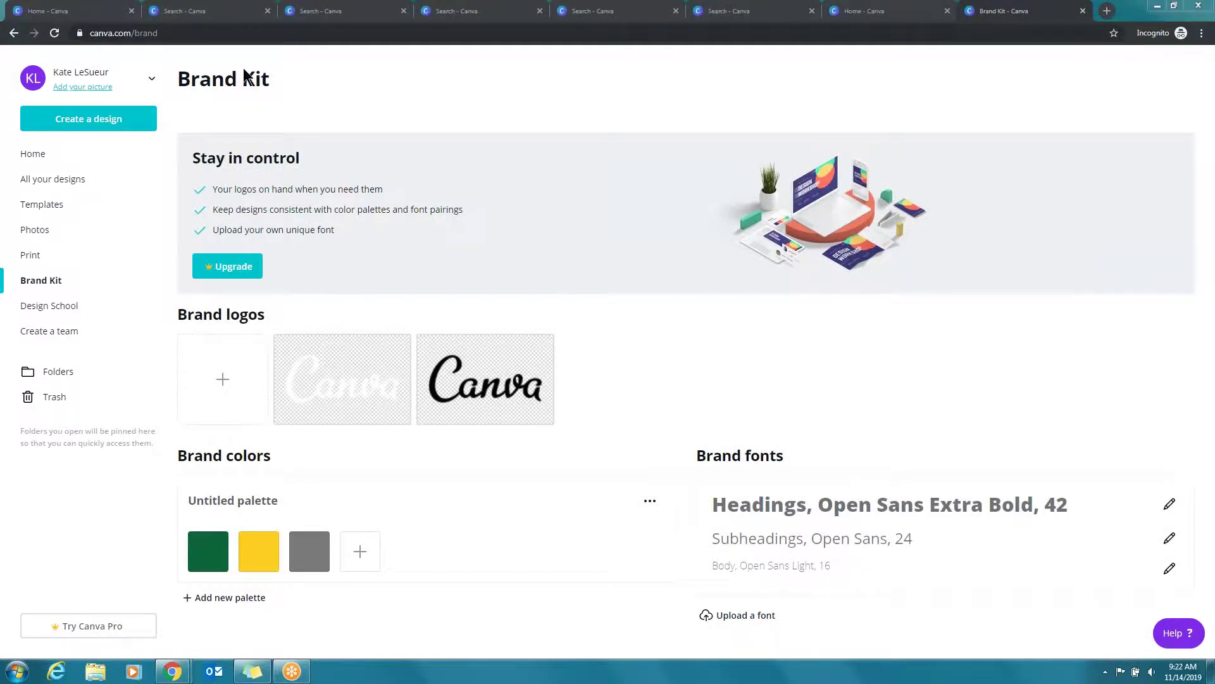
# Start a new blank Real Estate Flyer and review its Print Flyers ordering options
pyautogui.click(60, 158)
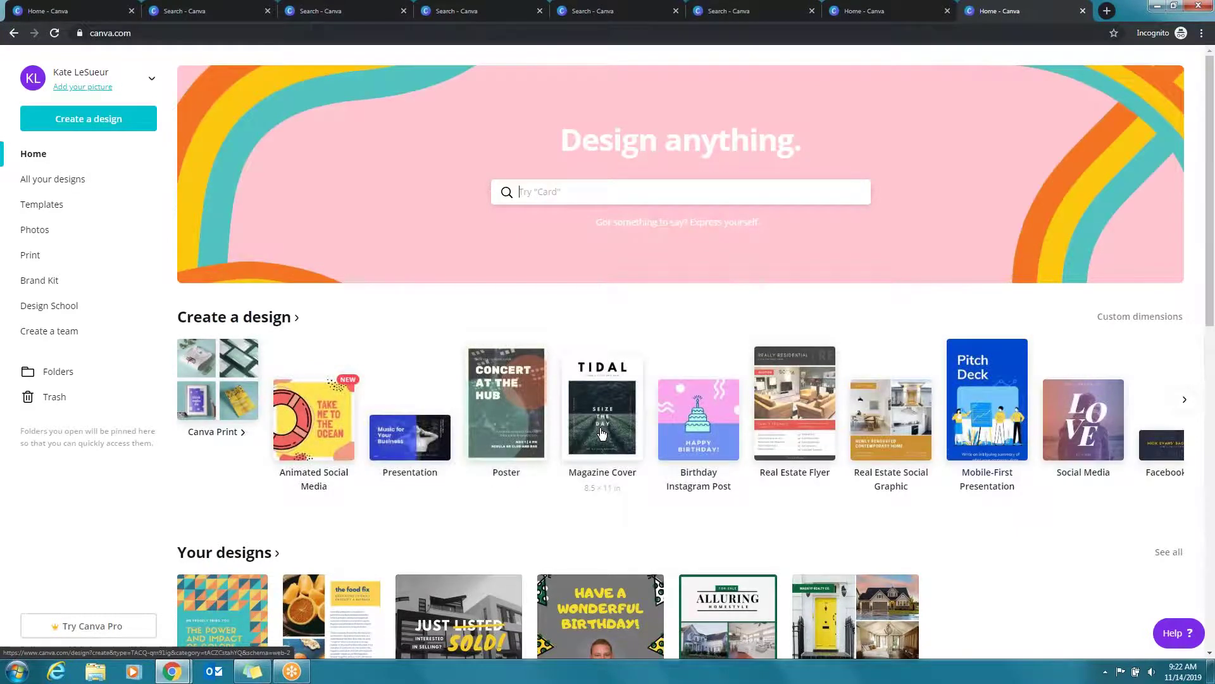
pyautogui.click(808, 460)
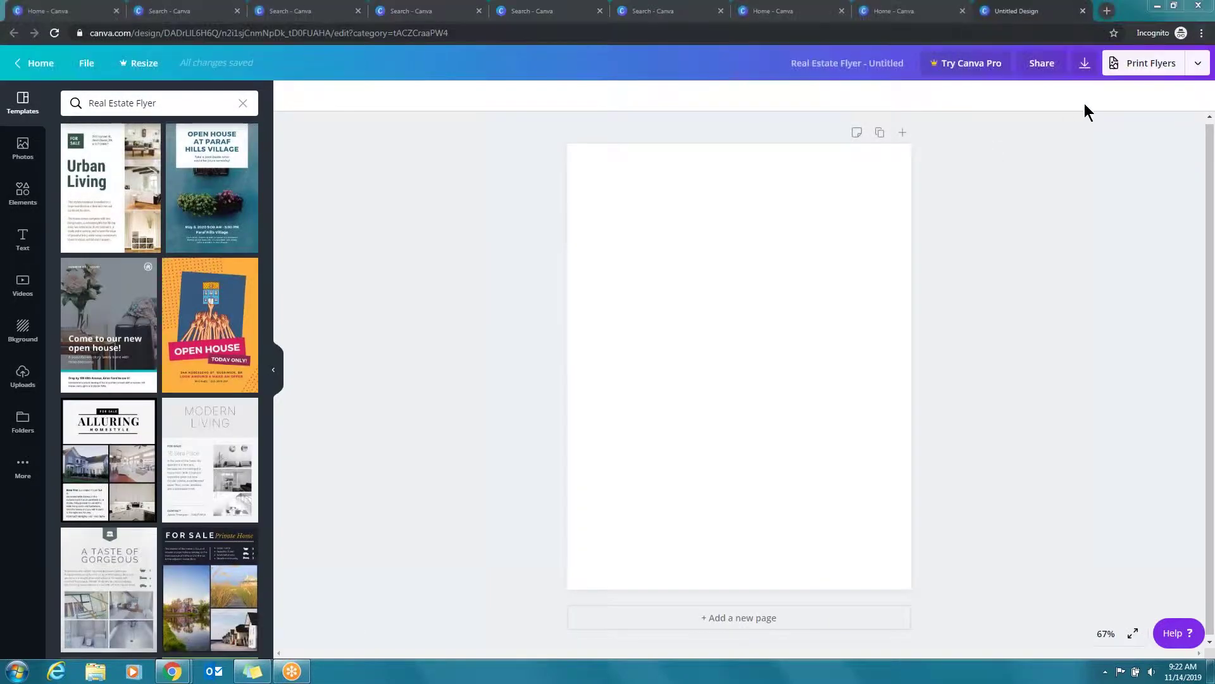
pyautogui.click(1197, 63)
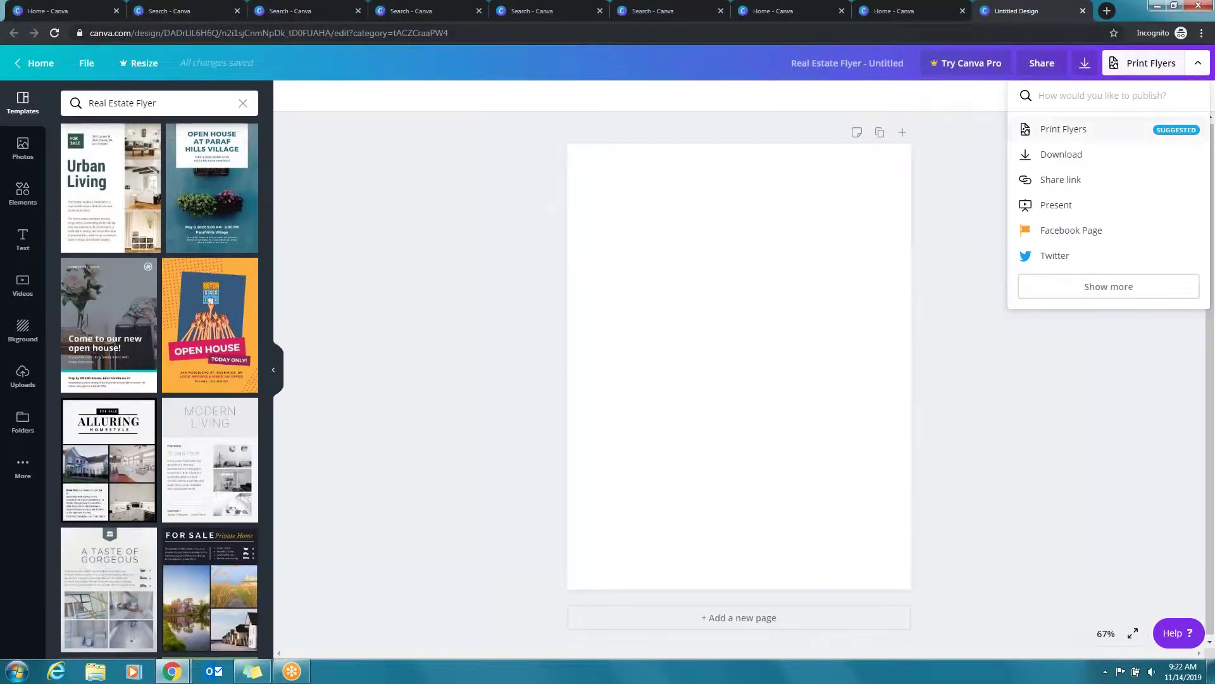
pyautogui.click(1063, 129)
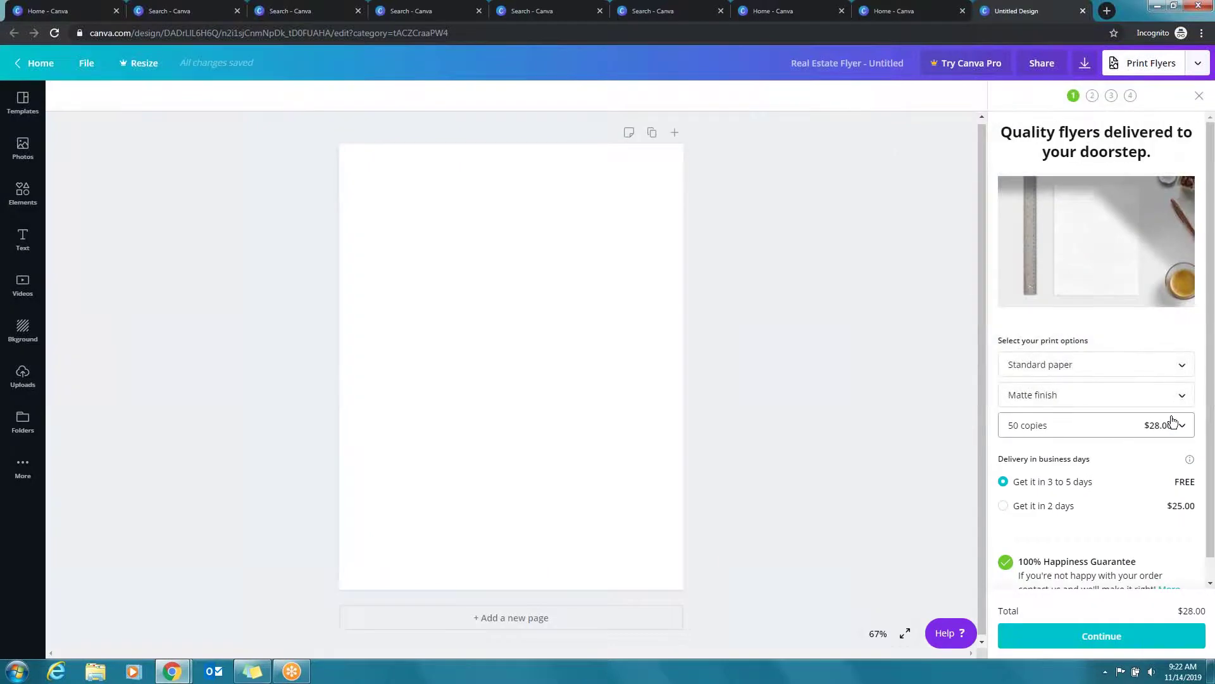
pyautogui.scroll(-1, 1144, 479)
# Check the flyer's download settings, then return to the Canva home page
pyautogui.click(1199, 95)
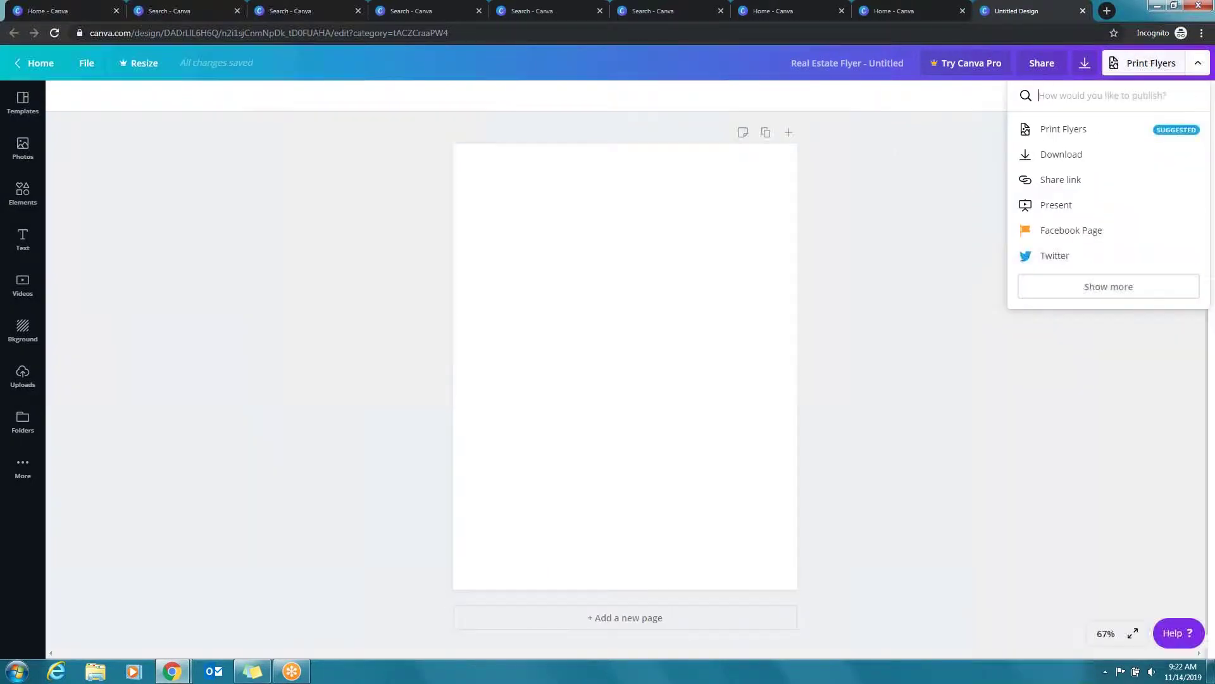
pyautogui.click(1076, 154)
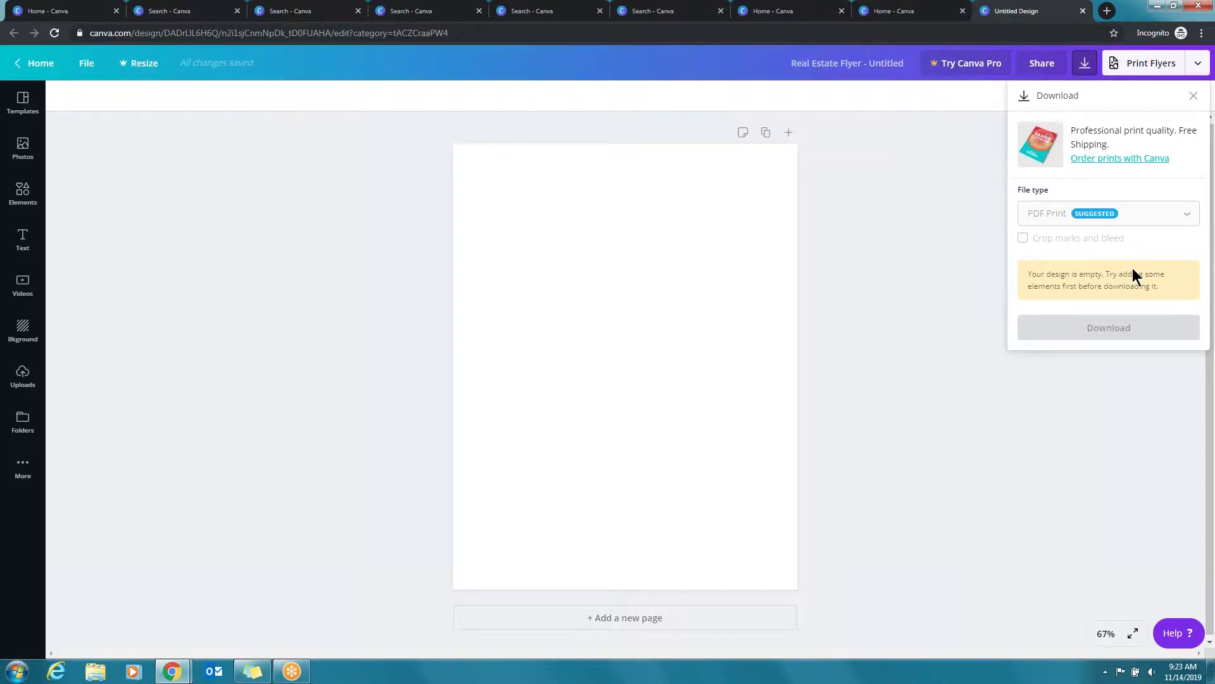
pyautogui.click(1193, 96)
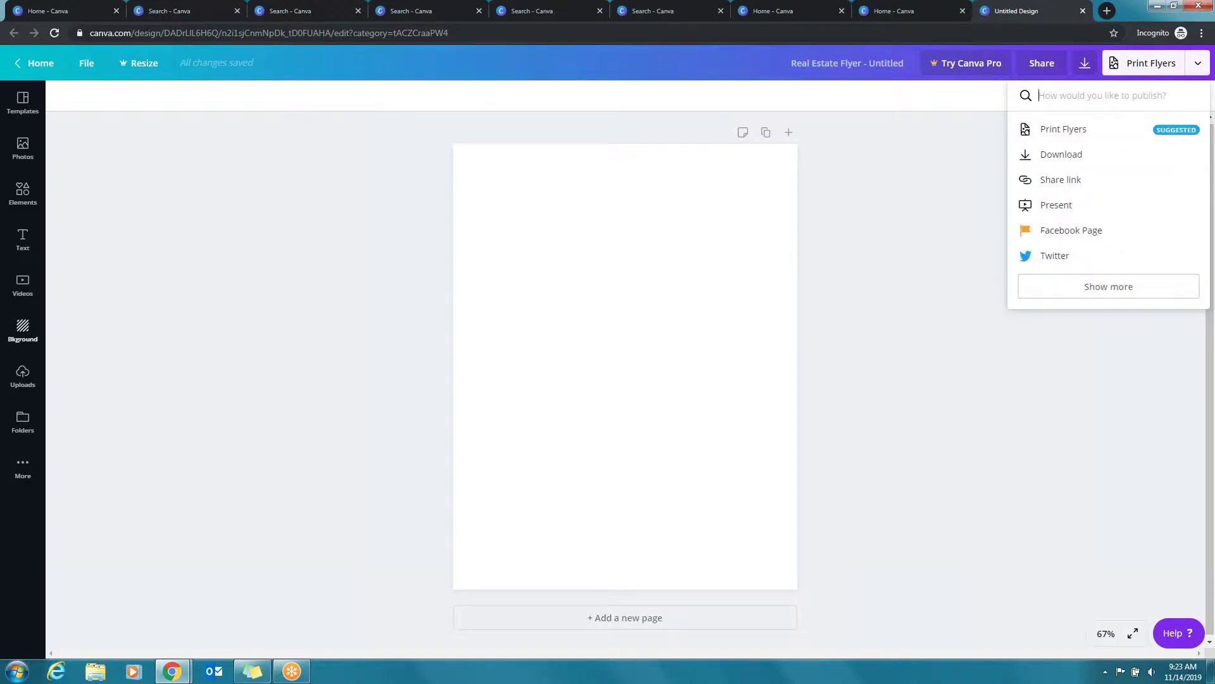
pyautogui.click(36, 63)
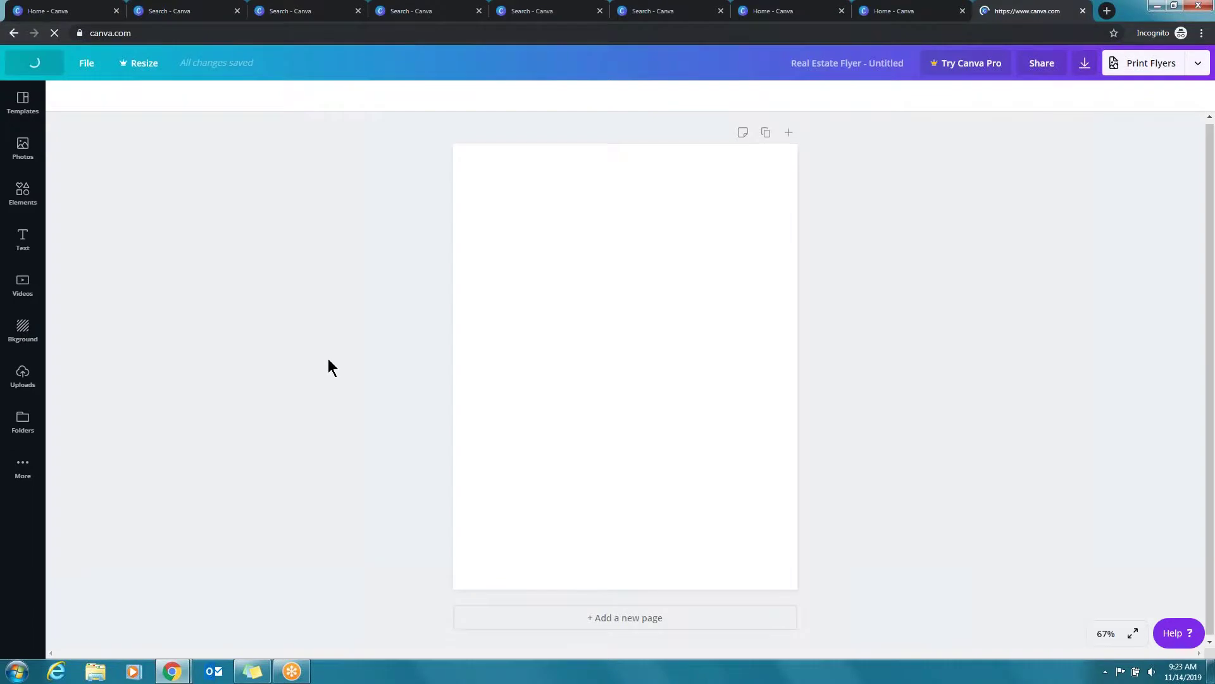